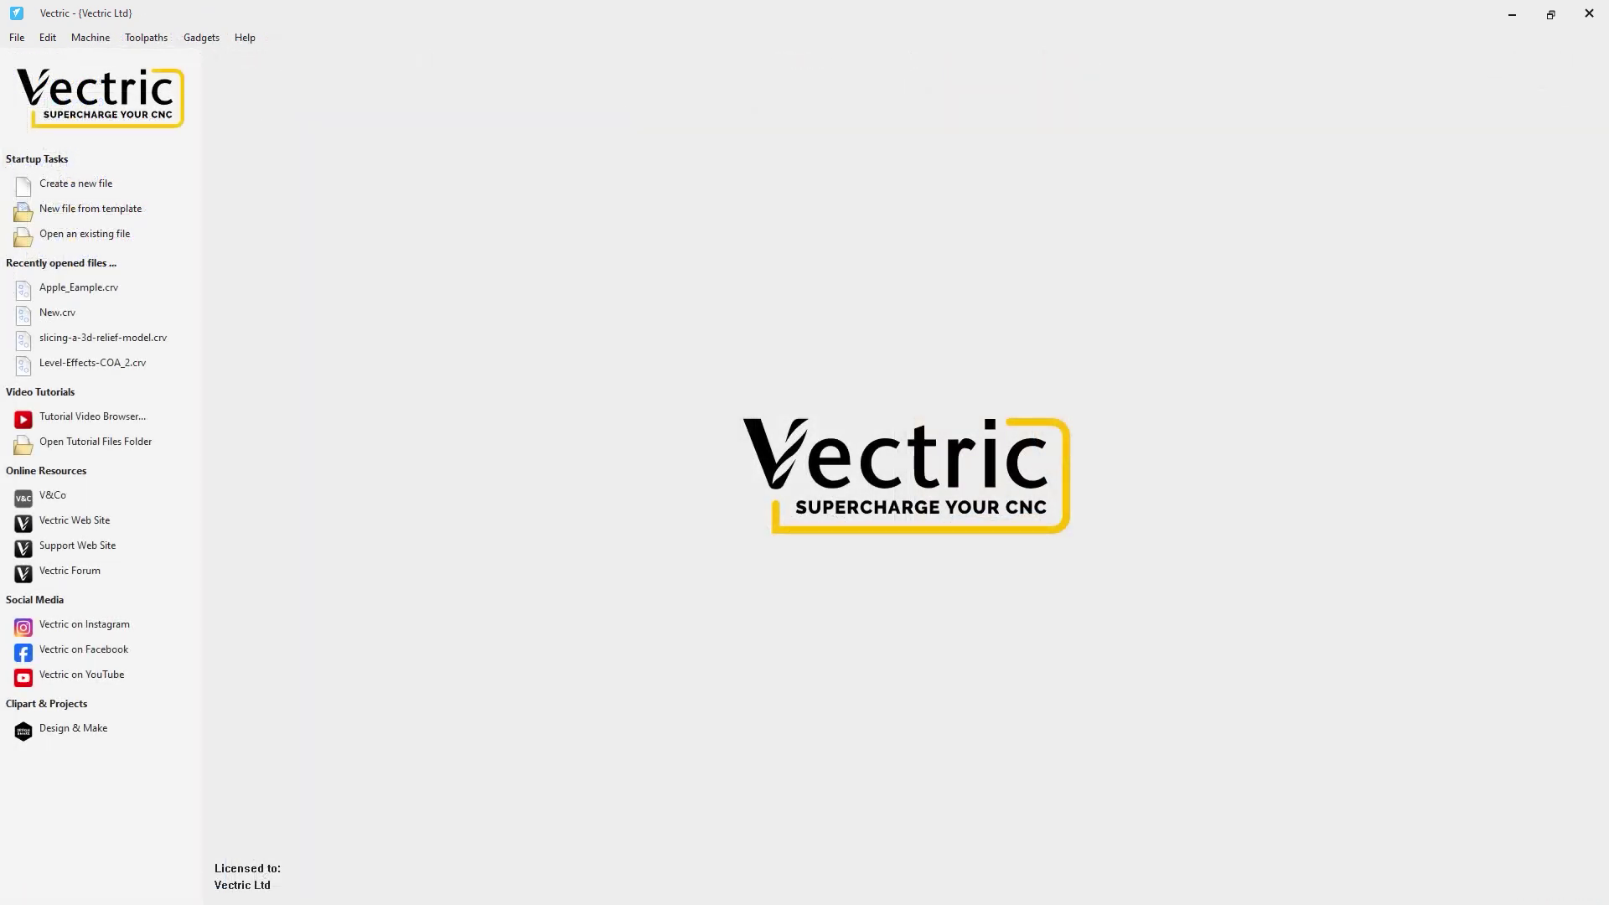
Open Apple_Example.crv and display its component tree with the 3D view of the model
click(109, 235)
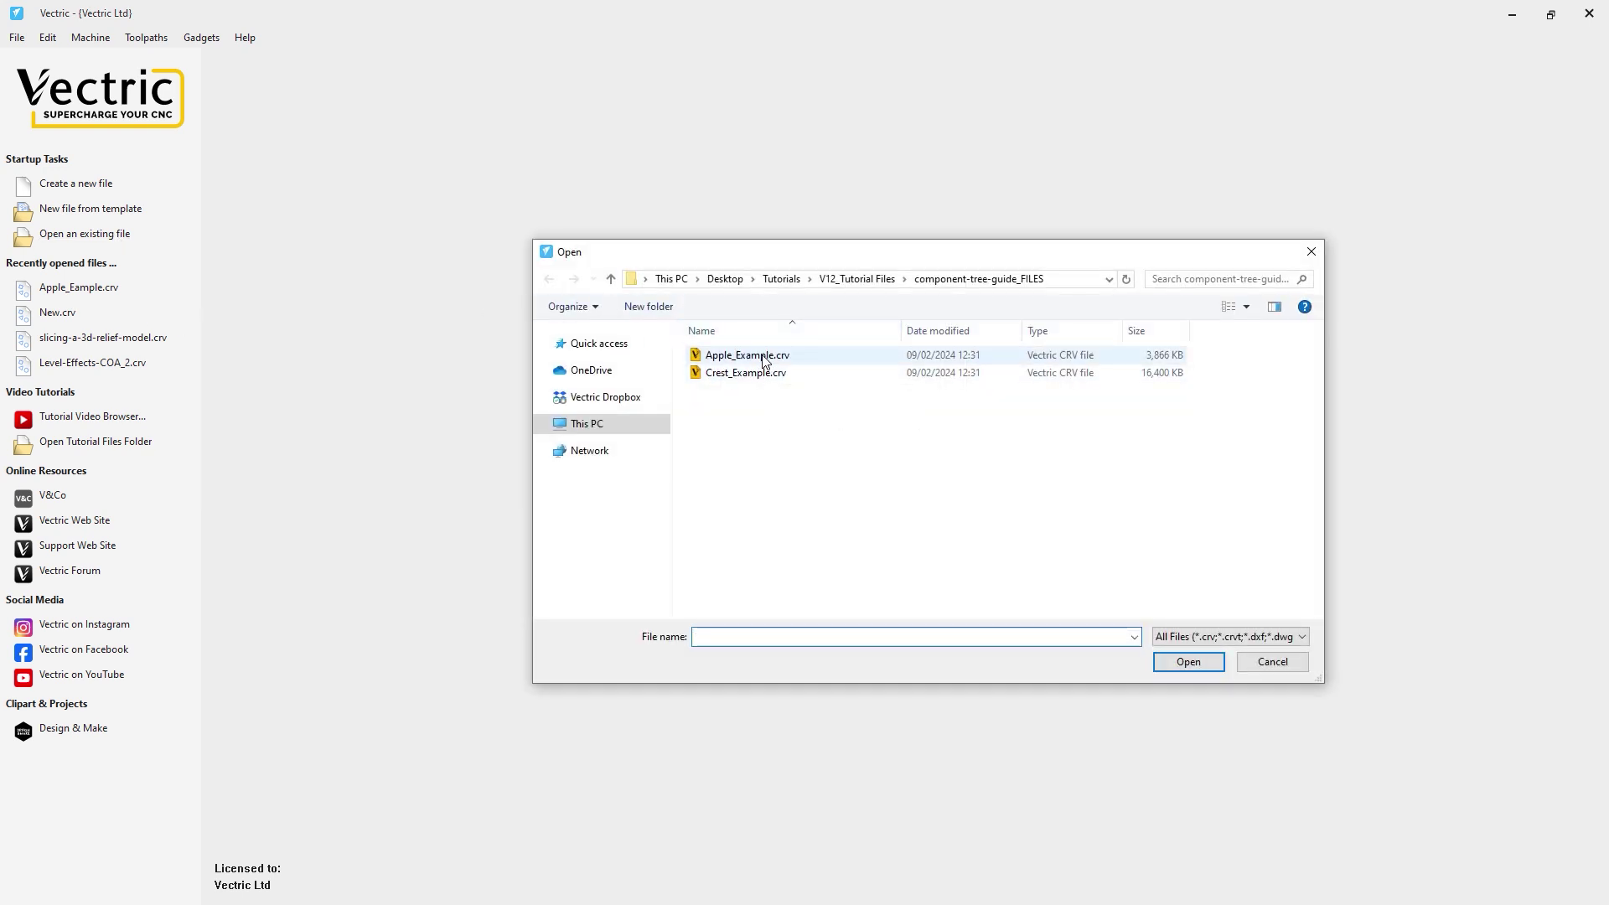
double_click(765, 362)
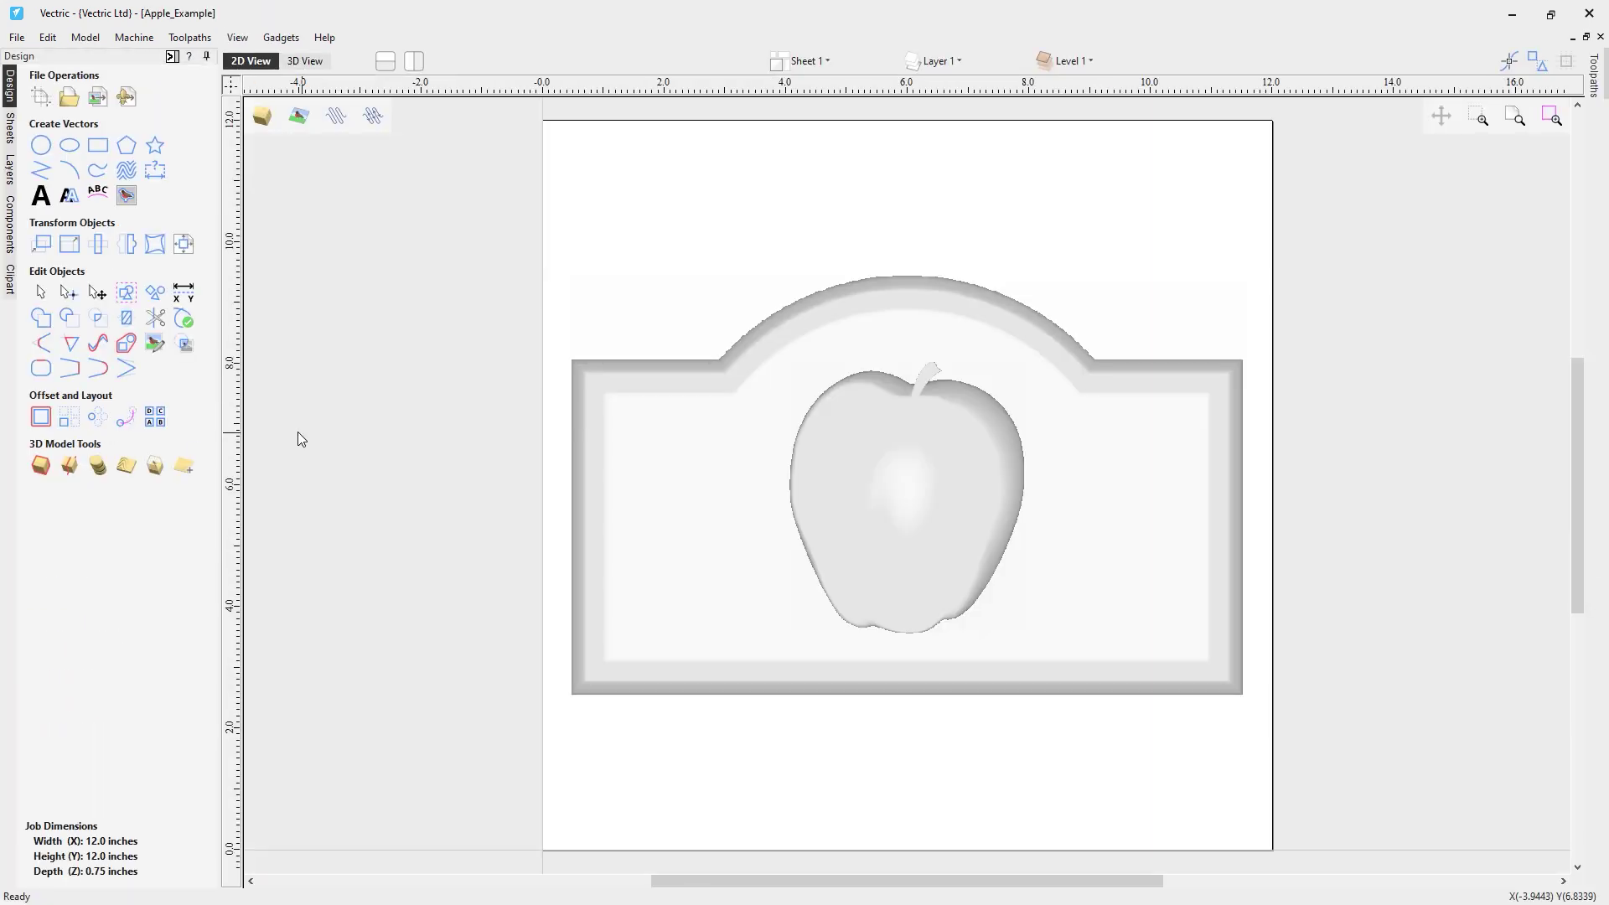
click(8, 230)
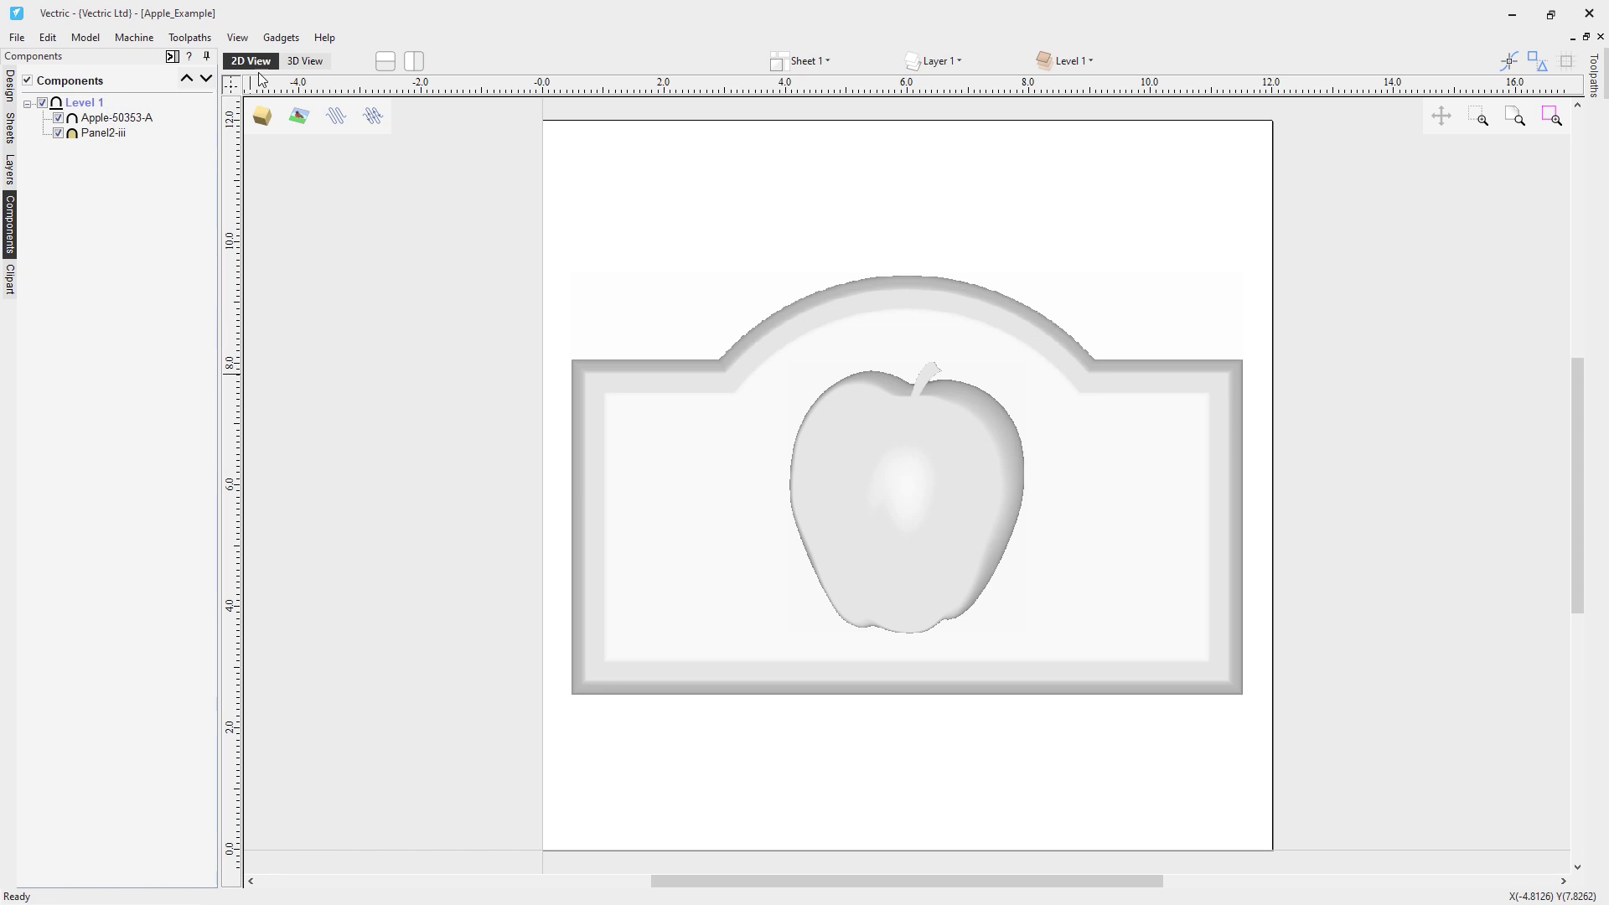
click(298, 62)
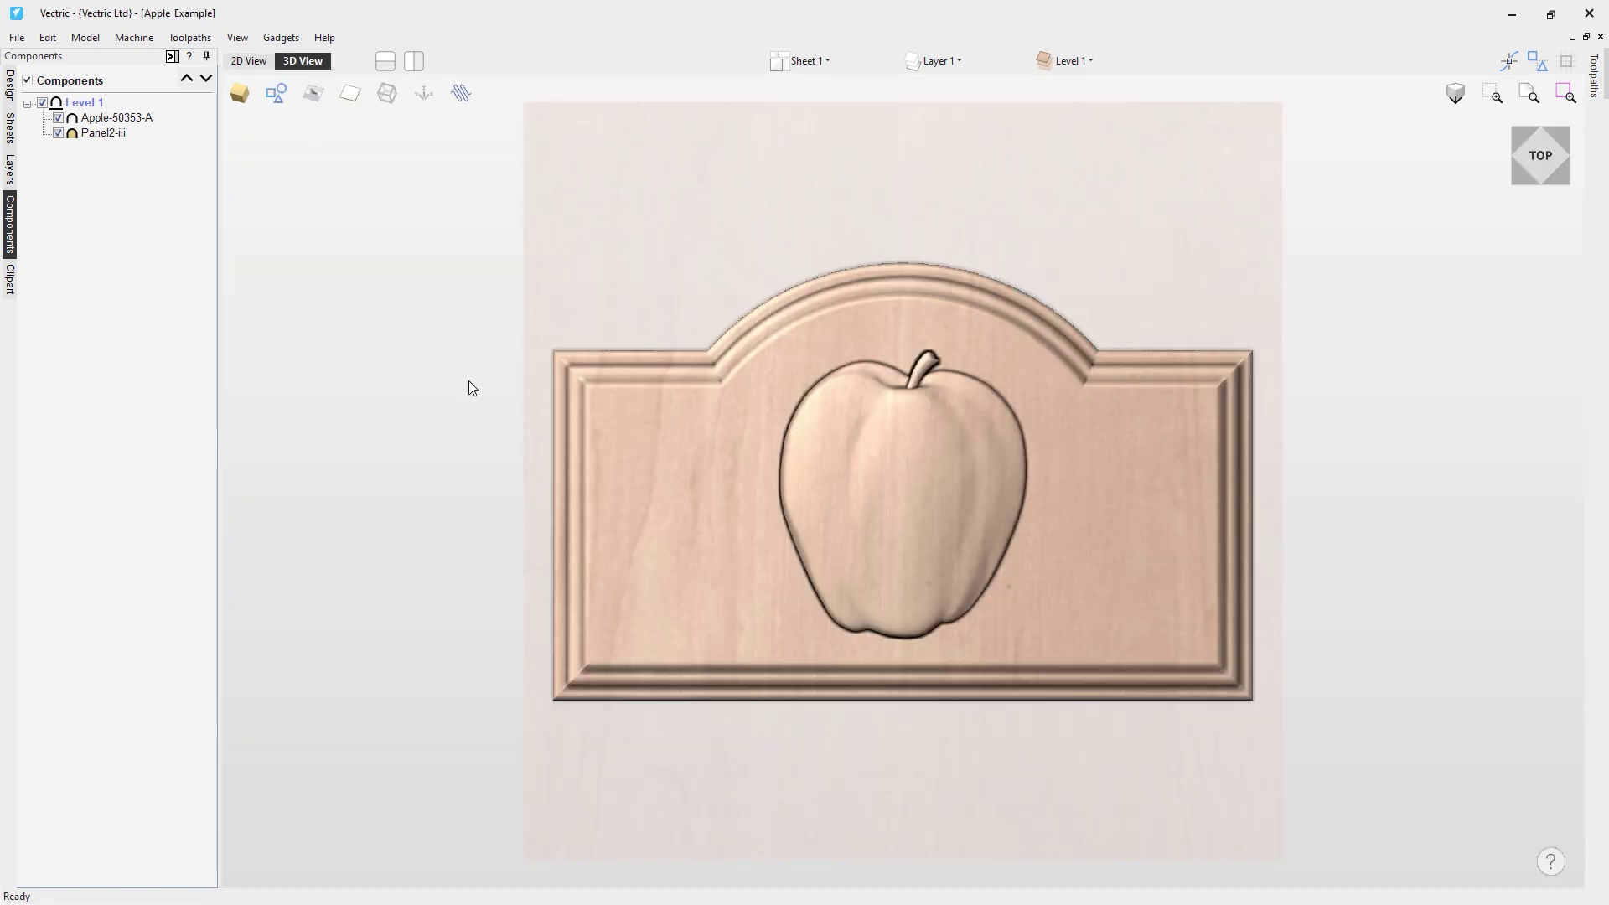
Select the Apple-50353-A component and the Panel2-iii component in turn to highlight each in the 3D view
click(118, 120)
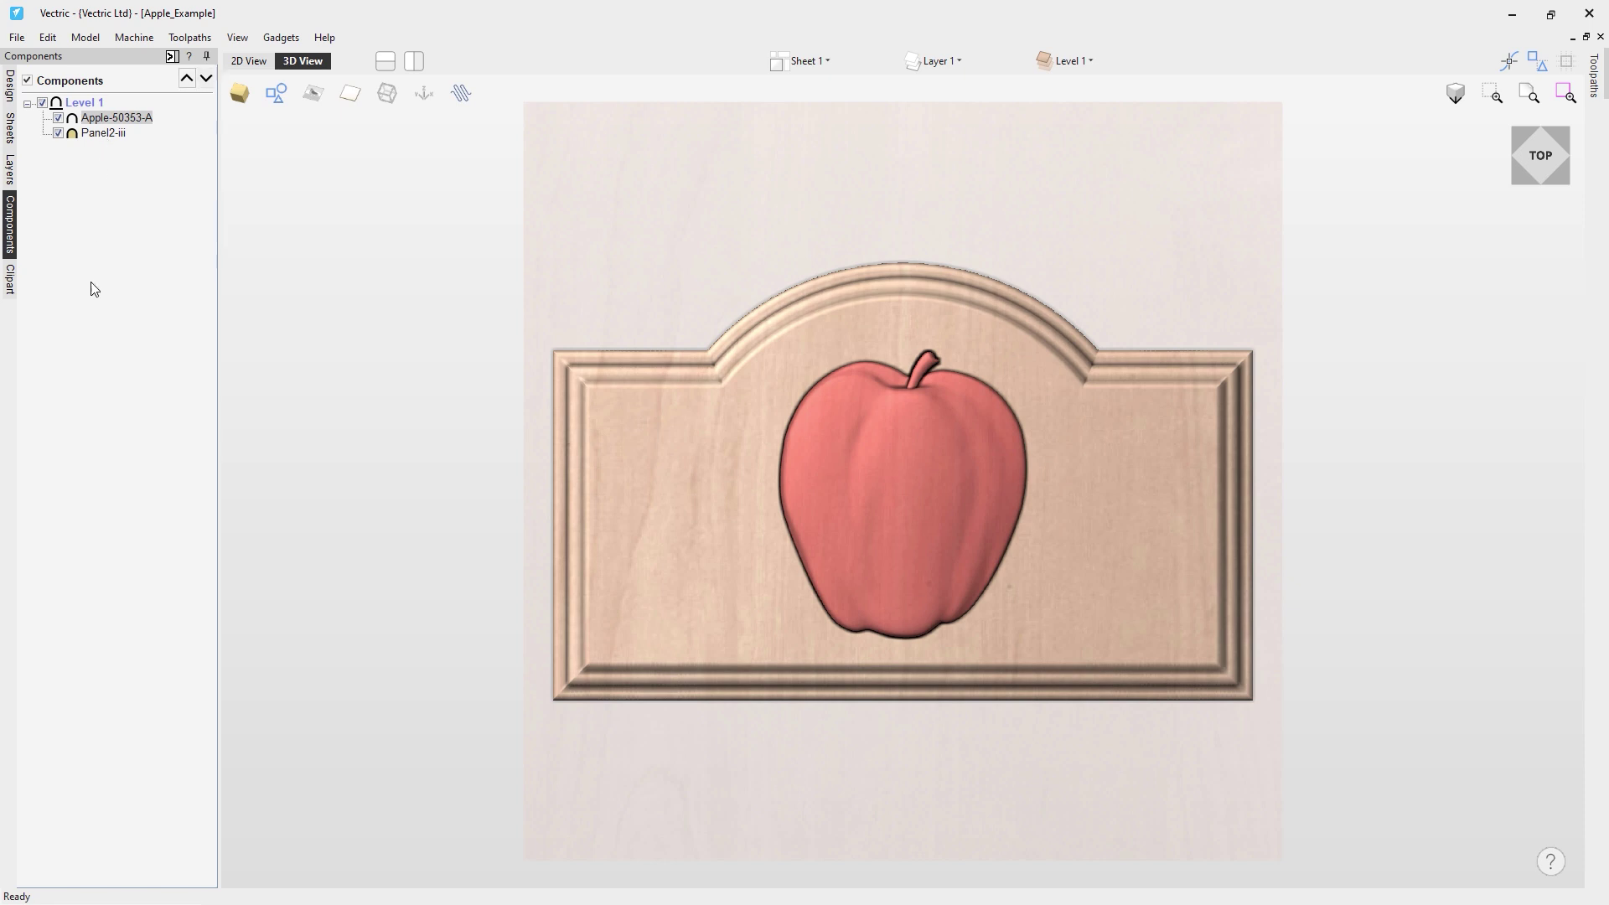
click(103, 133)
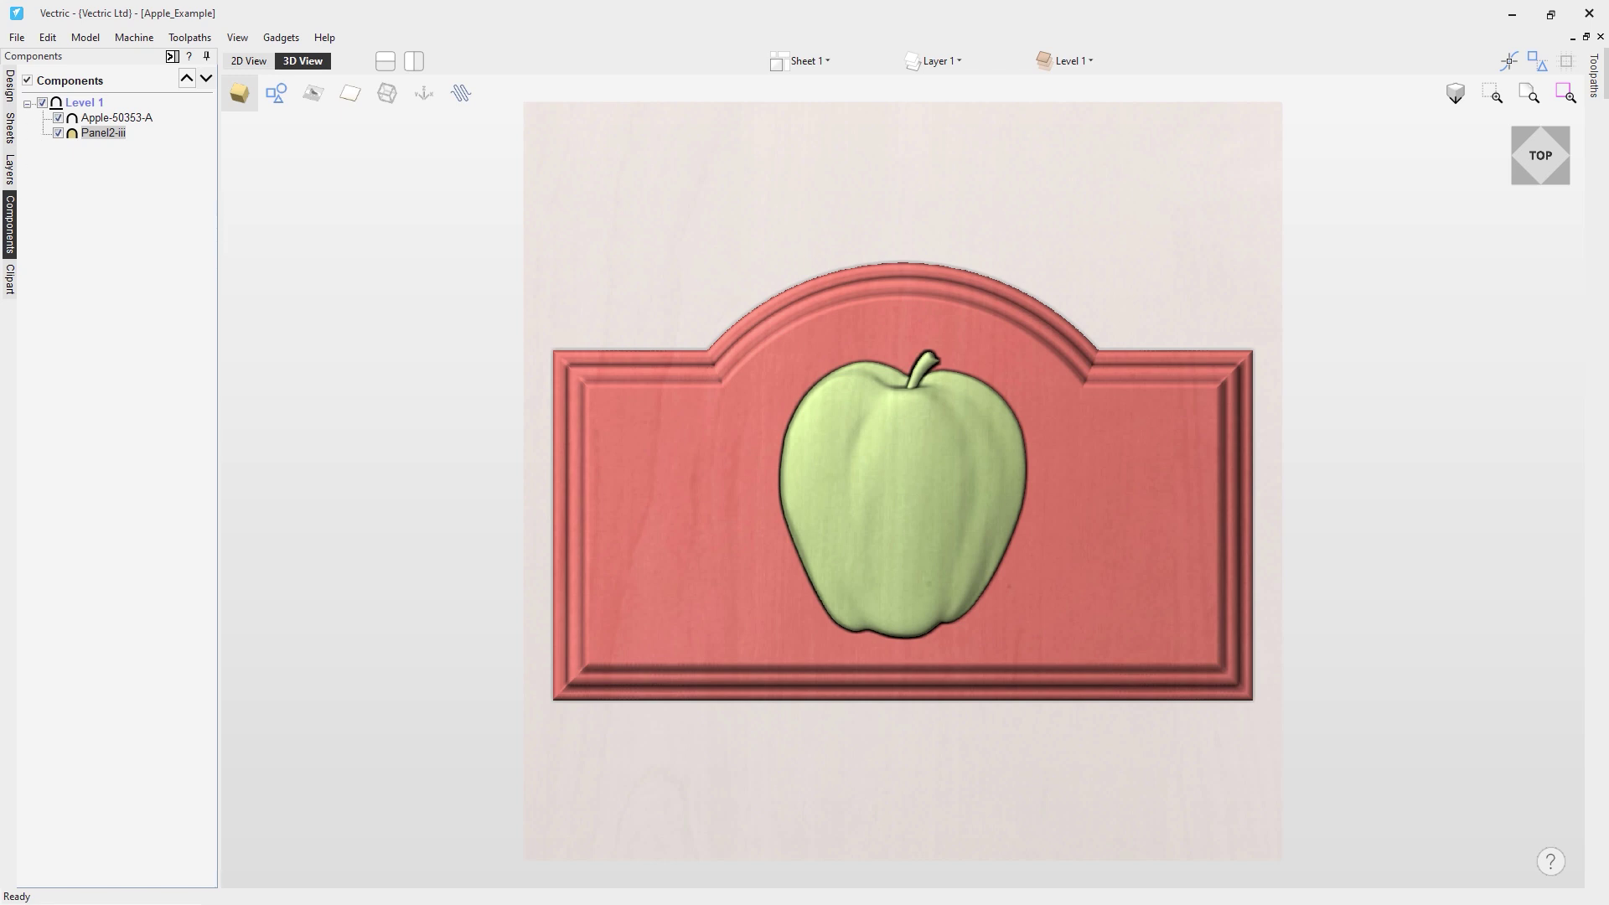
Show the 2D and 3D views side by side and inspect the apple and panel components by selecting each one
click(385, 61)
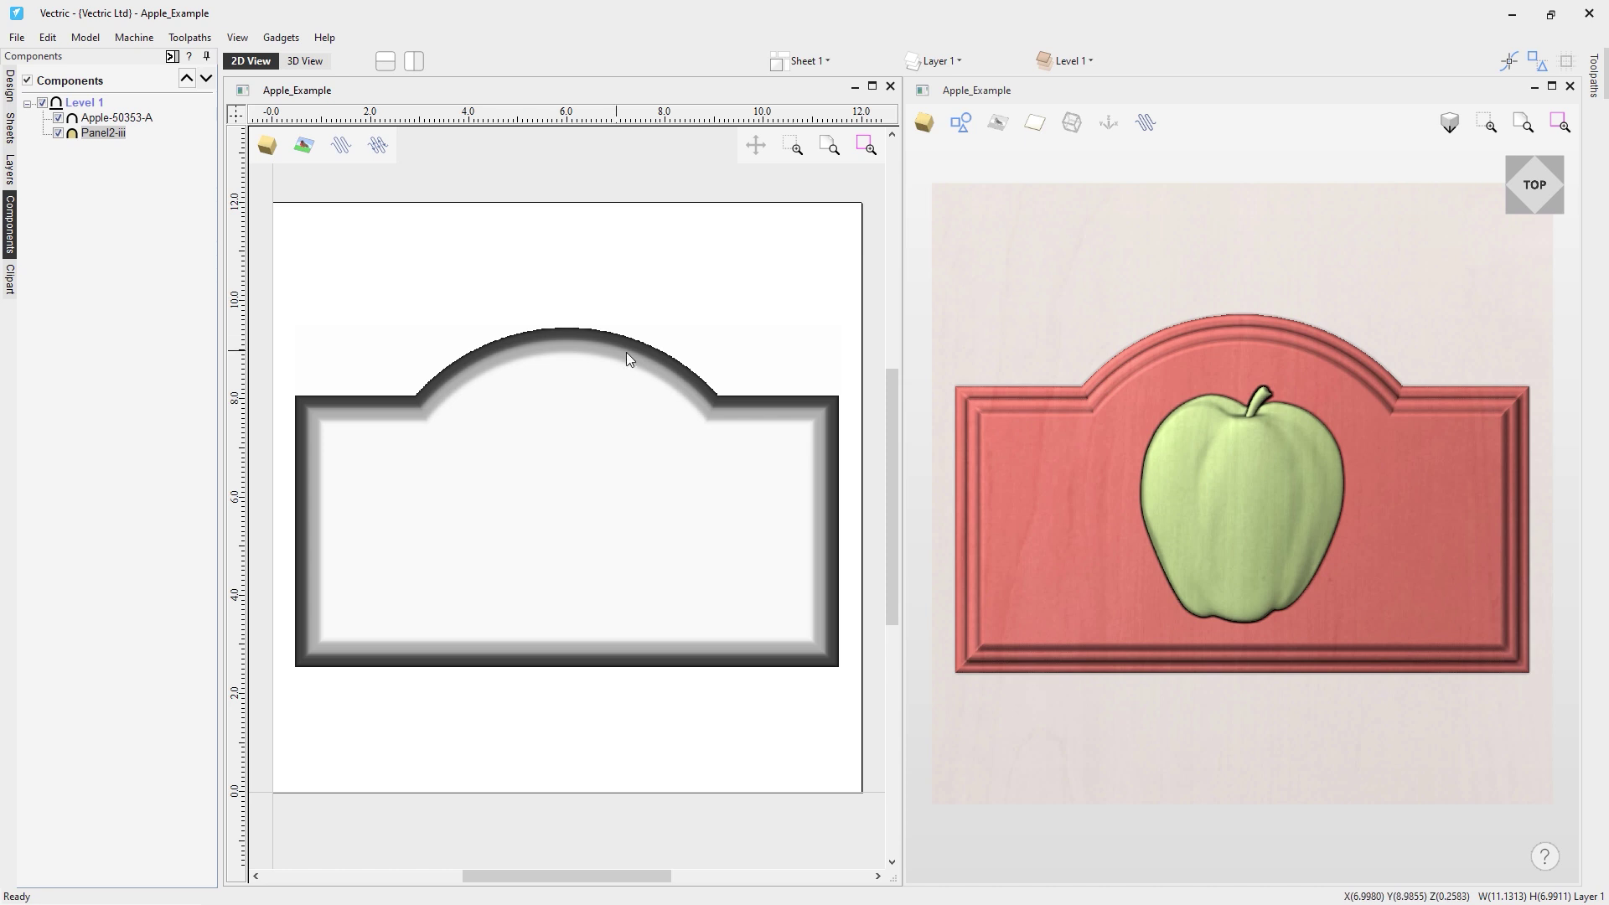
click(141, 118)
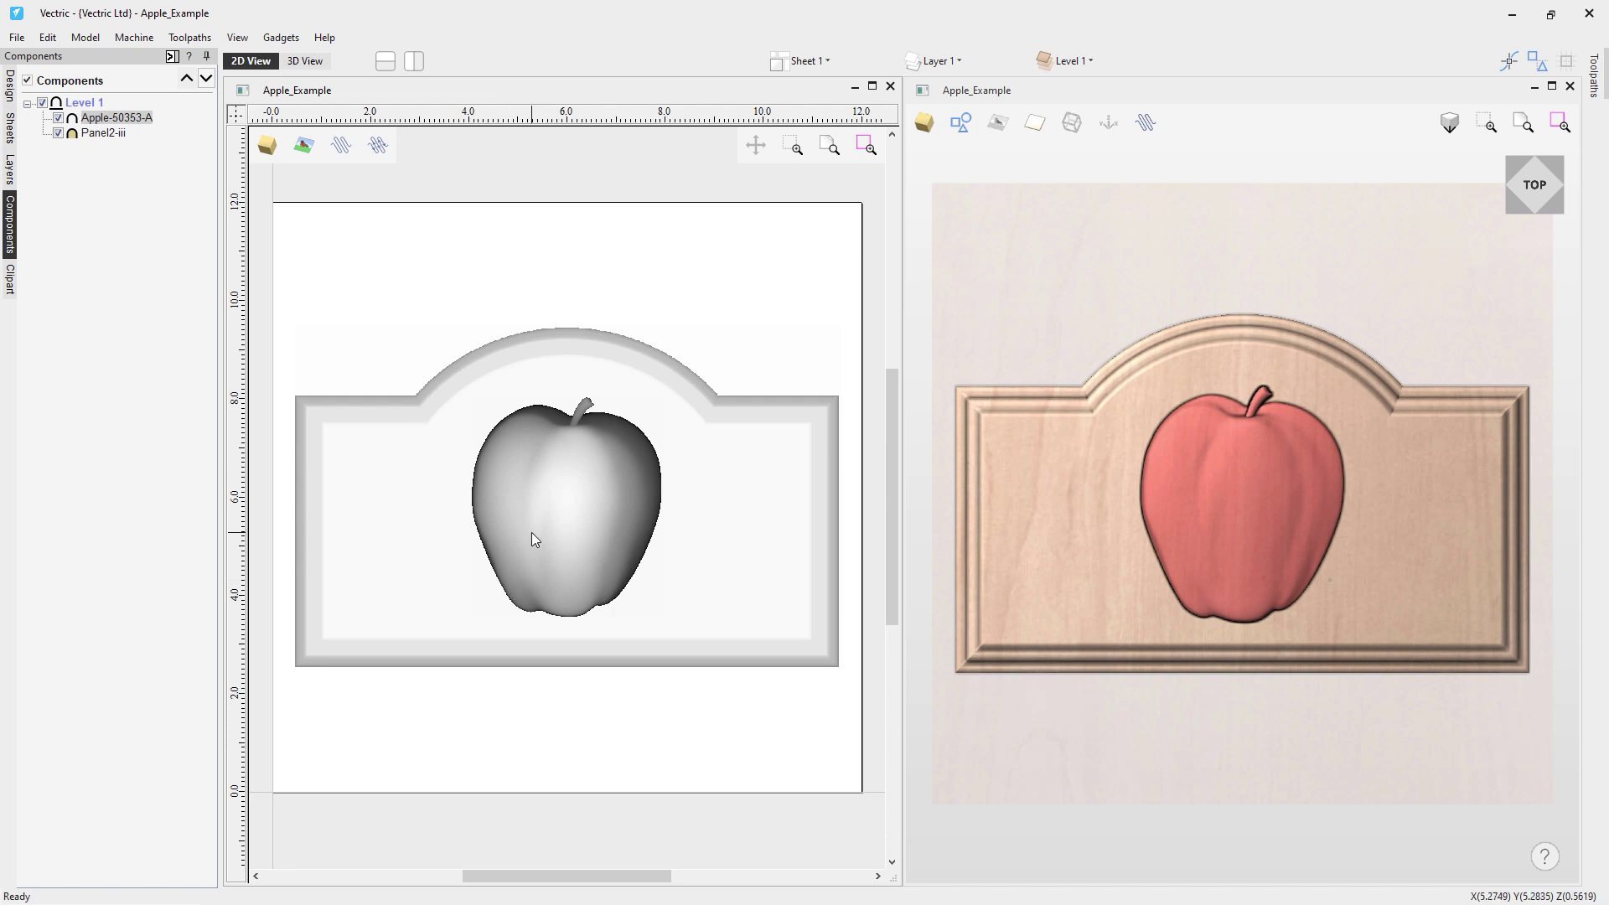
click(117, 134)
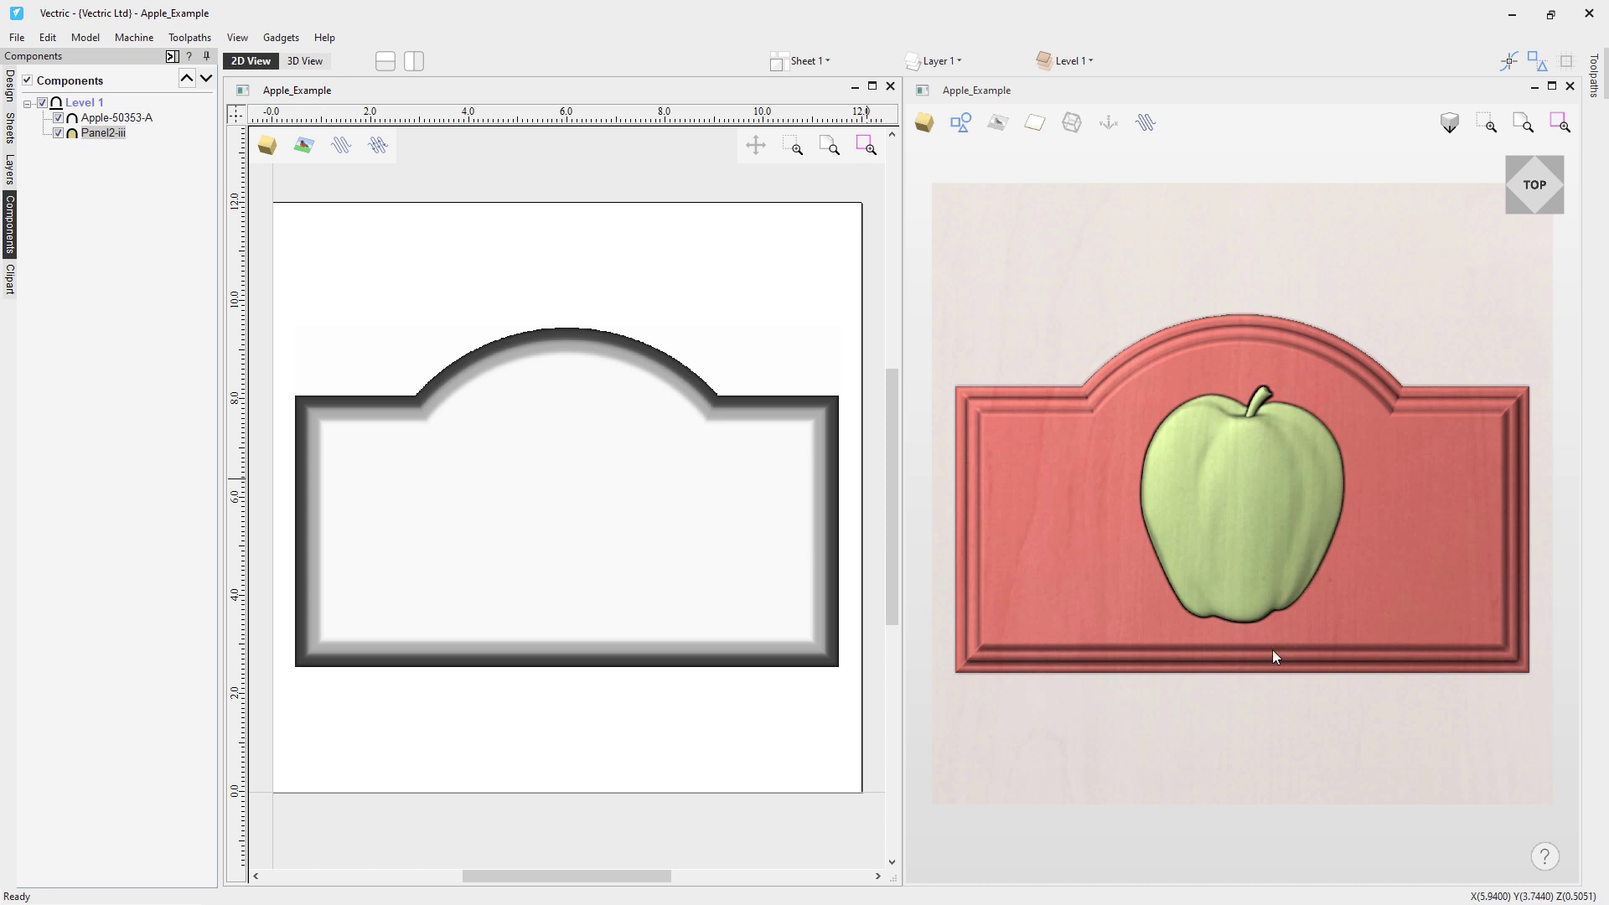
drag(1296, 707, 1340, 436)
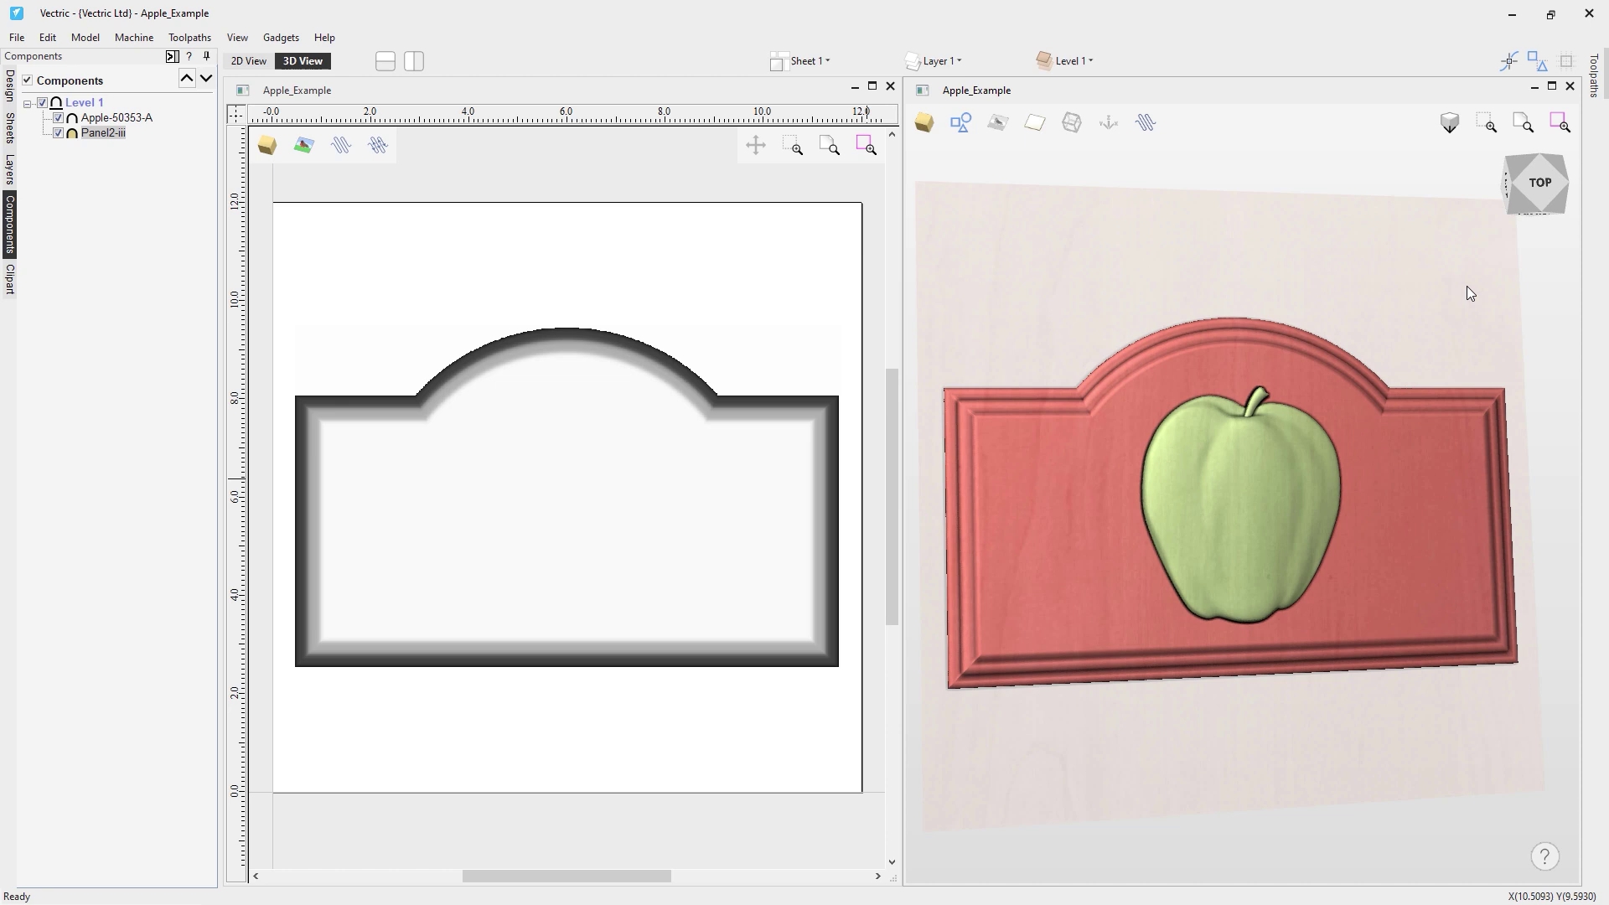
click(1529, 196)
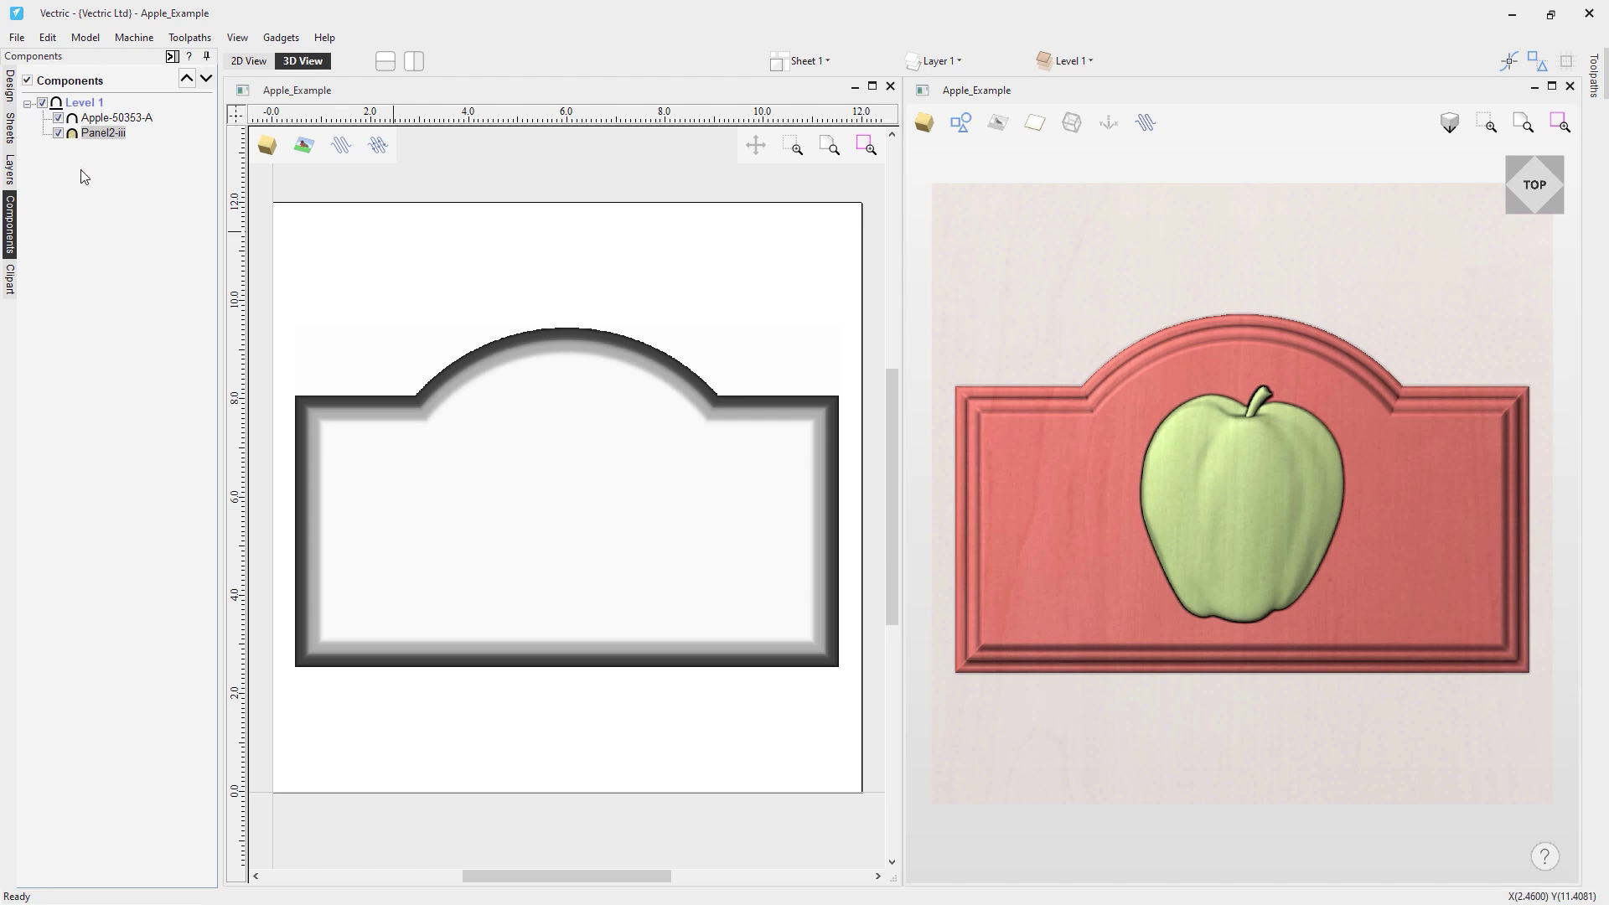
Hide the Panel2-iii and Apple-50353-A components individually and make both visible again
click(58, 133)
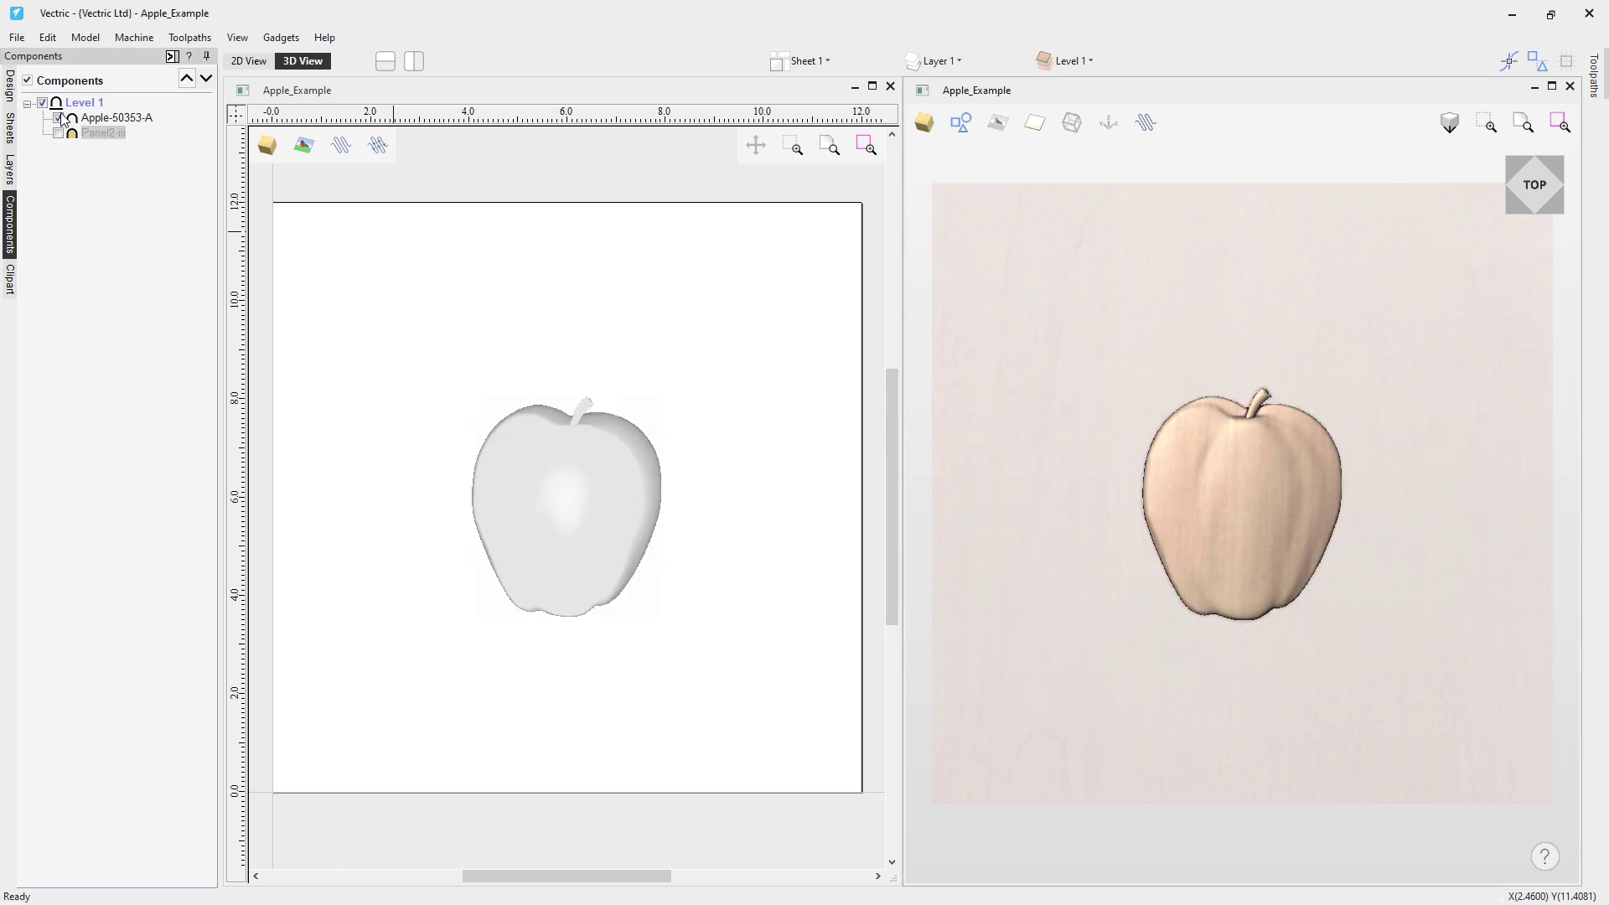
click(59, 119)
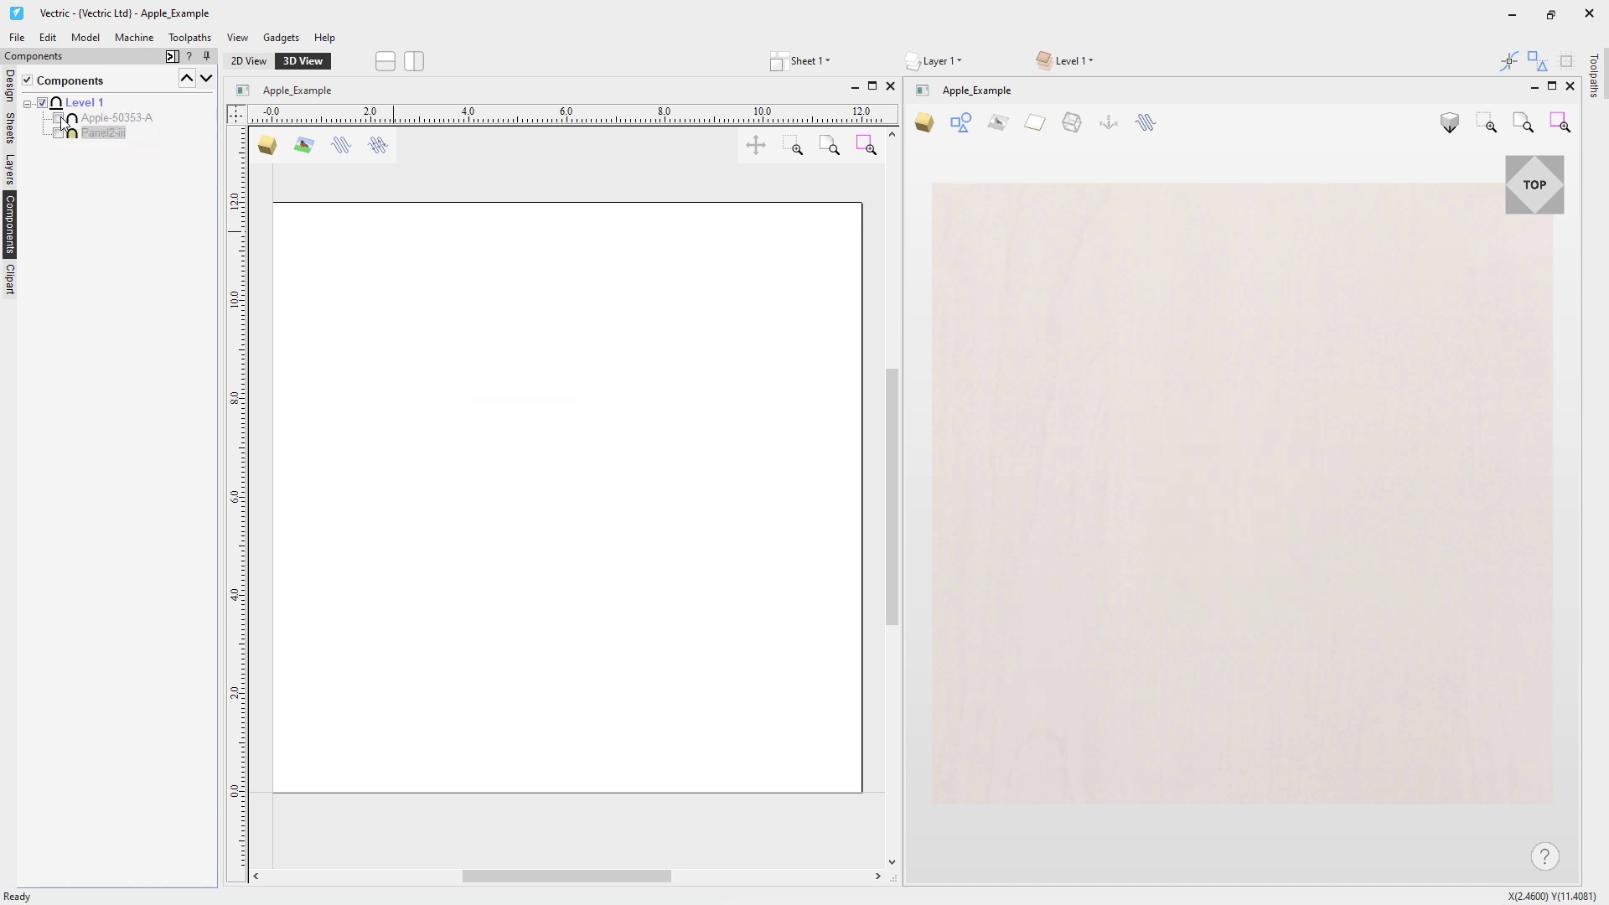
click(59, 118)
click(58, 133)
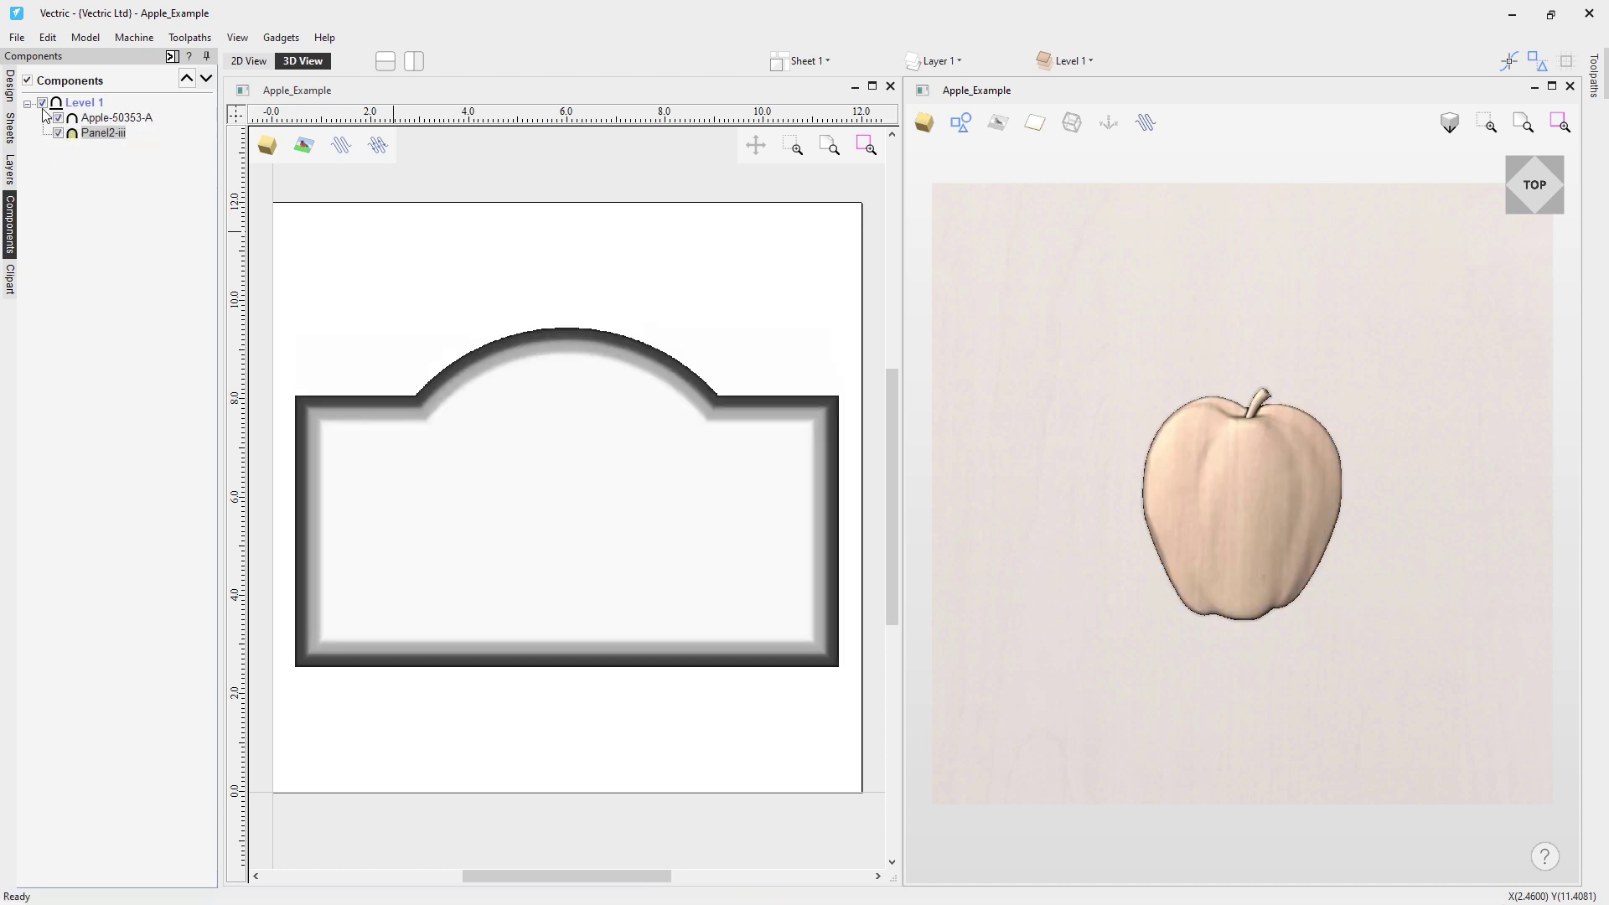
Switch the visibility of Level 1 and of the whole component tree off and back on
click(43, 103)
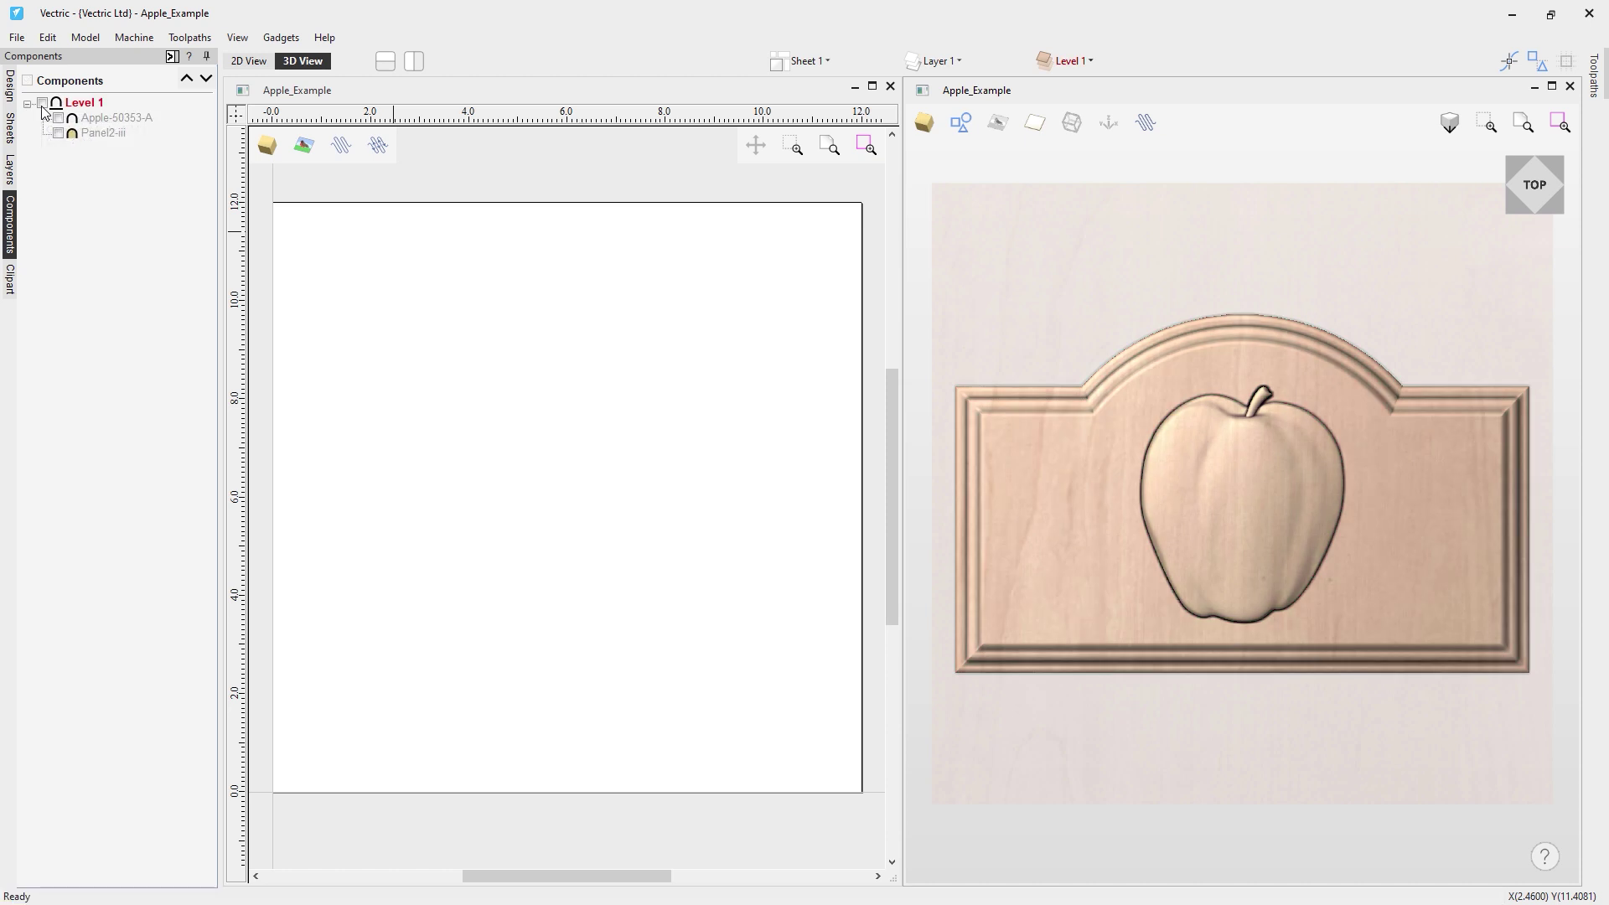
click(43, 103)
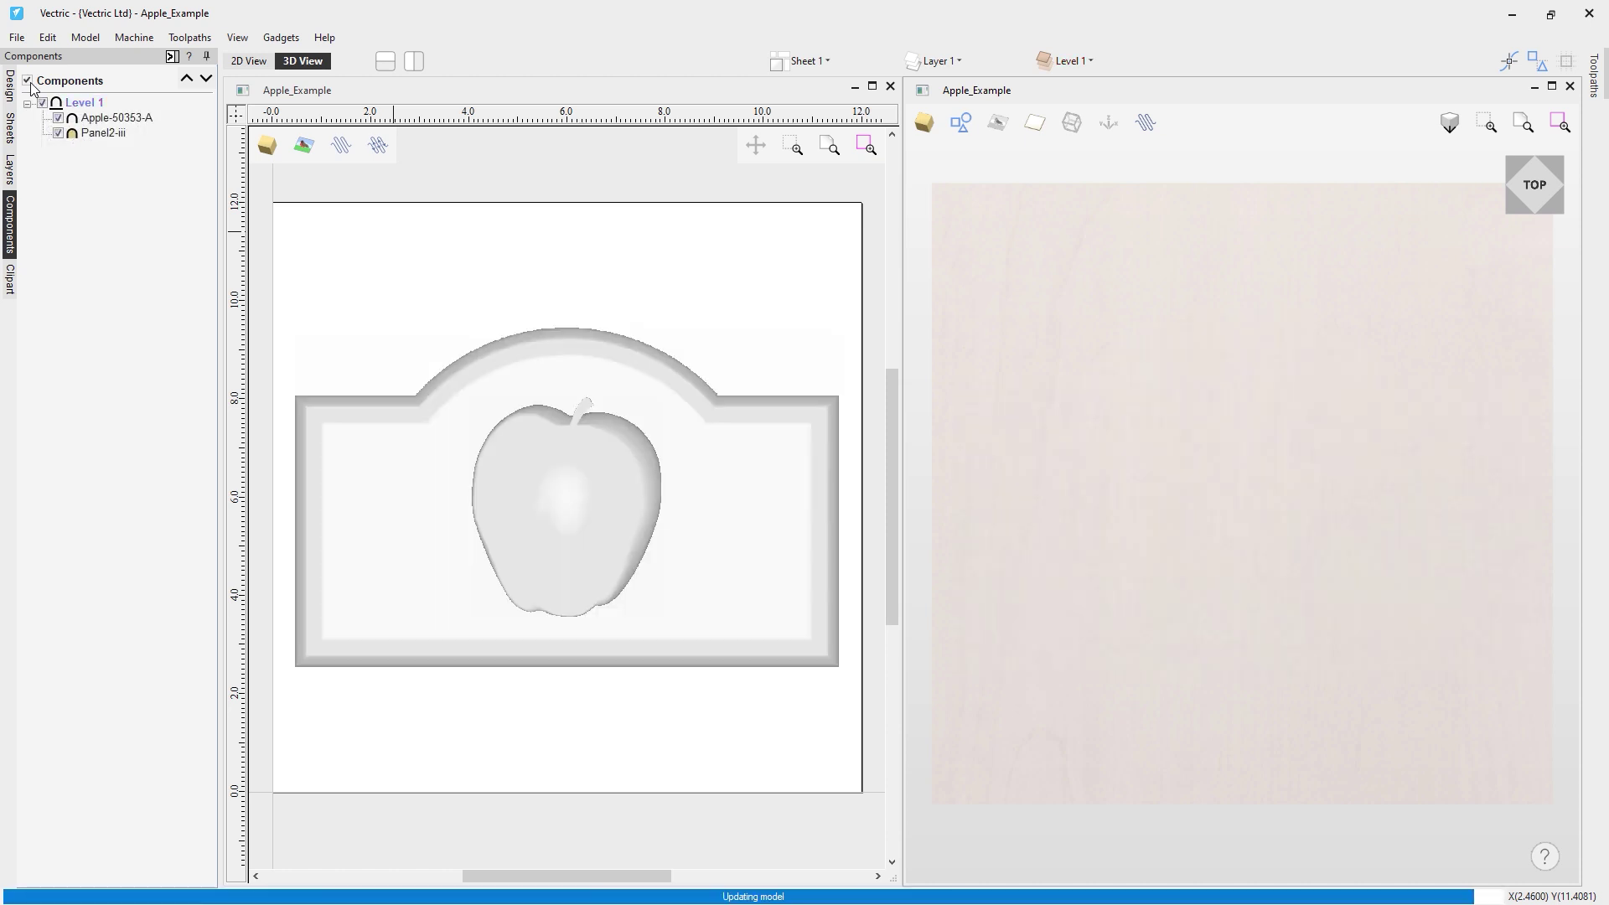
click(28, 82)
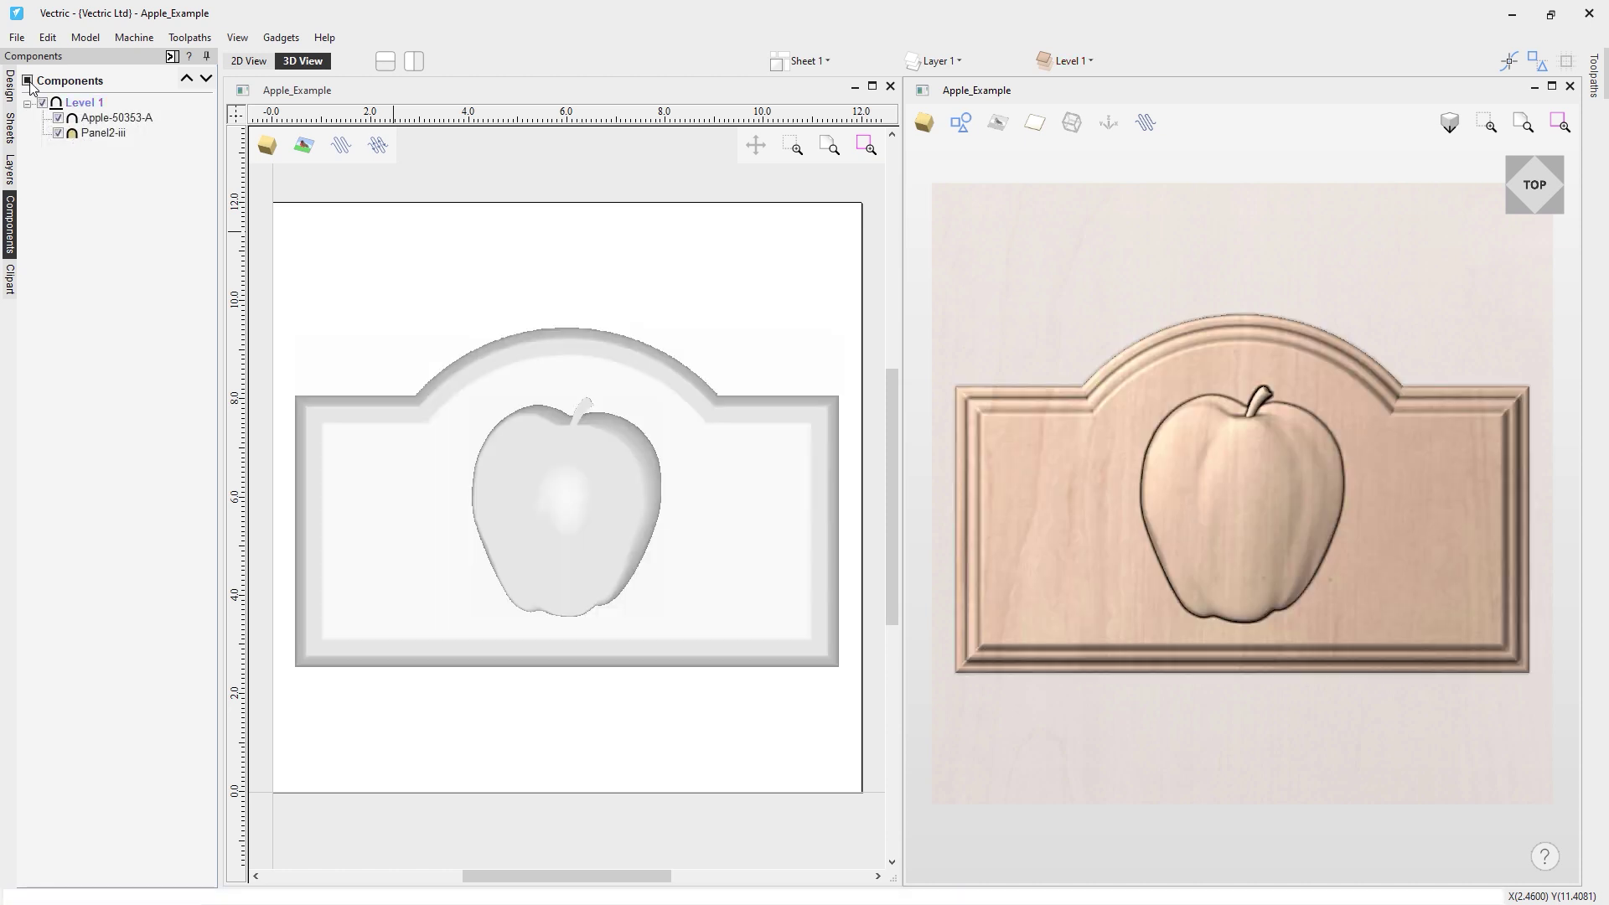
click(29, 83)
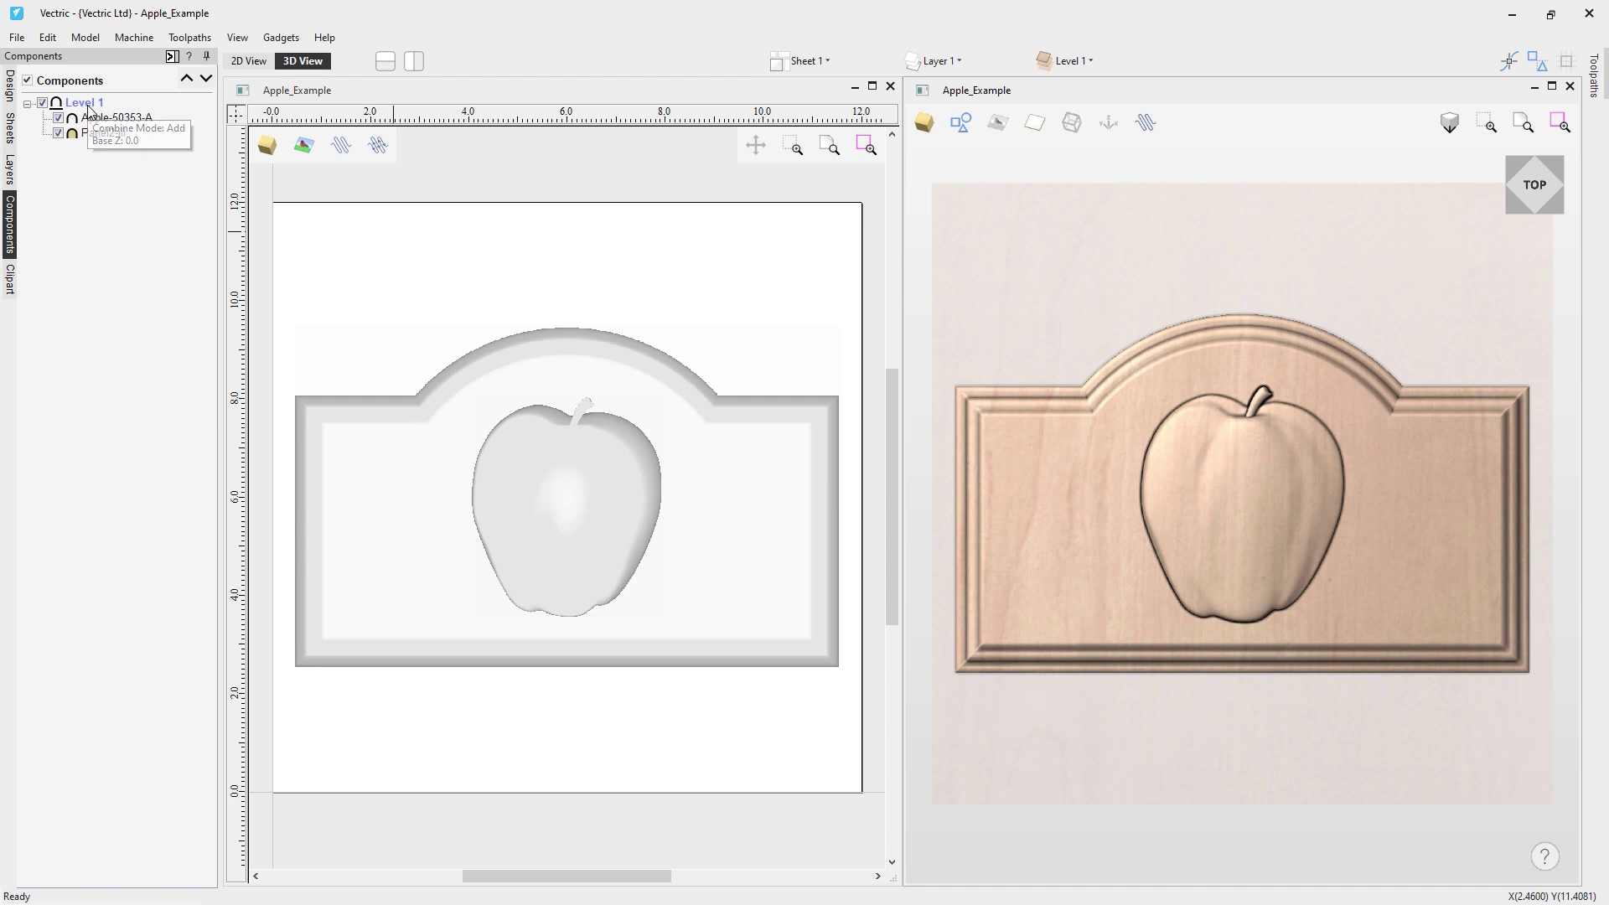
Select Level 1 and open the name of the Apple-50353-A component for editing
mouse_move(98, 107)
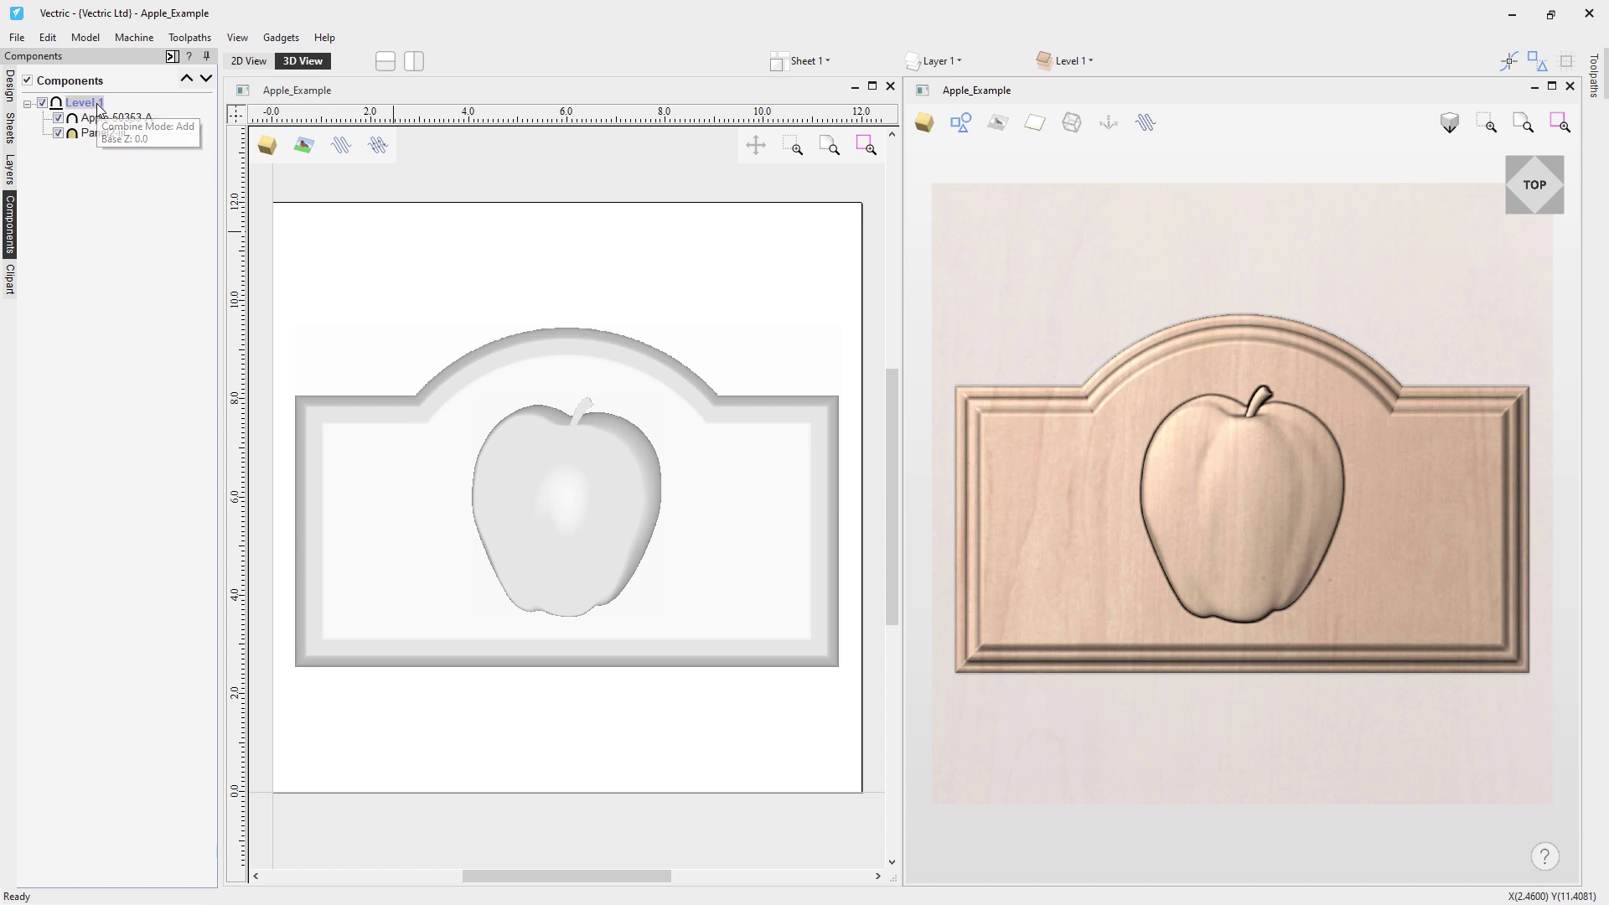
click(99, 103)
click(99, 103)
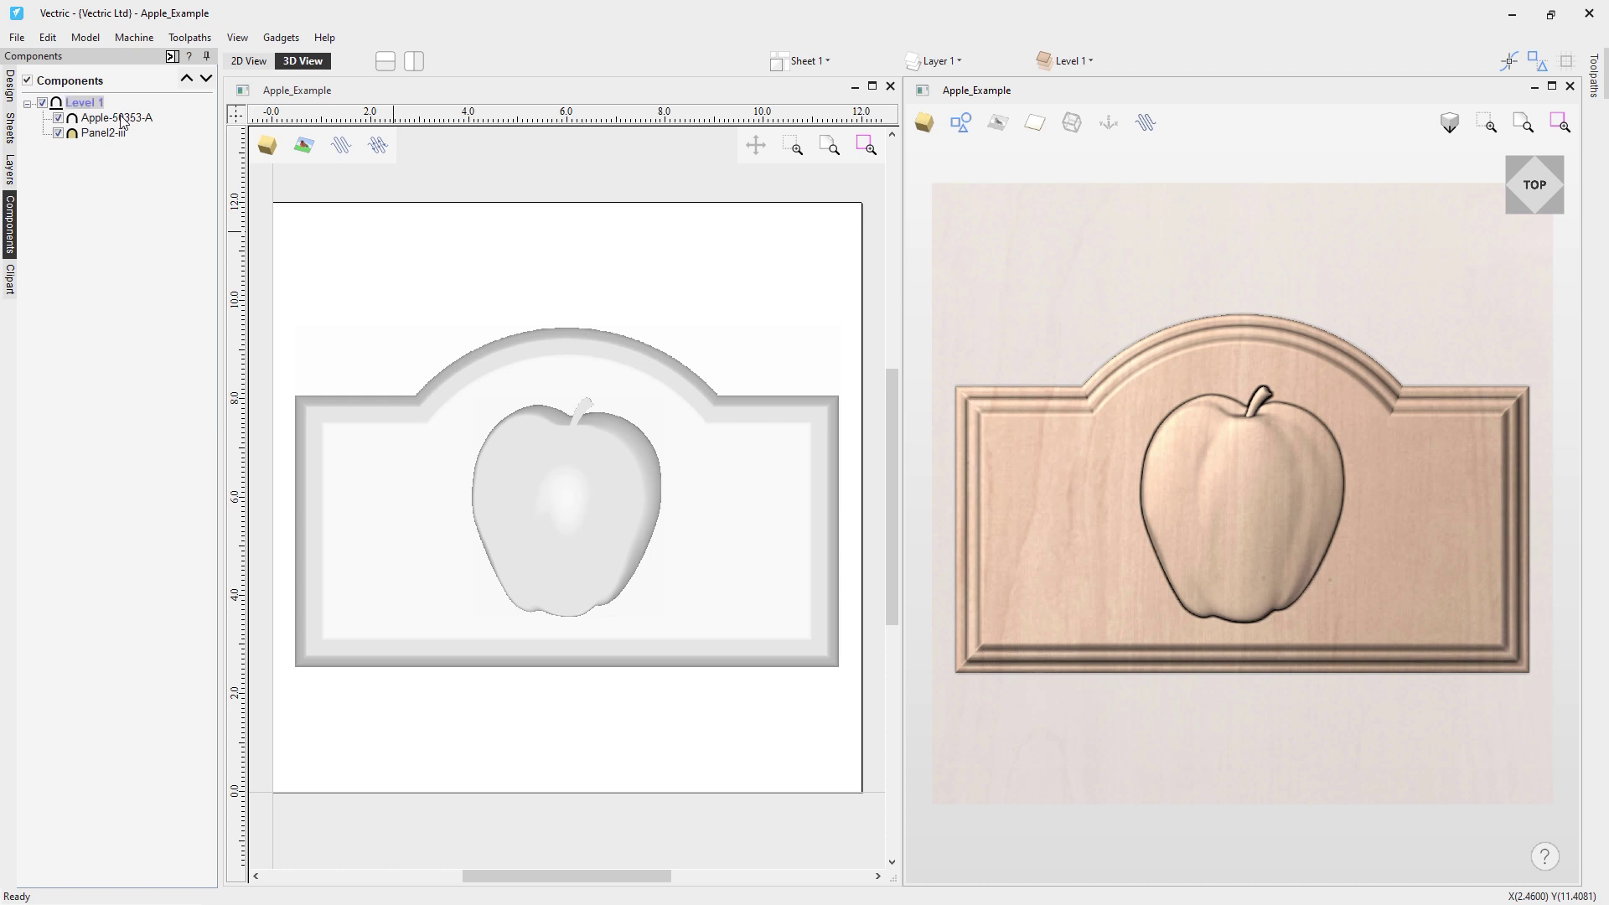
click(124, 119)
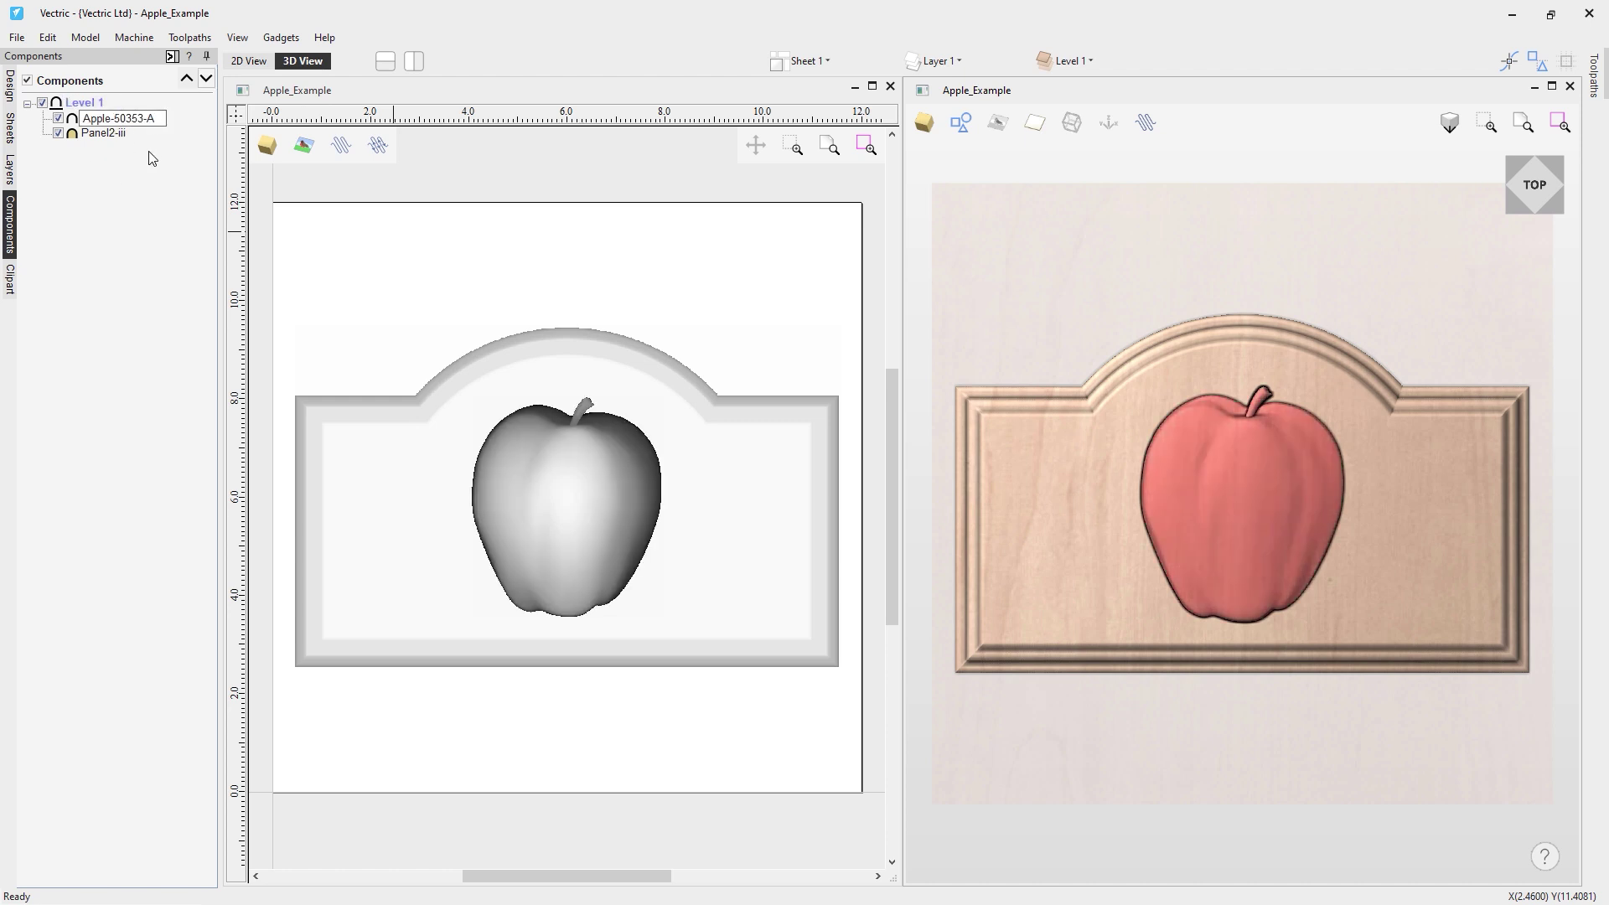
Review the commands available for Level 1 and the apple component, and check the tree items' combine mode and height details
right_click(94, 104)
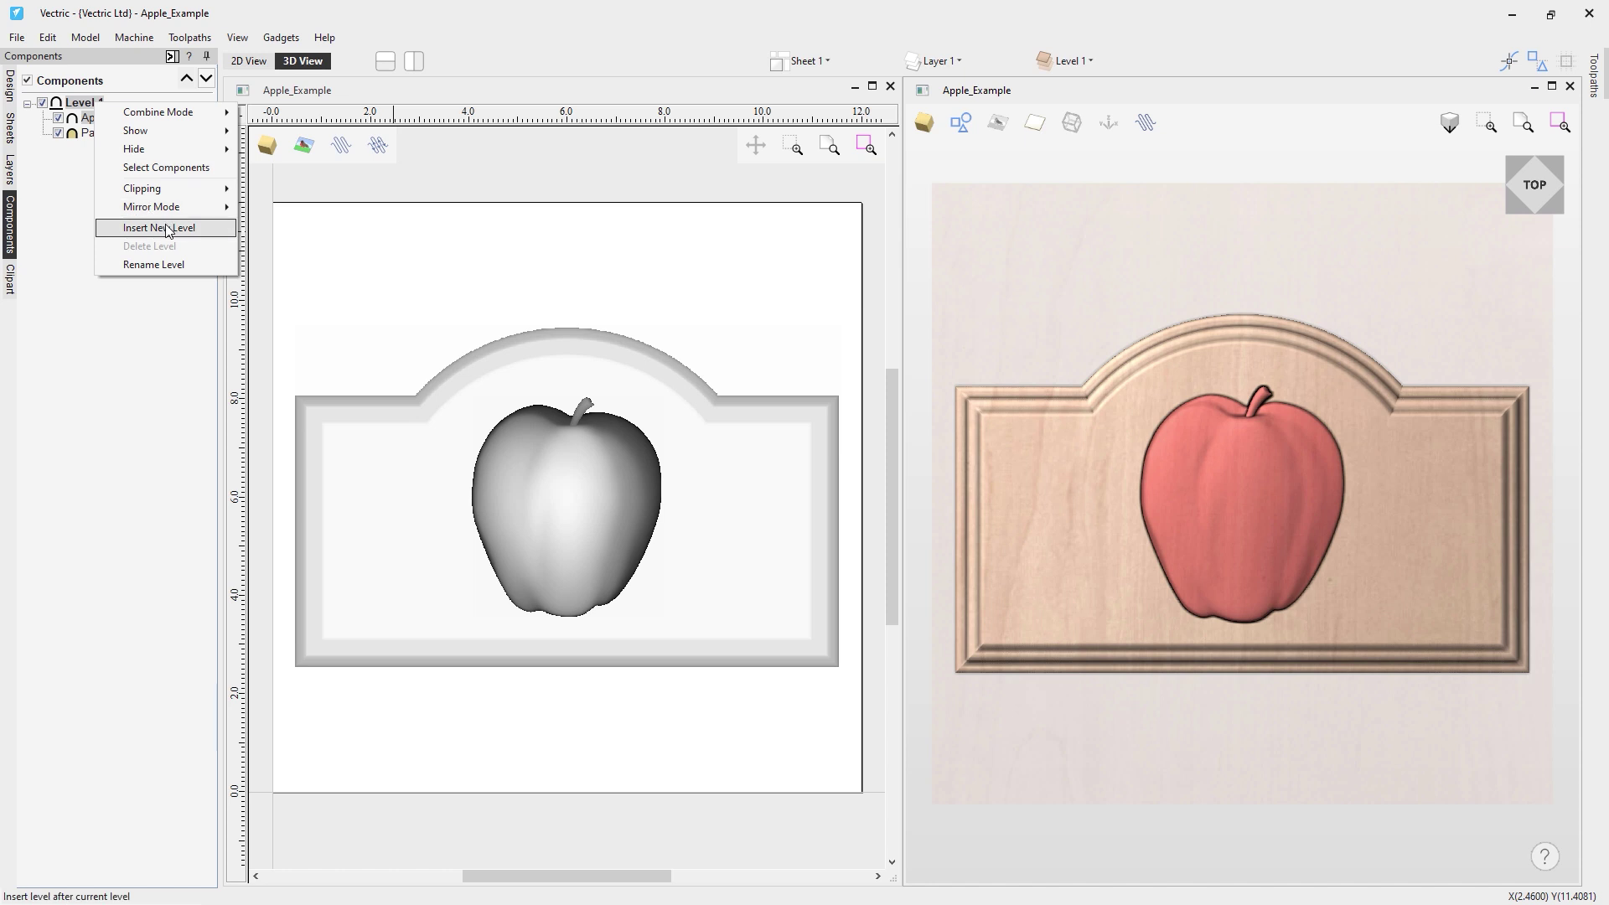
click(97, 249)
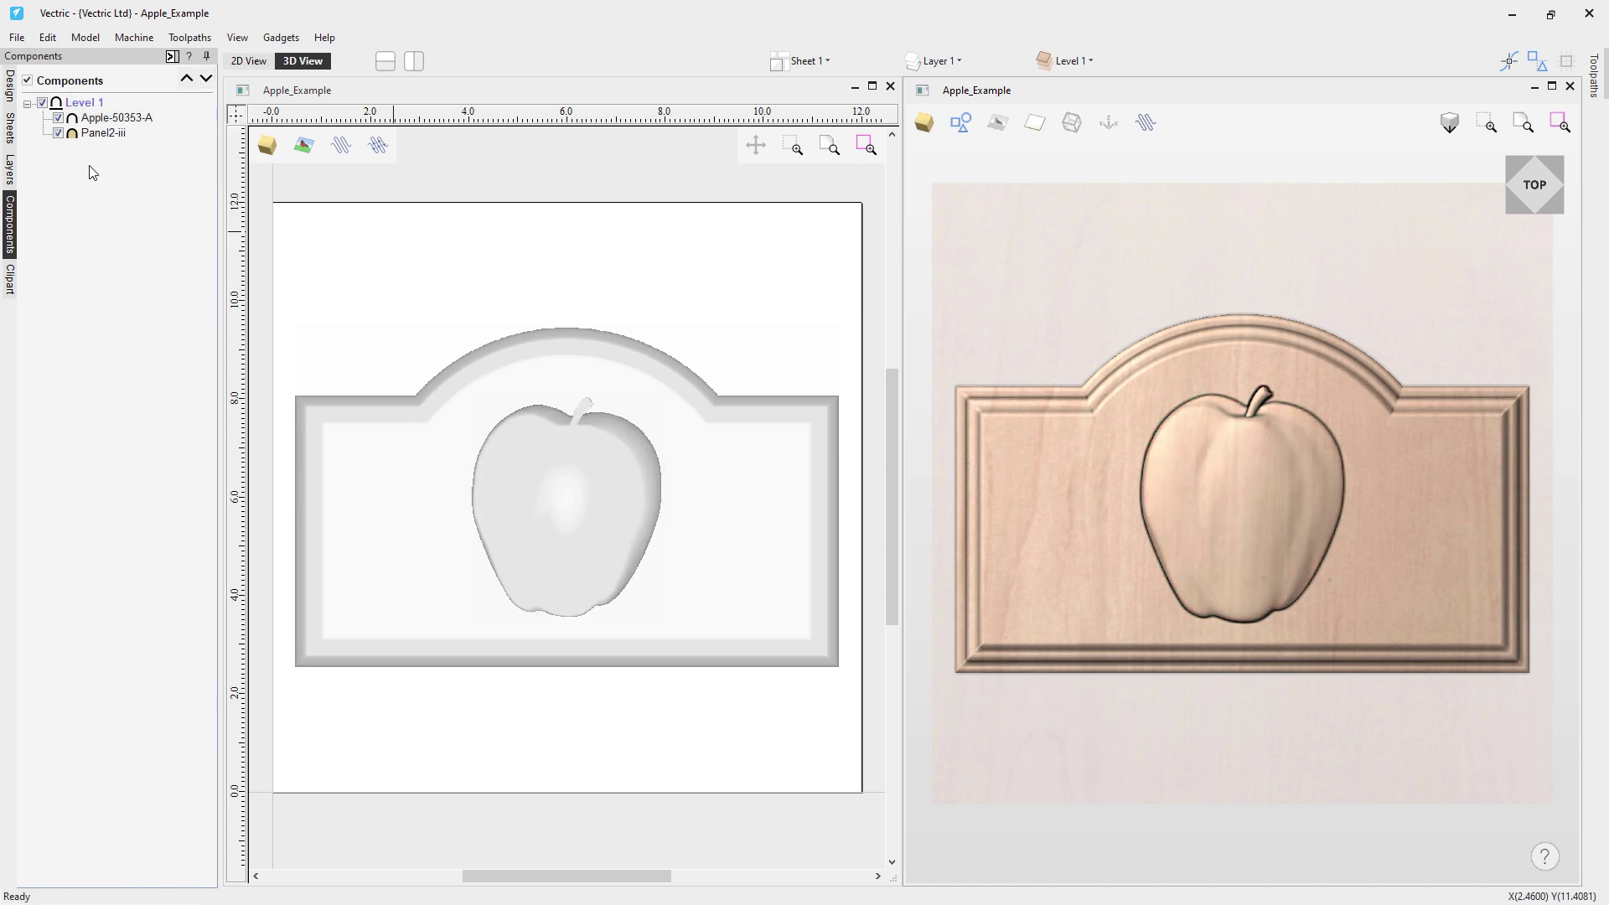
right_click(126, 124)
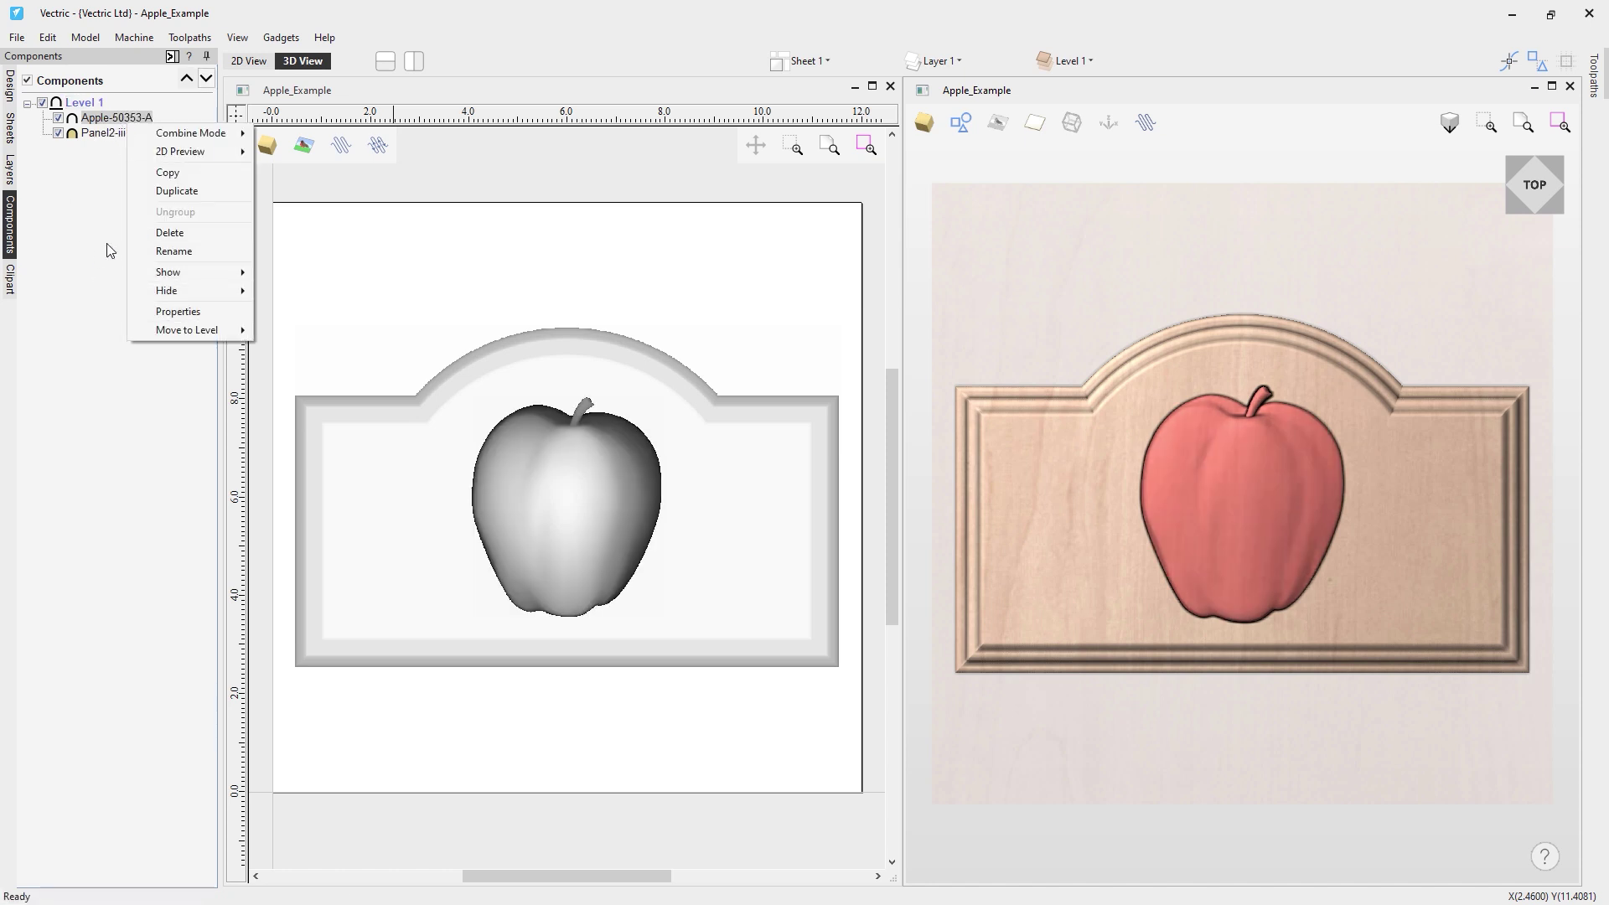
click(94, 218)
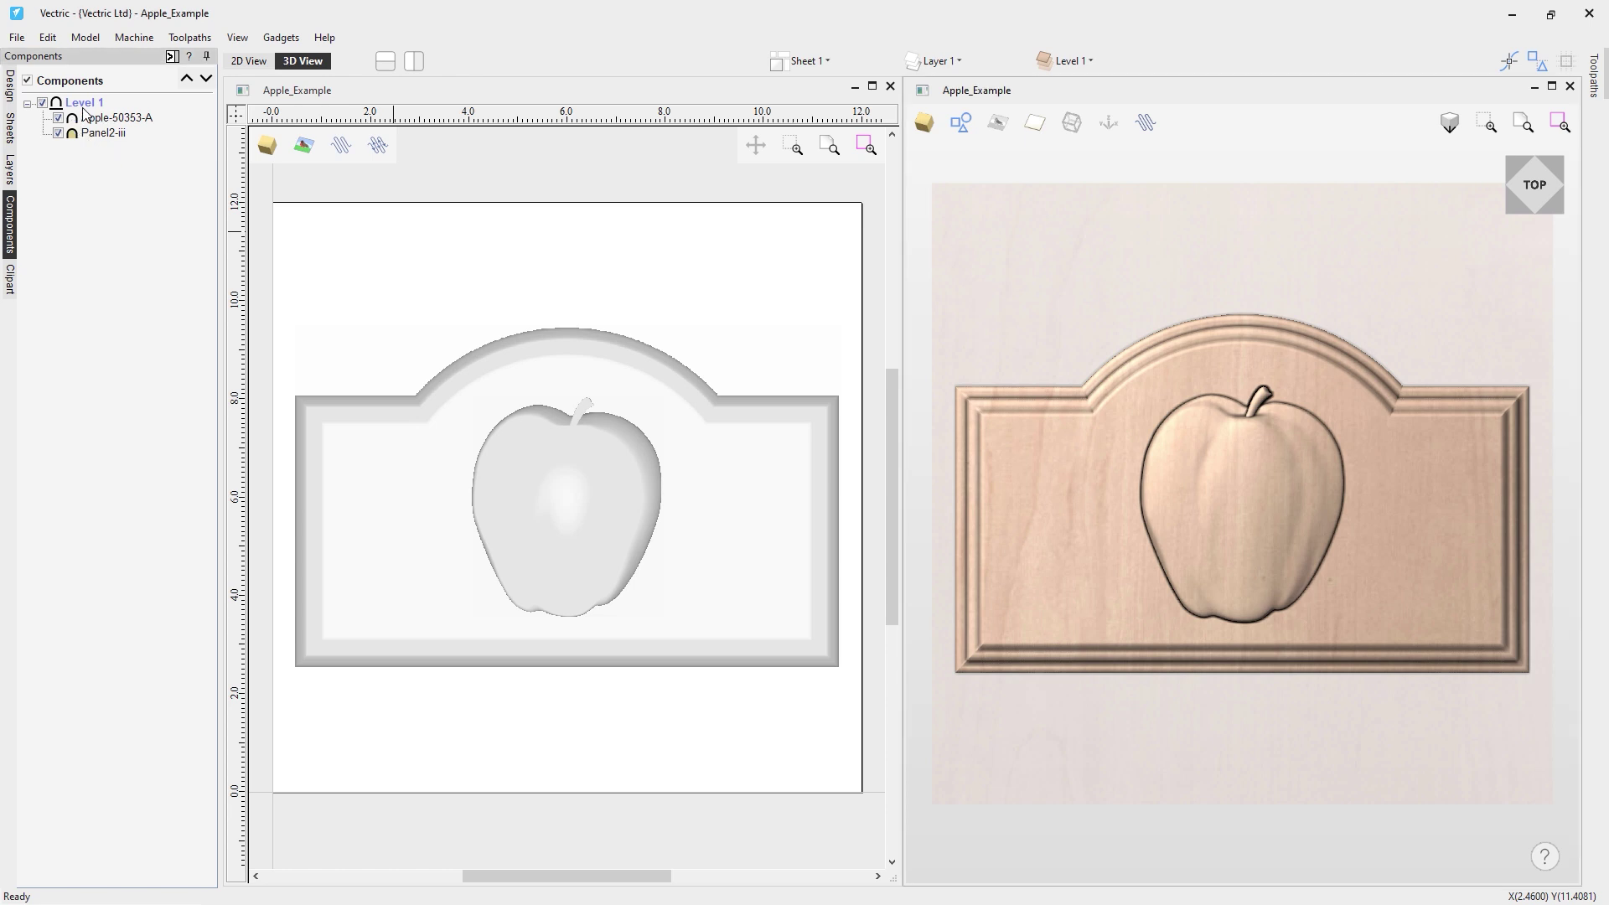
mouse_move(85, 109)
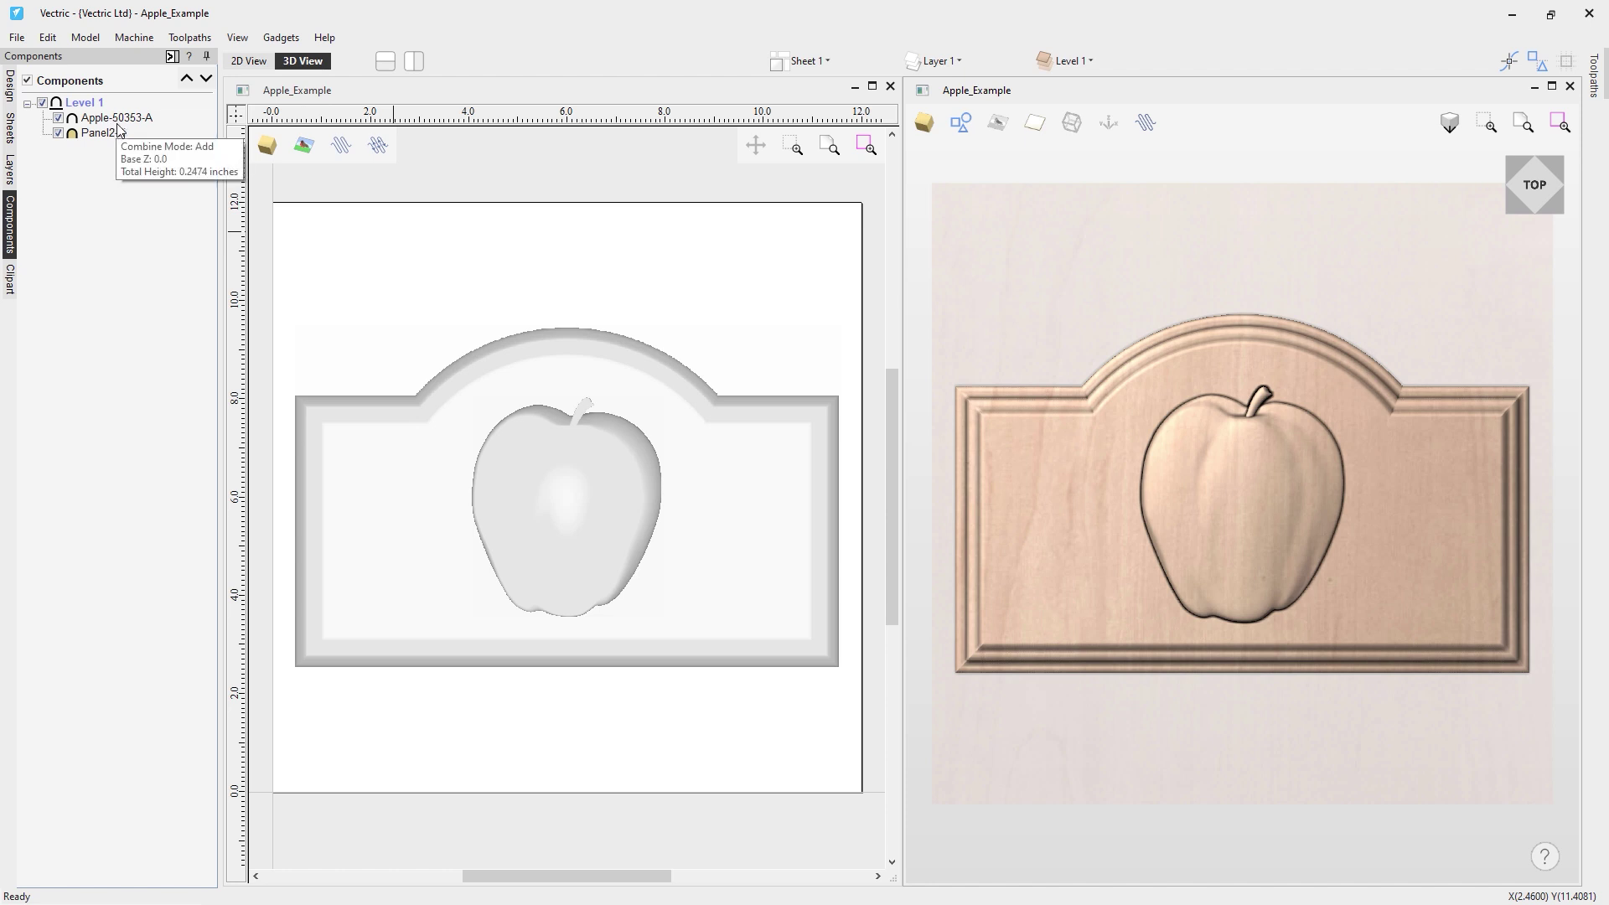
mouse_move(113, 136)
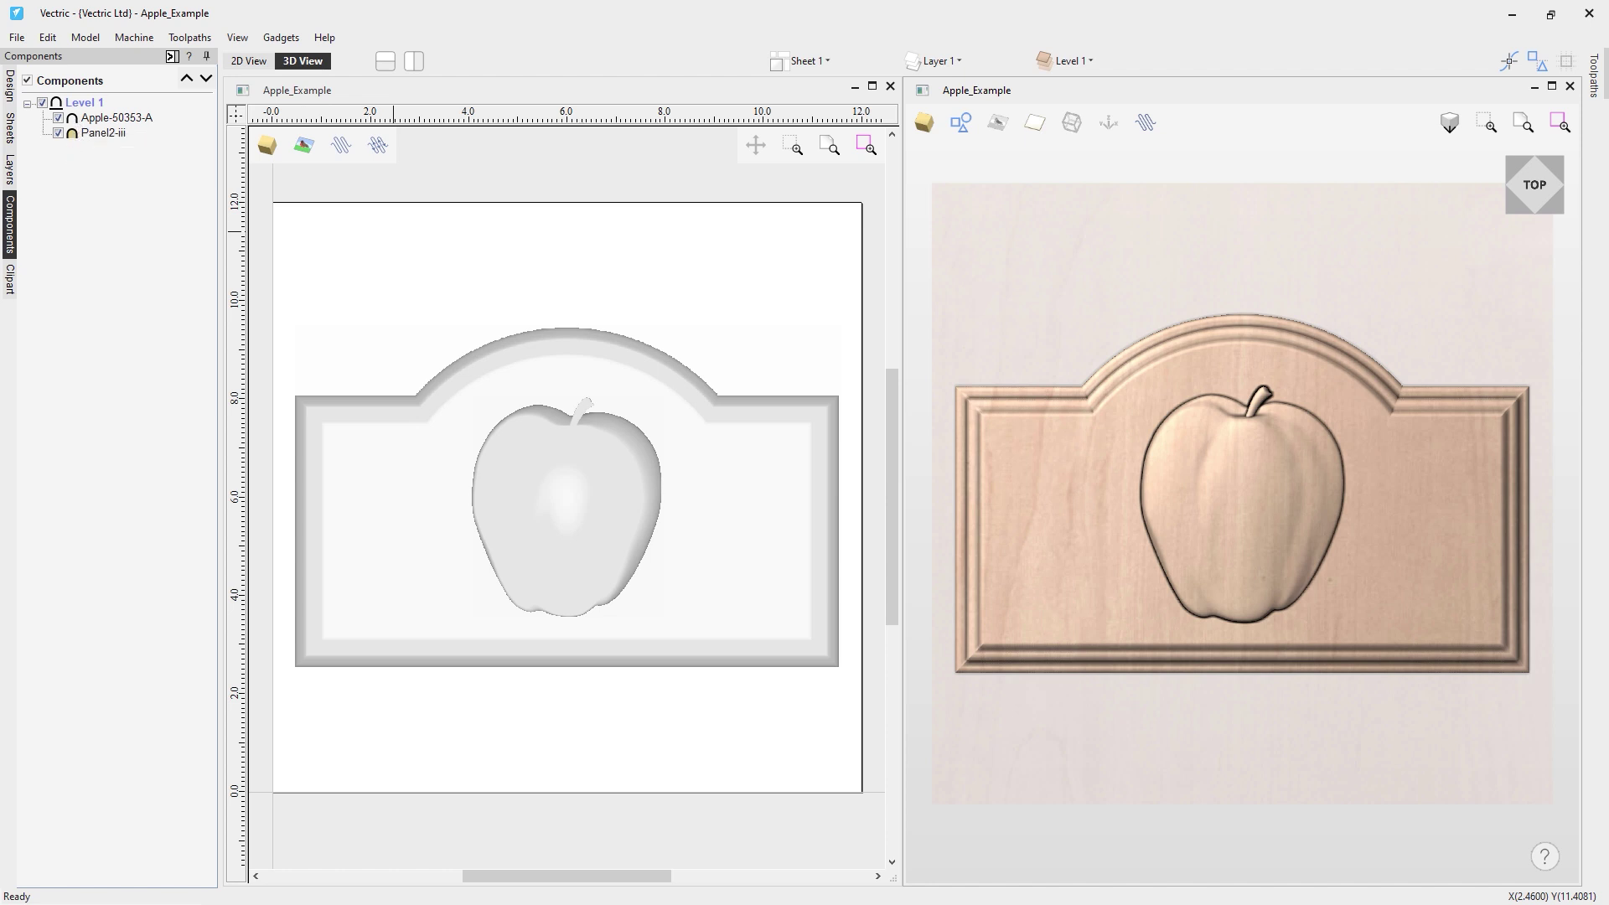
Examine the combine, visibility, selection, clipping, mirror and rename options offered for Level 1
right_click(89, 104)
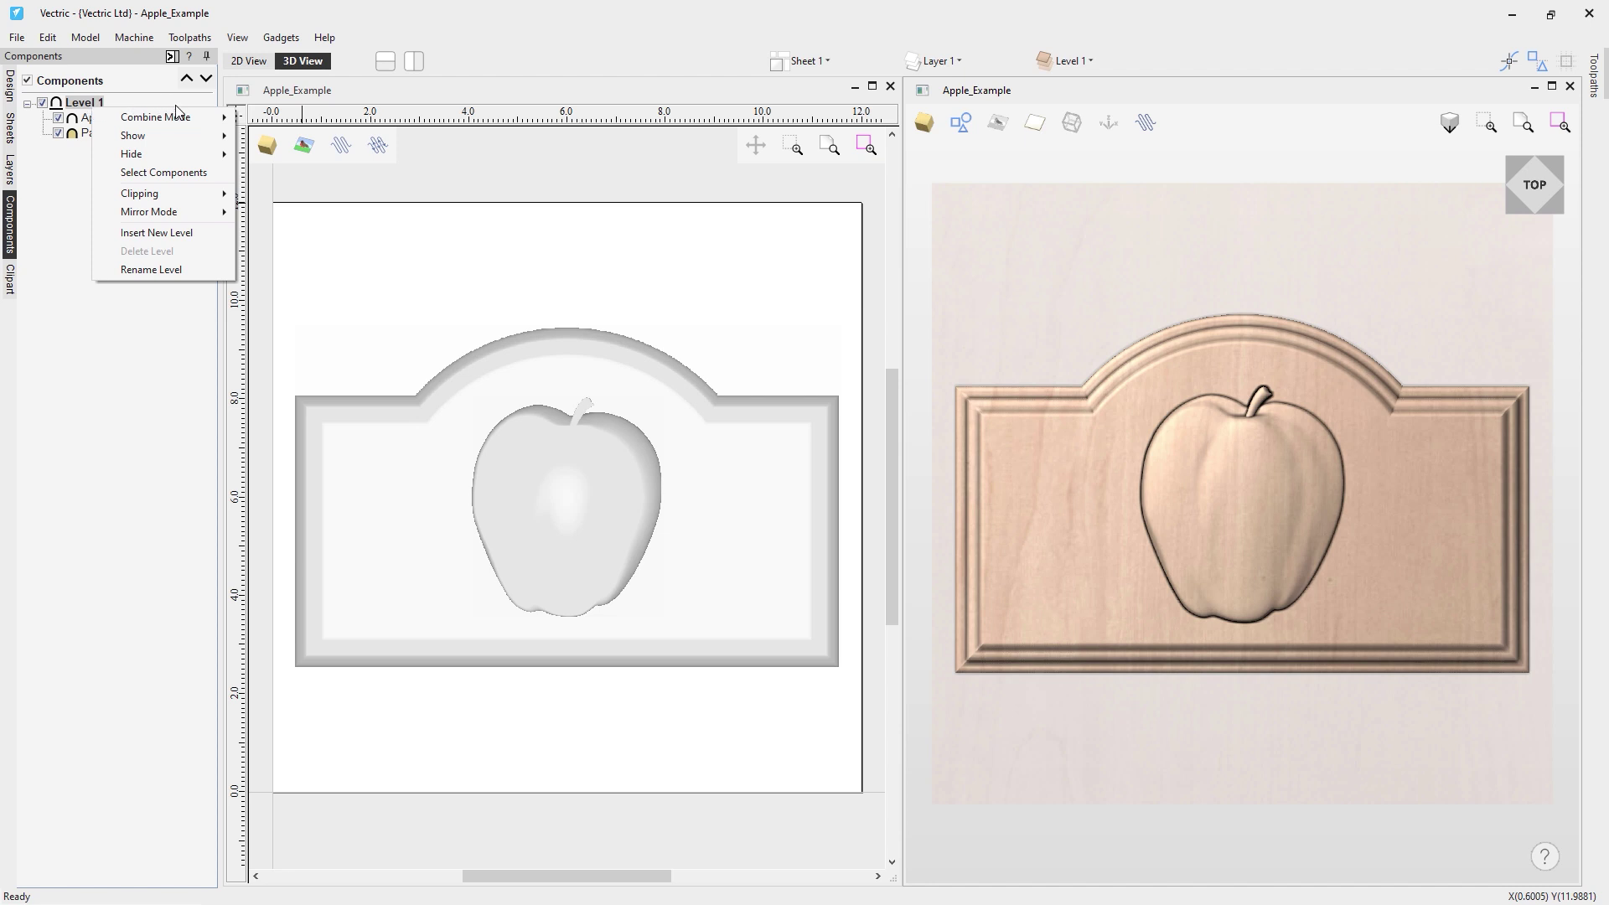
mouse_move(179, 117)
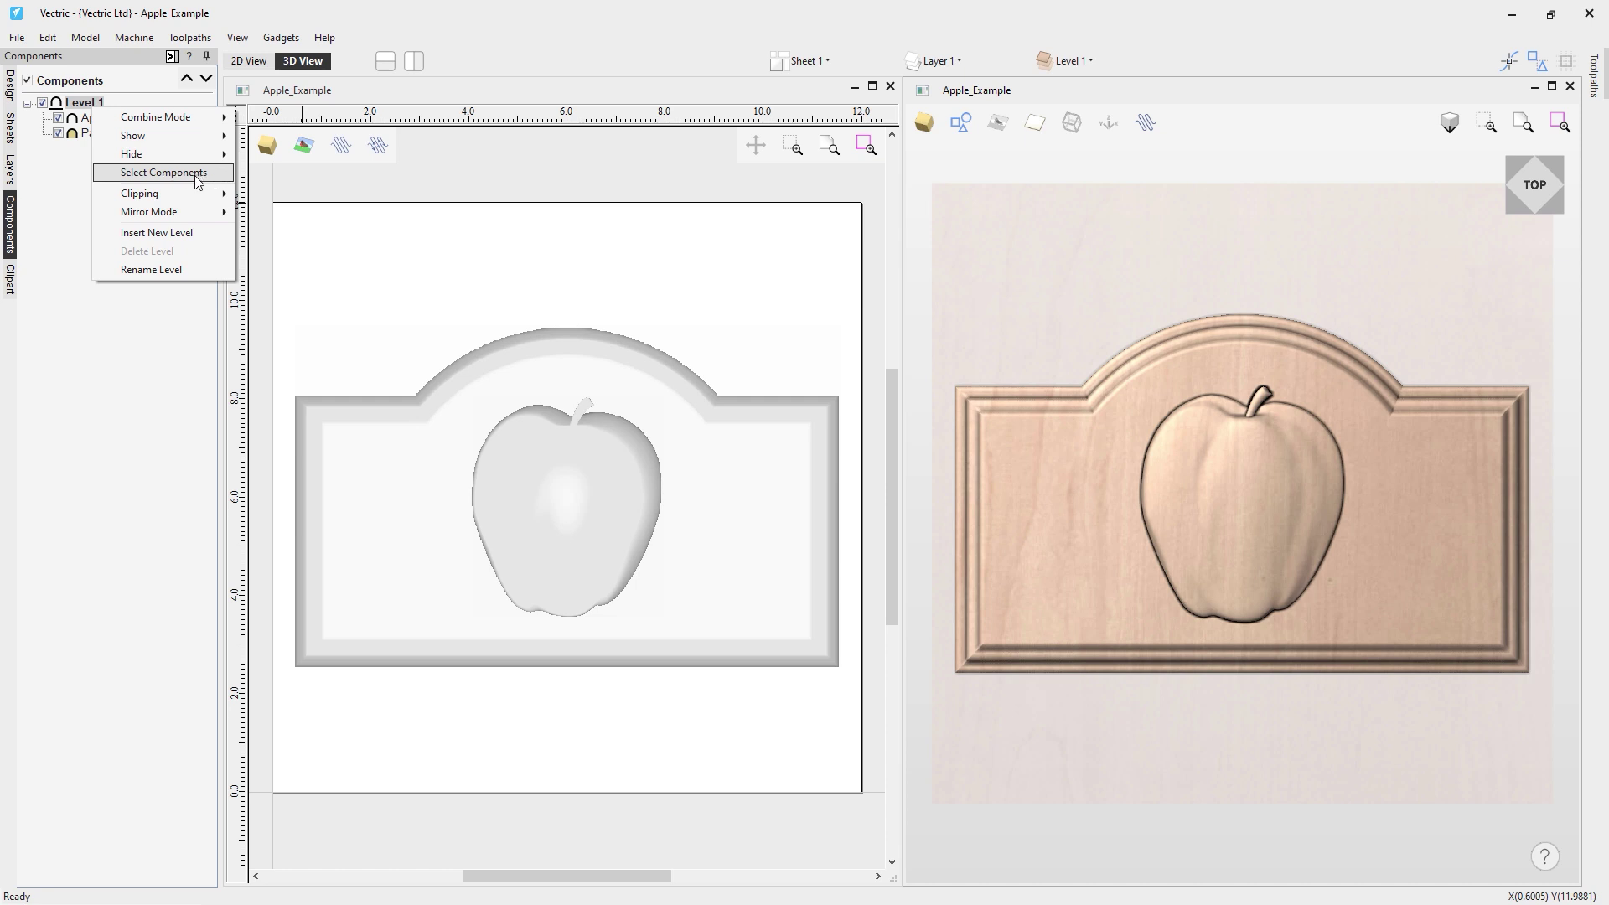
mouse_move(195, 195)
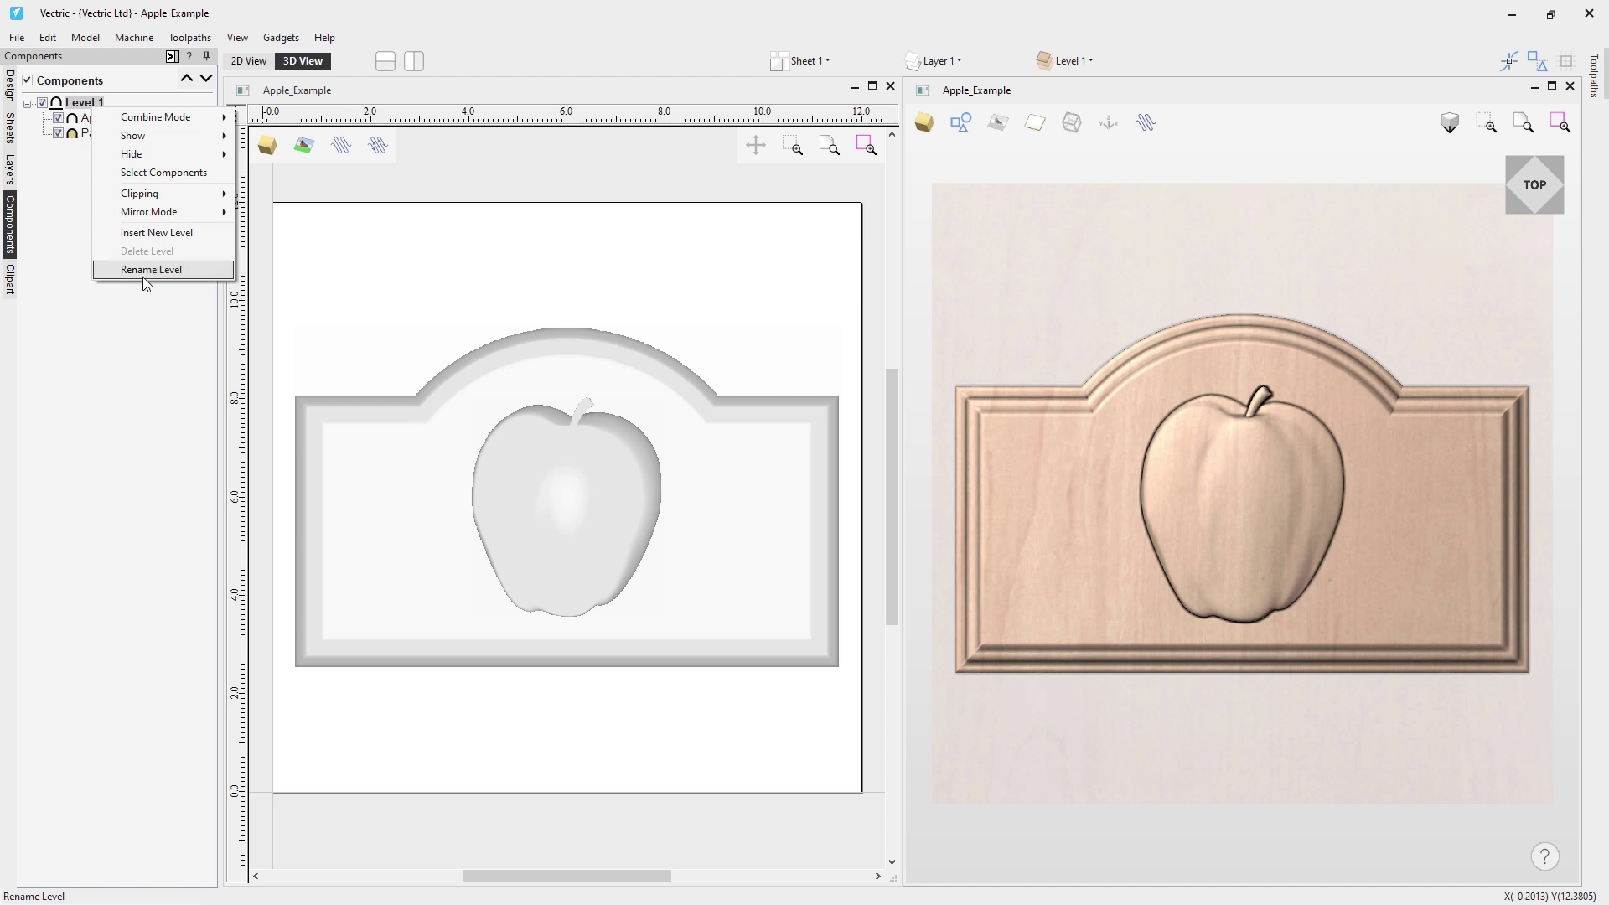
click(67, 235)
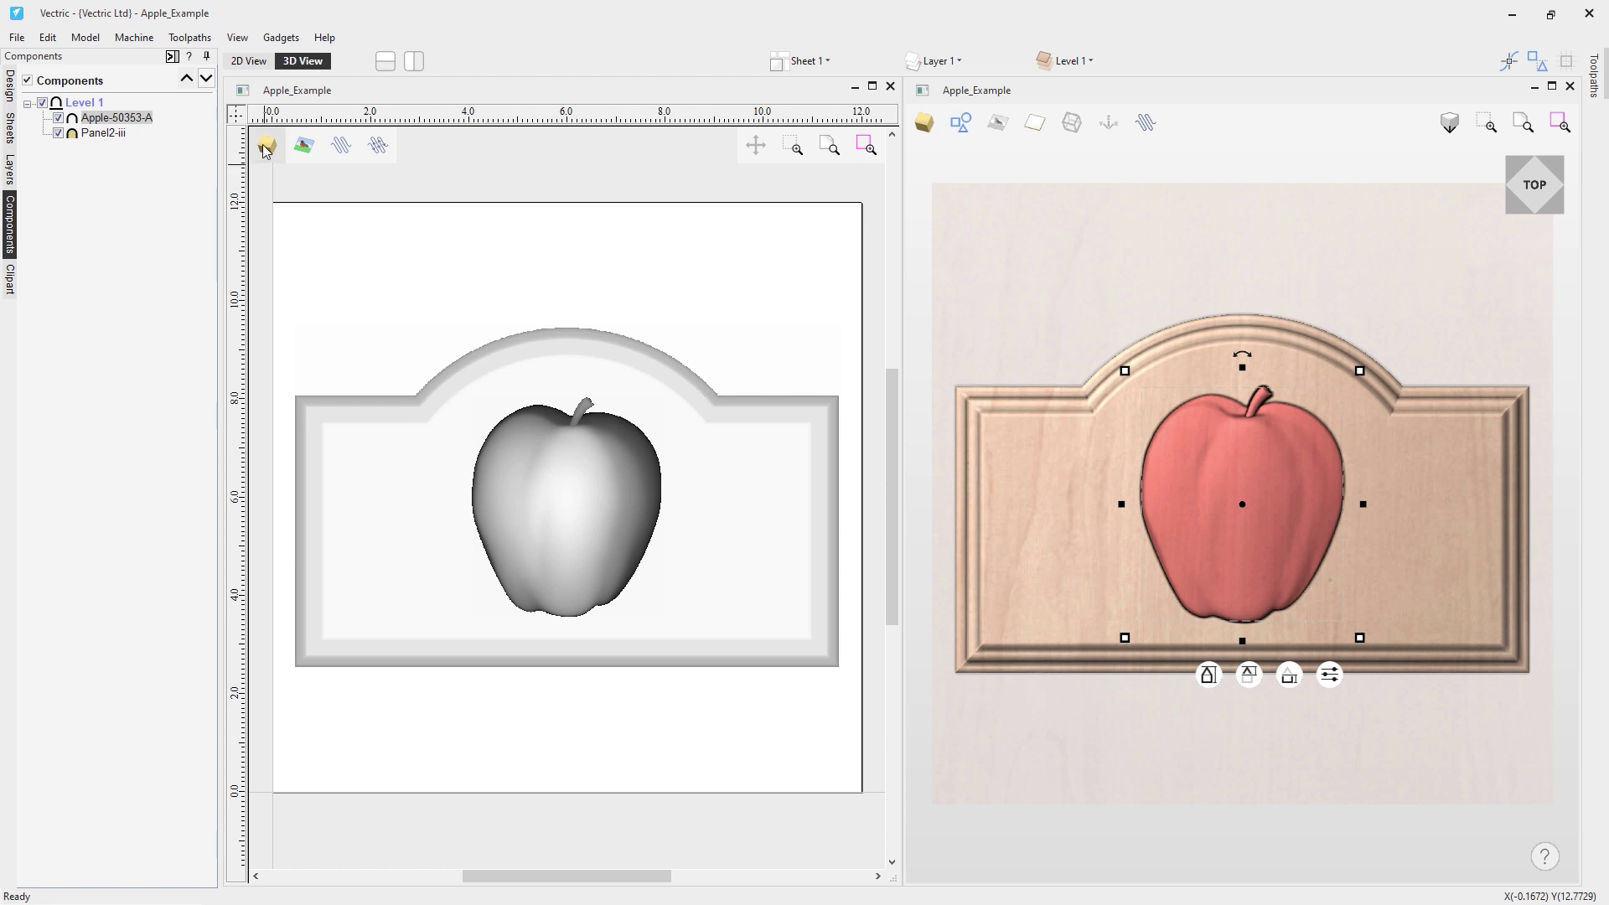
Duplicate the Apple-50353-A component and delete the copy
right_click(137, 120)
mouse_move(179, 131)
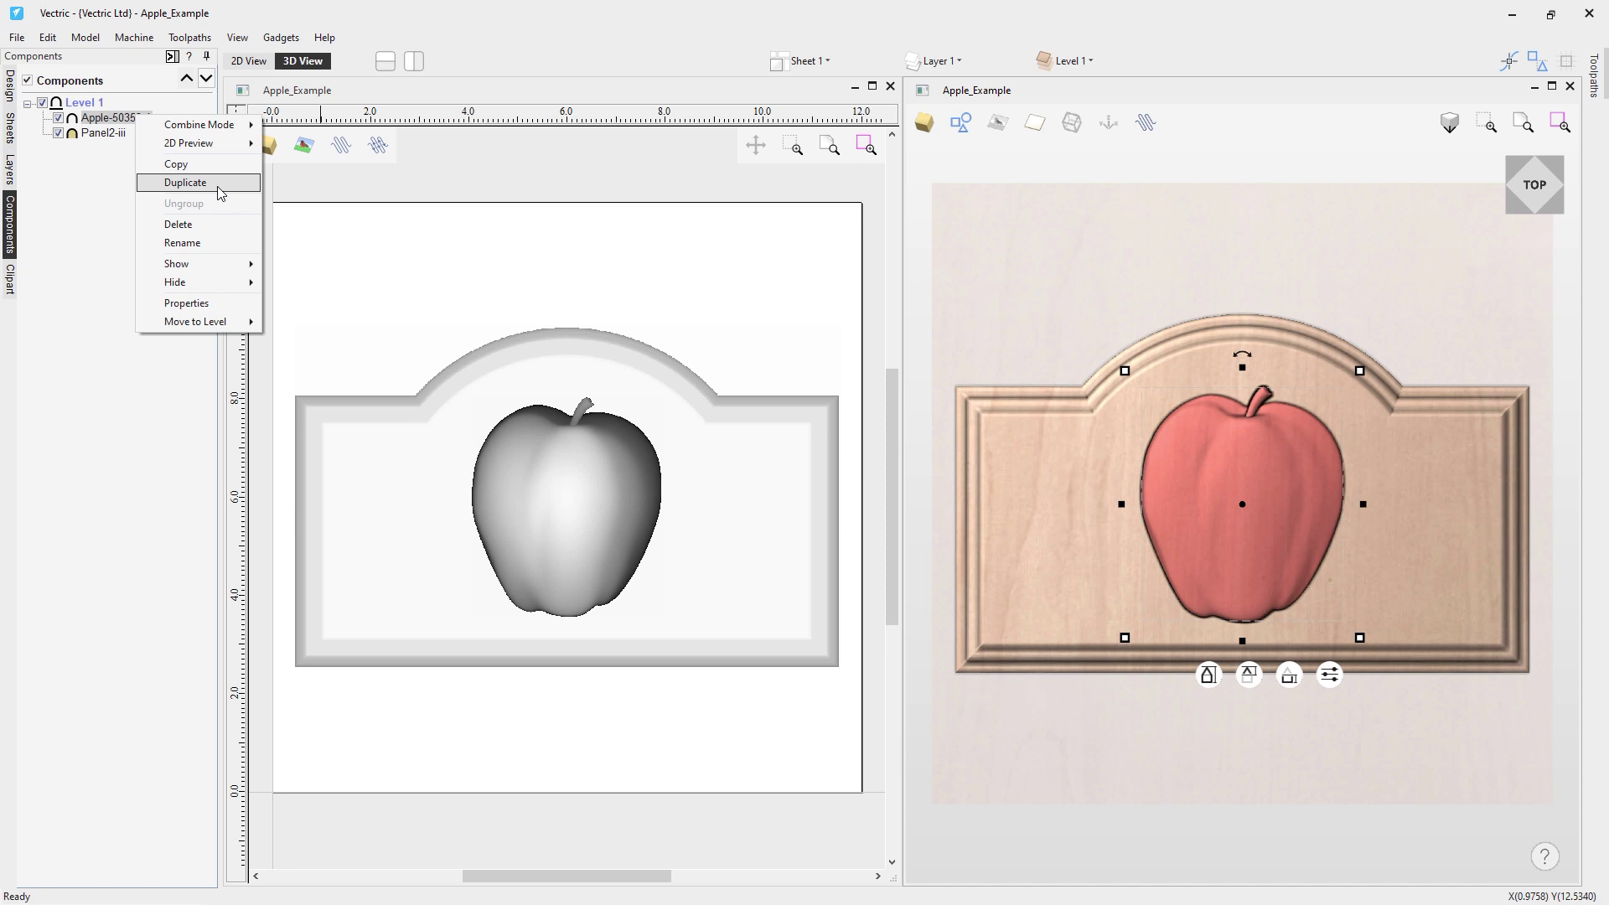
click(221, 193)
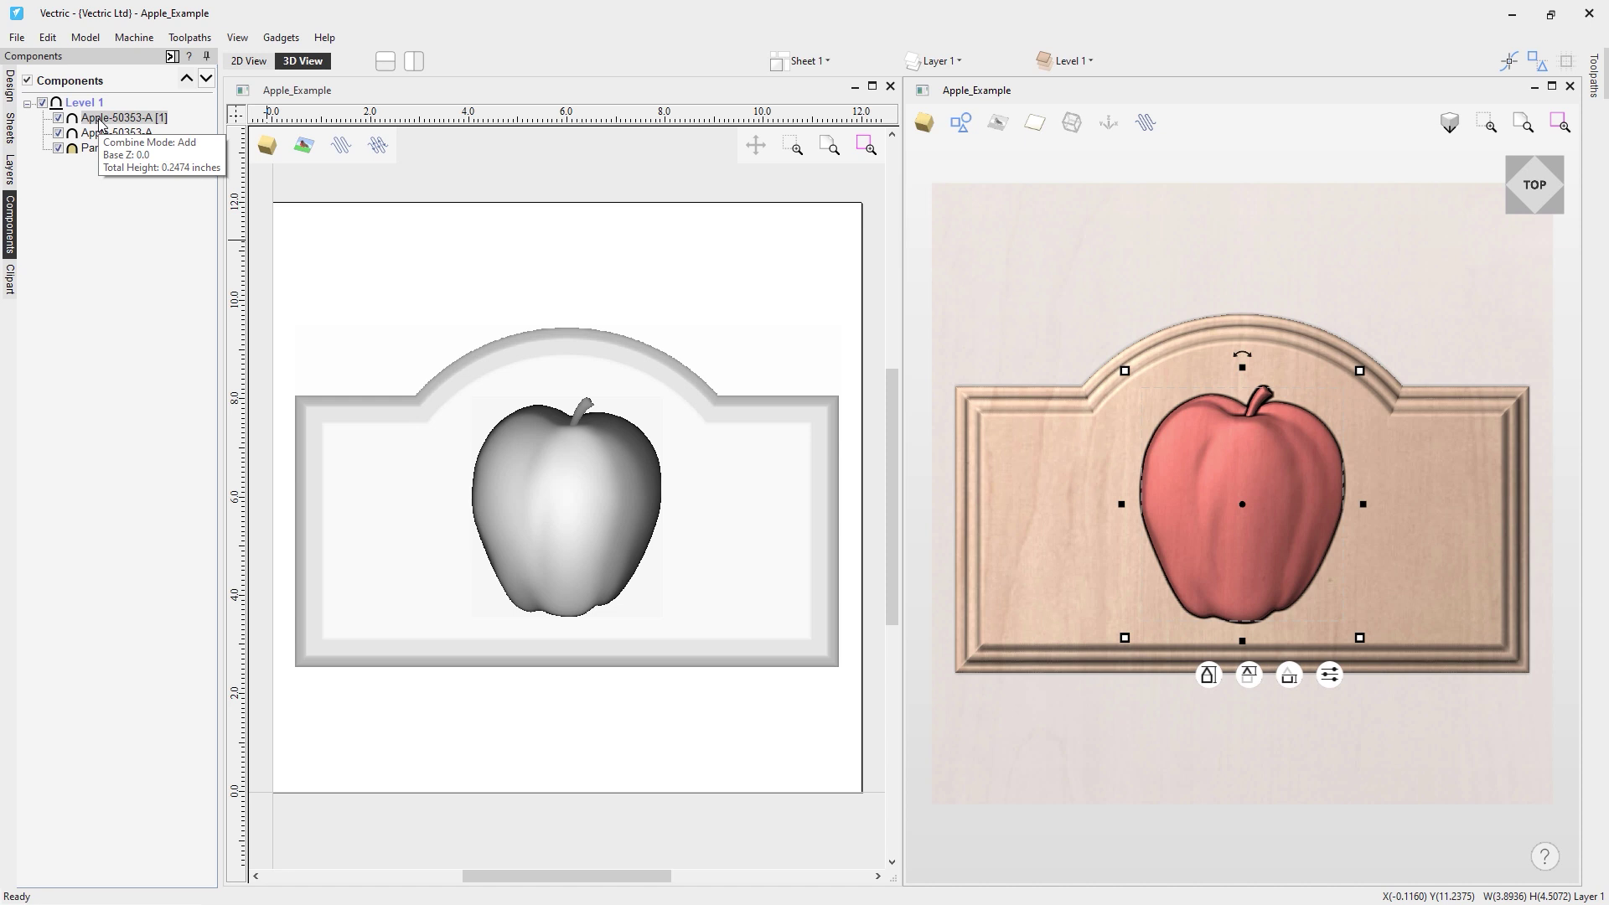
key(Delete)
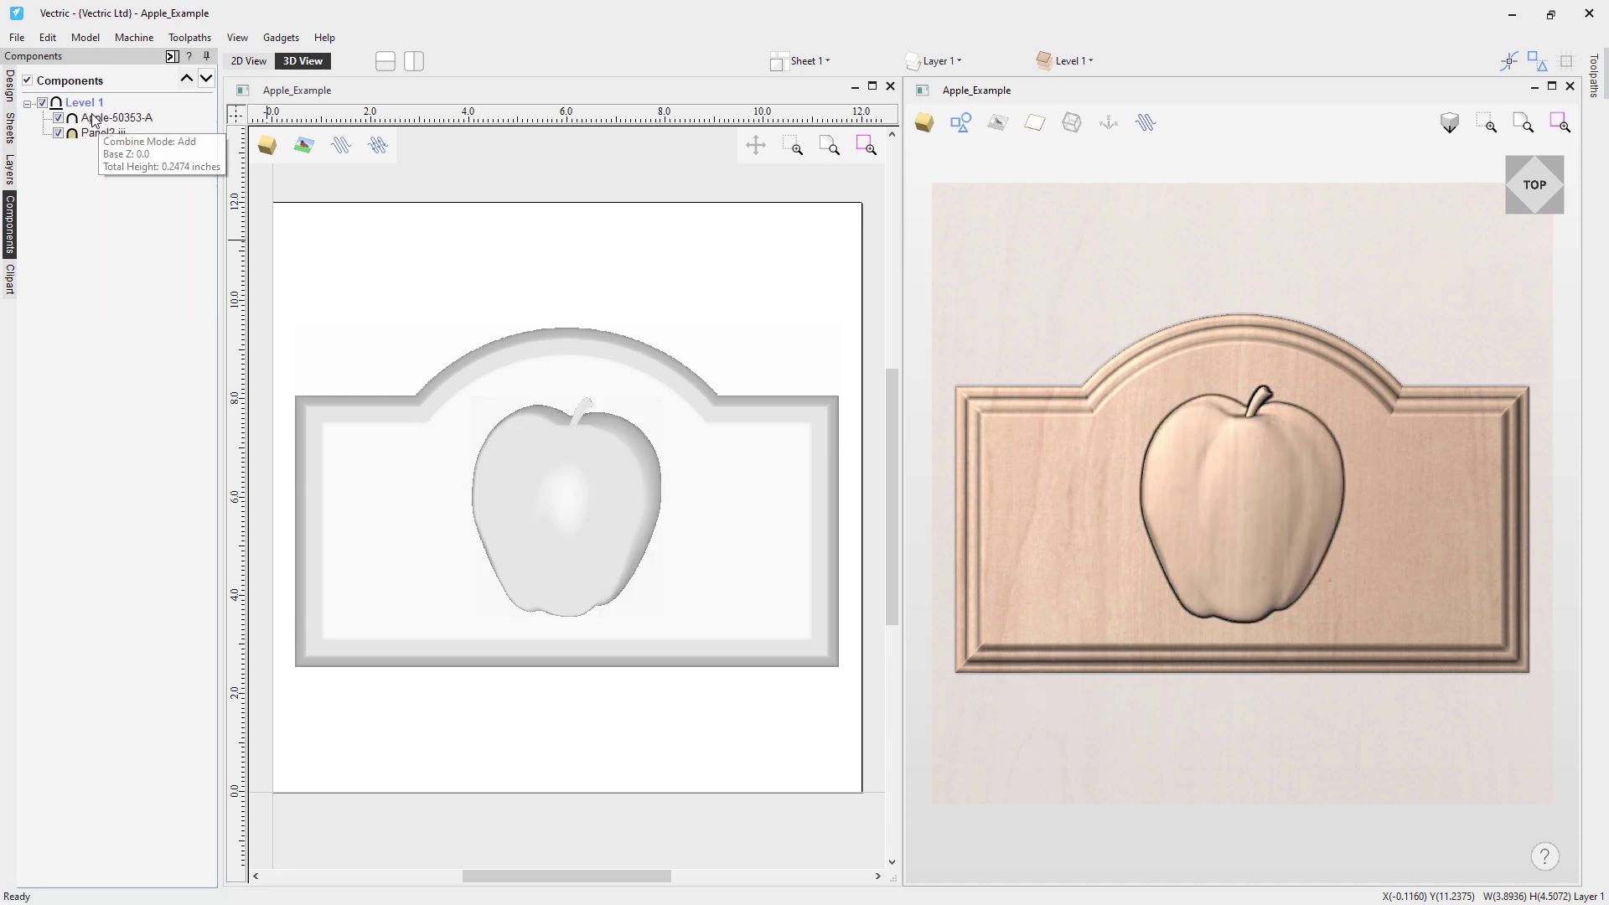
Select the Apple-50353-A component and review its rename, show and hide commands
click(91, 120)
right_click(92, 118)
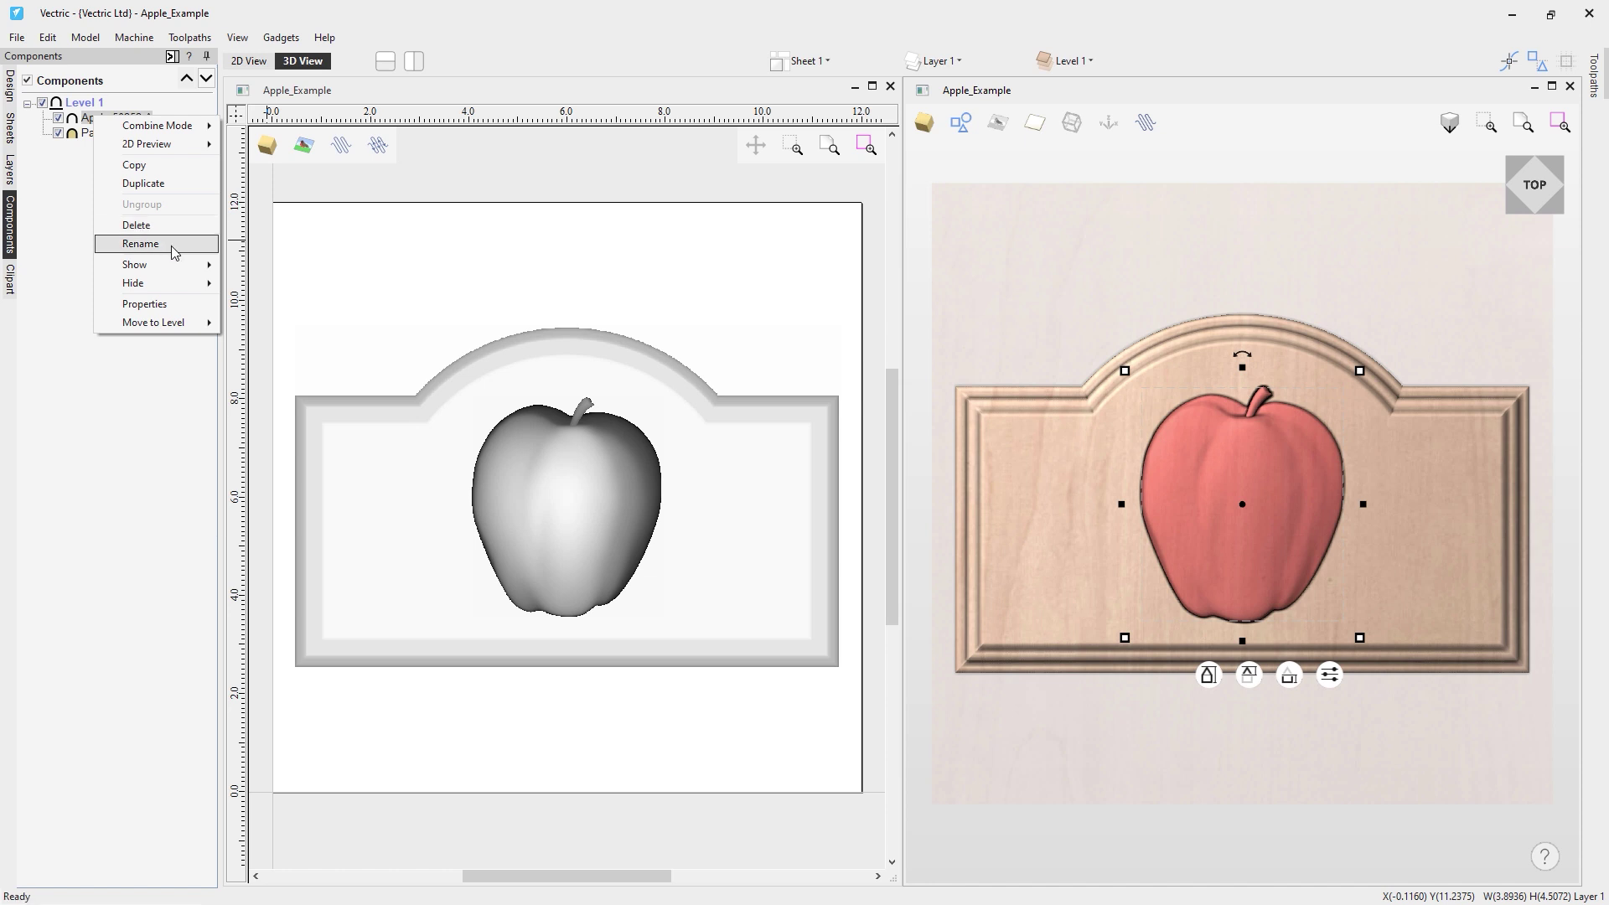
mouse_move(159, 265)
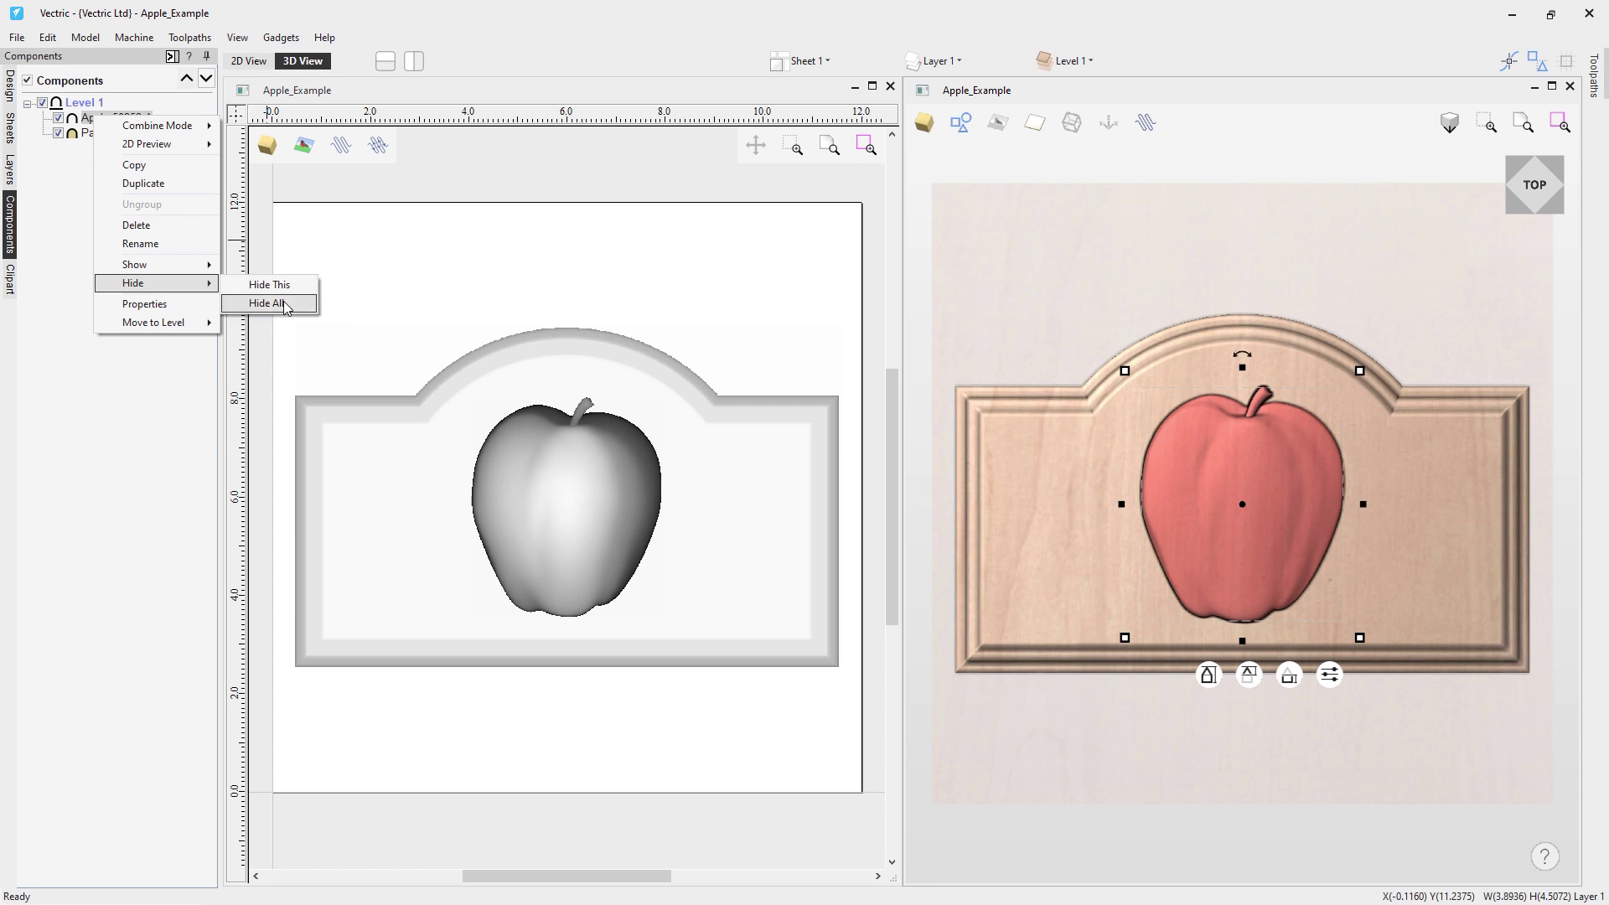
click(145, 681)
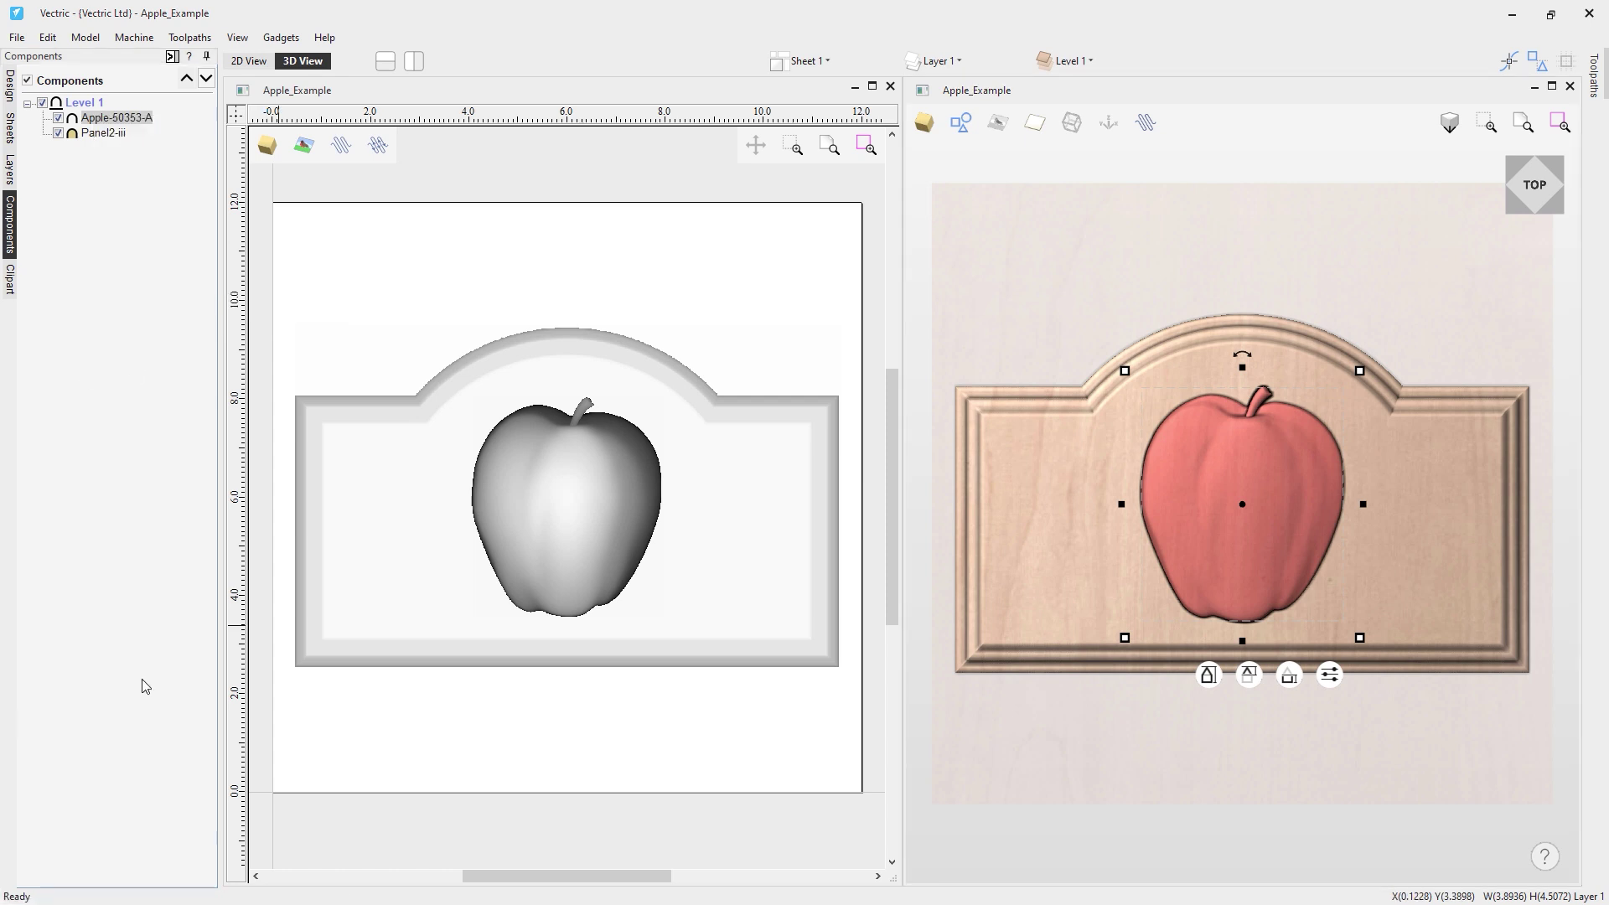
Compare the apple component's combine, fade, tilt and appearance options on the model with its full Component Properties
click(1336, 669)
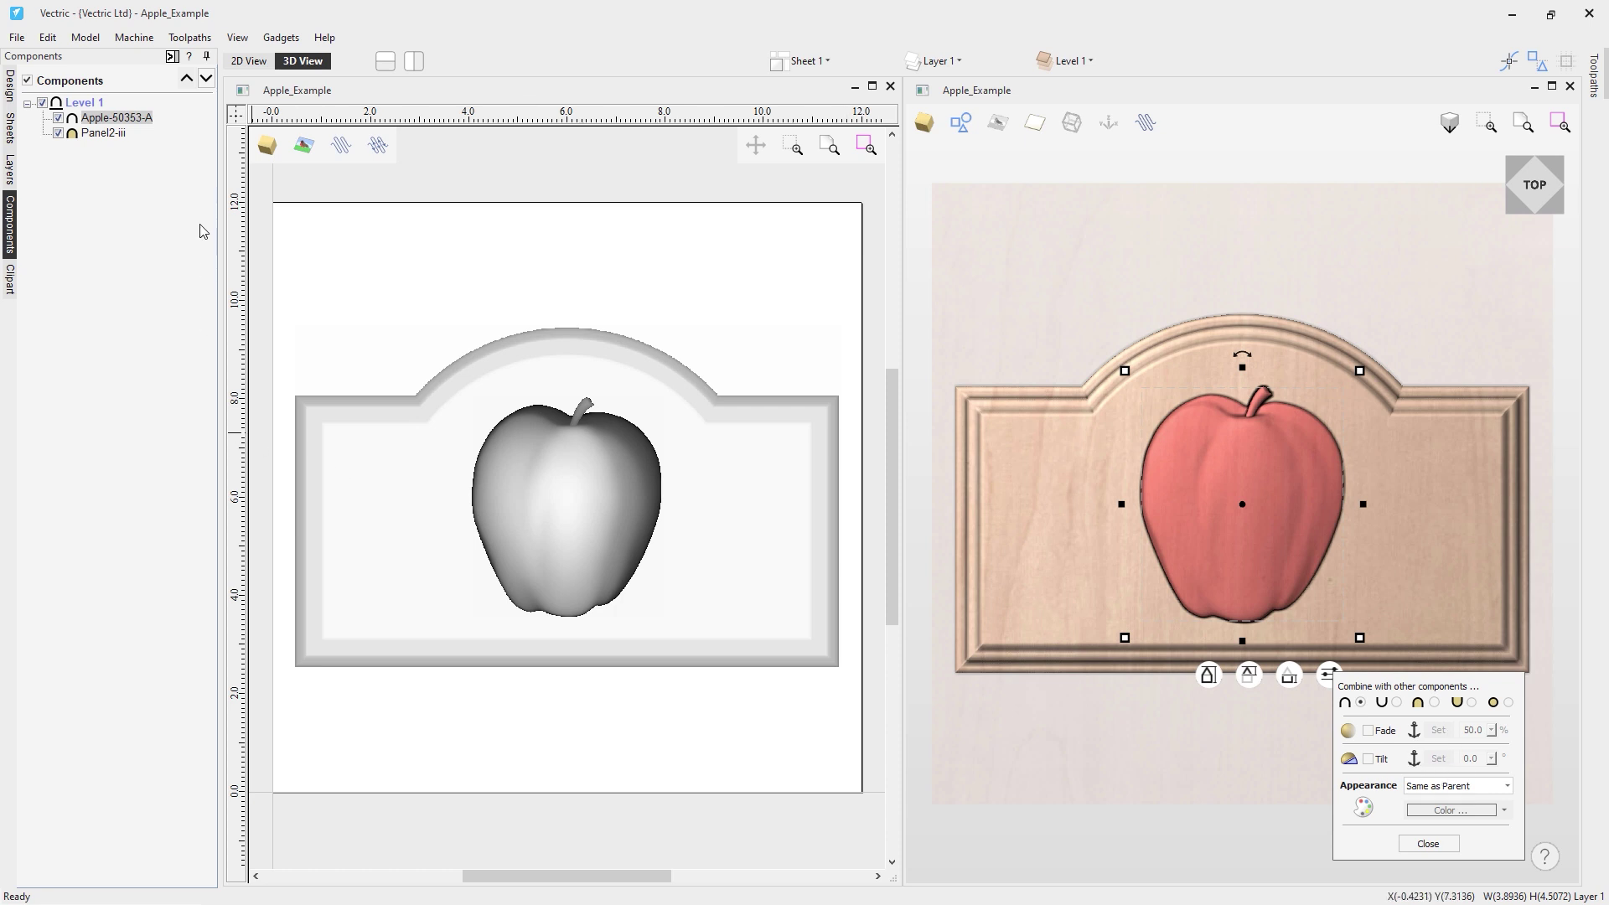
right_click(145, 123)
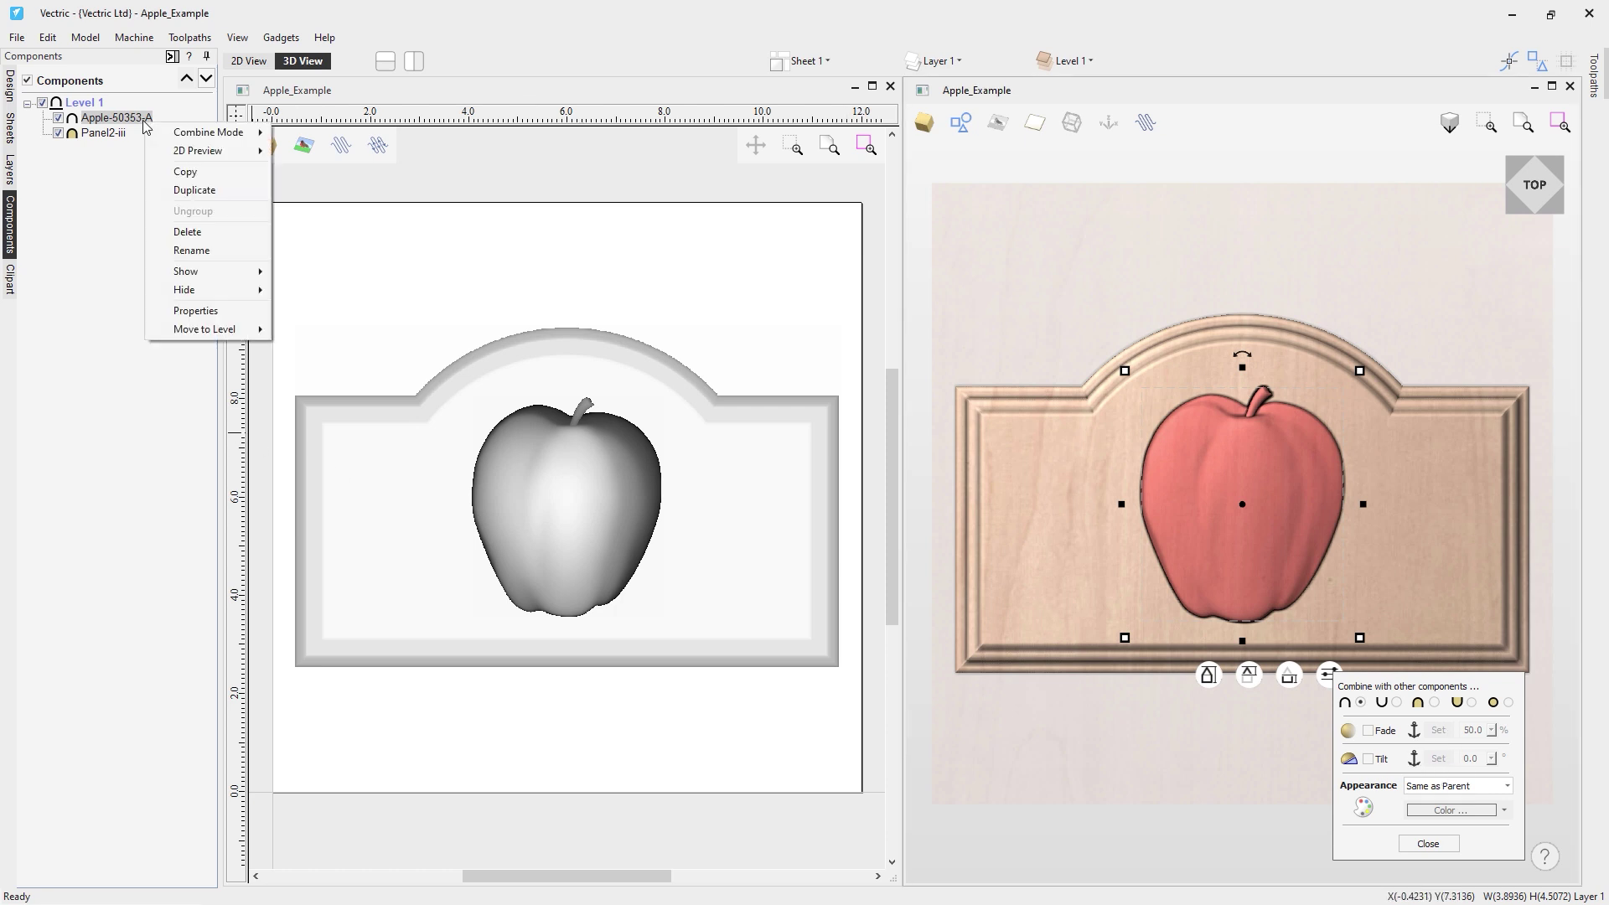
click(230, 321)
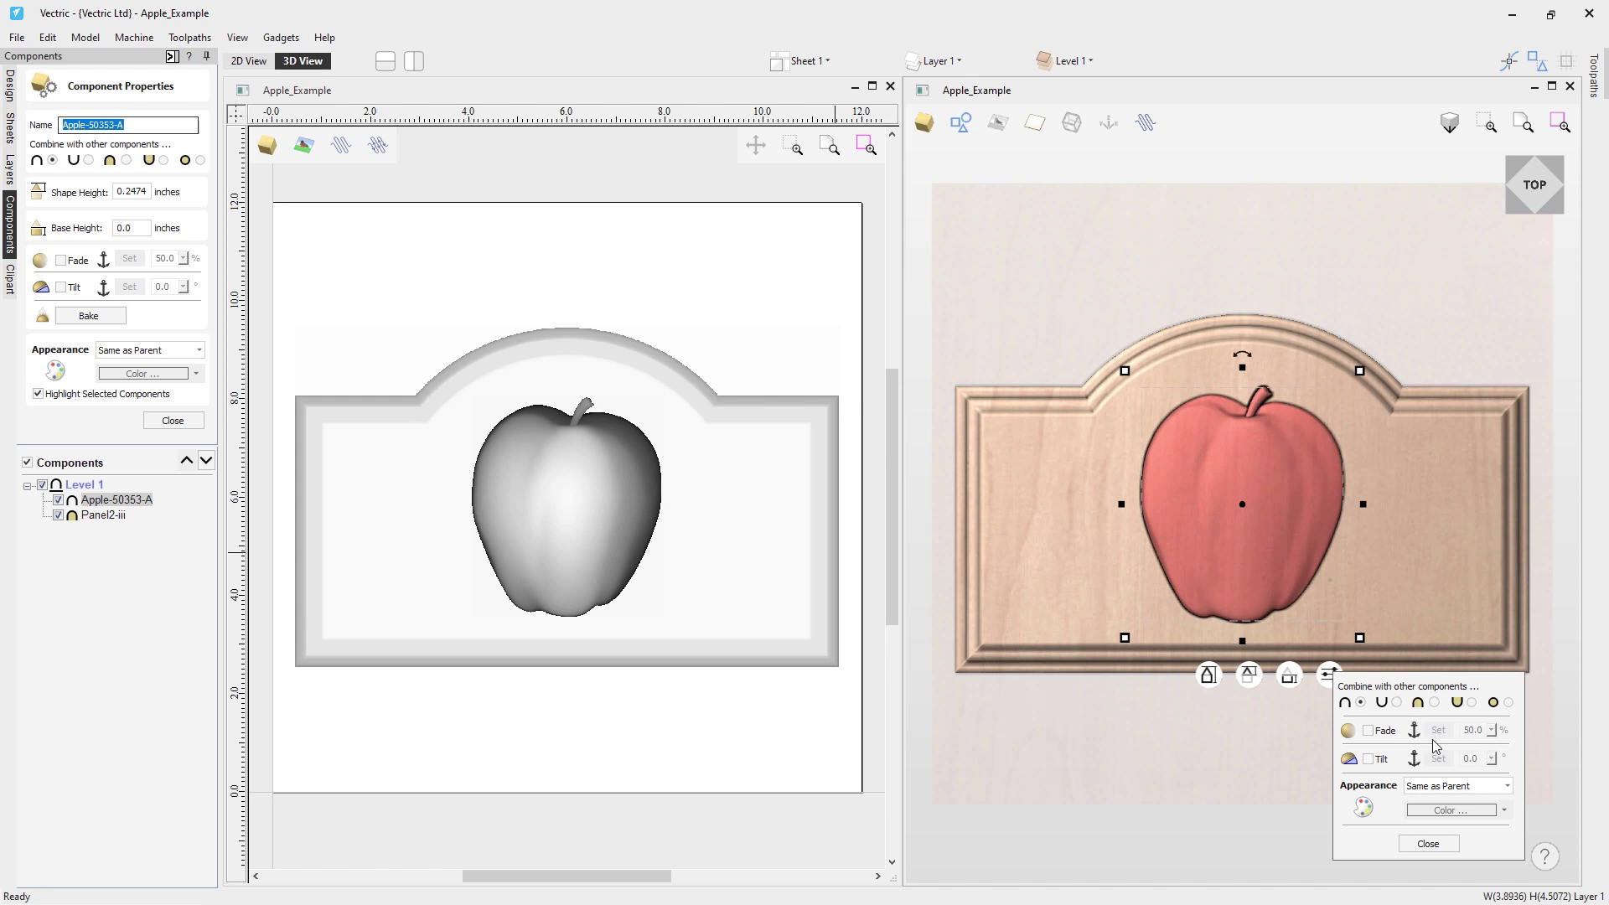
click(1429, 844)
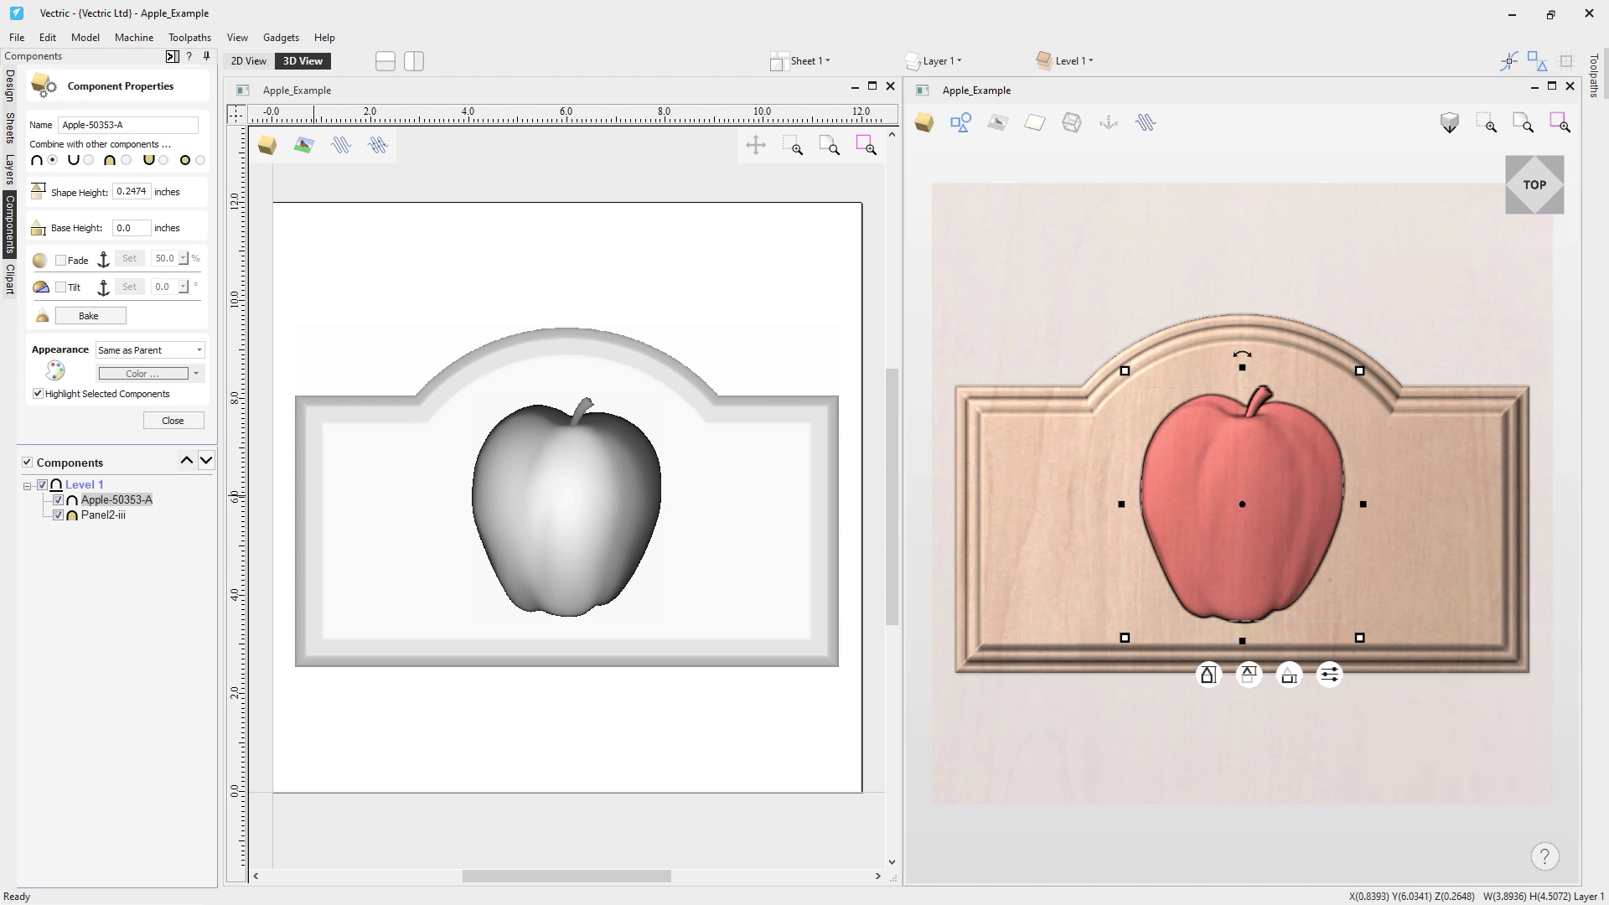
click(172, 422)
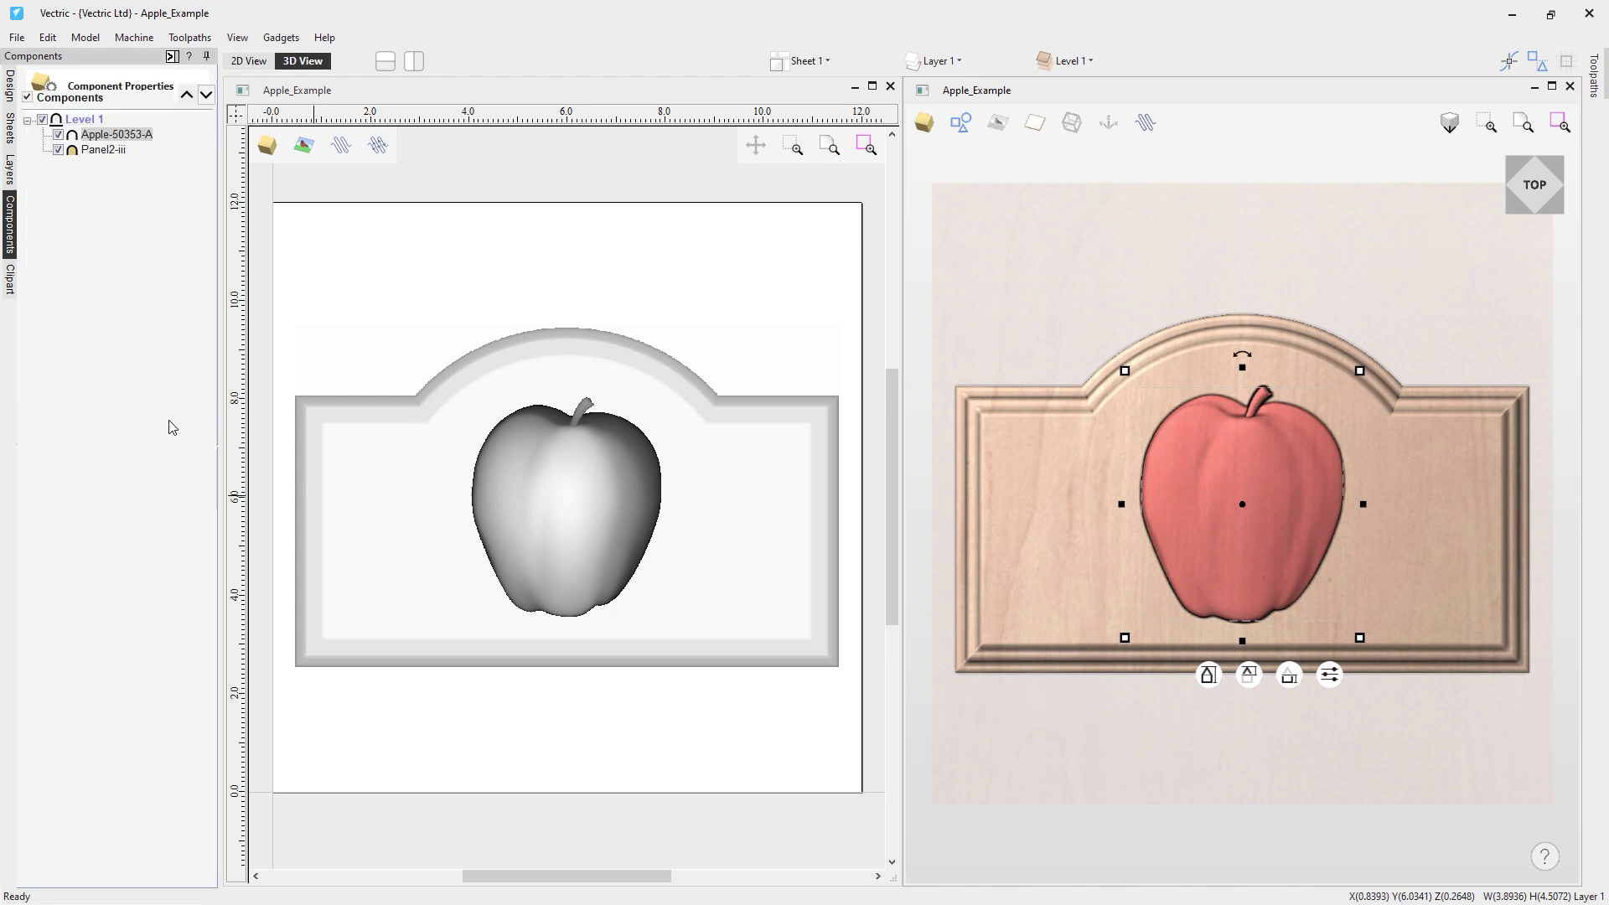
Check the level destinations offered for moving the Apple-50353-A component
right_click(129, 122)
mouse_move(186, 335)
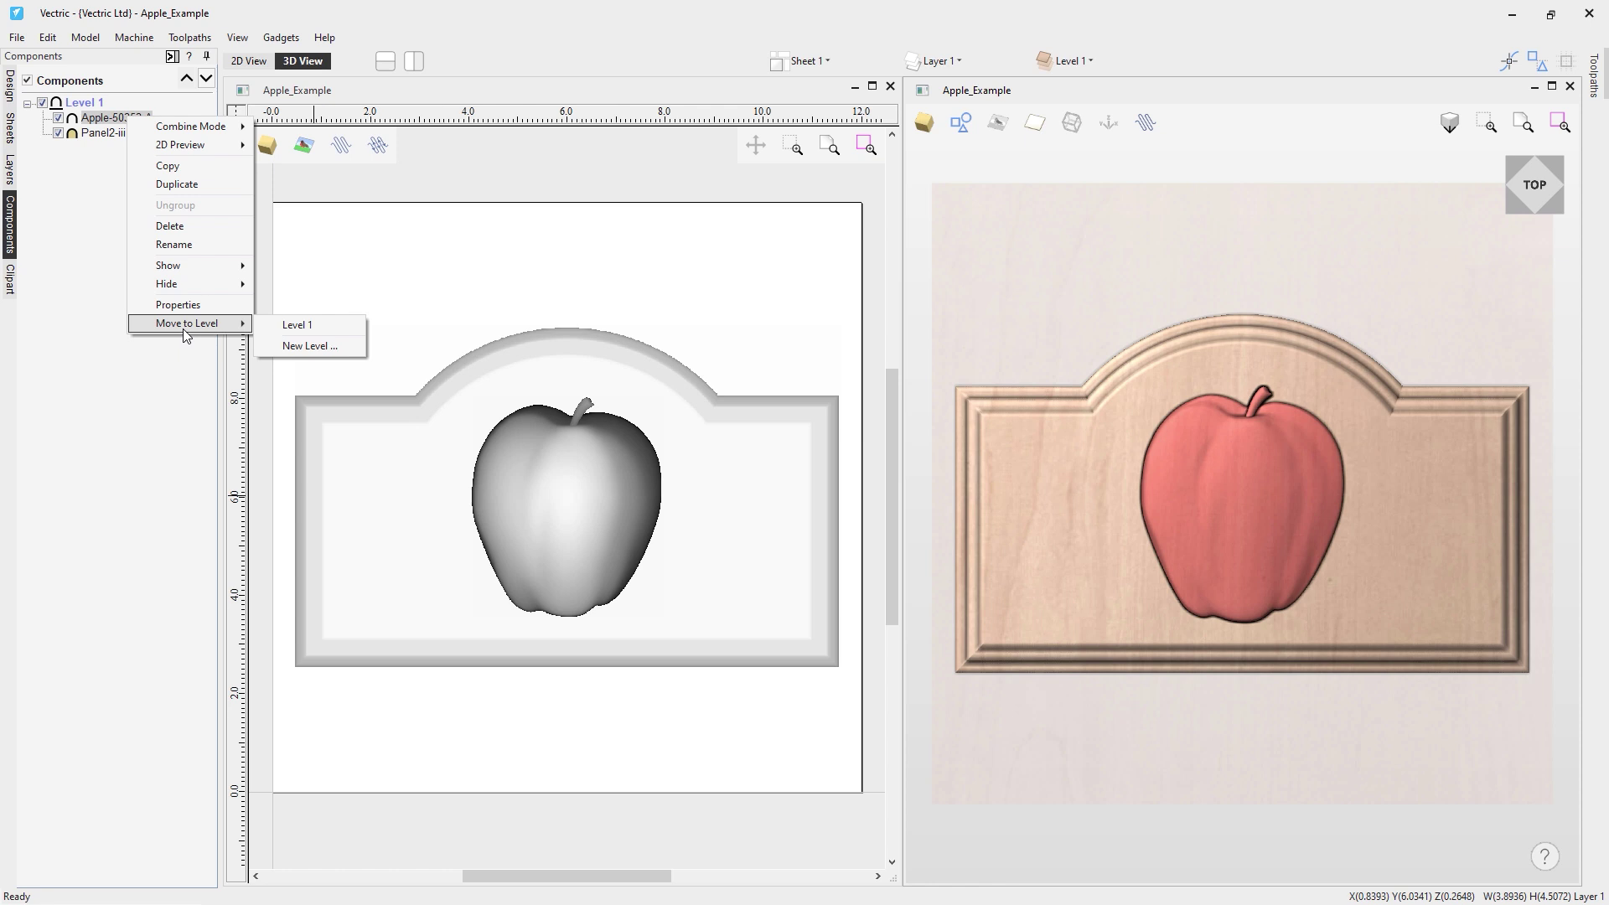
click(283, 346)
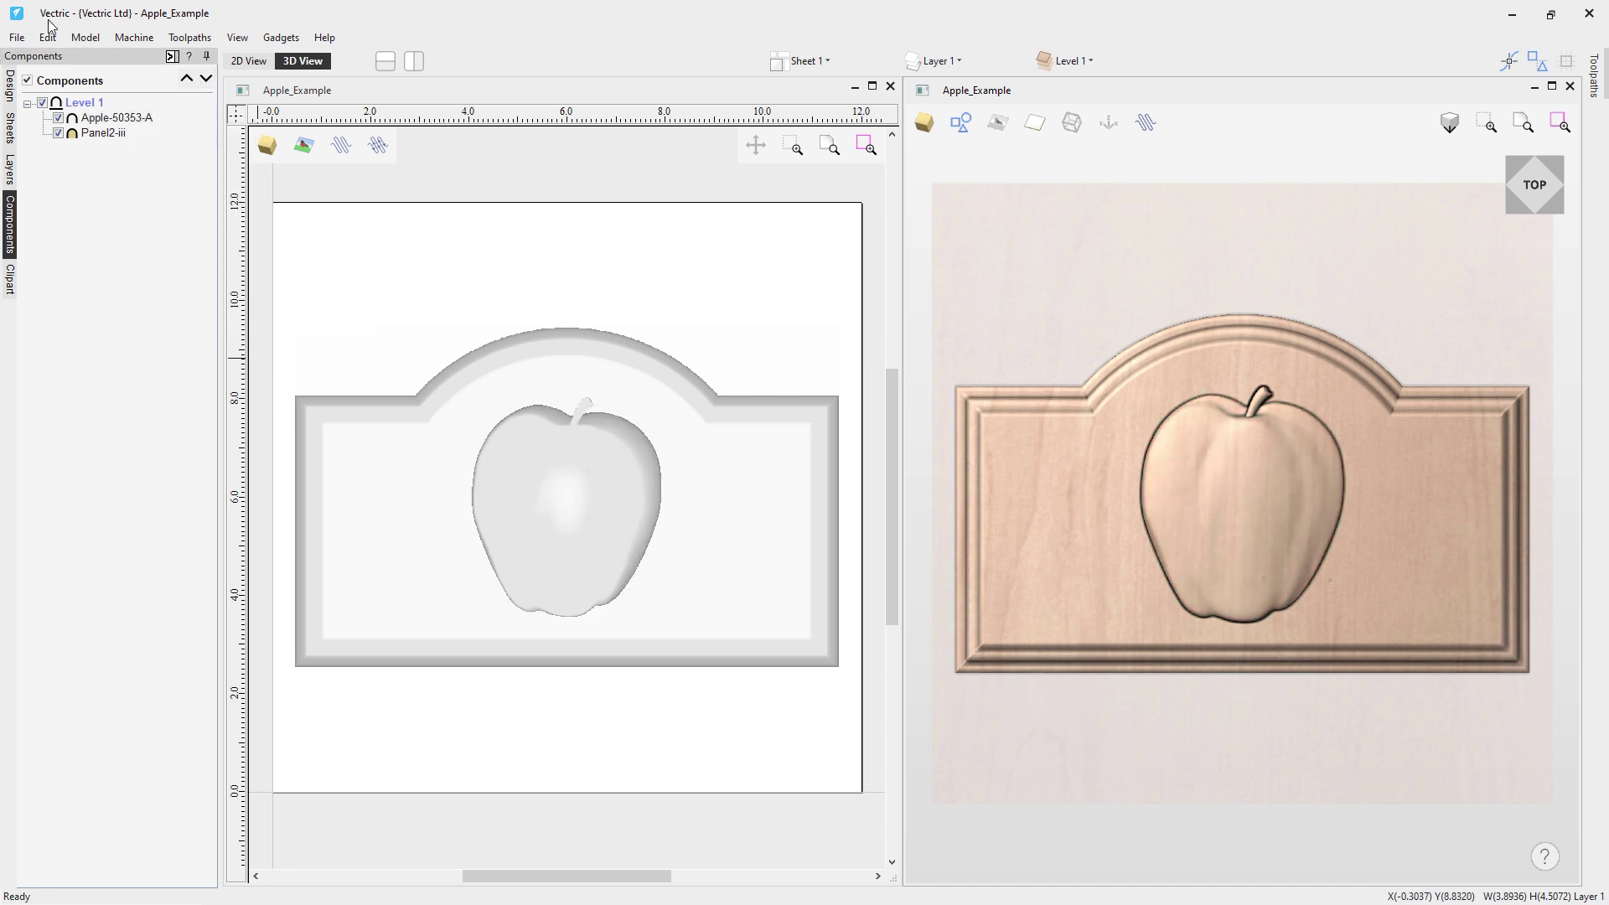
Examine the component properties of Level 1, including its combine modes and base height
double_click(87, 103)
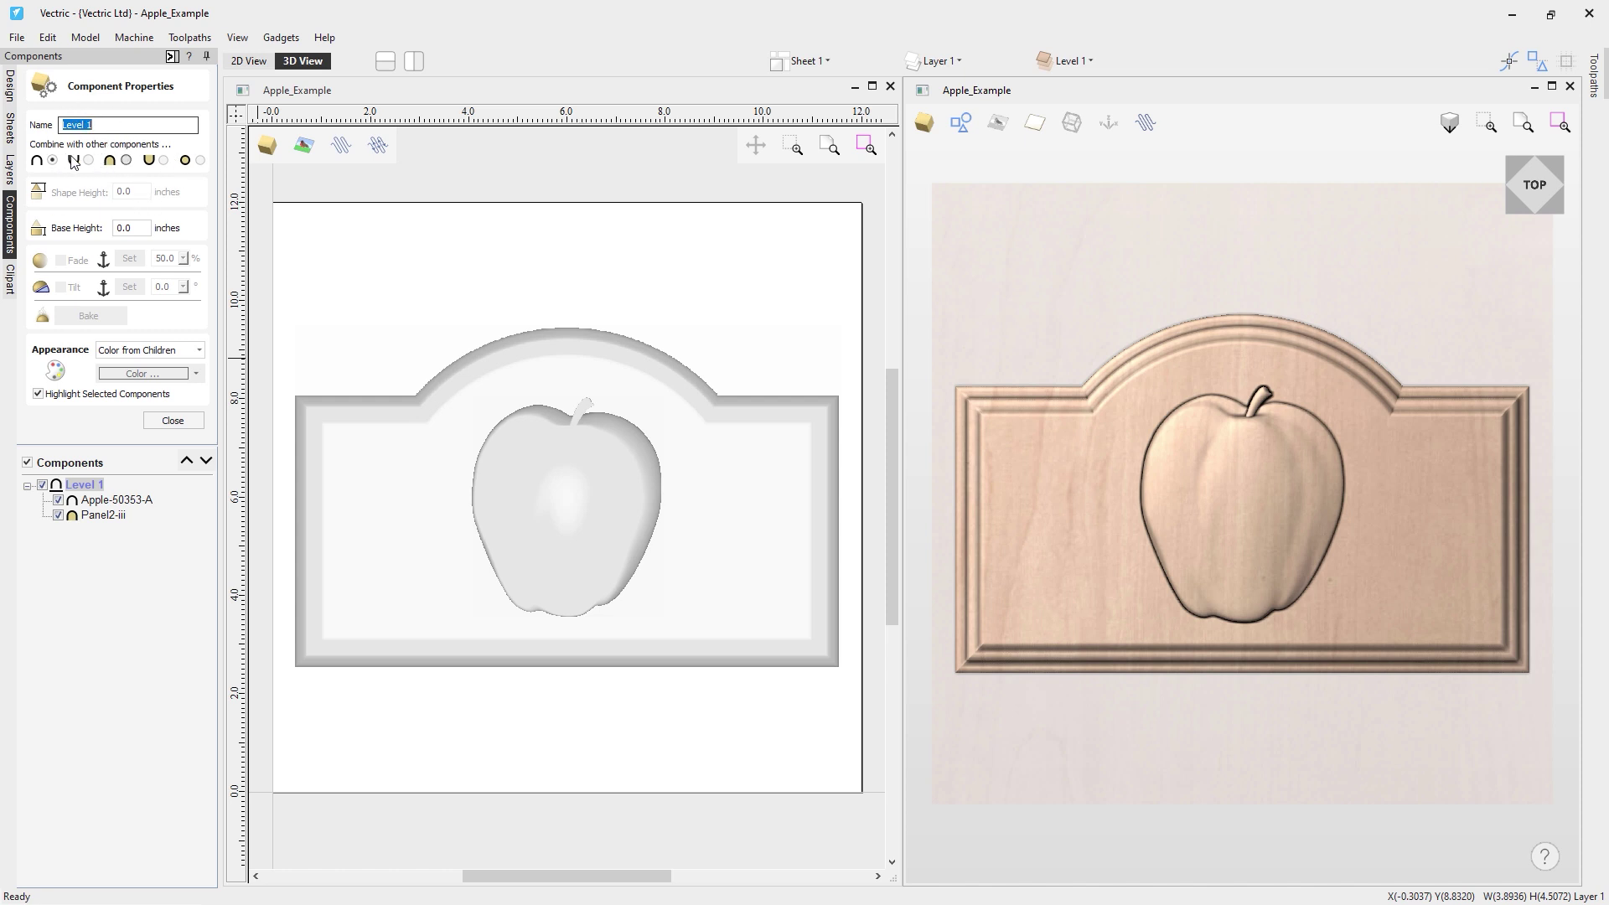
click(133, 228)
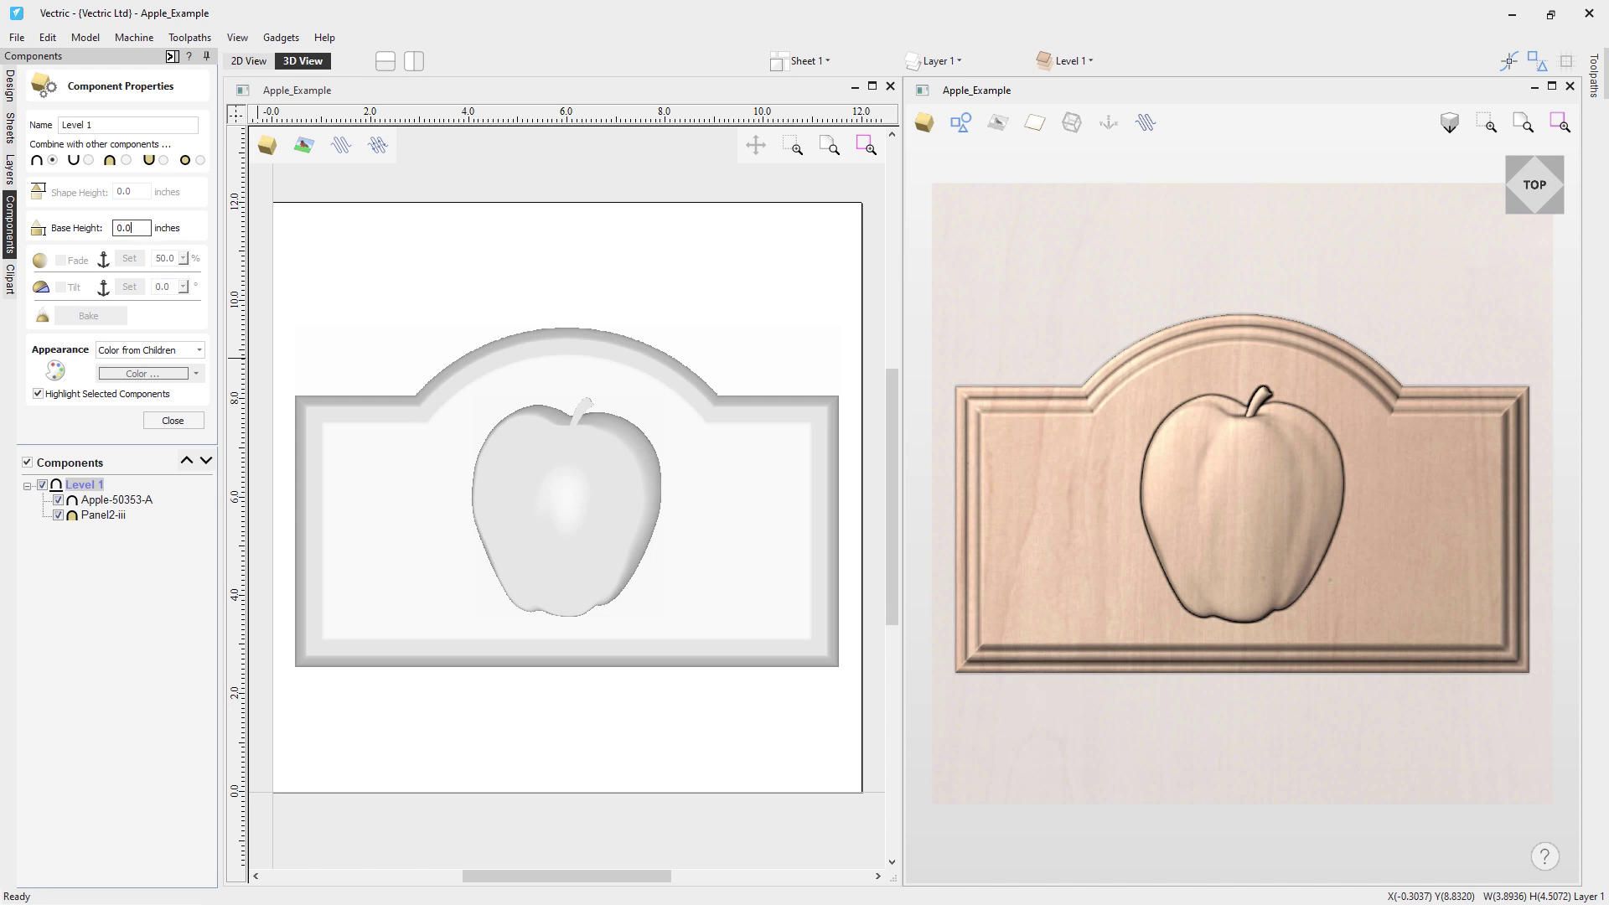
key(Return)
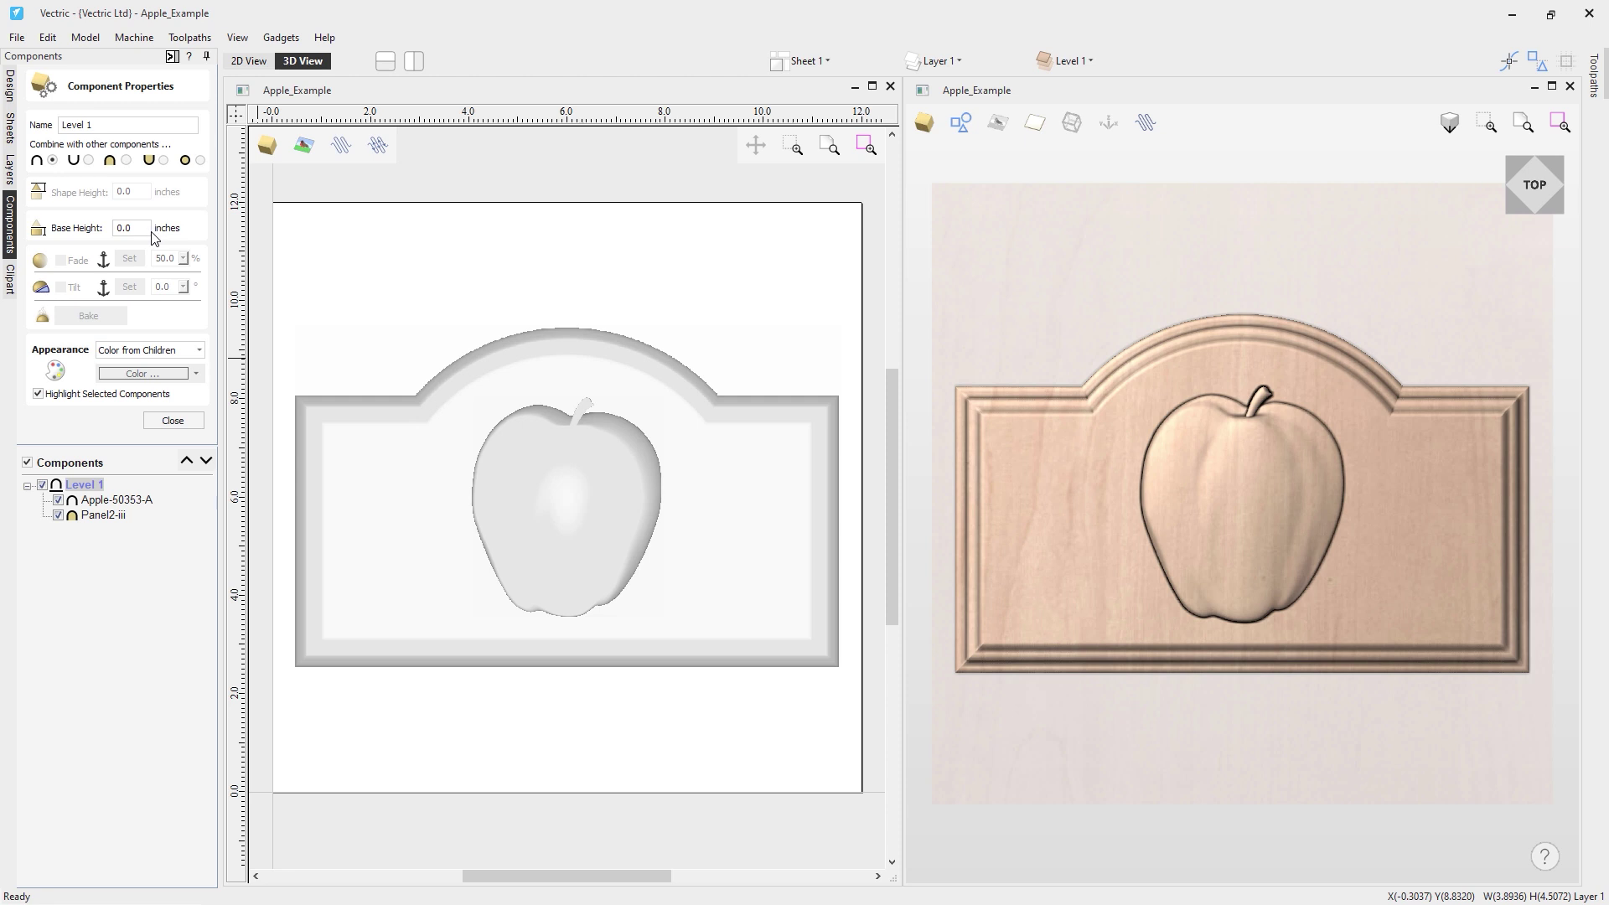
key(F2)
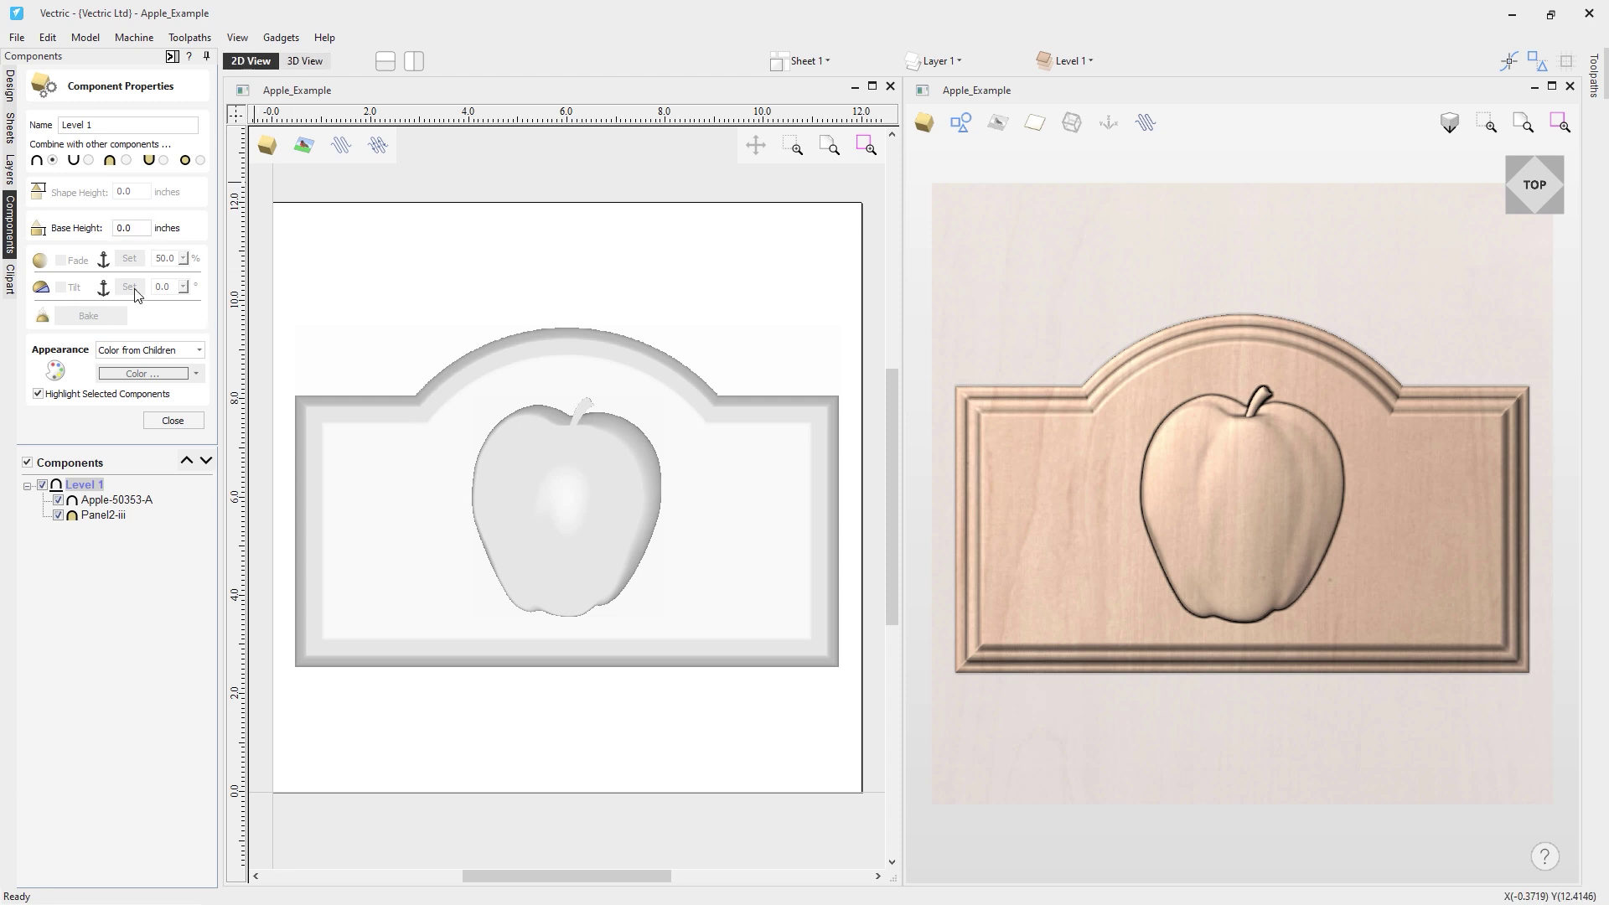
click(144, 227)
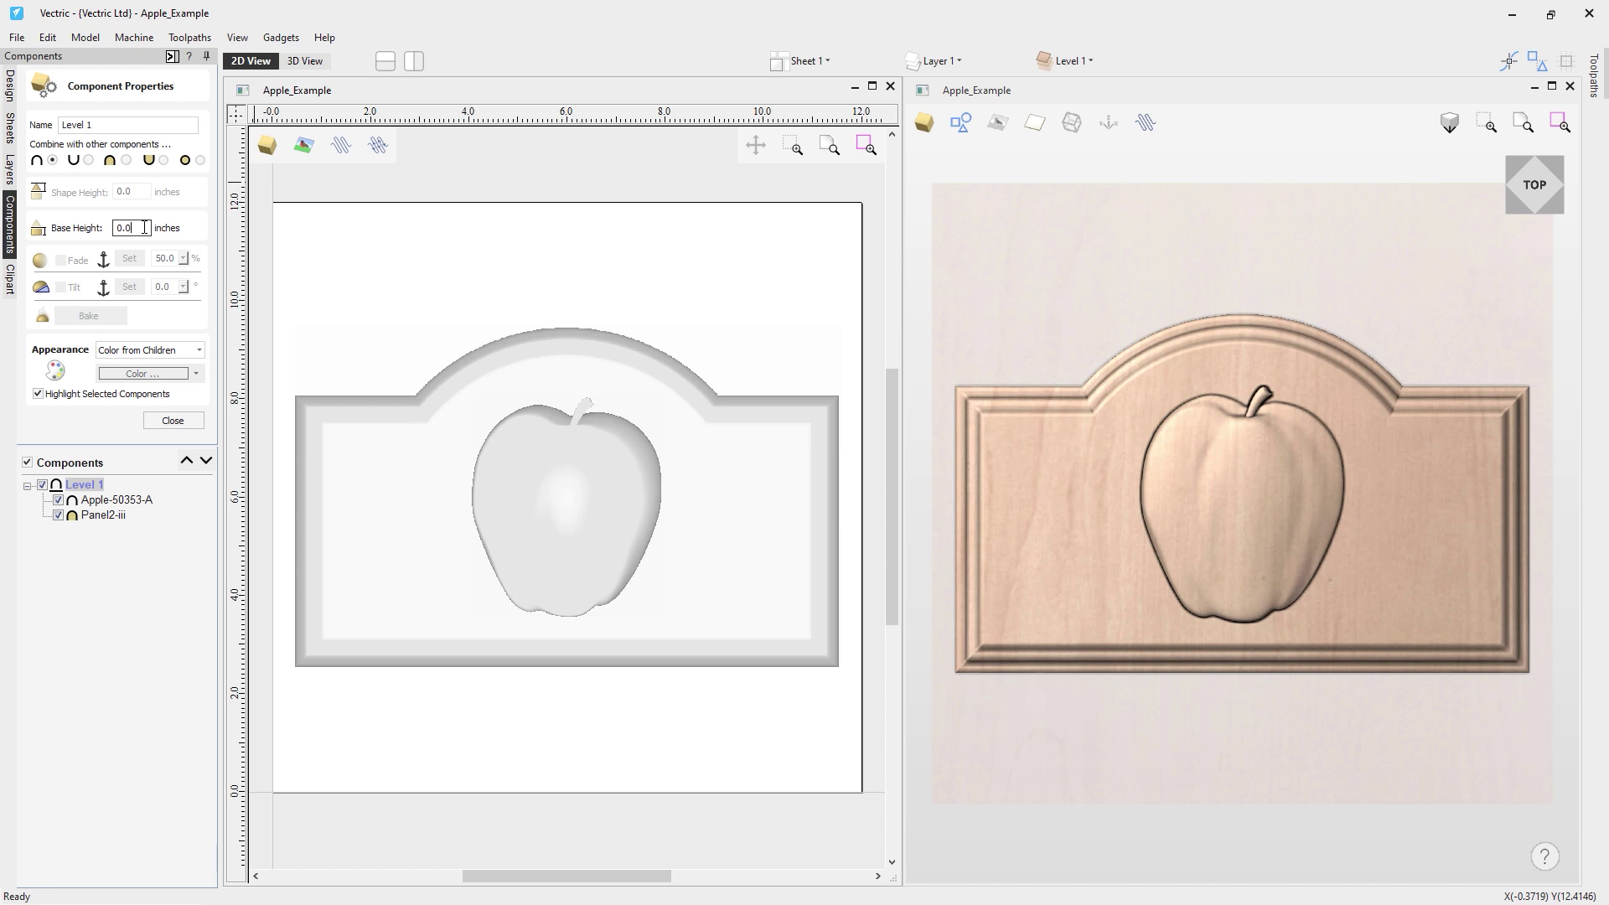
click(173, 420)
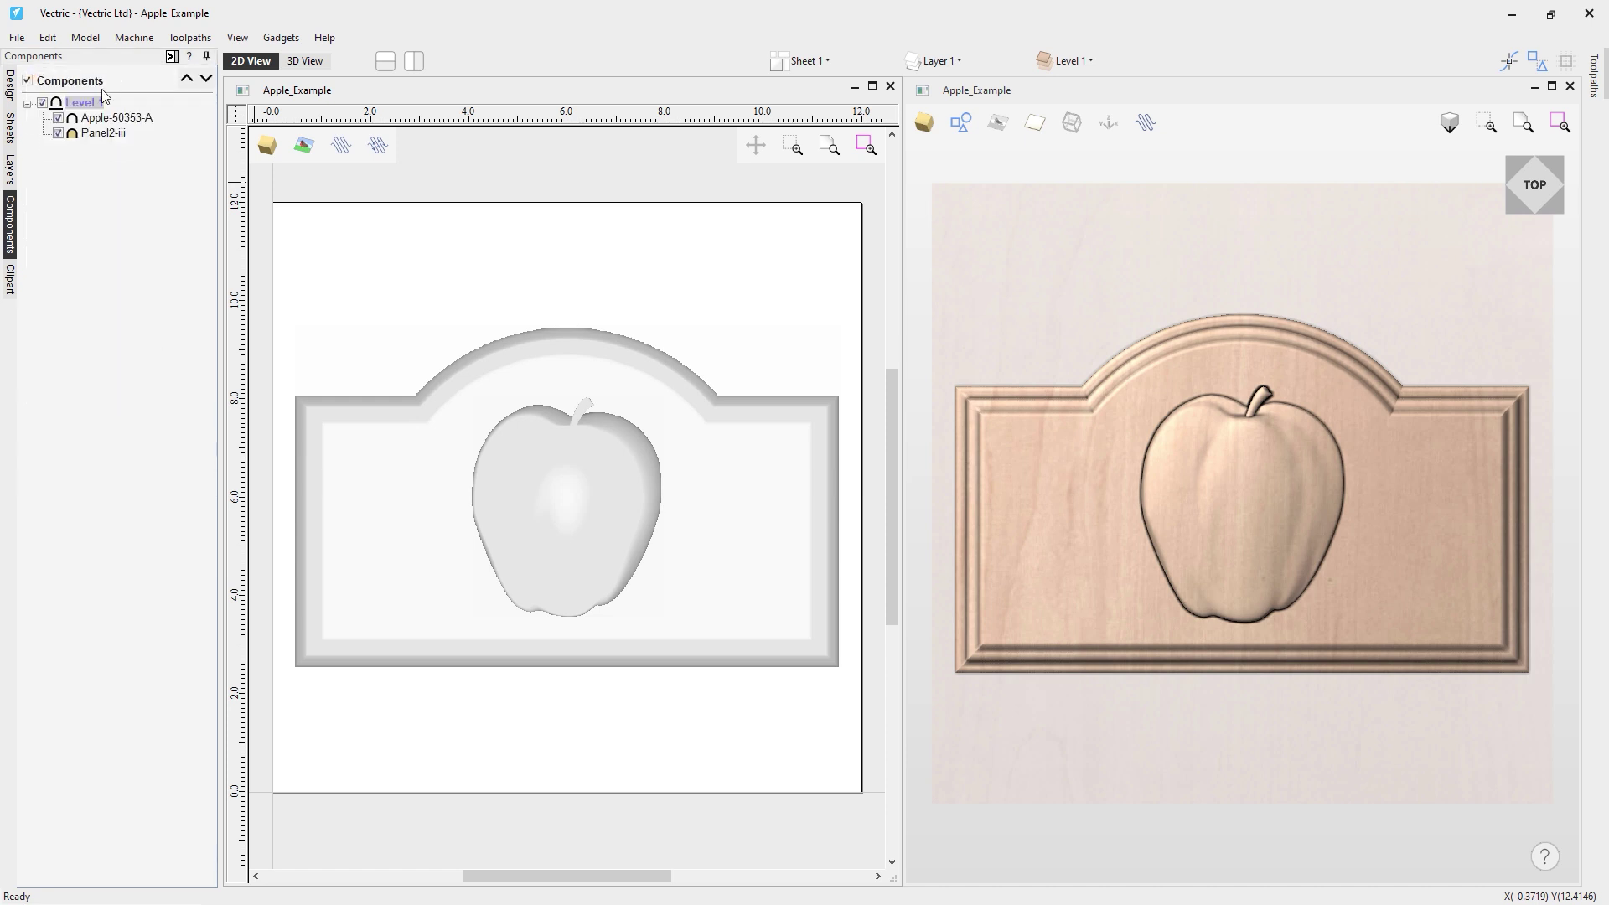
mouse_move(84, 110)
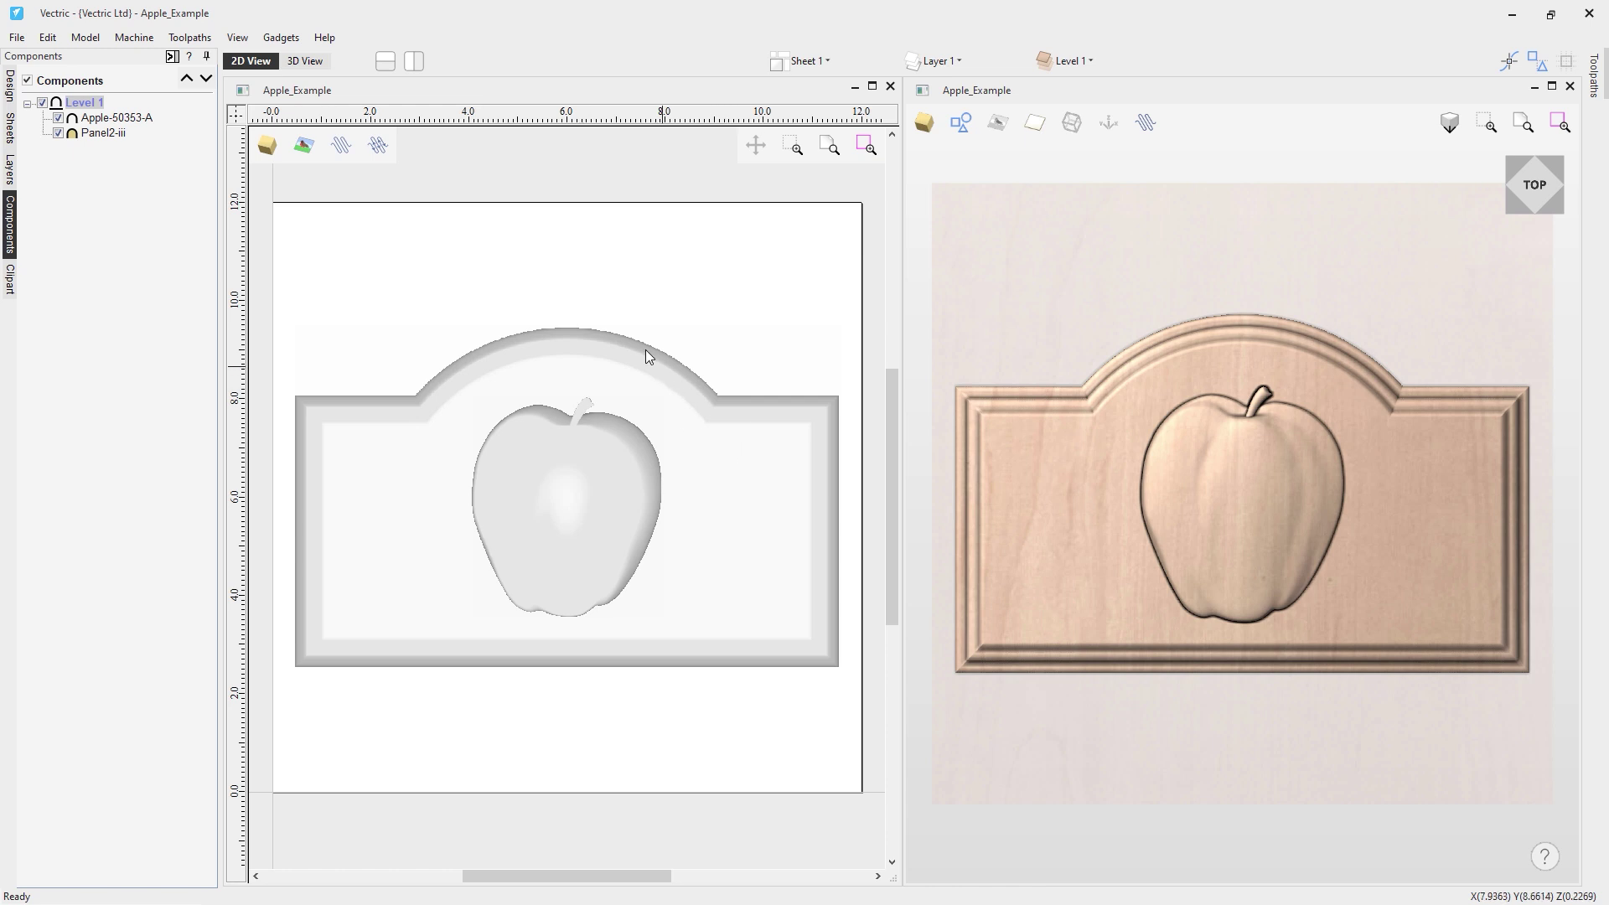
Add the Ribbon4 clipart from the Ribbons (Banners) library folder to the model and return to the component tree
click(10, 278)
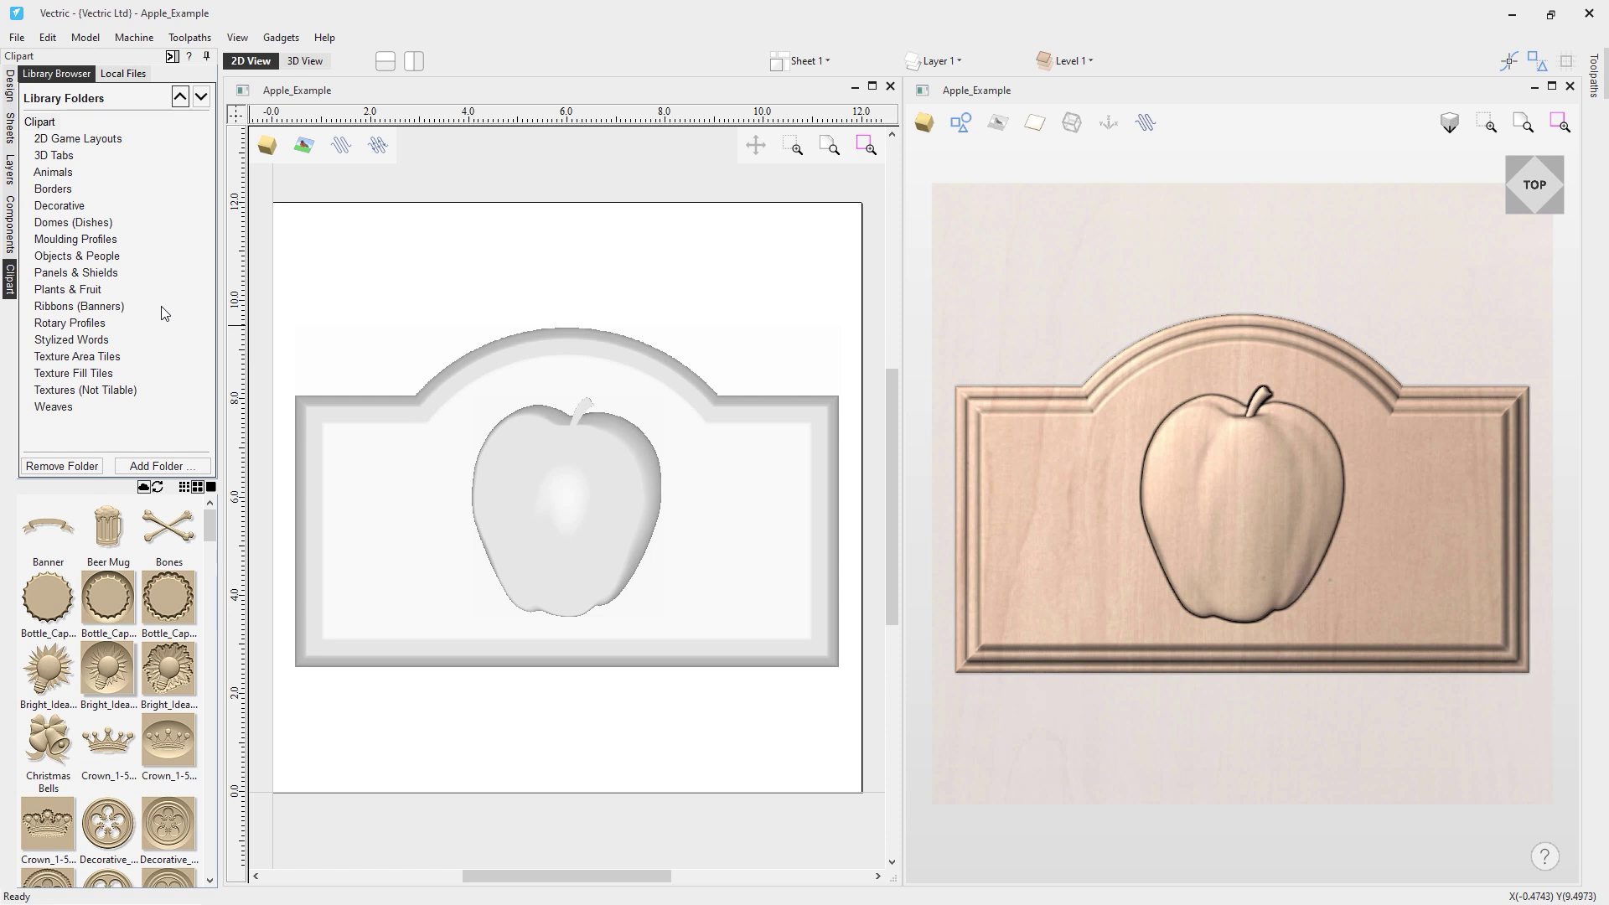
click(80, 307)
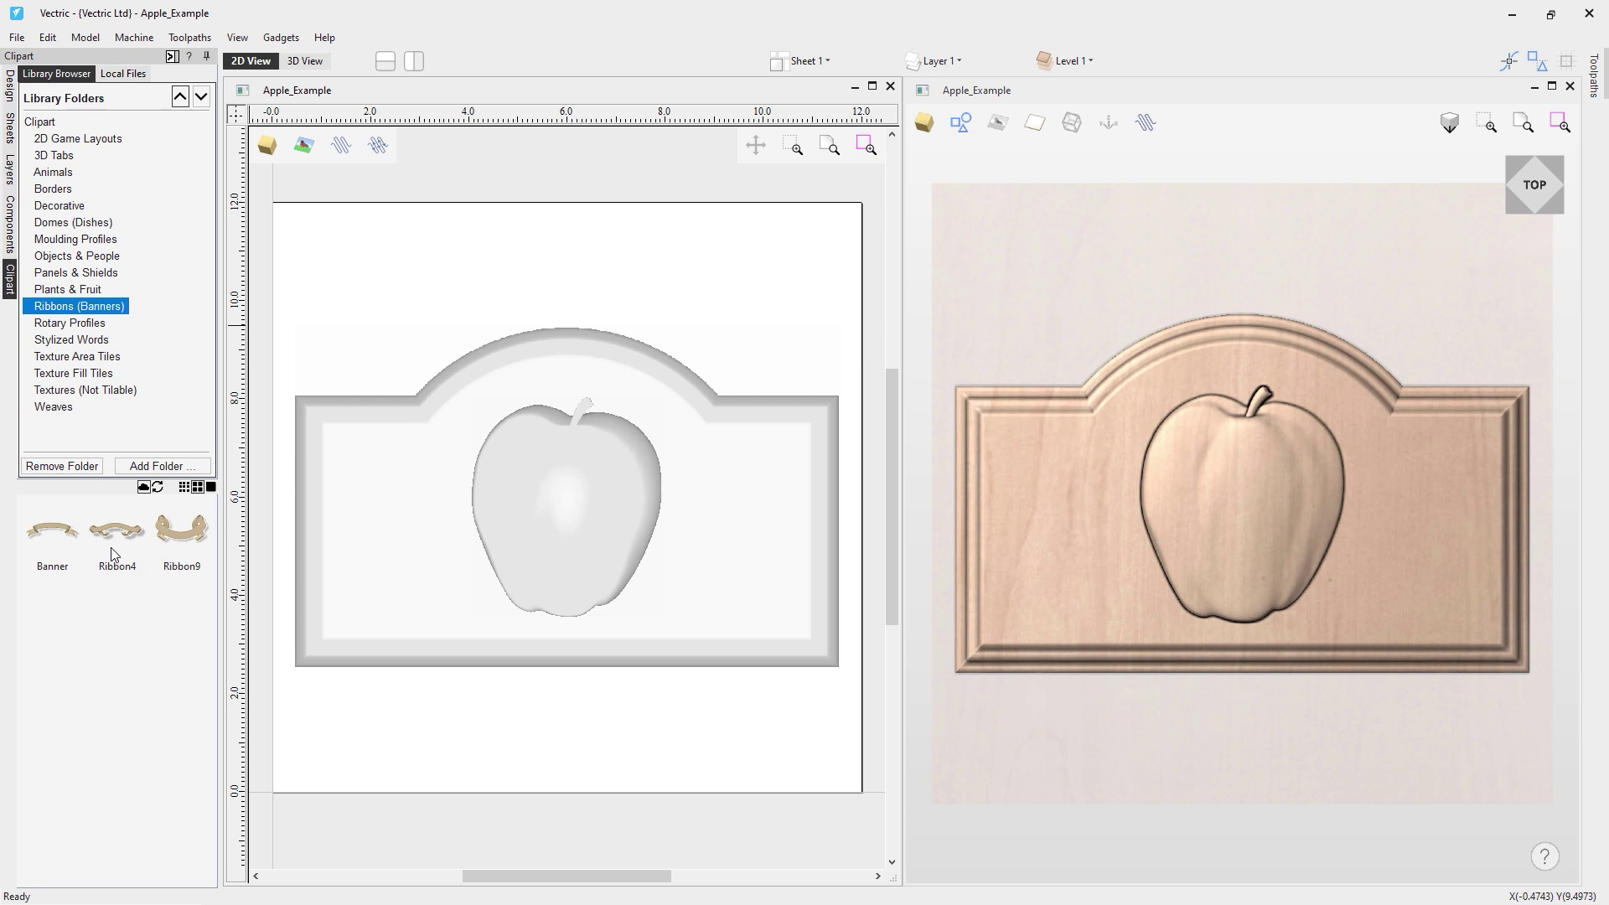
drag(118, 543, 532, 513)
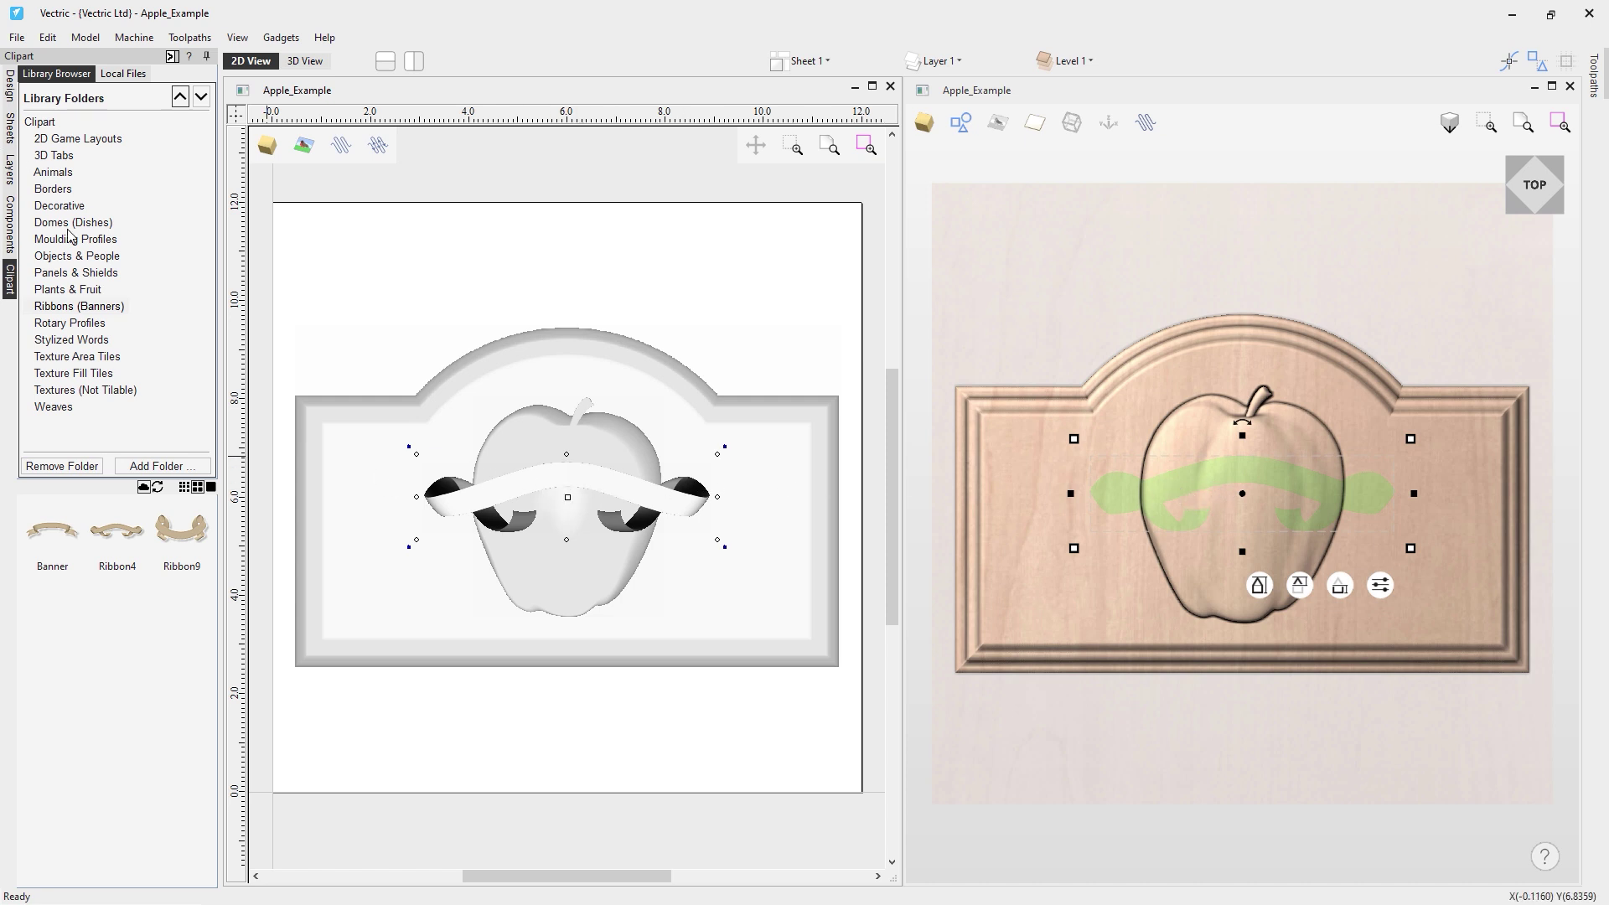
click(10, 225)
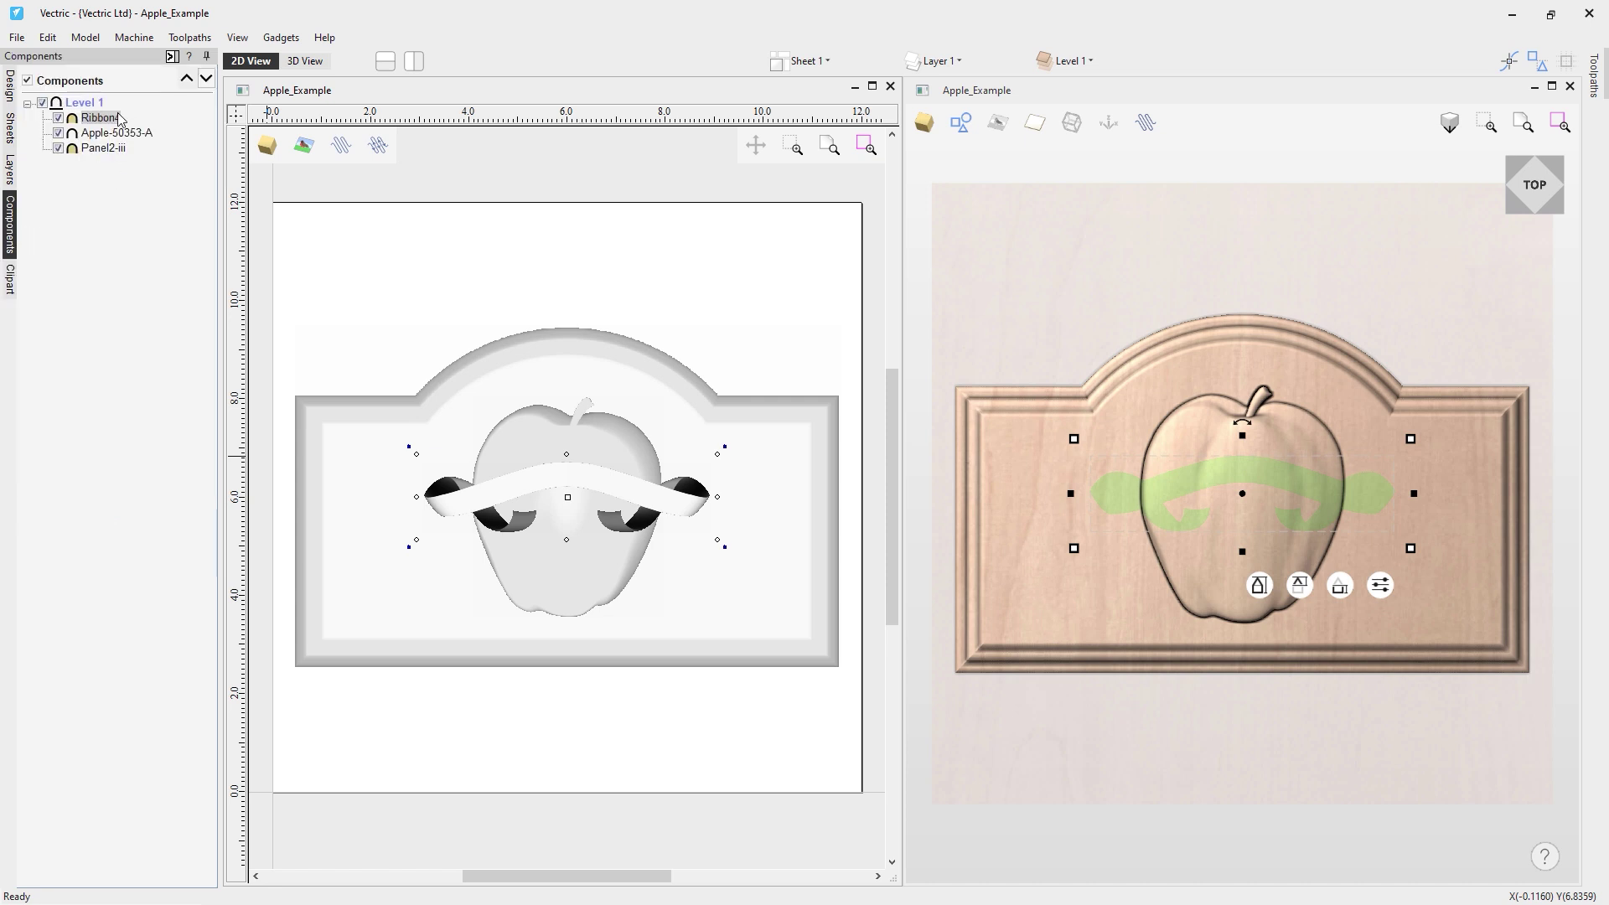
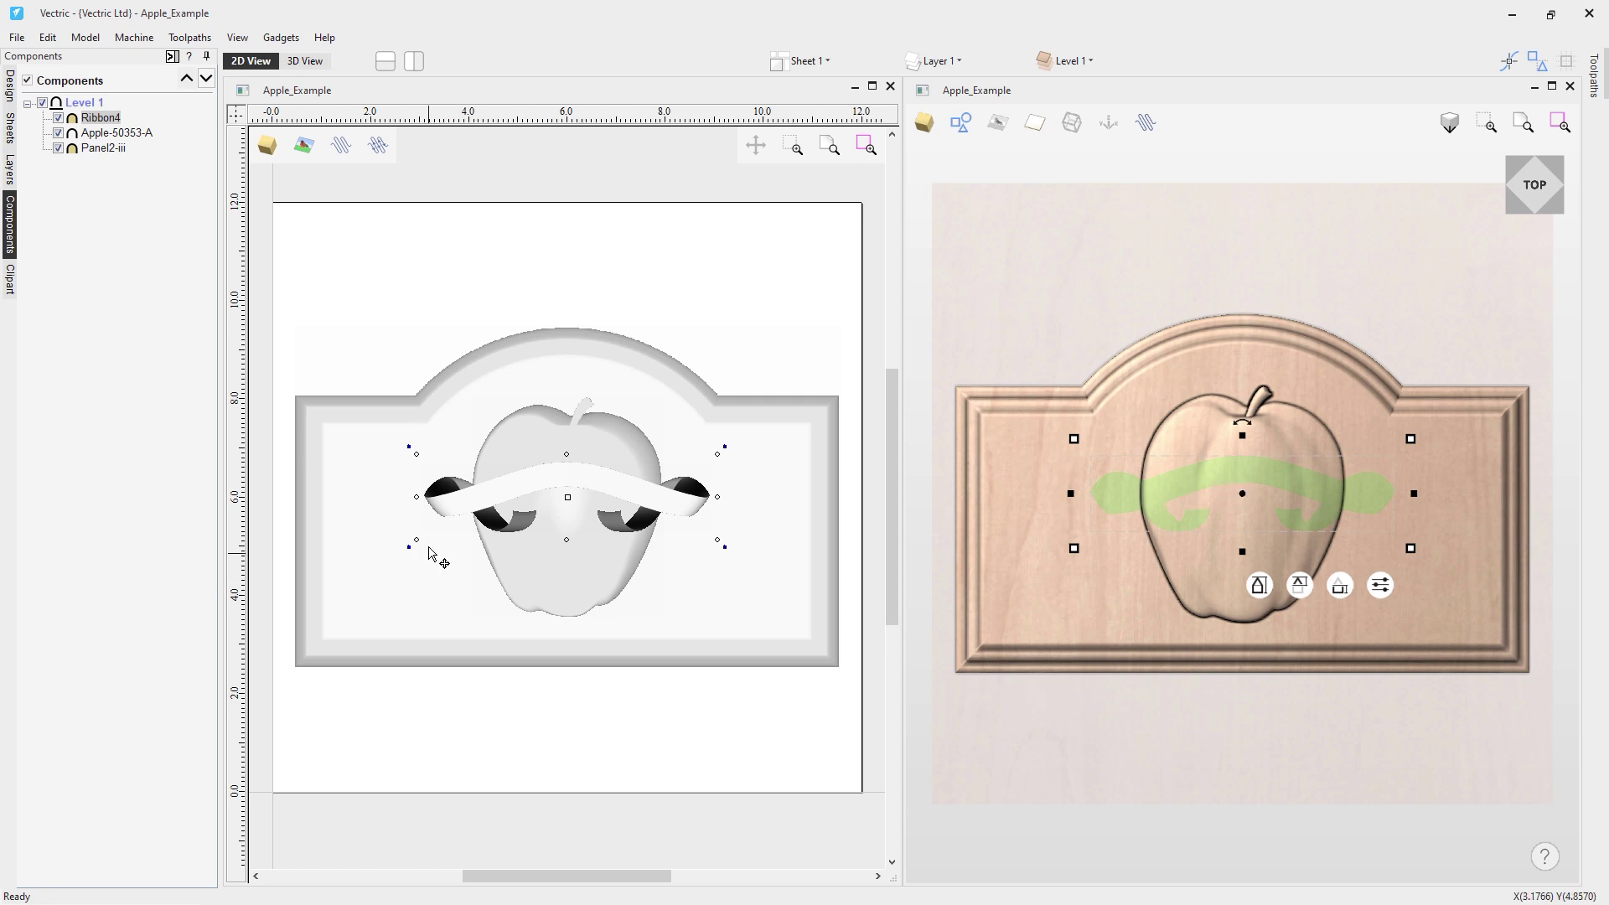
Enlarge the Ribbon4 component proportionally about its centre to about 12.6 inches wide
mouse_move(1075, 546)
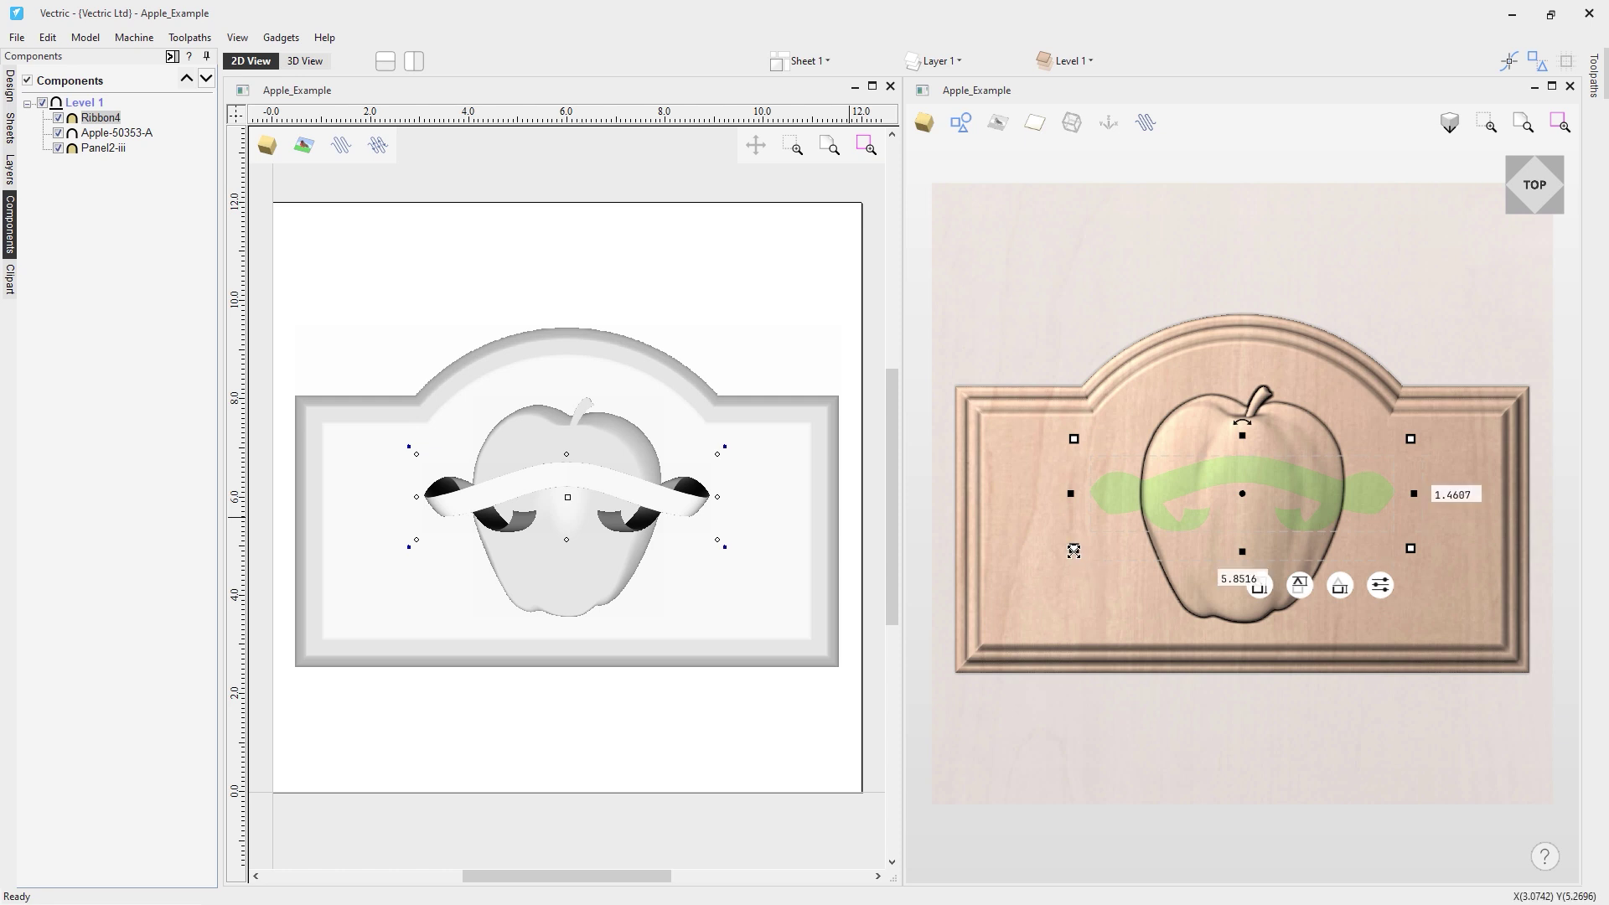
drag(1075, 553, 1004, 568)
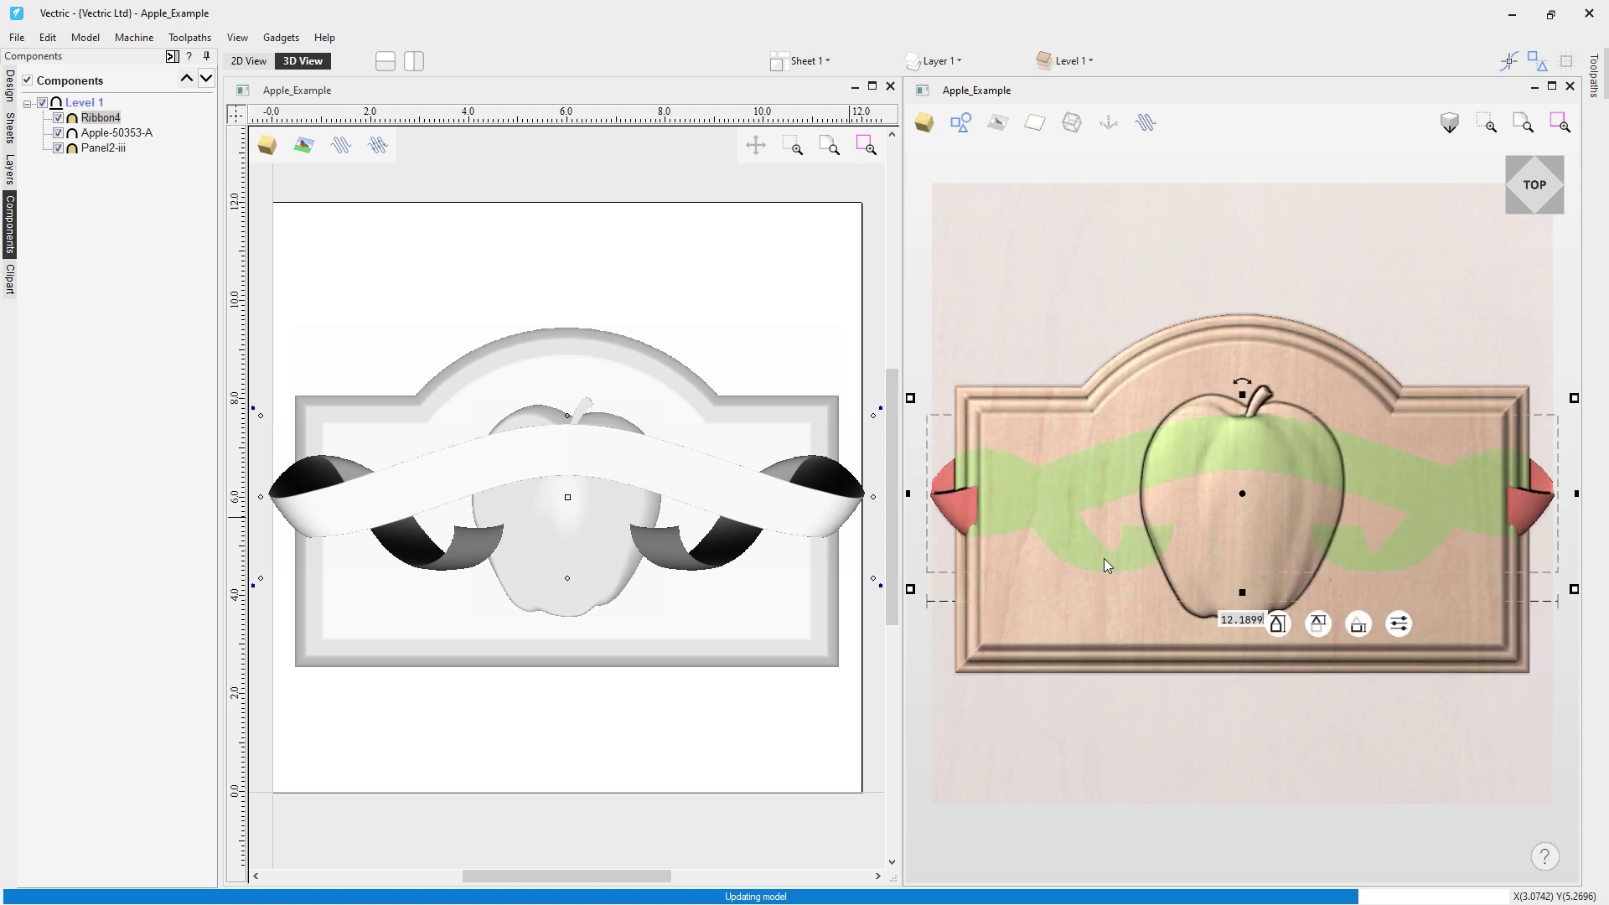
drag(910, 590, 984, 575)
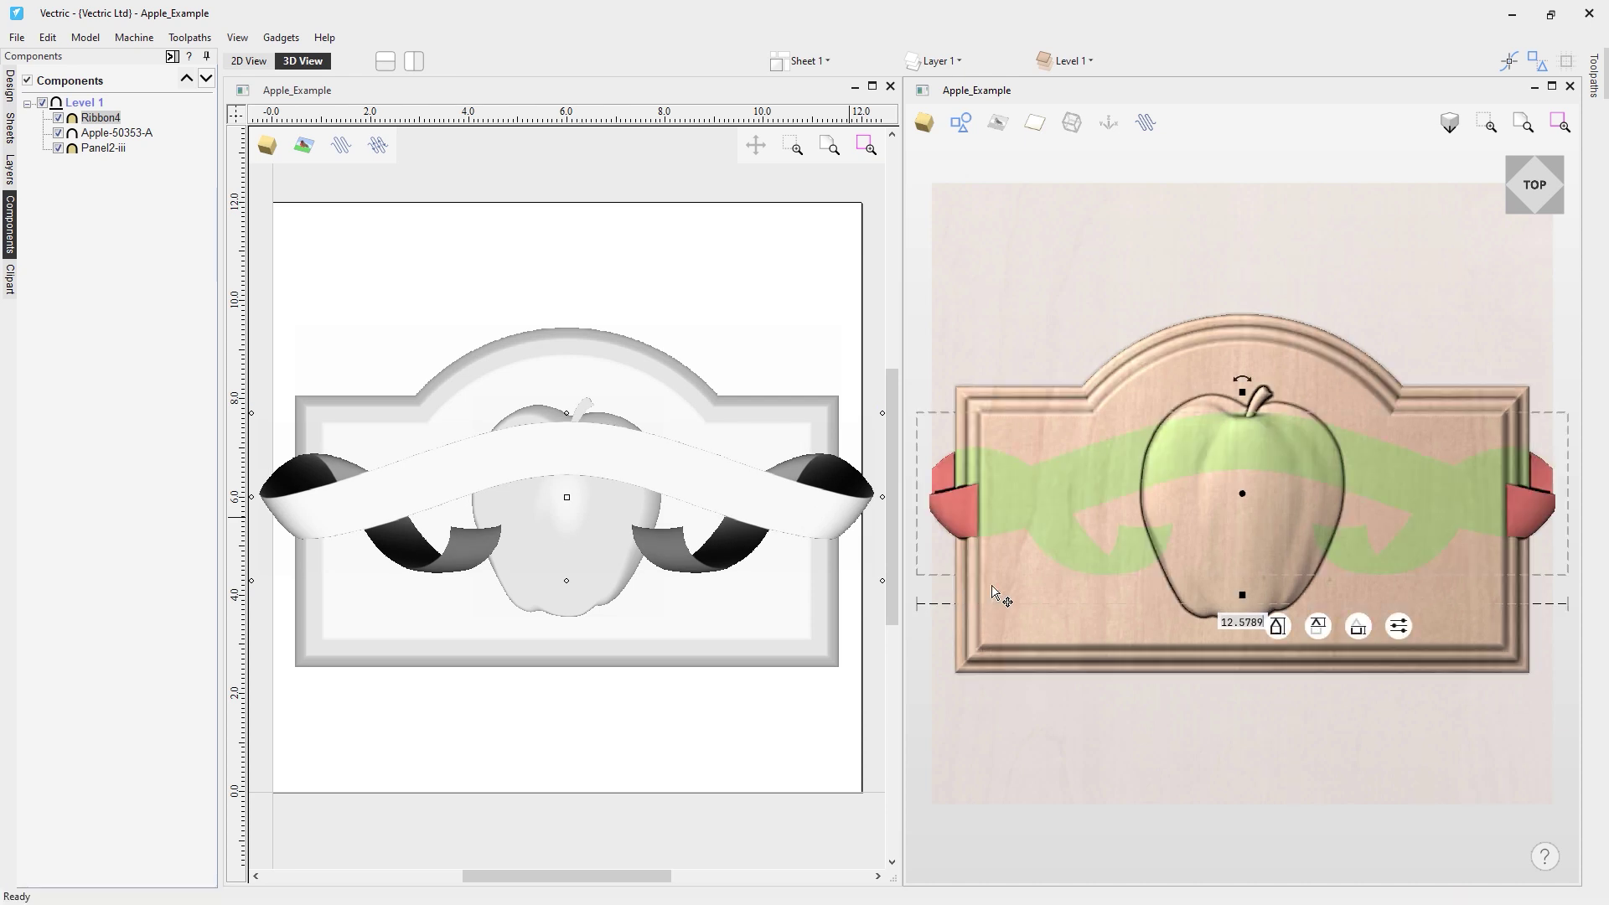
Move the Ribbon4 component down over the panel's lower edge, centred at X 6 and about Y 3.02
mouse_move(1249, 488)
drag(1249, 488, 1261, 642)
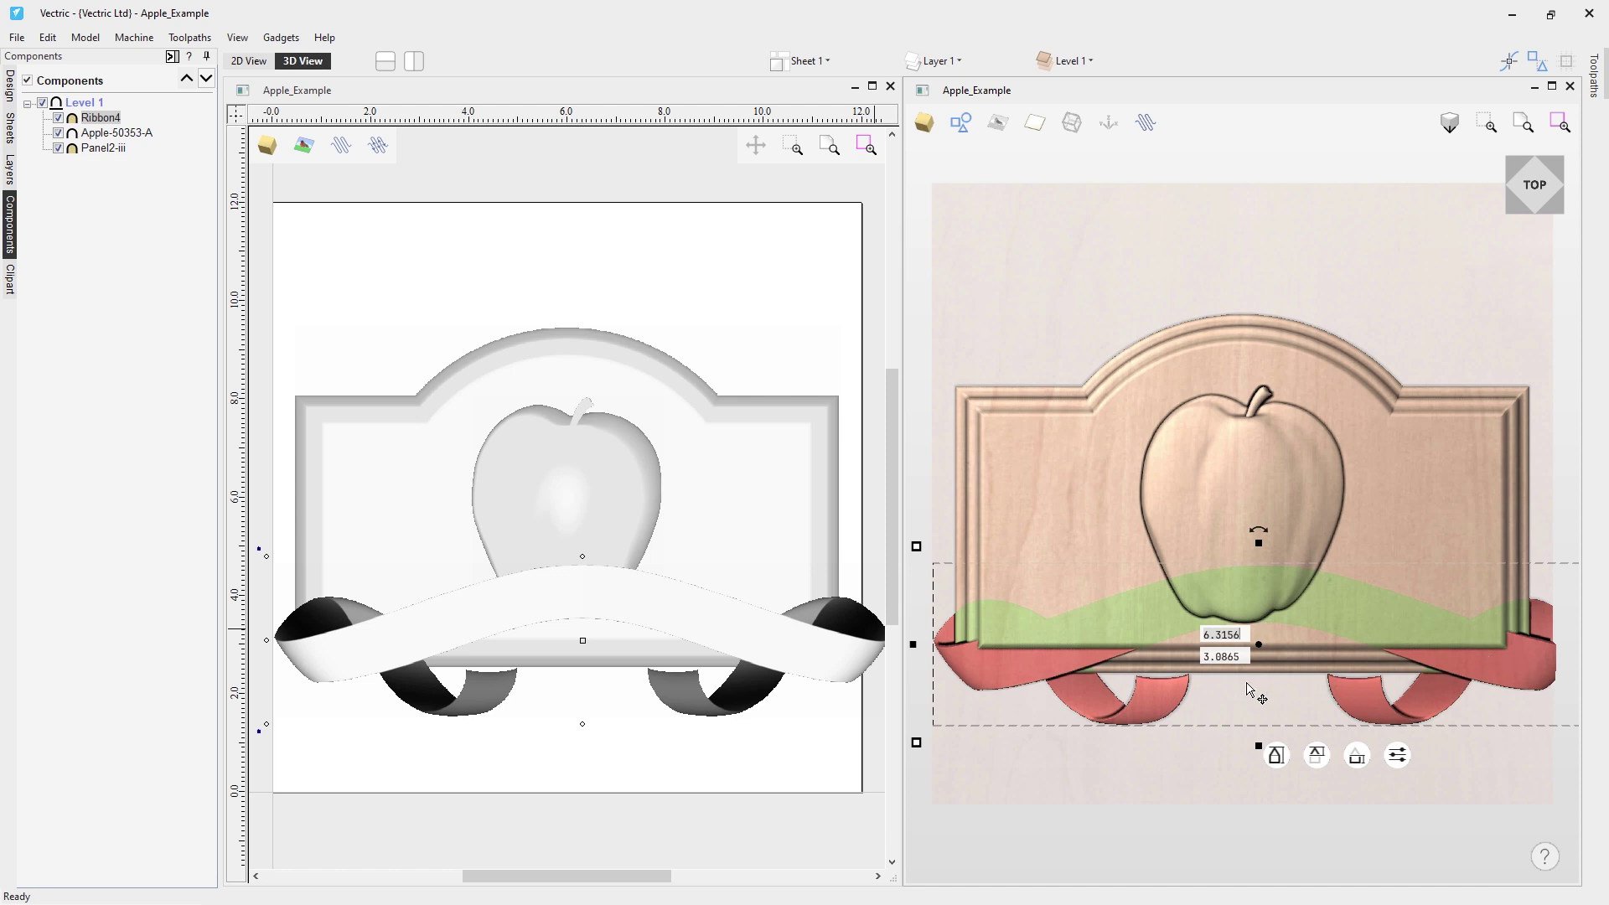
key(Escape)
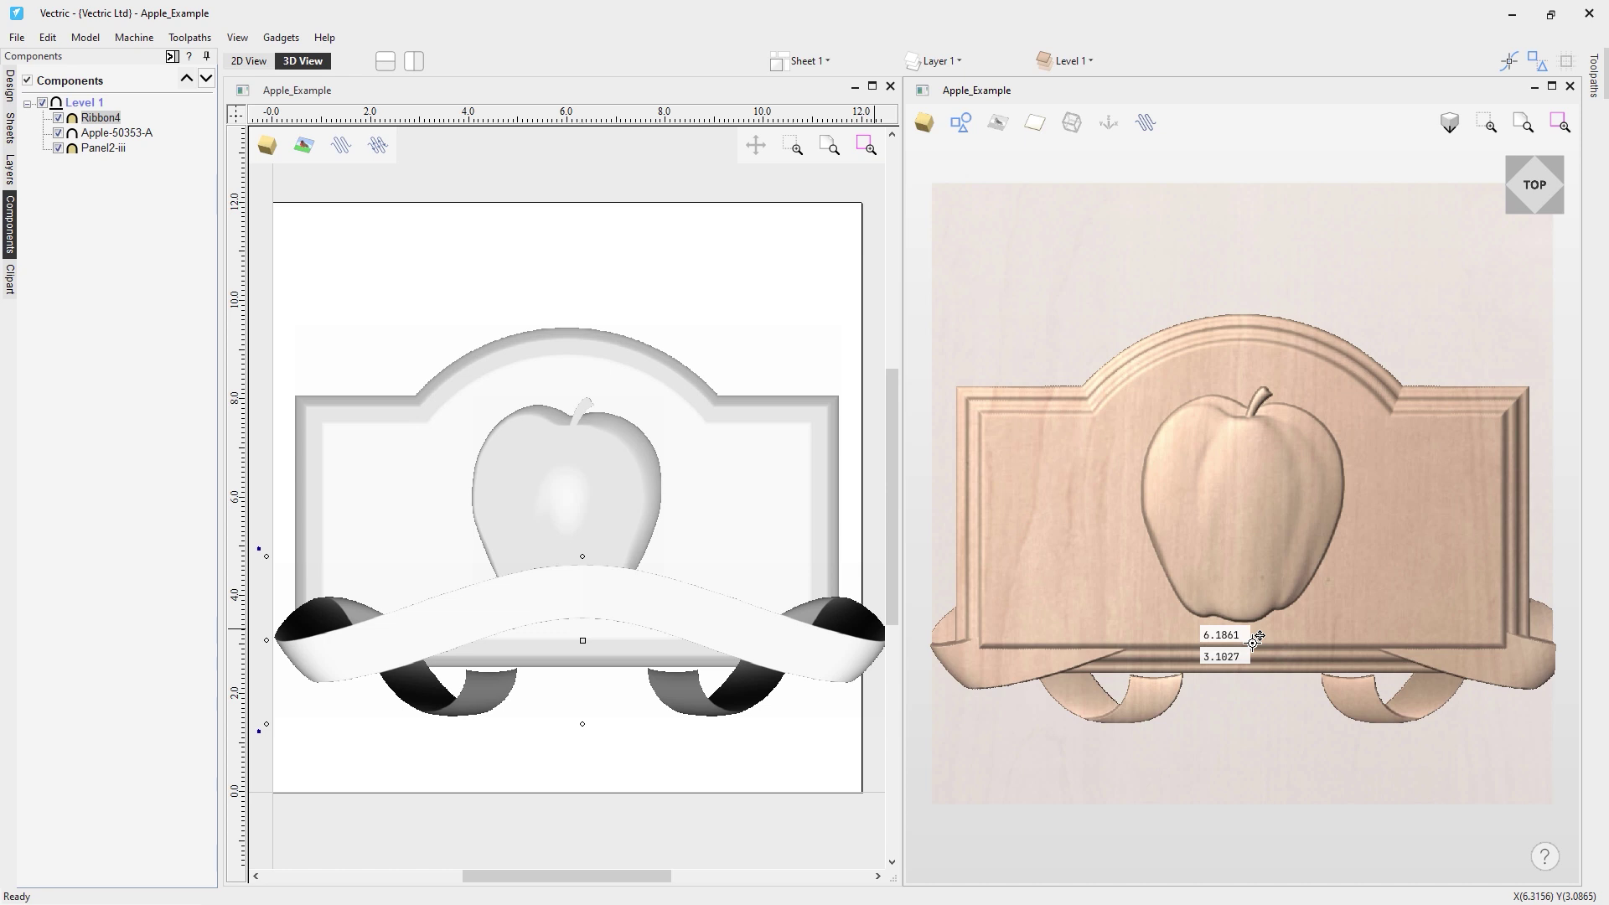
text(6)
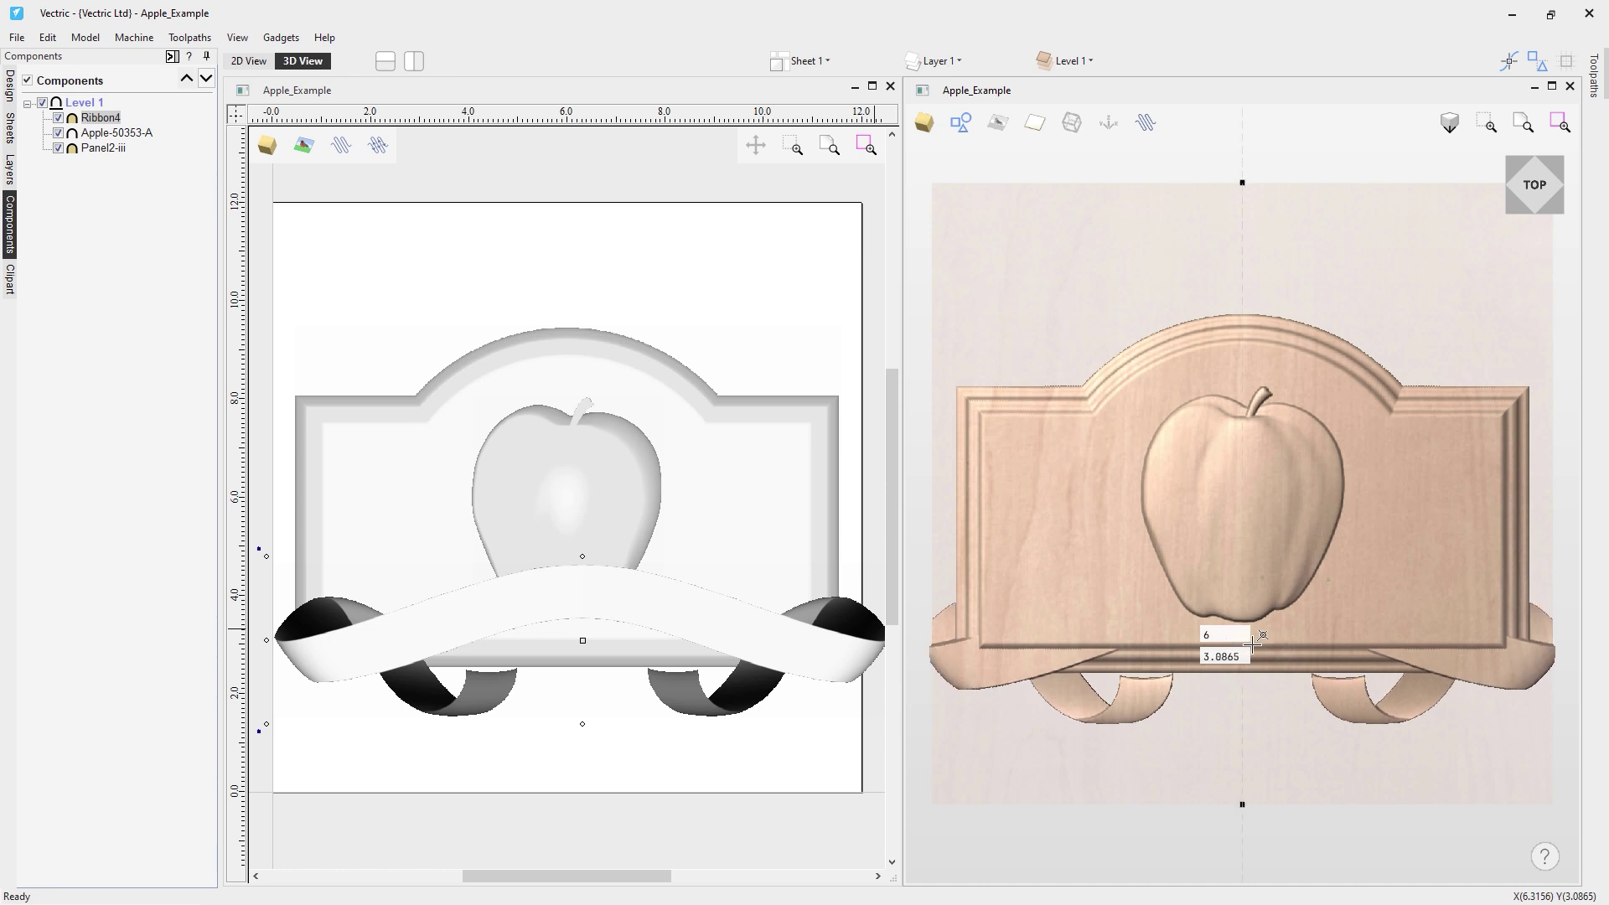
click(1247, 686)
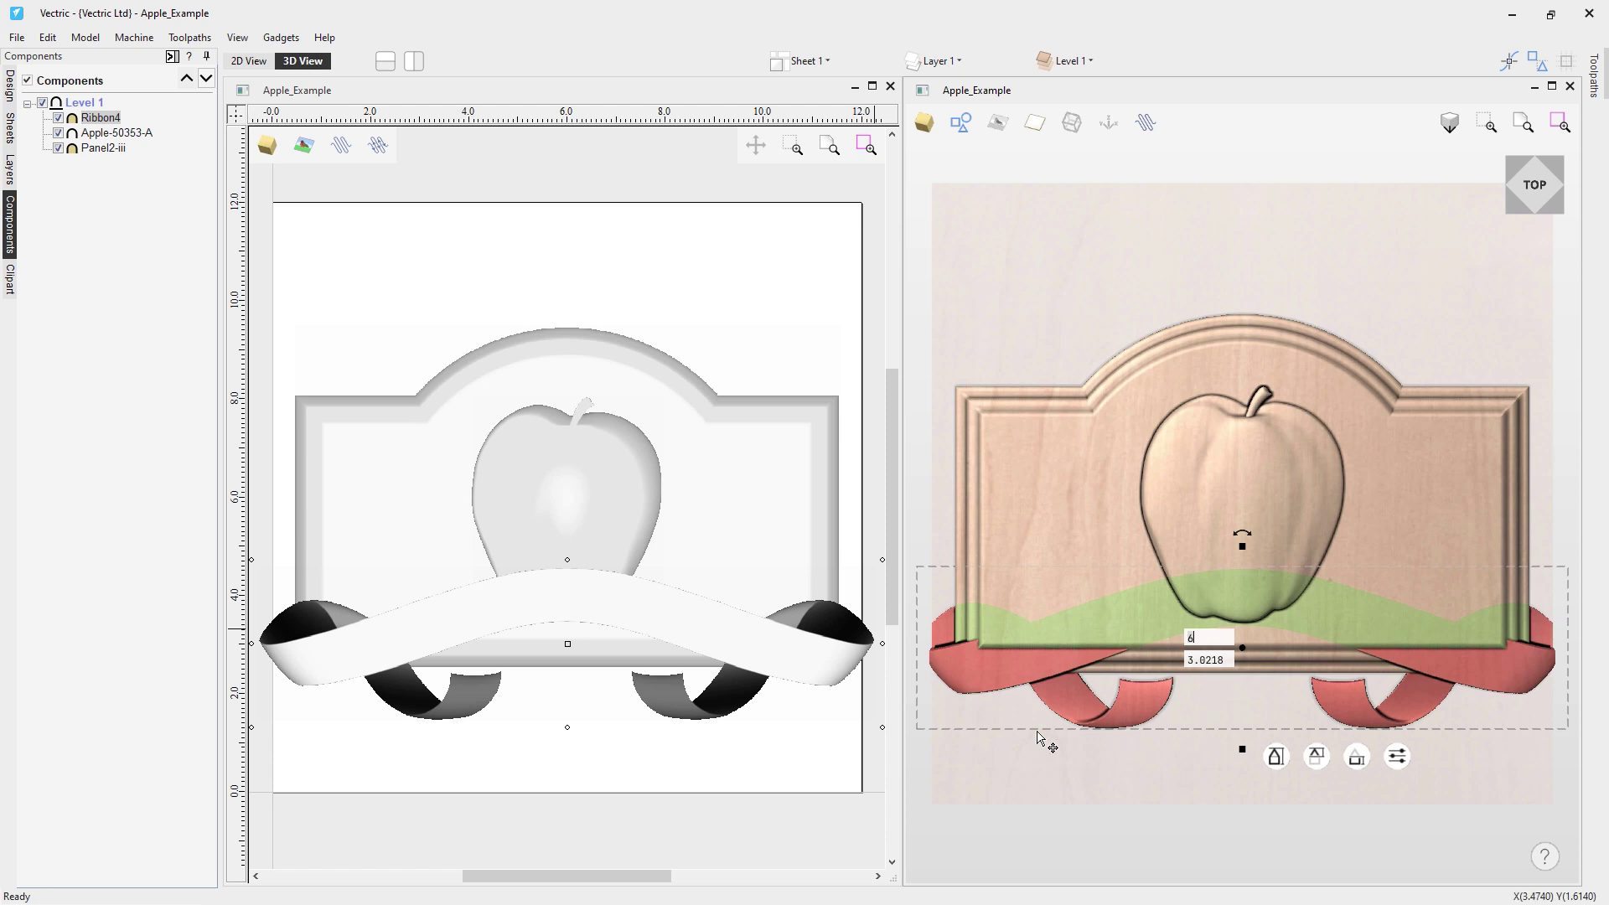
key(Escape)
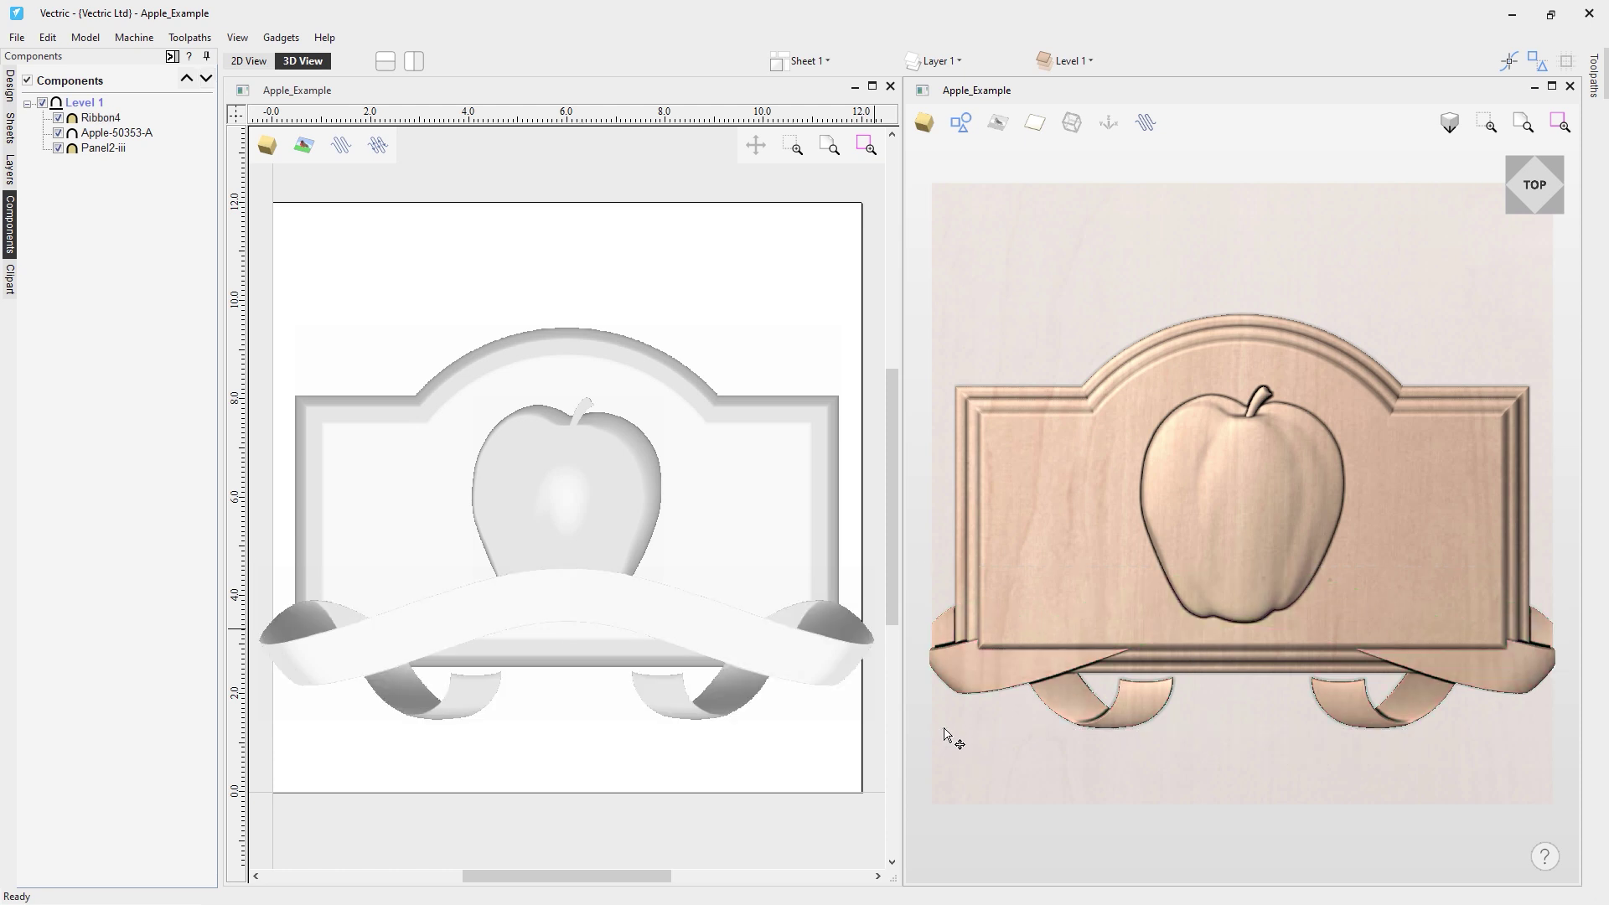
Shrink the Ribbon4 component proportionally to about 11.1 inches wide so it matches the panel's width
scroll(1019, 689, down, 1)
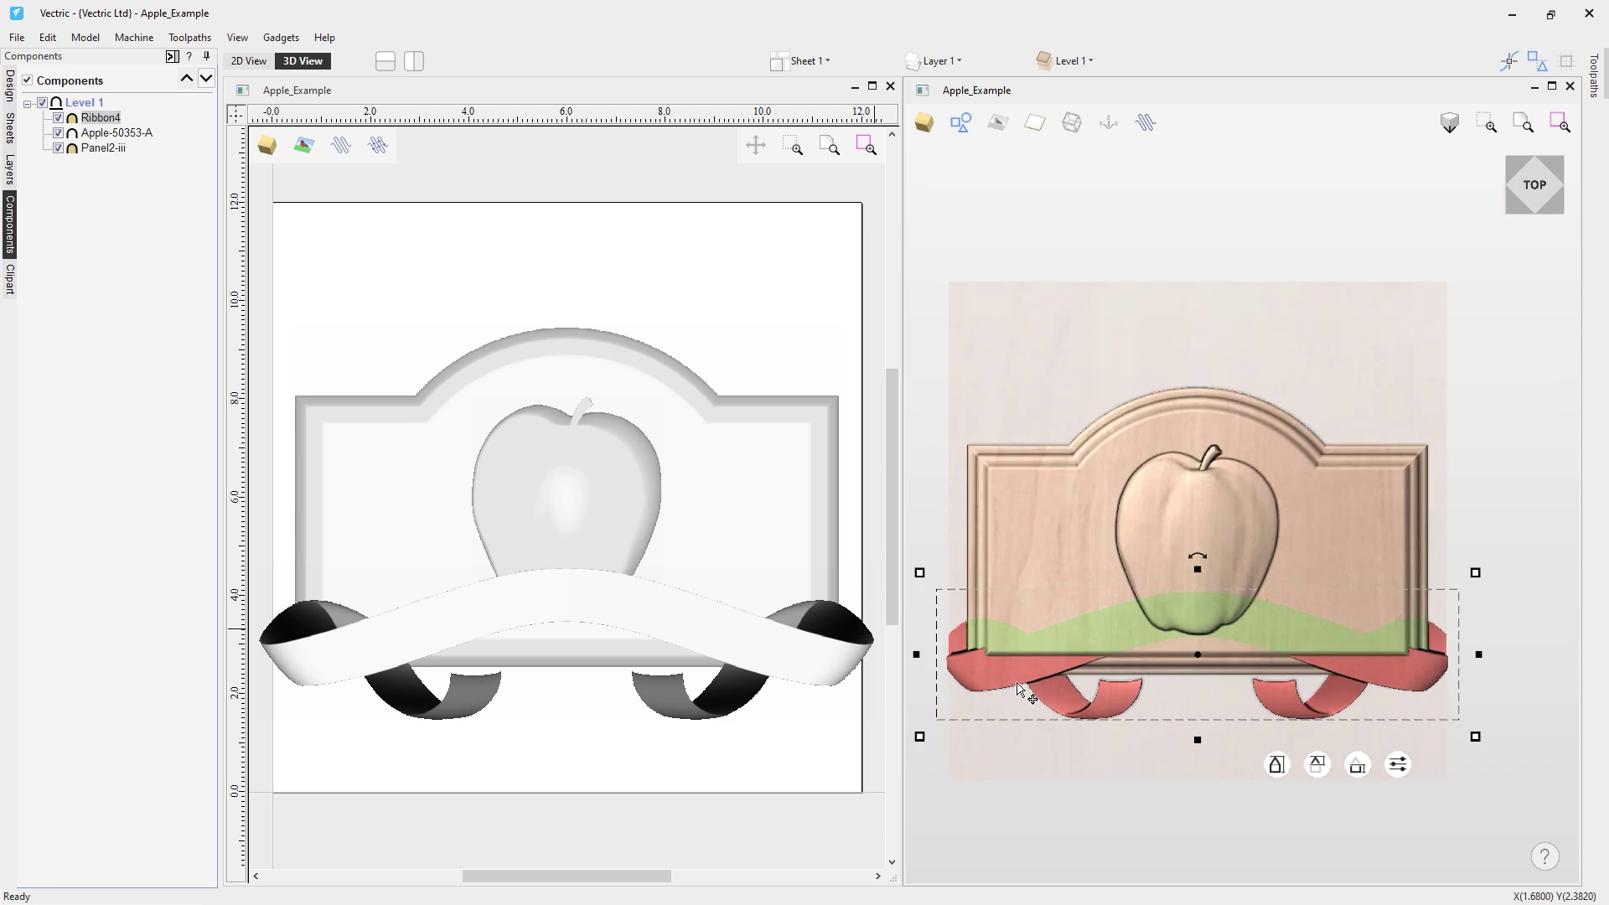
drag(925, 737, 999, 711)
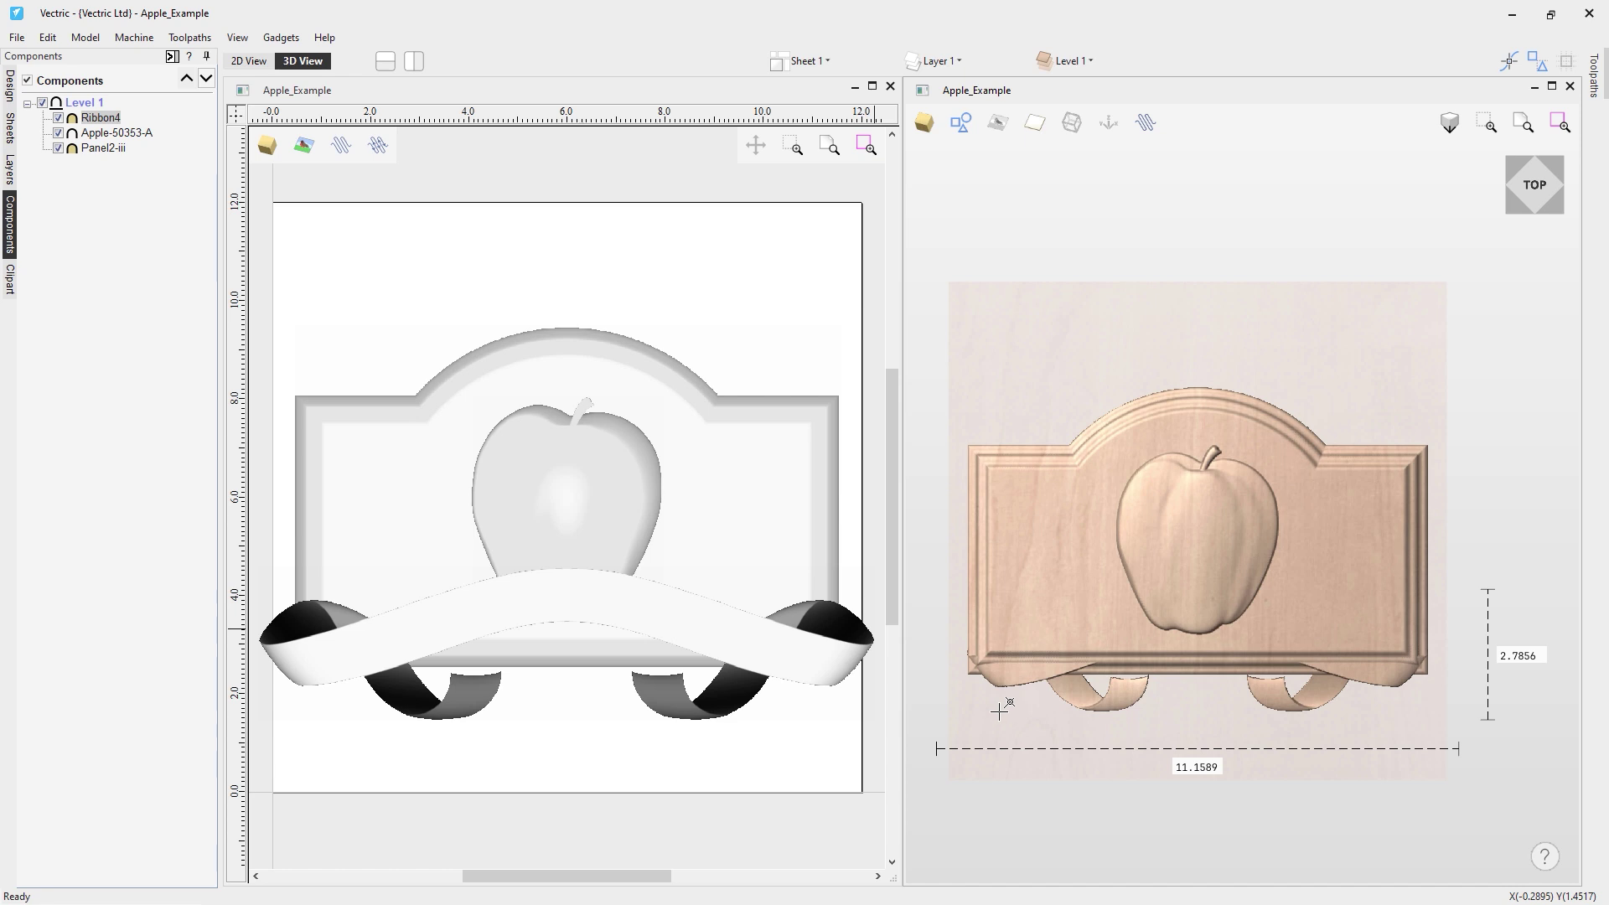
drag(1003, 710, 1004, 711)
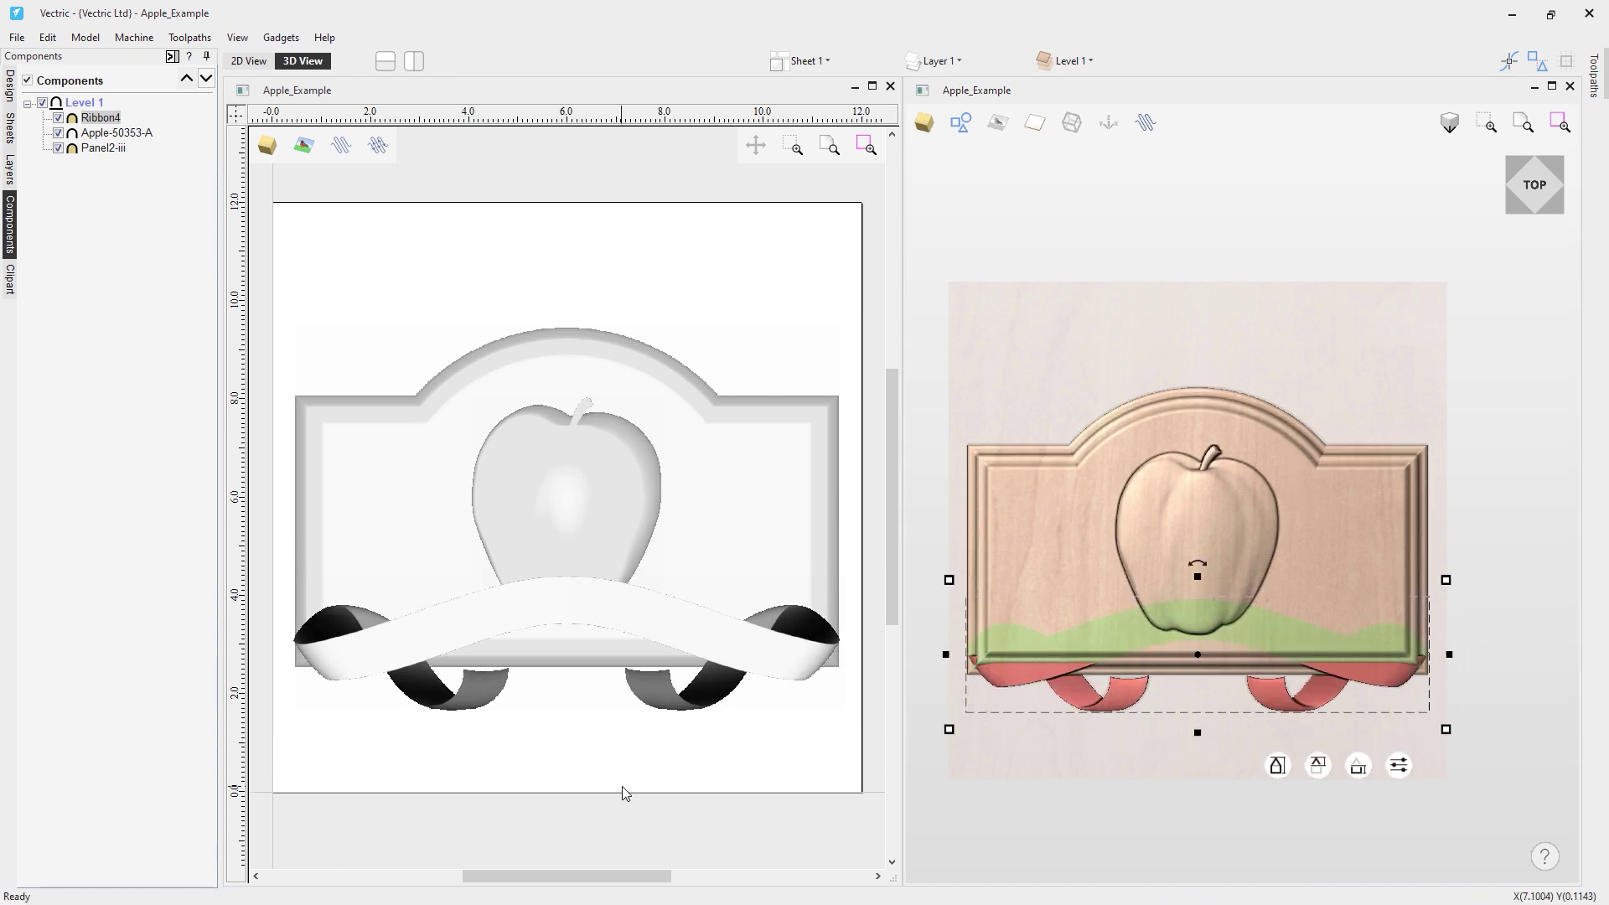
Open the Ribbon4 component's properties and raise its base height to about 0.1315 inches with the ribbon seen at an angle
right_click(1047, 682)
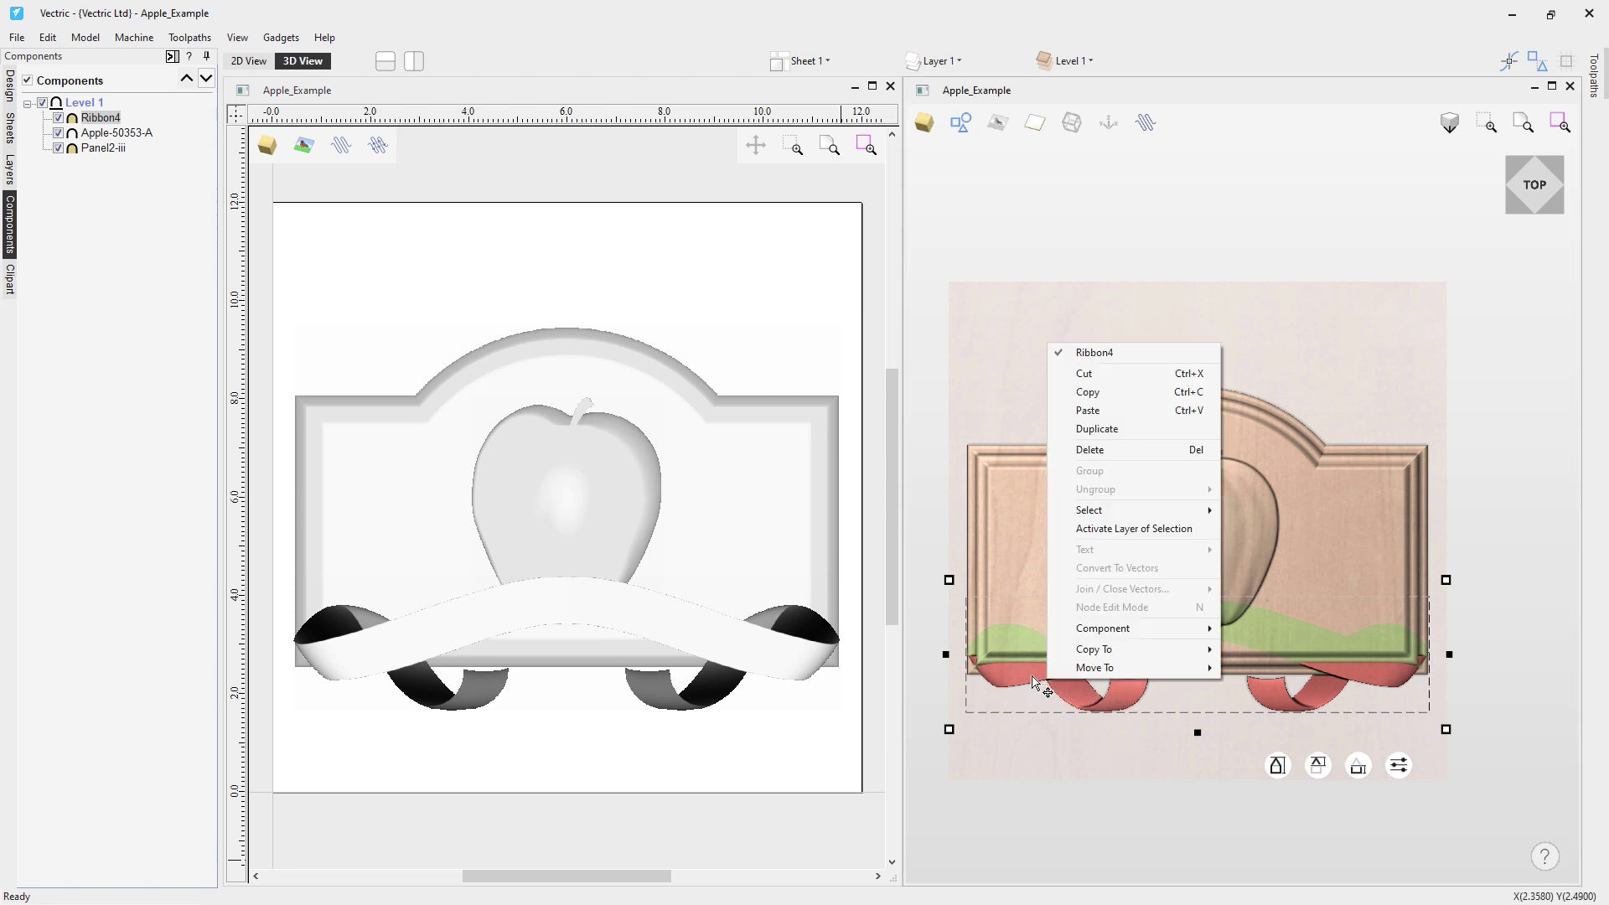
mouse_move(1134, 634)
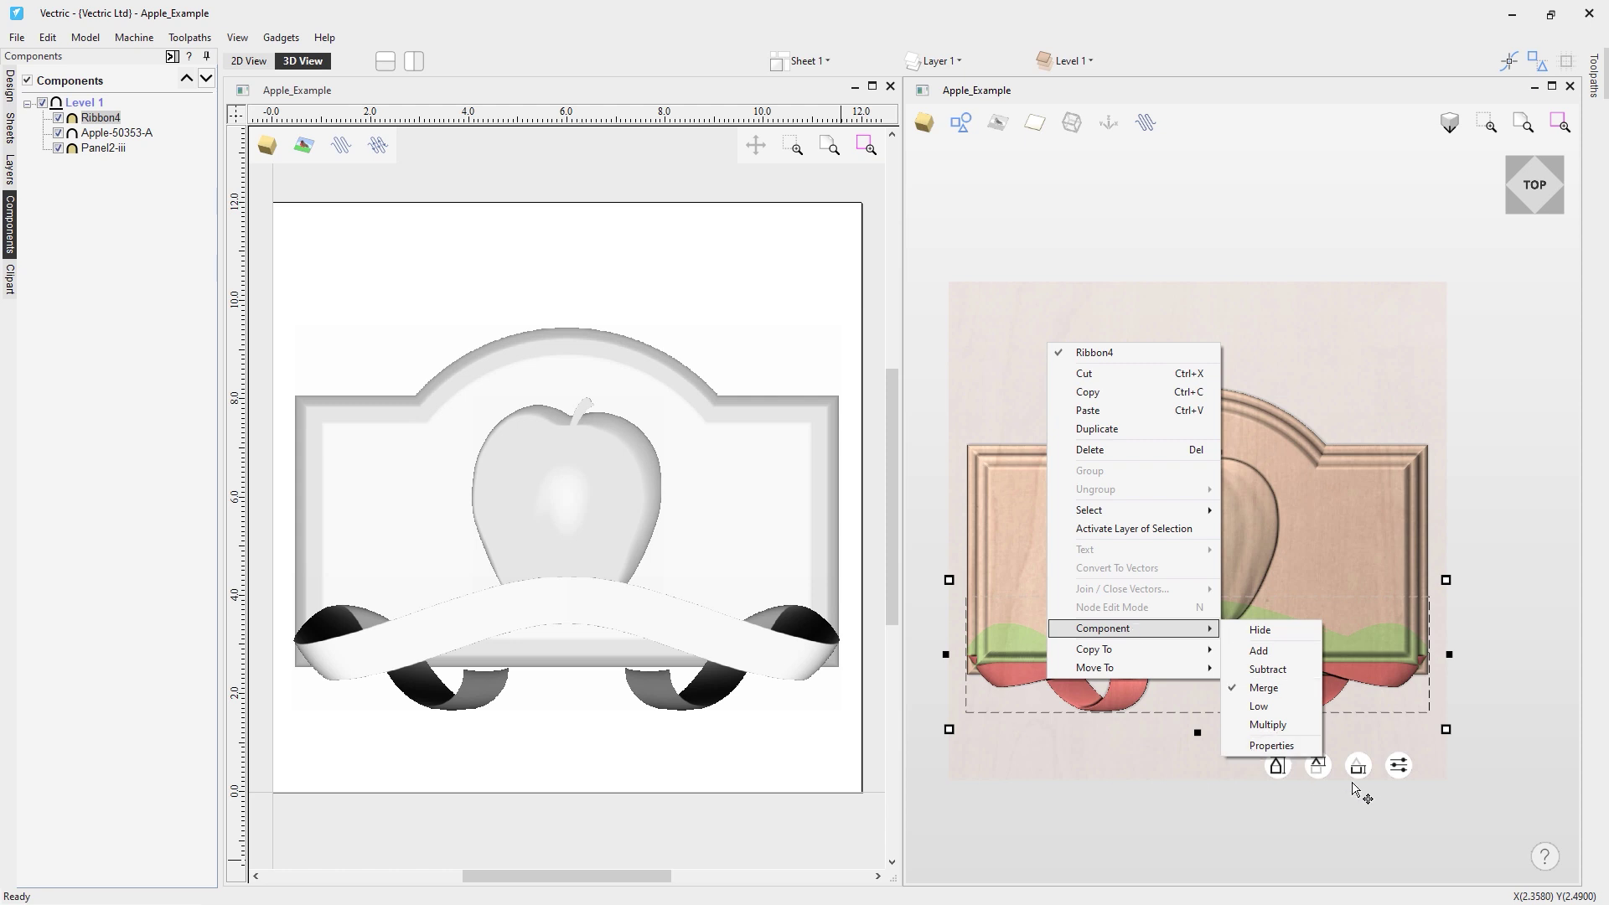
click(1272, 746)
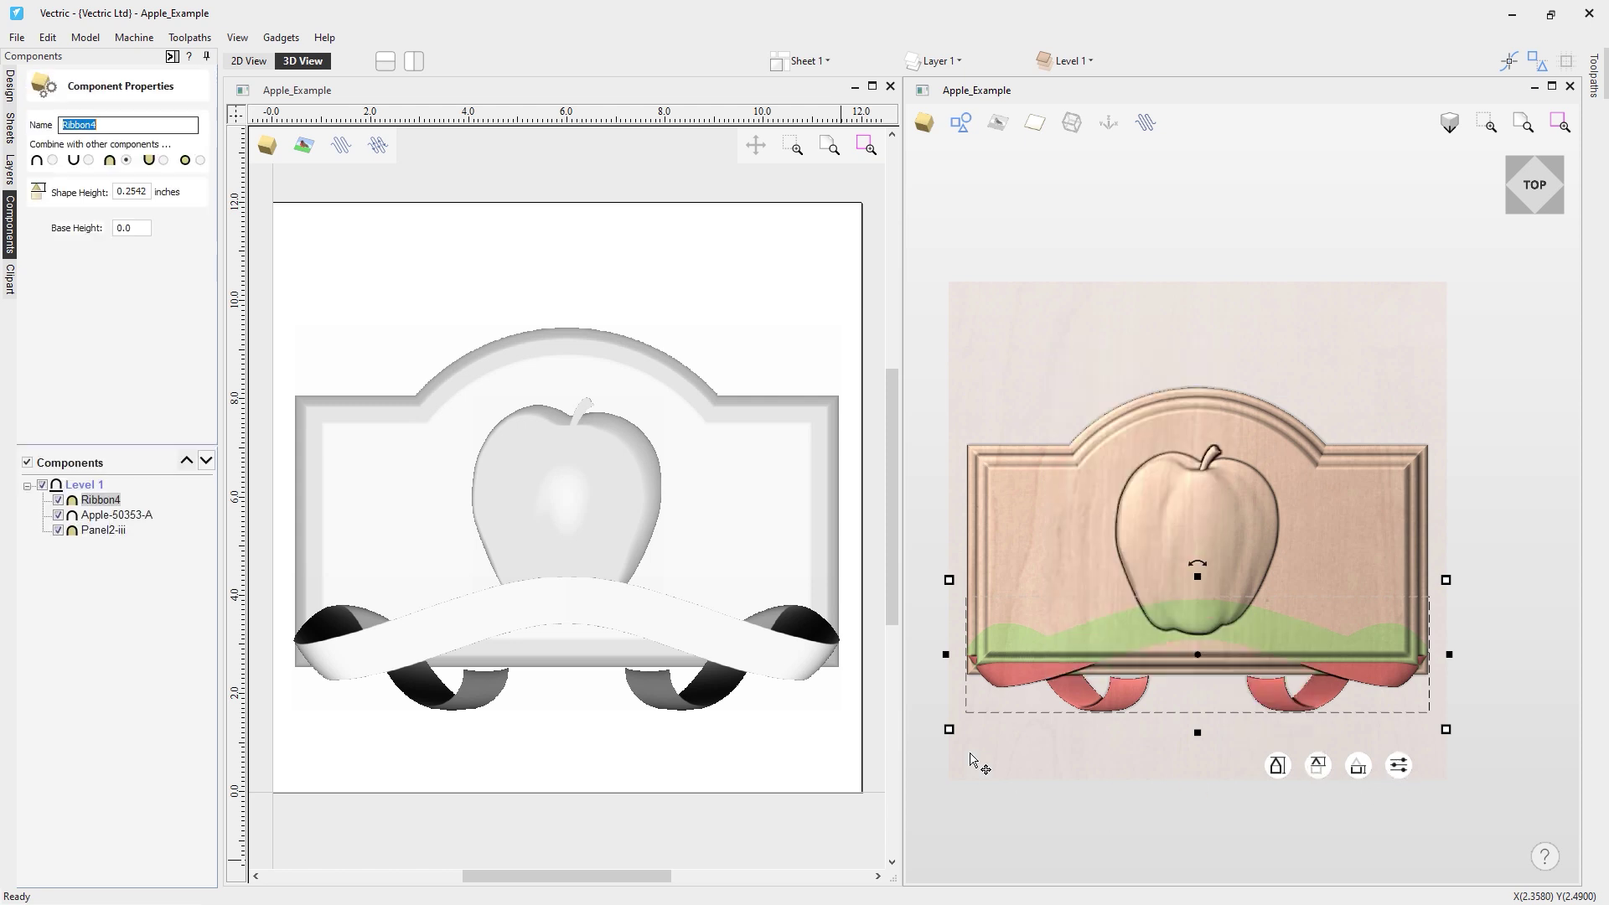
click(142, 234)
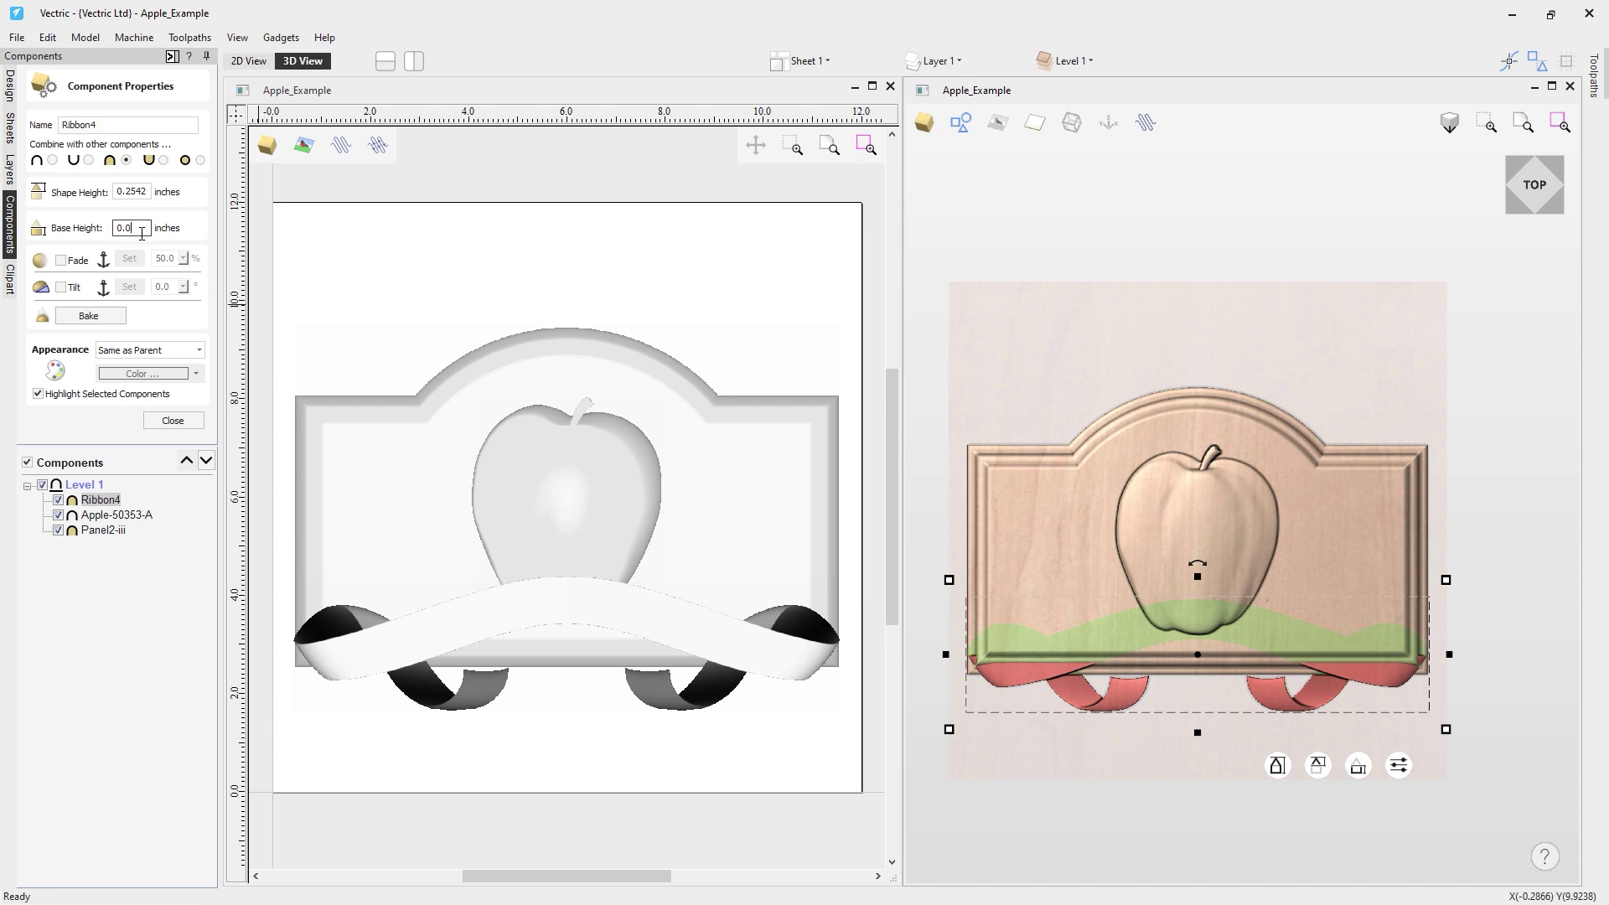
drag(1213, 809, 1335, 589)
drag(1318, 759, 1086, 696)
click(1378, 691)
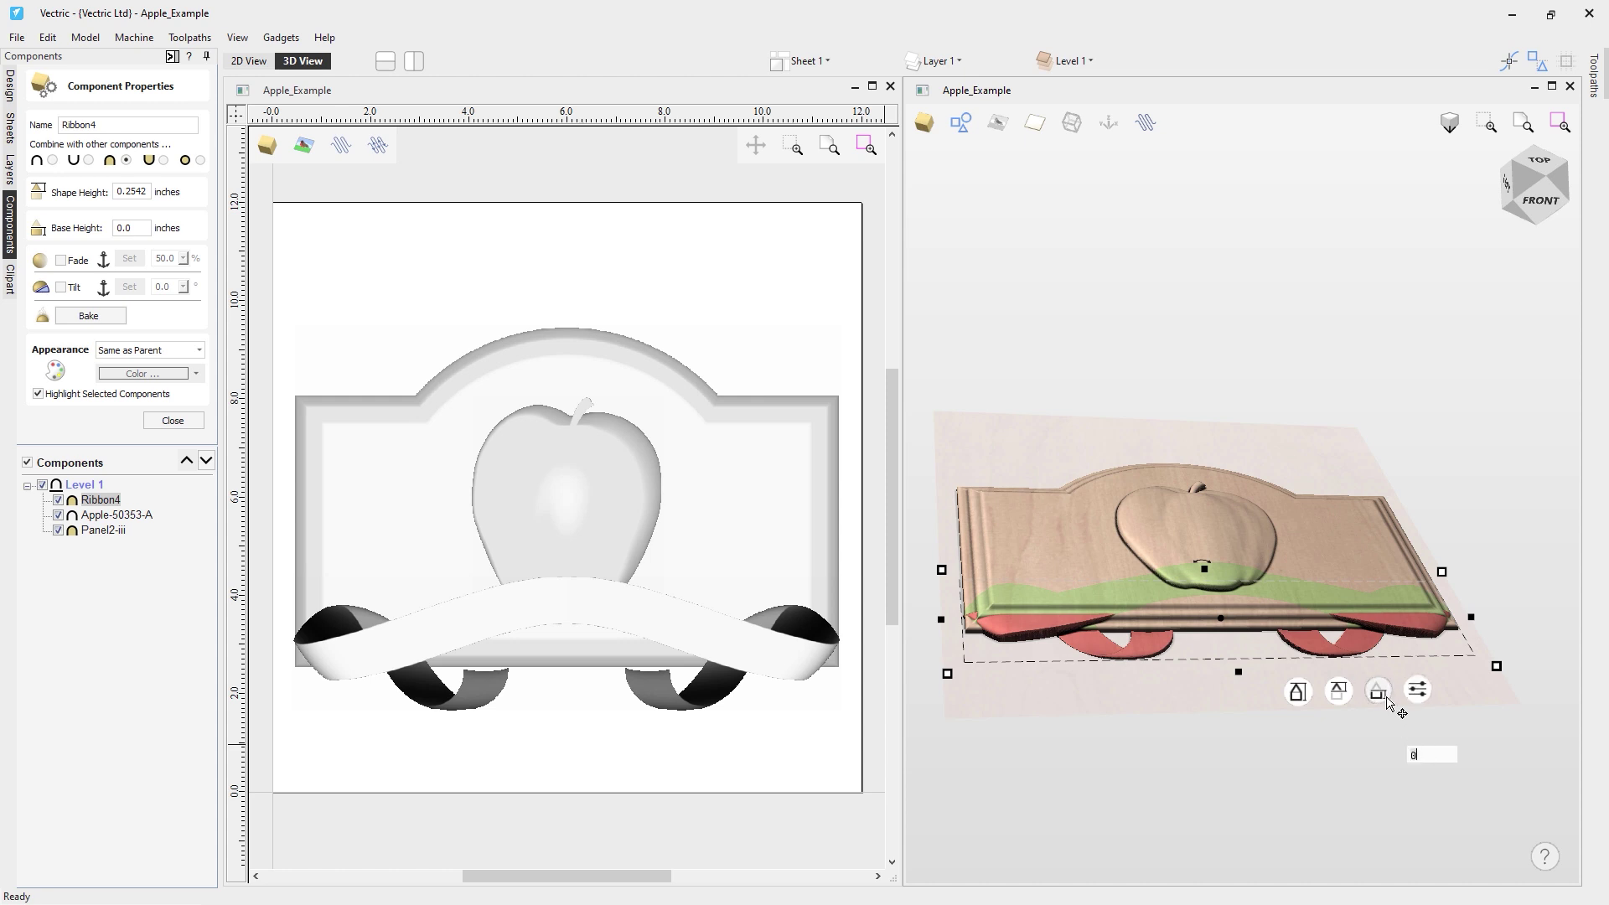
drag(1380, 692, 1381, 689)
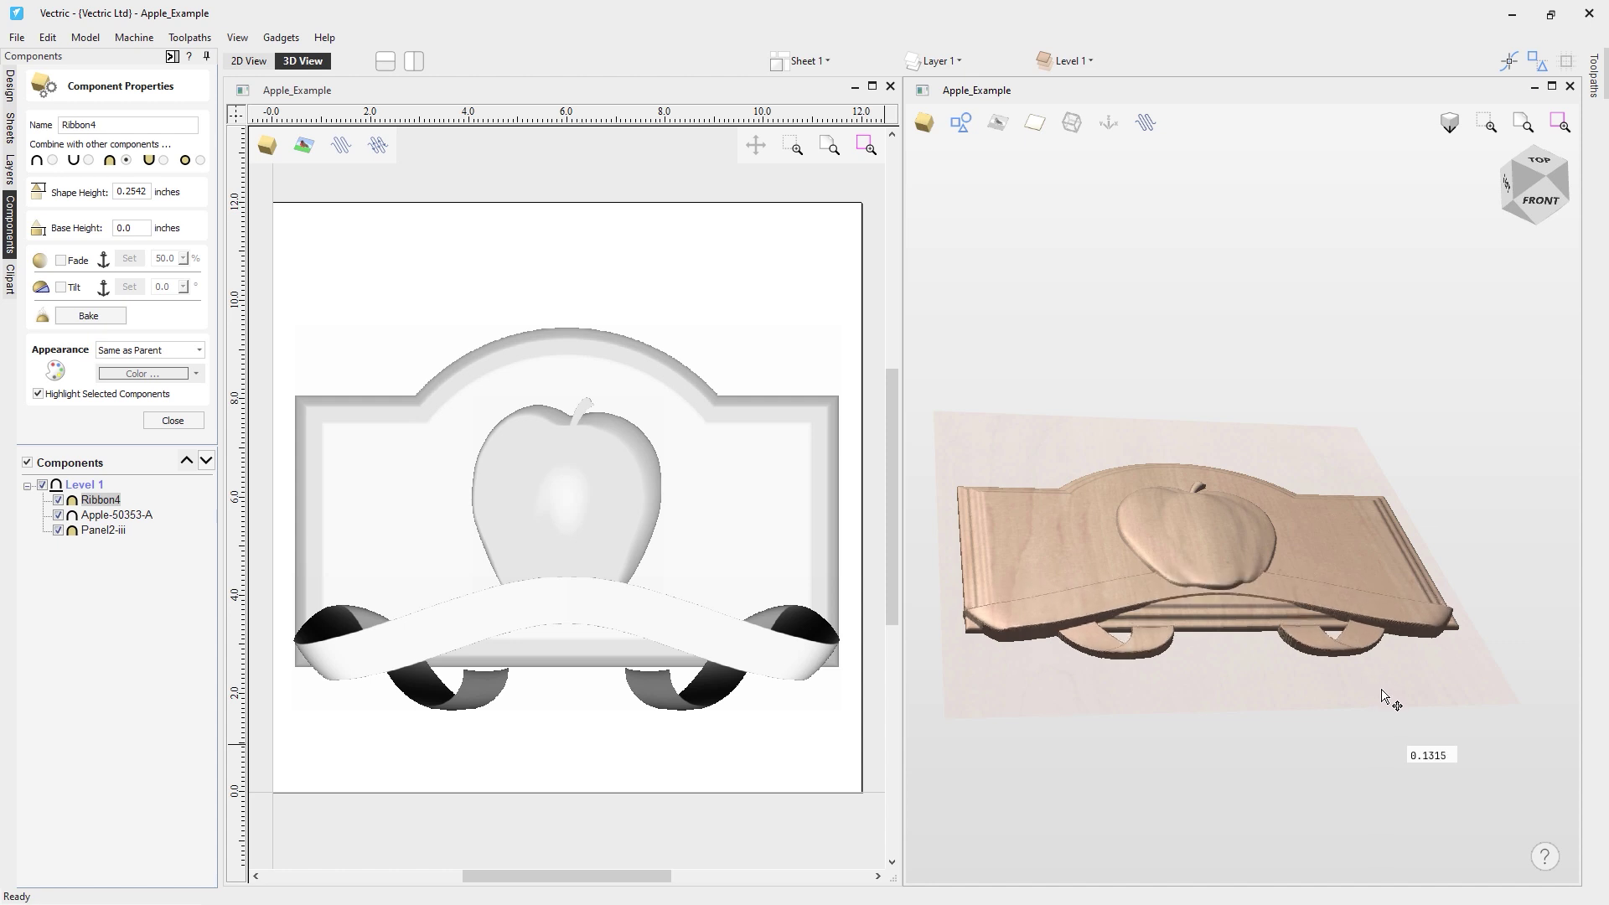
click(1229, 668)
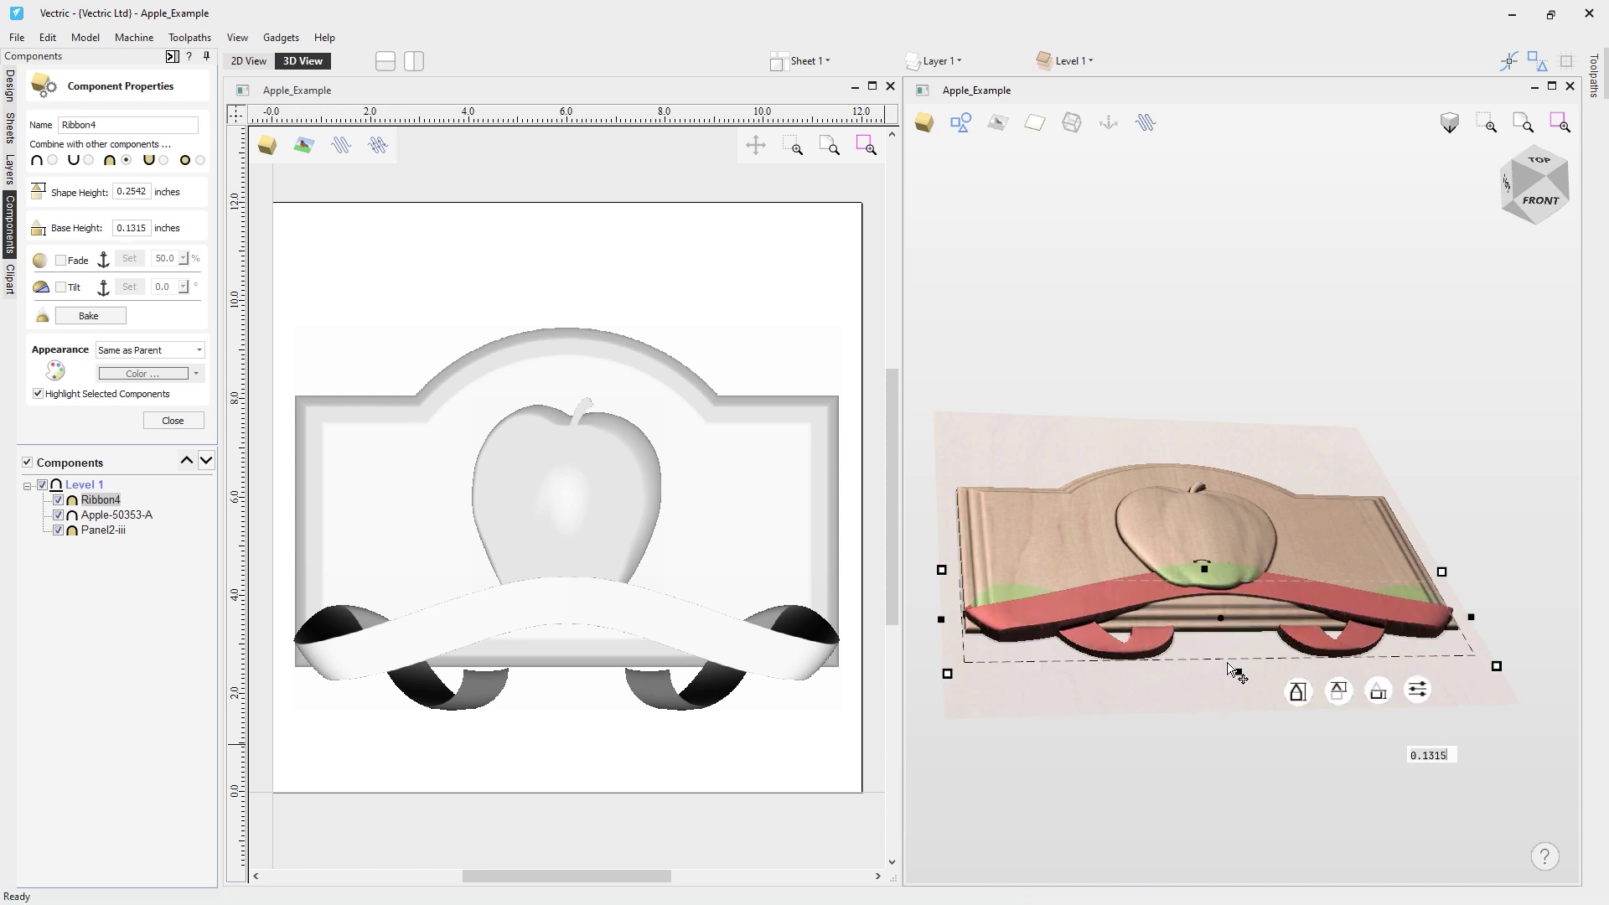
Raise the Ribbon4 component's base height further to about 0.3153 inches
drag(1242, 714, 1190, 847)
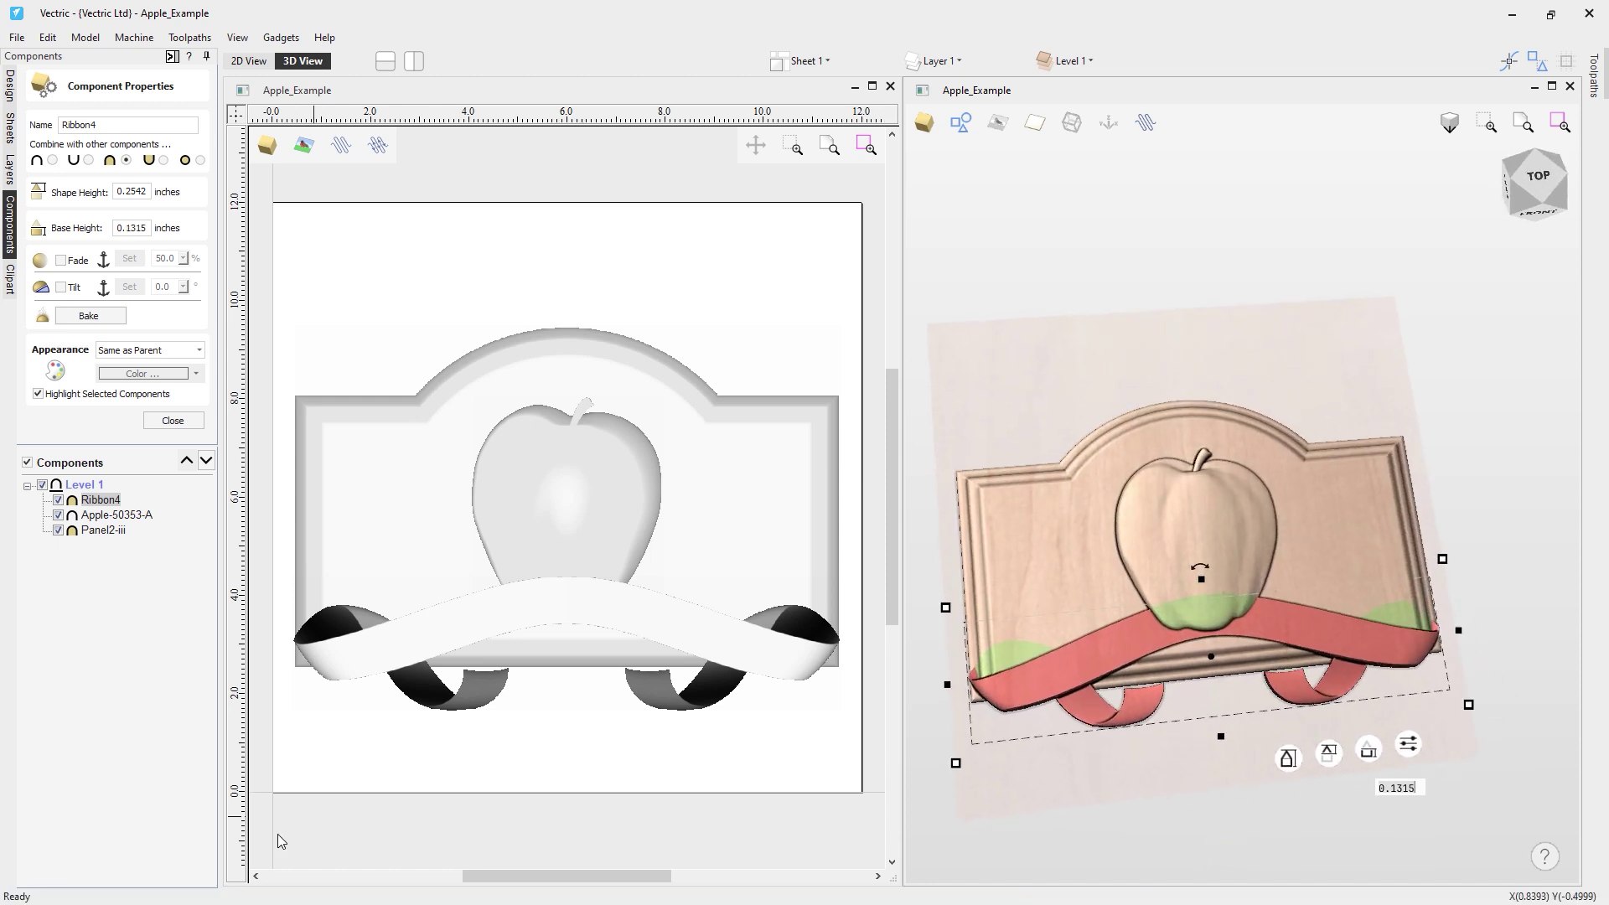
mouse_move(1359, 749)
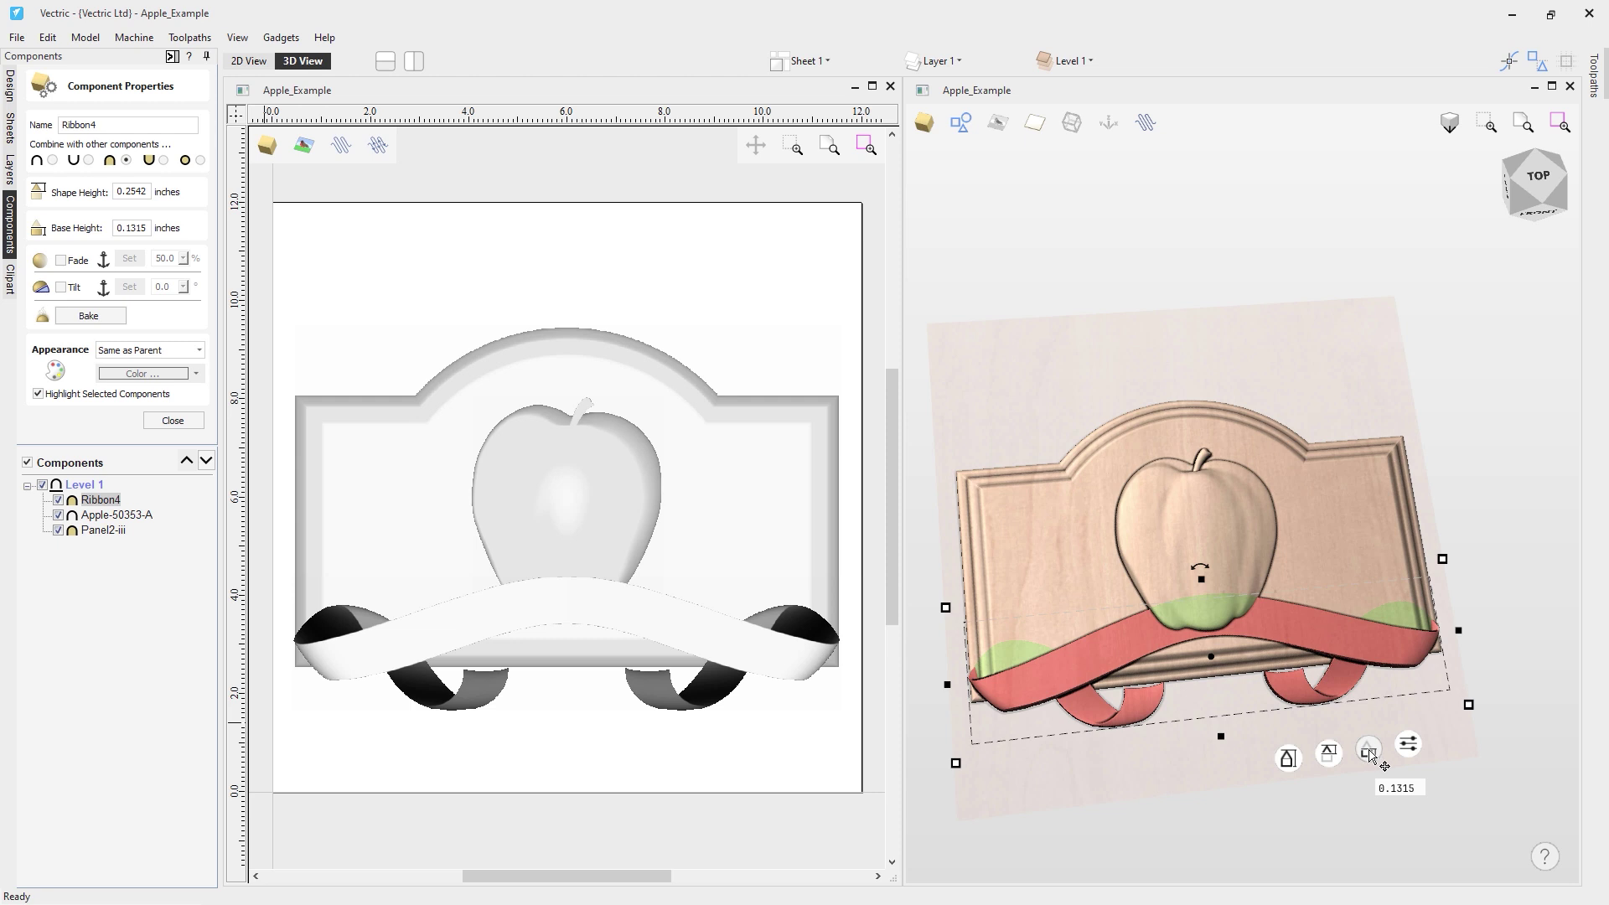
drag(1368, 751, 1367, 742)
click(1215, 723)
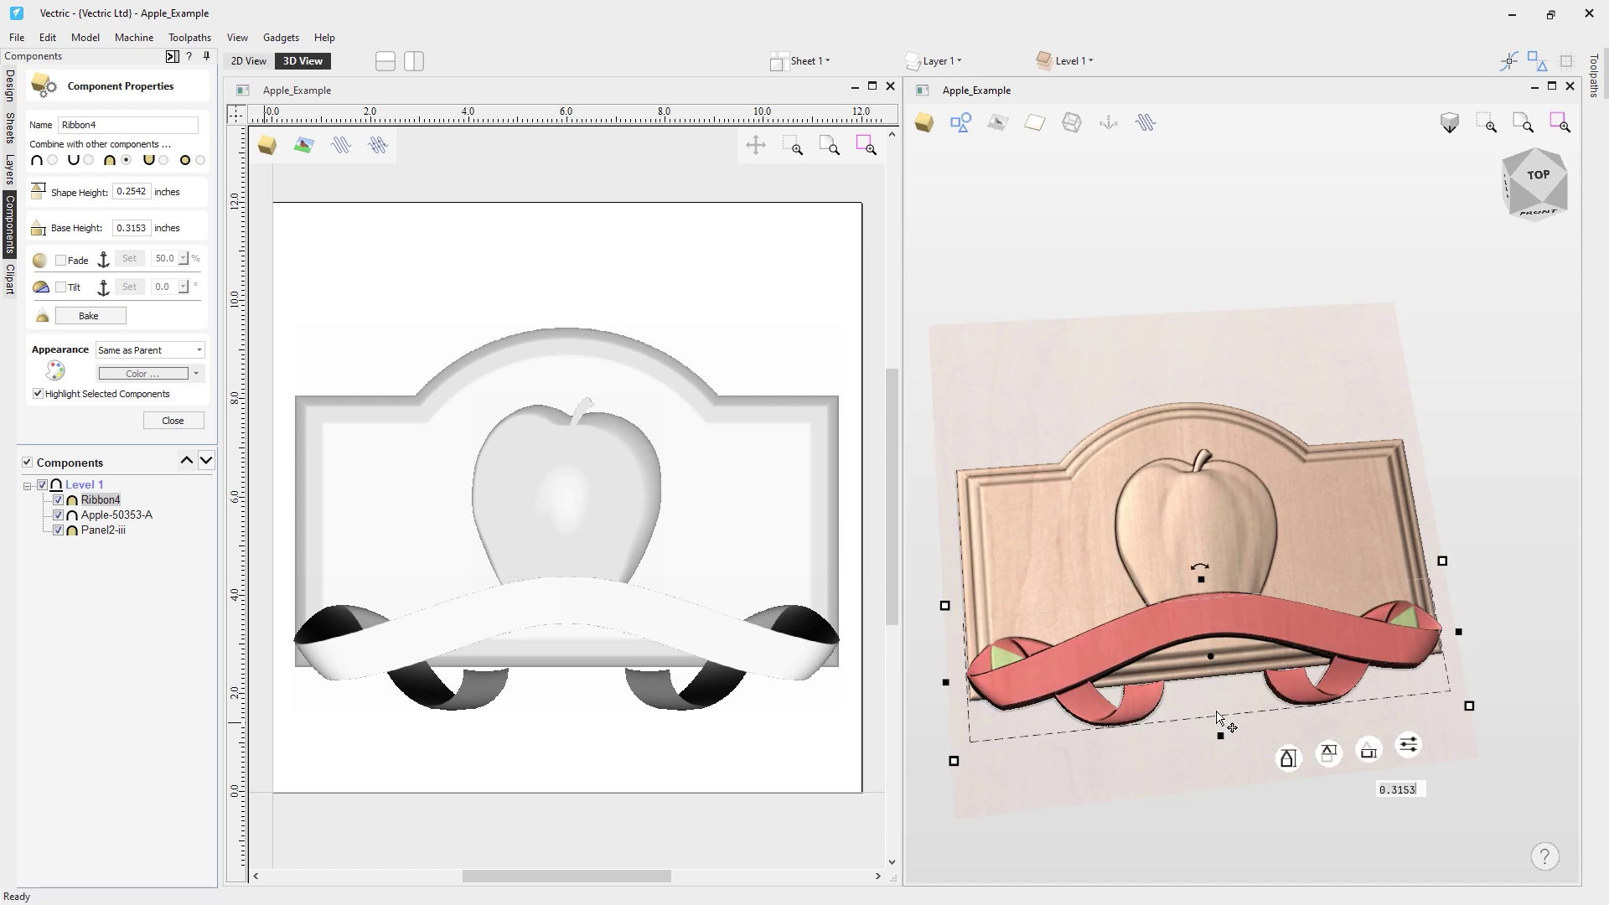
Raise the Ribbon4 component's base height to about 0.4131 inches, close its properties and inspect the ribbon from the side
middle_drag(1237, 653, 1221, 705)
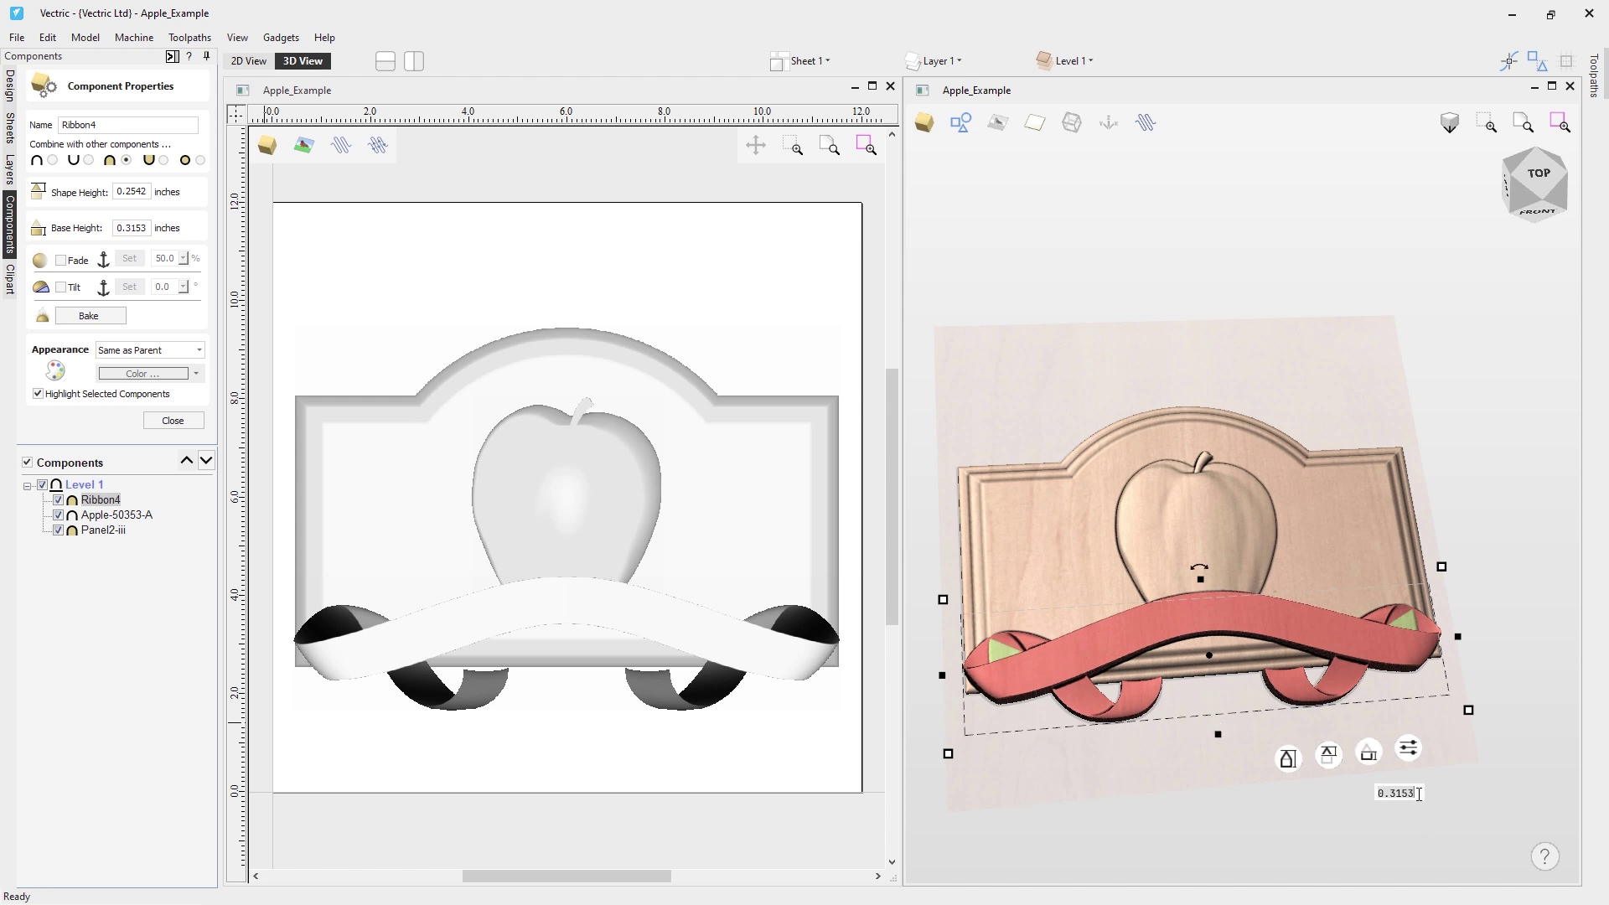
middle_drag(1230, 796, 1174, 808)
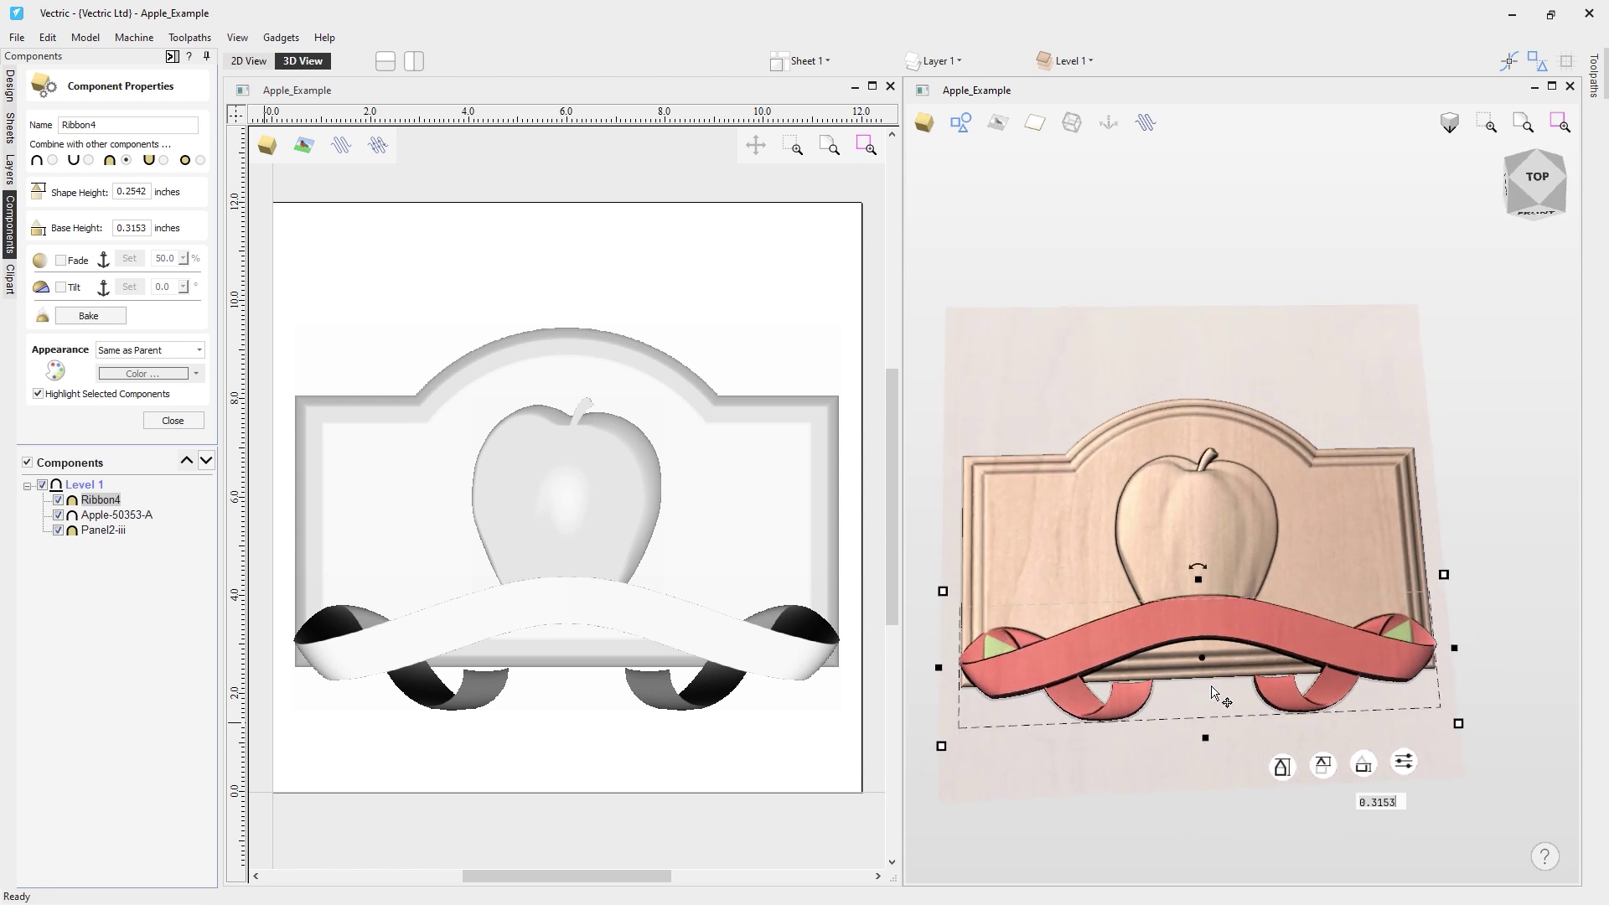
drag(1363, 767, 1360, 764)
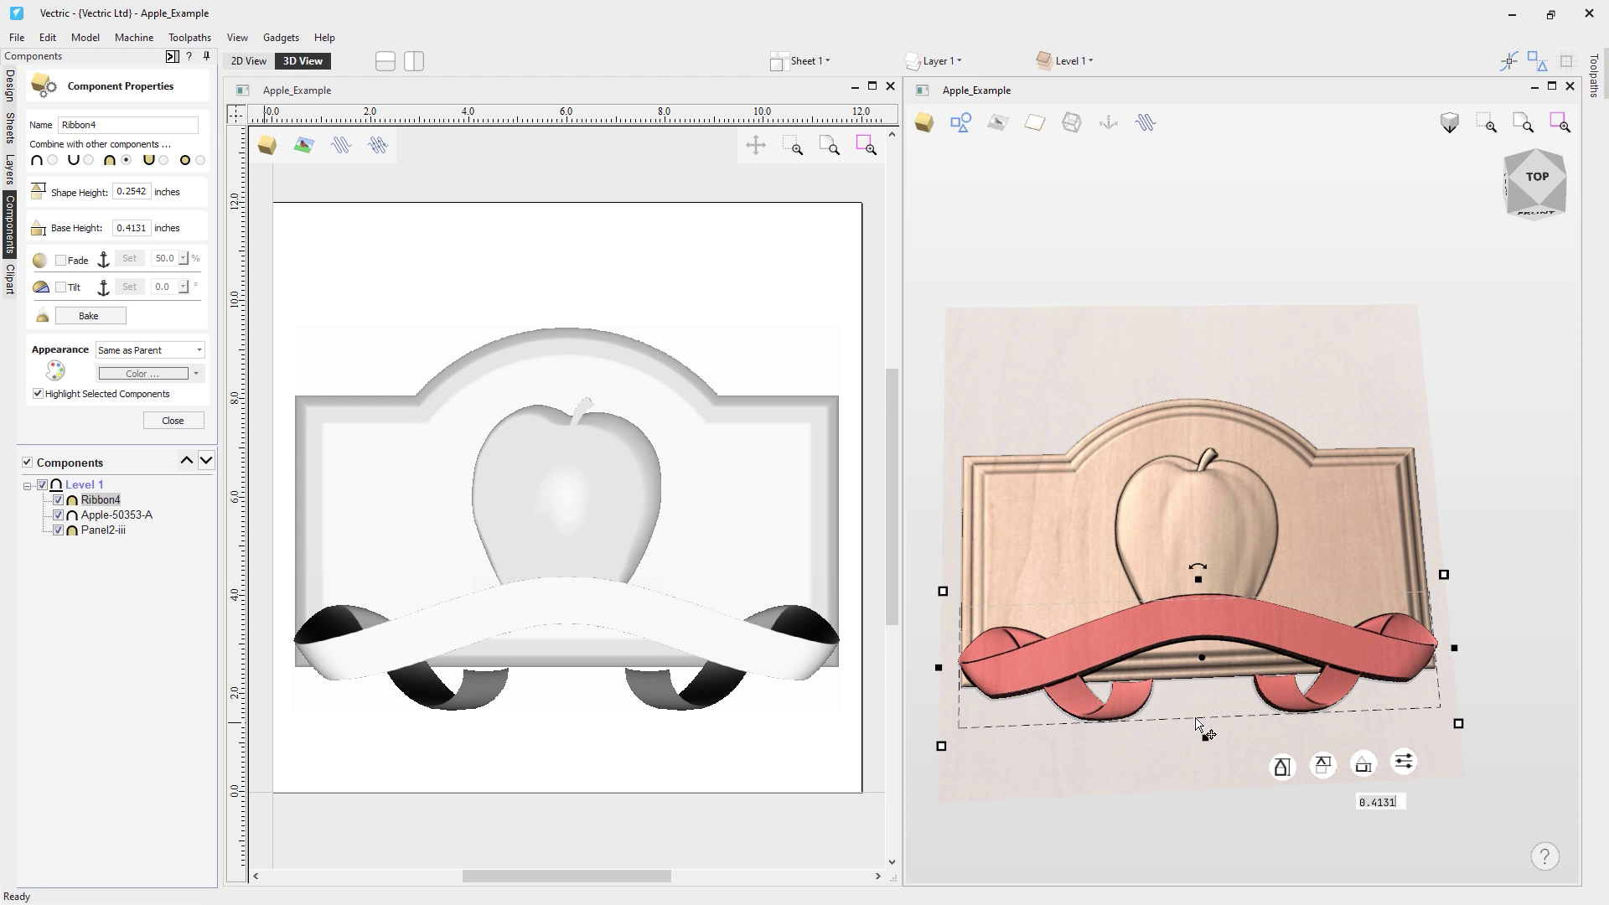
click(174, 421)
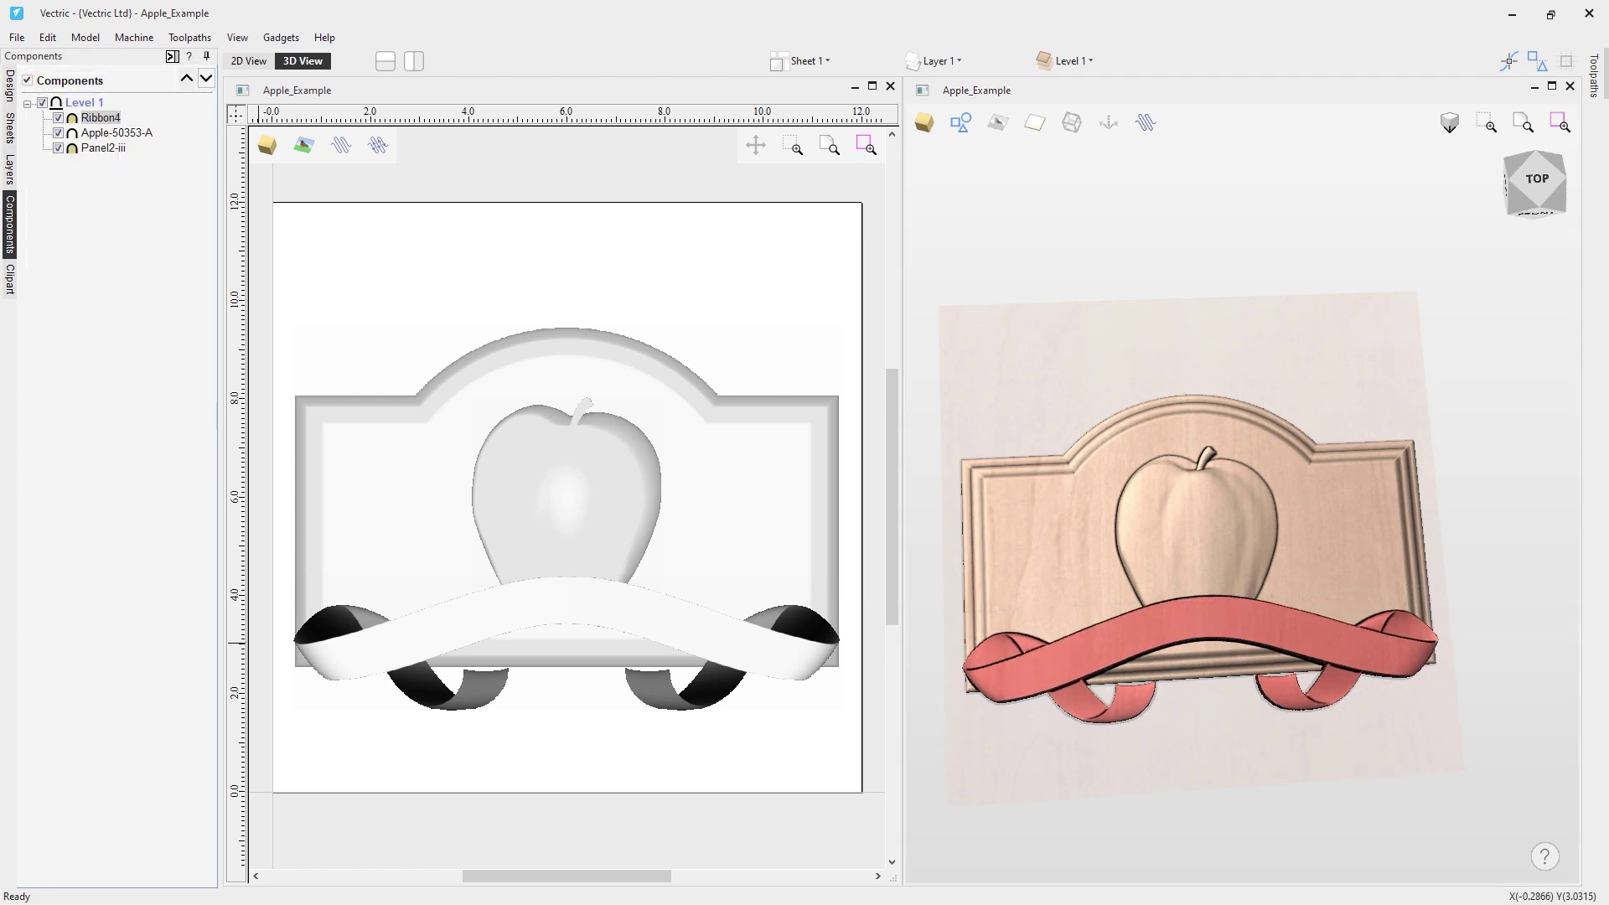
drag(1068, 380, 1523, 162)
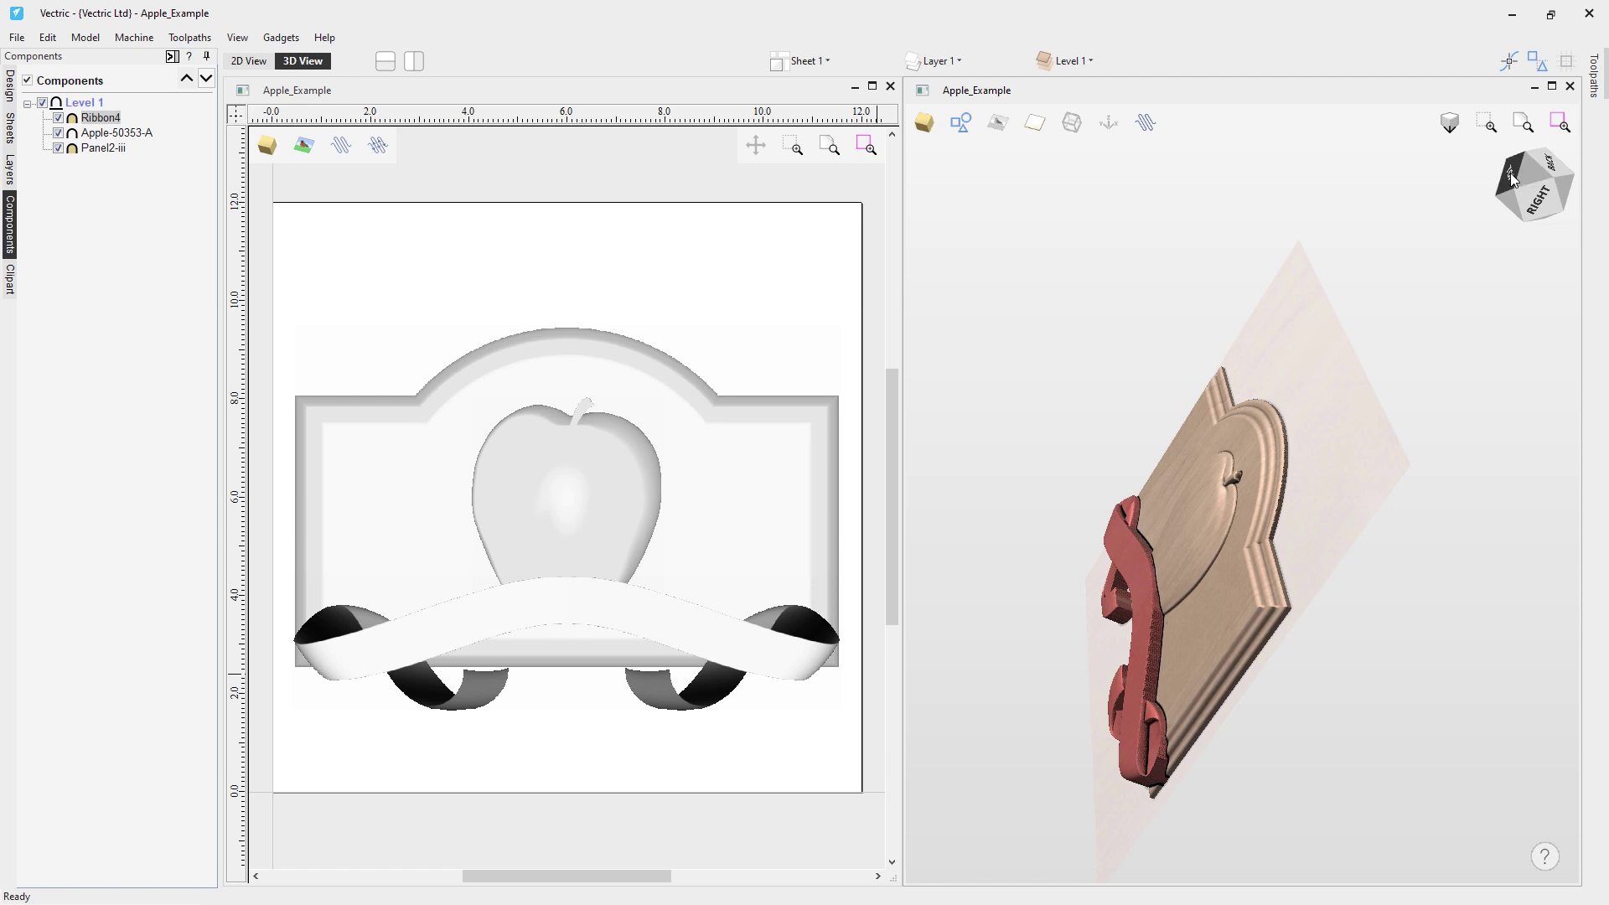
click(1510, 172)
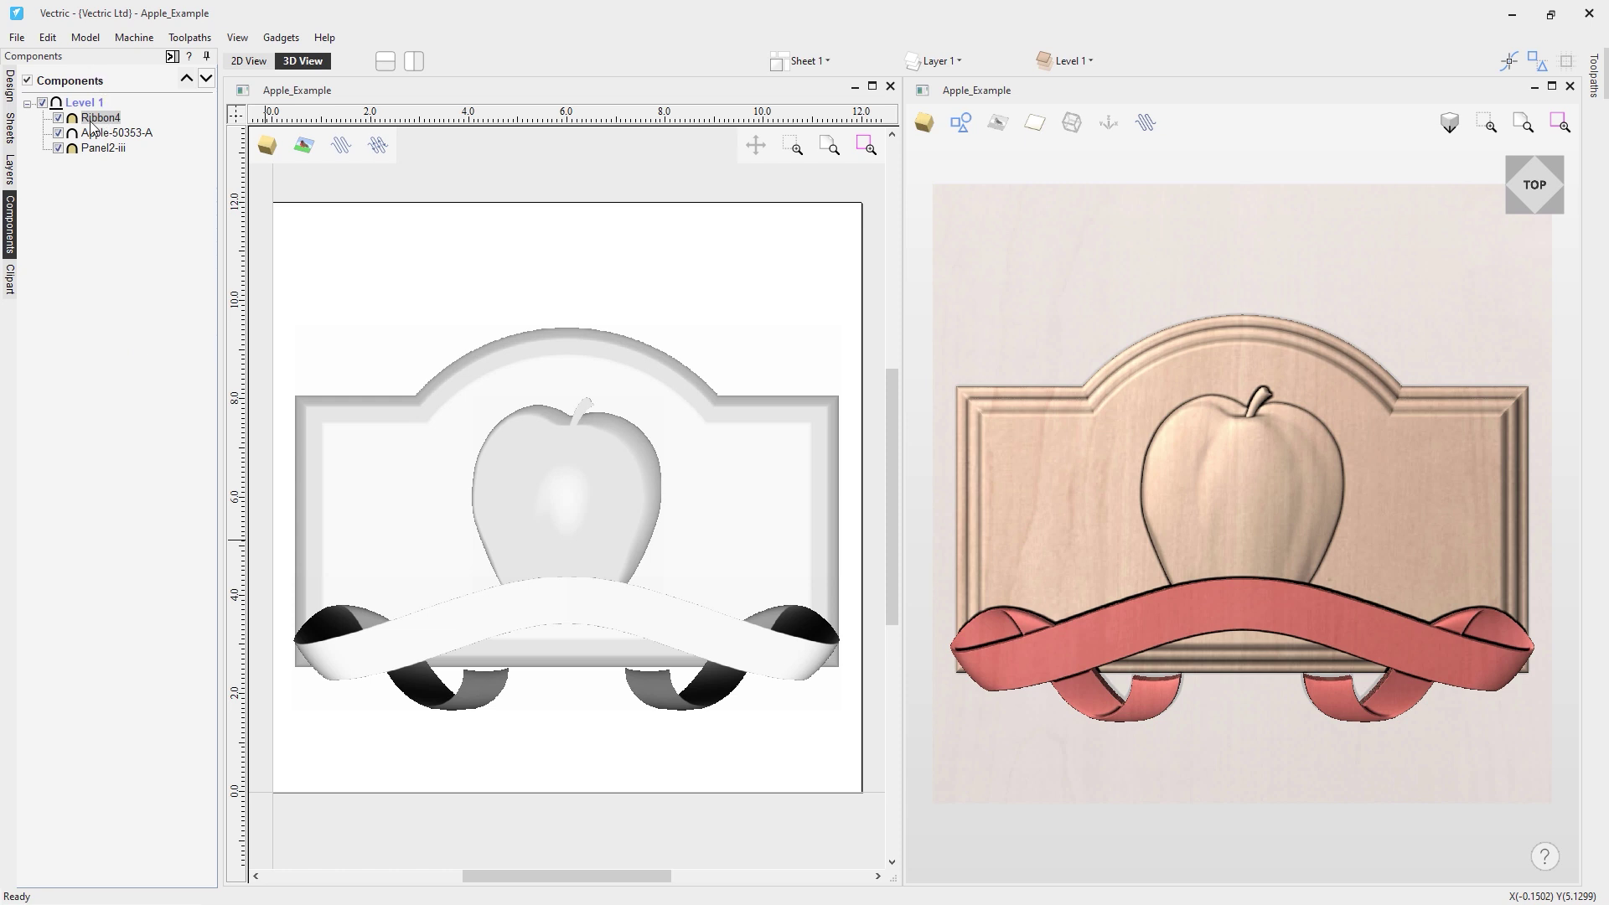
Hide and show the Ribbon4 component again, and delete it from Level 1
click(57, 119)
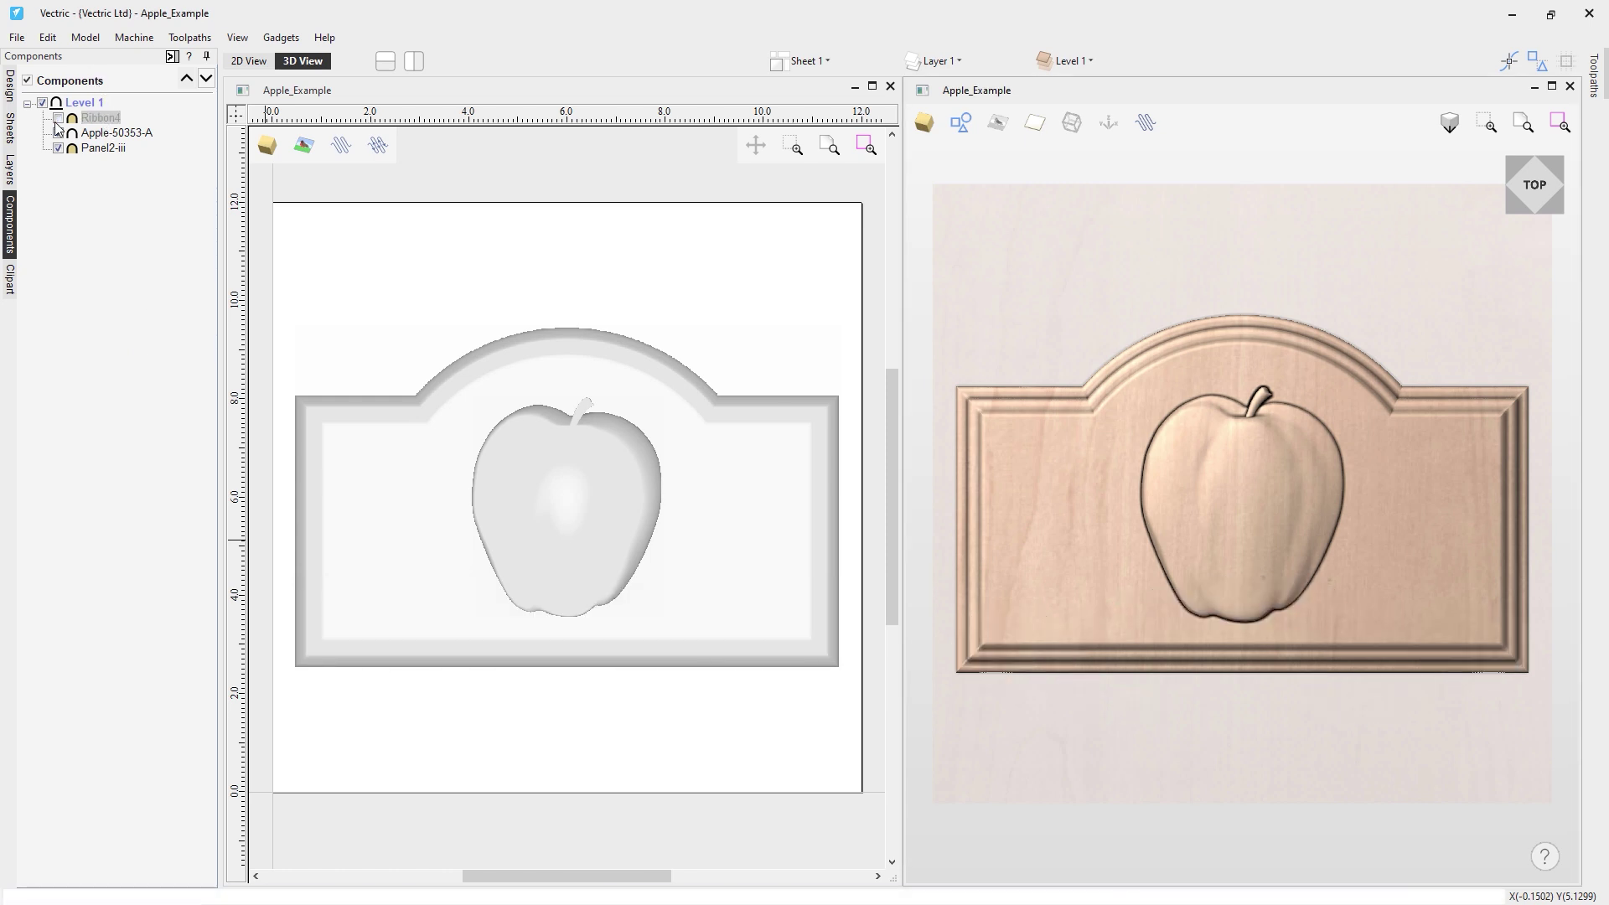
right_click(98, 118)
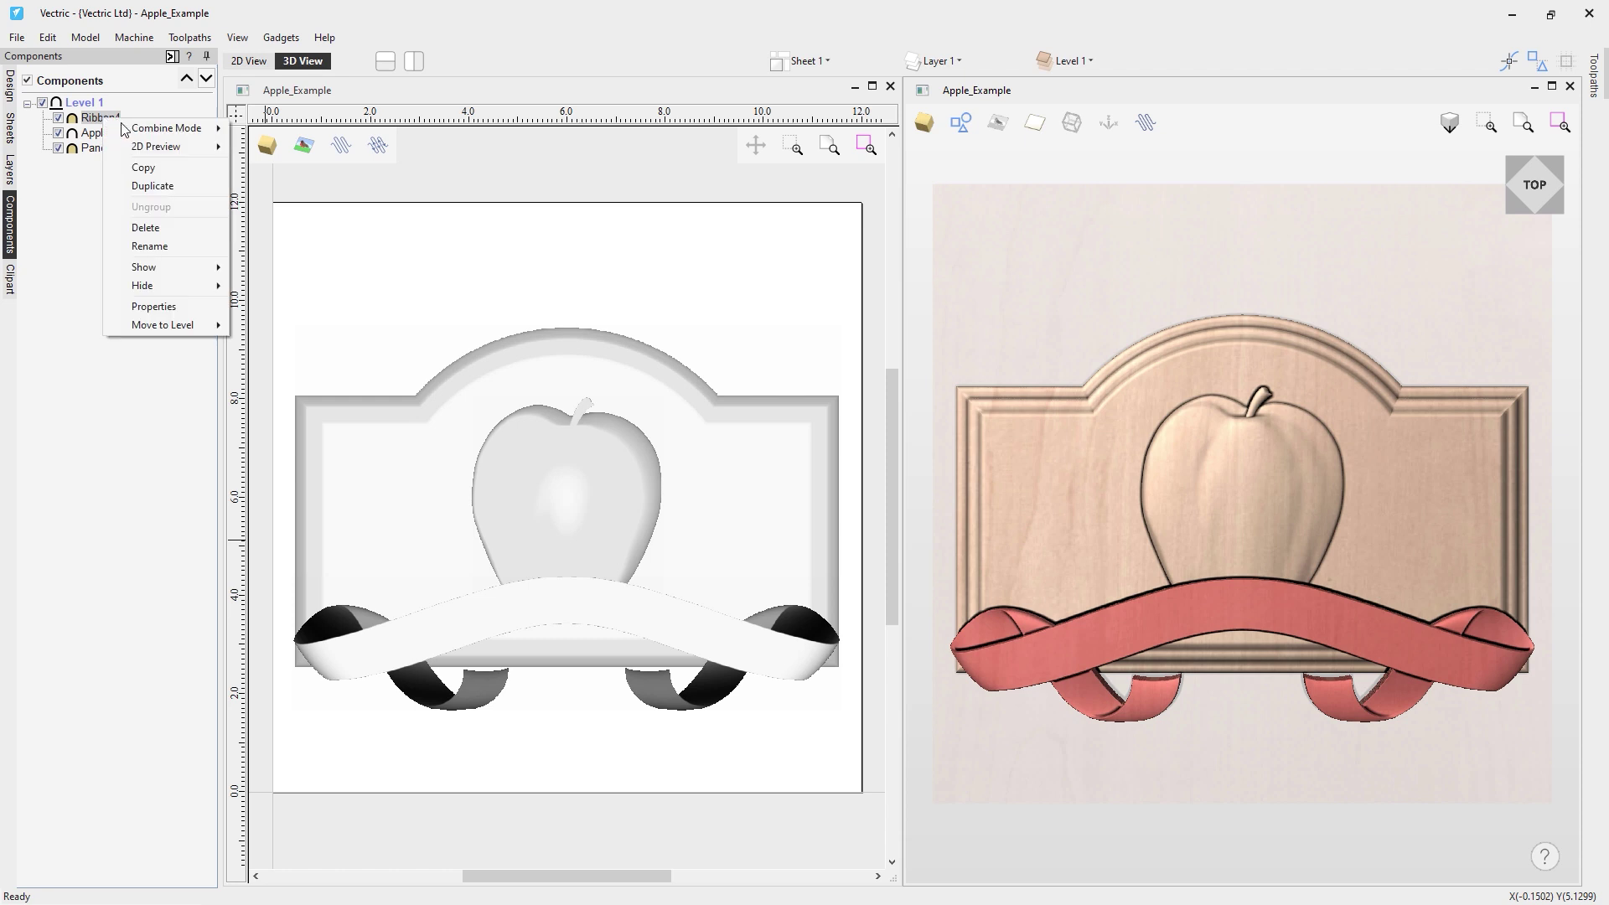
click(79, 273)
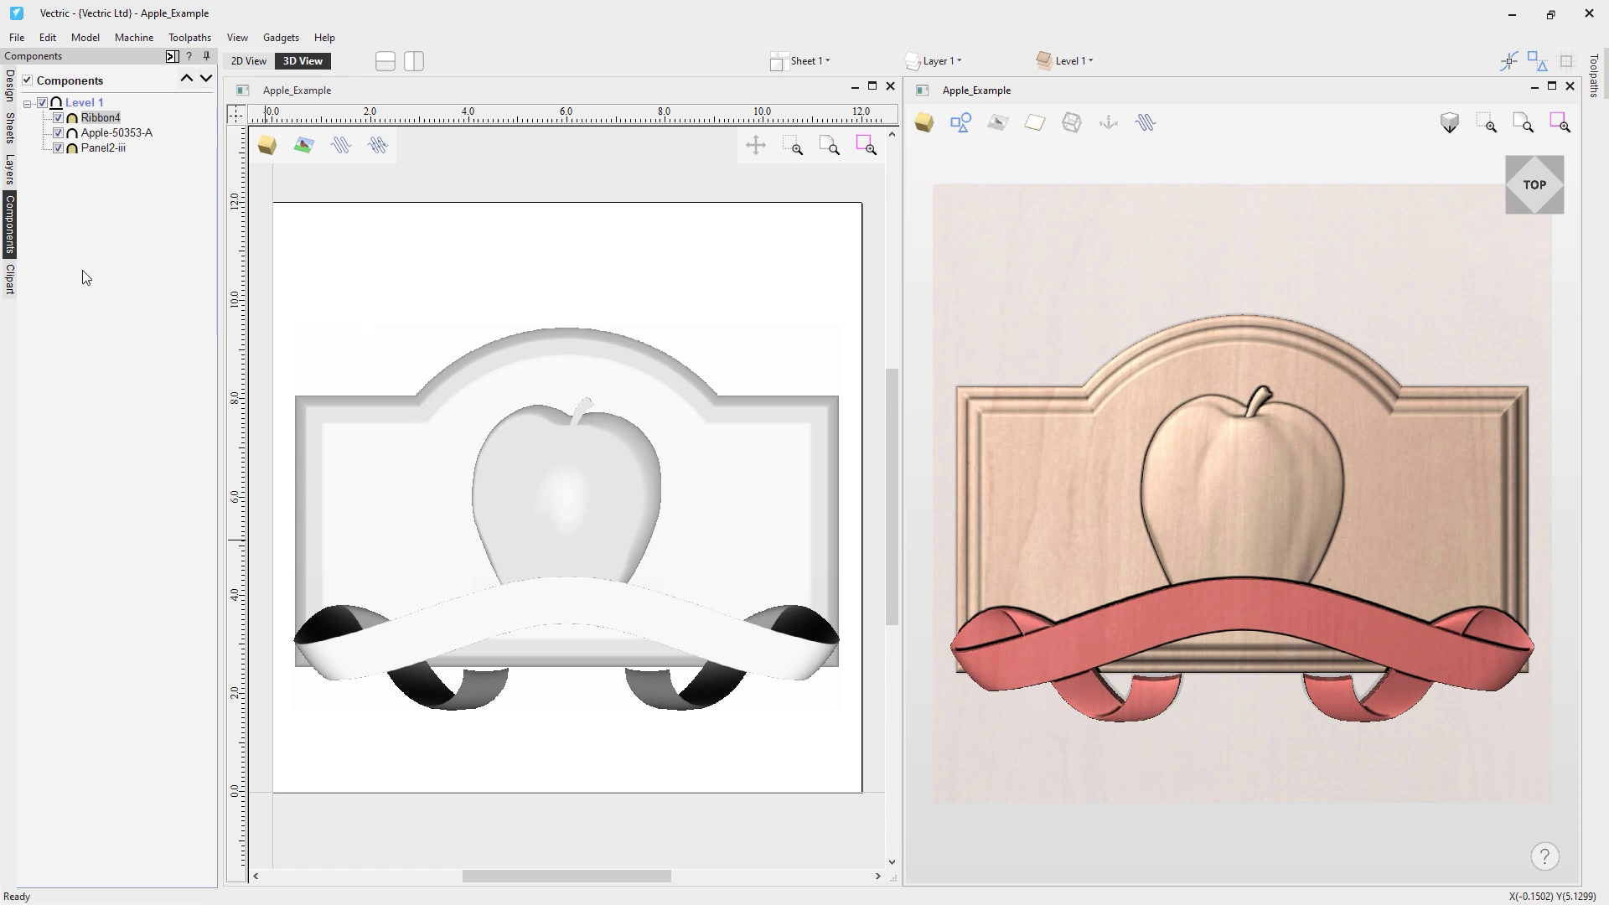
click(101, 120)
key(Delete)
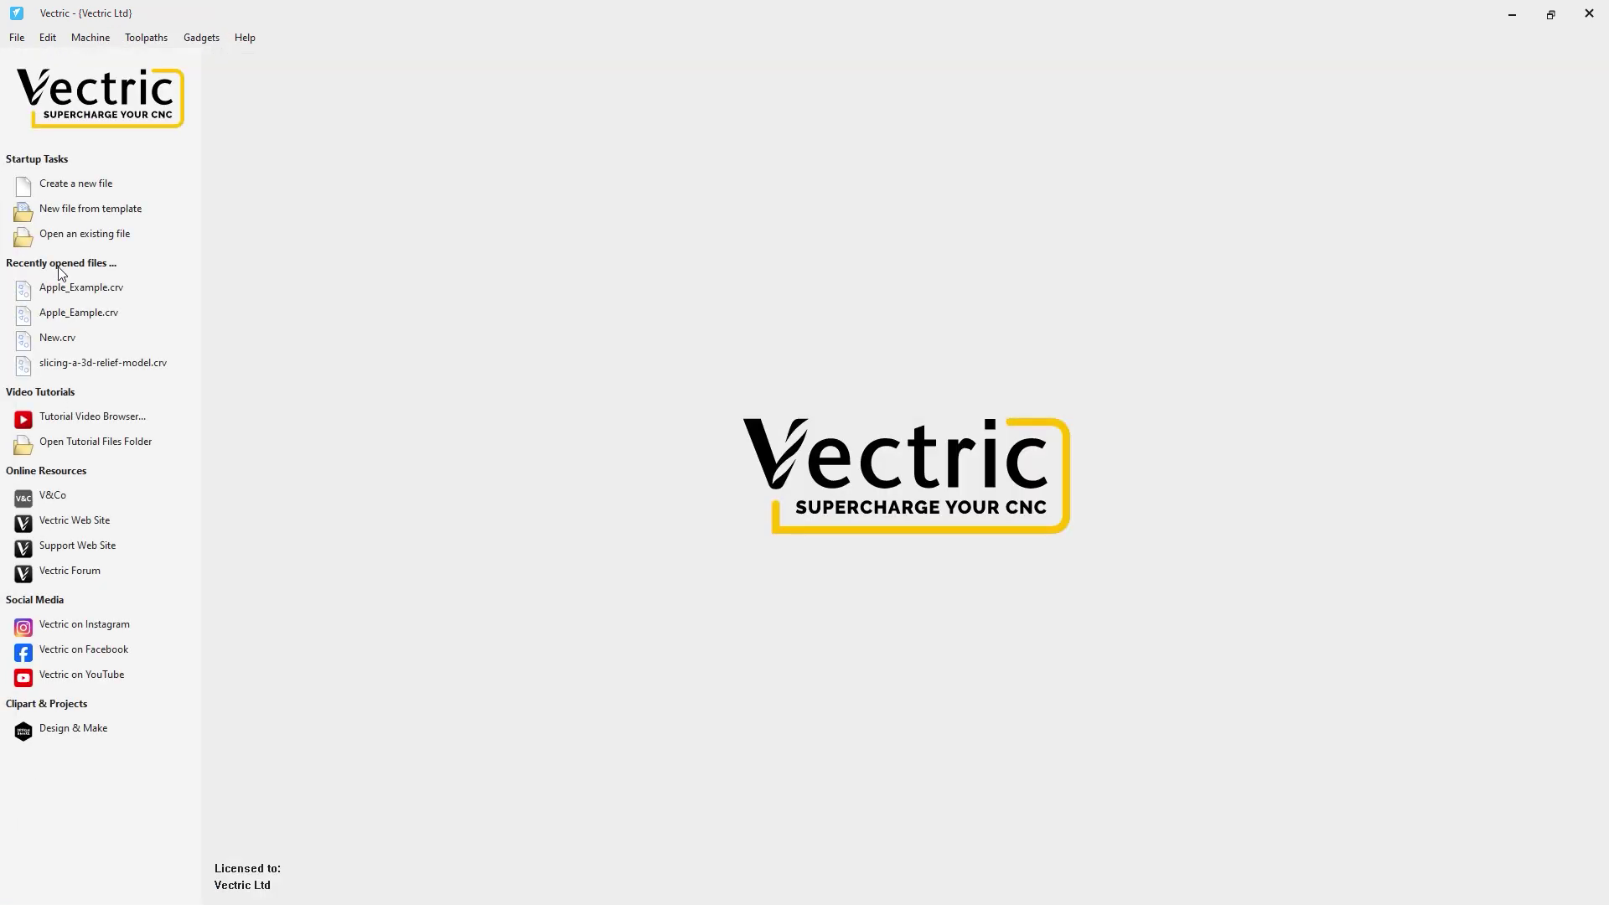
Open the existing file Crest_Example.crv and display its component tree with the 2D and 3D views side by side
click(91, 239)
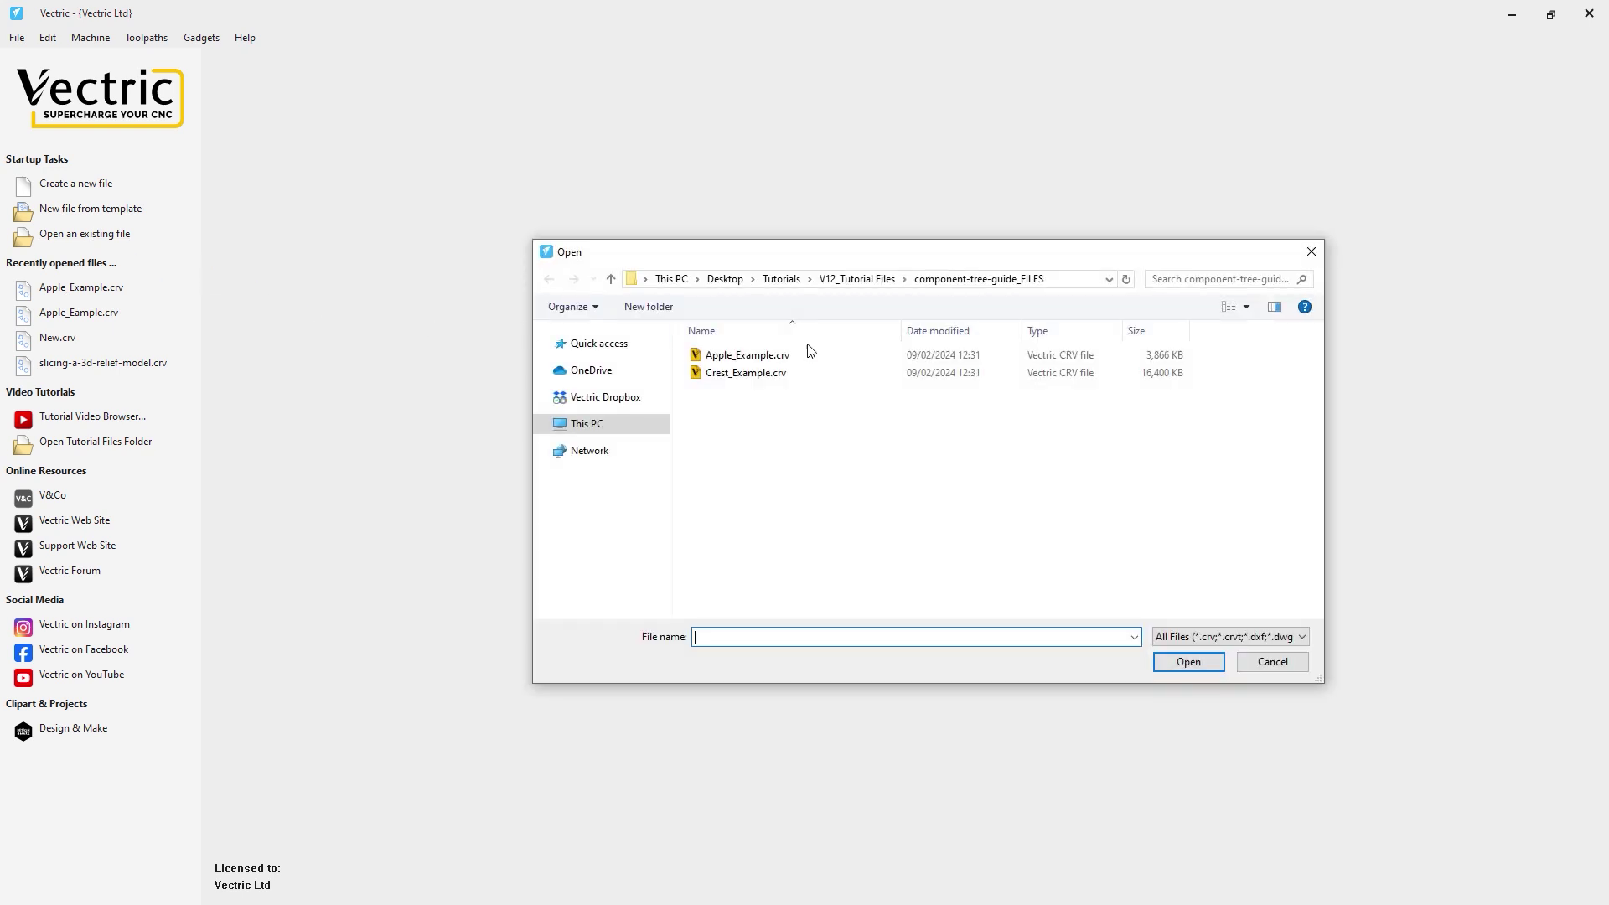
double_click(754, 374)
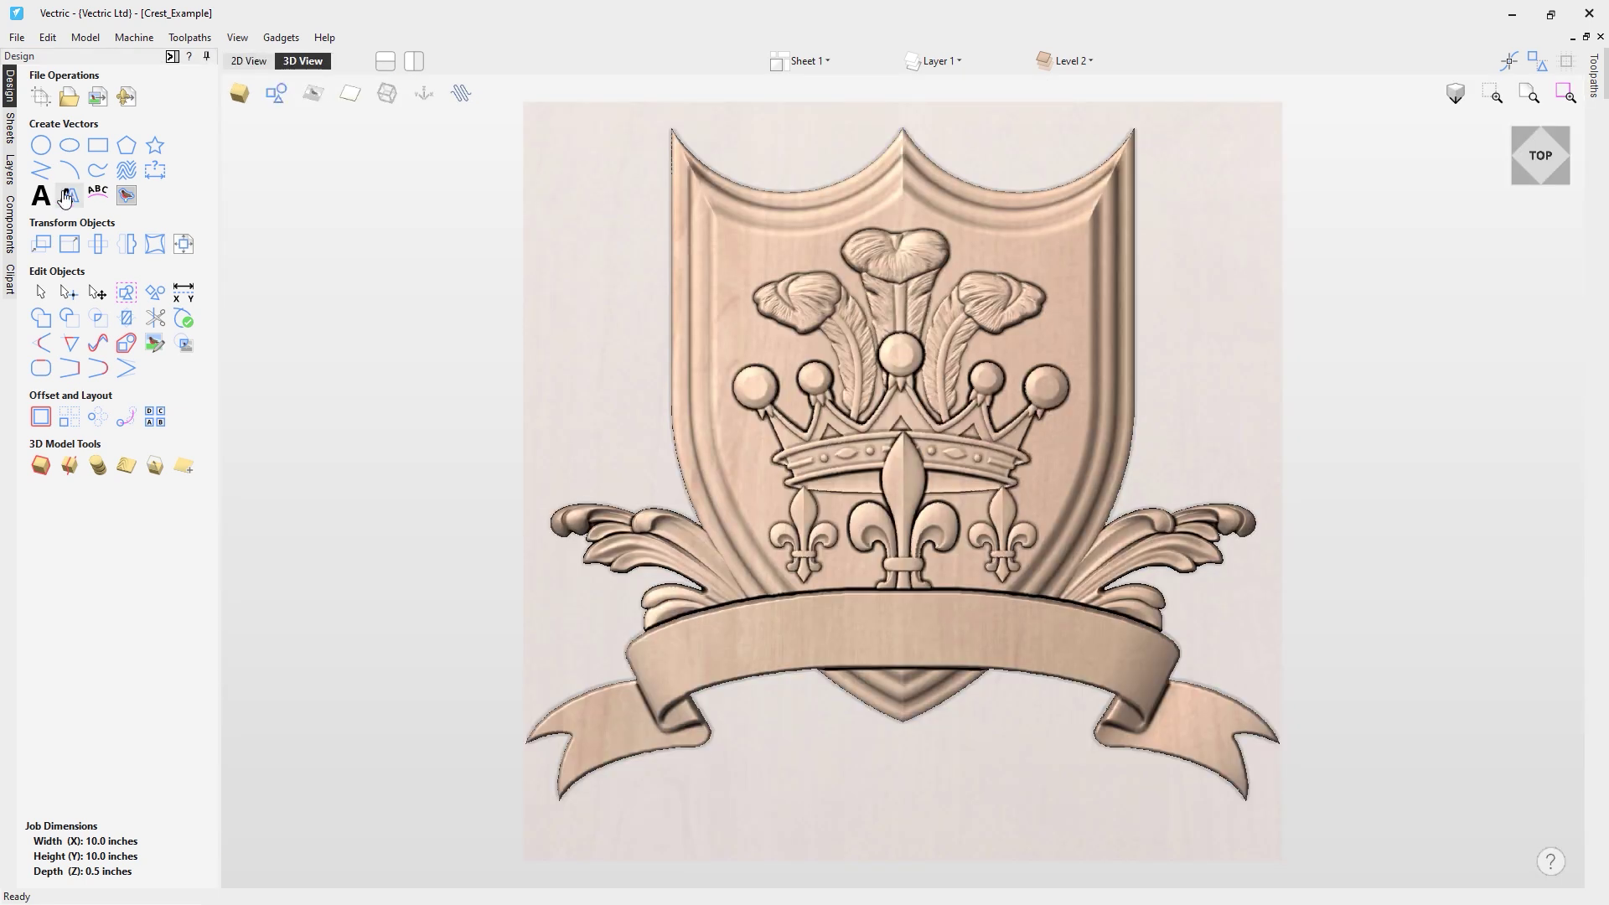
click(9, 206)
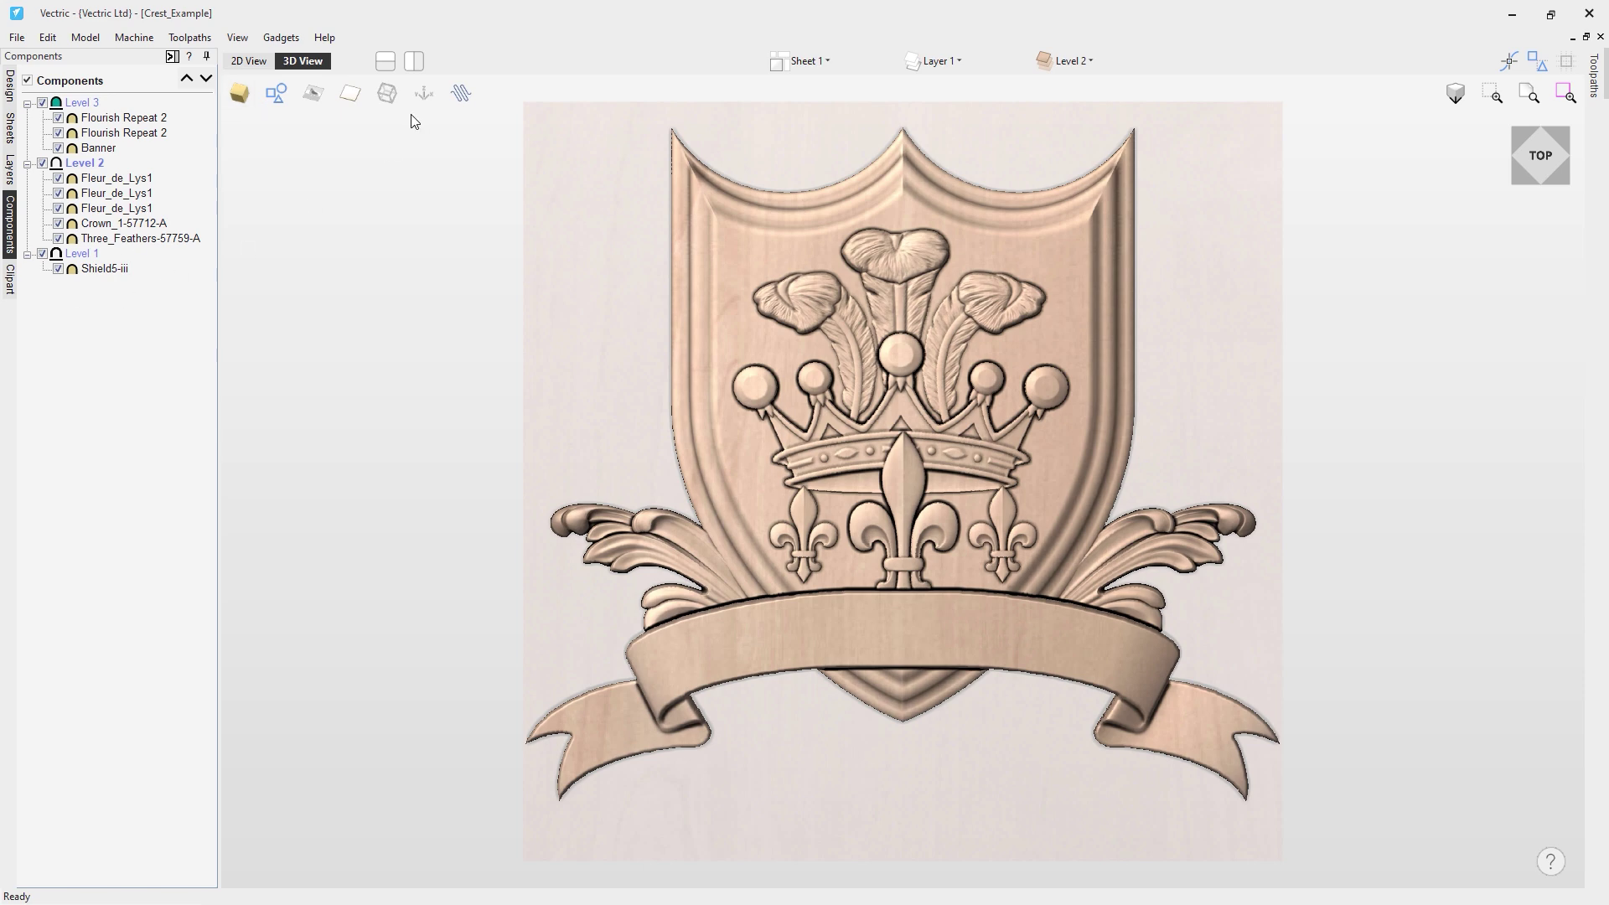
click(412, 63)
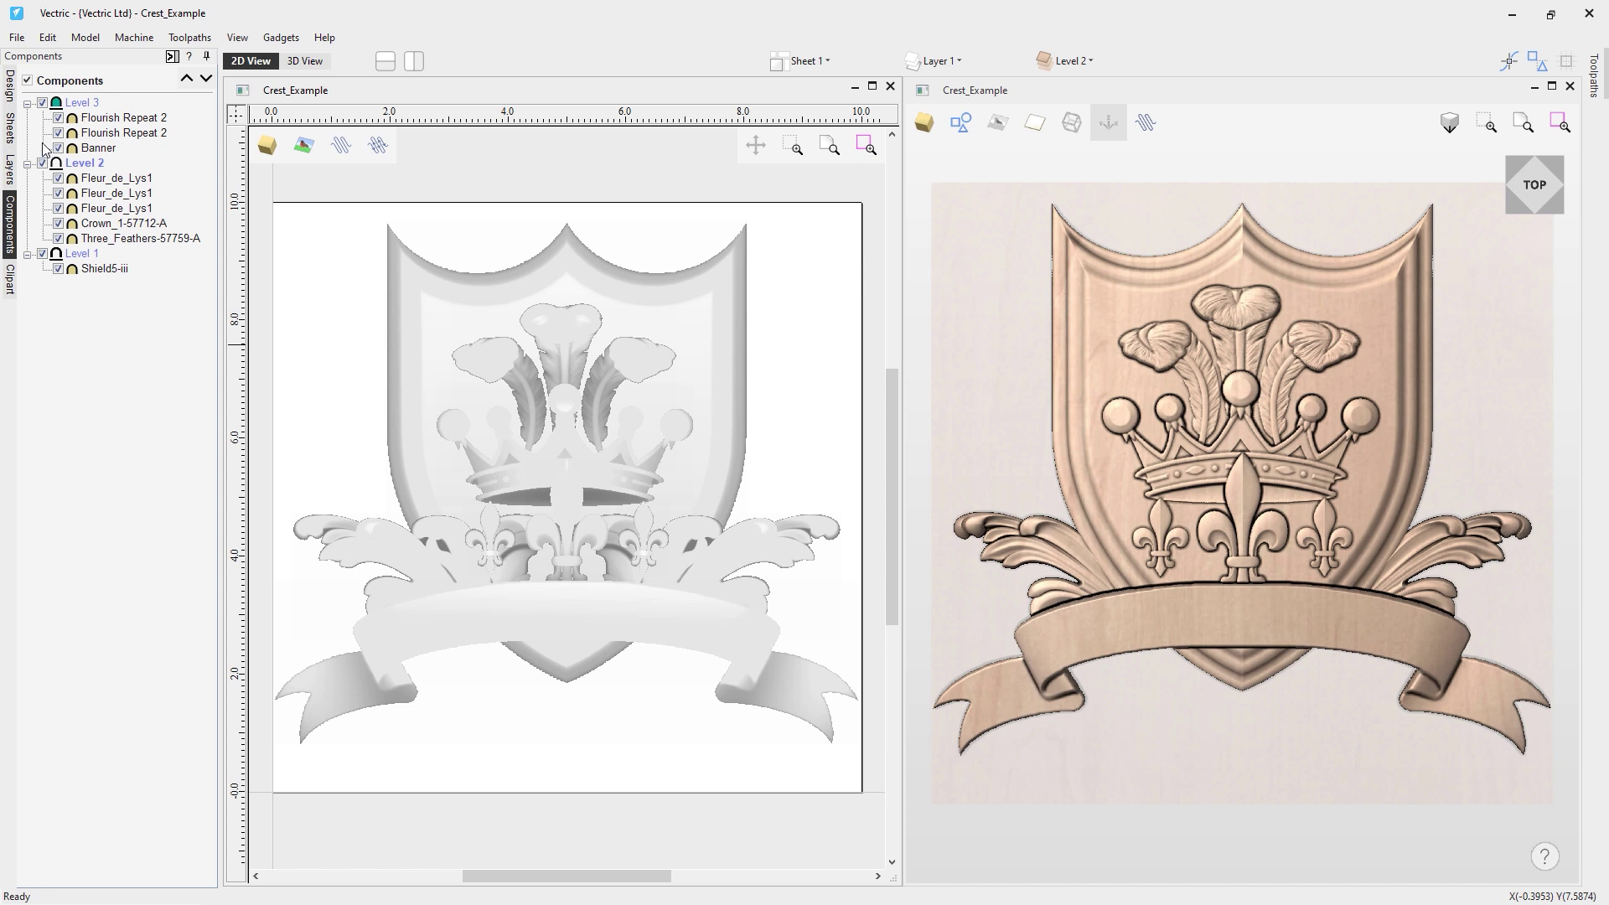
Toggle the visibility of Level 3 and Level 2 to examine which parts of the crest each level holds
click(43, 104)
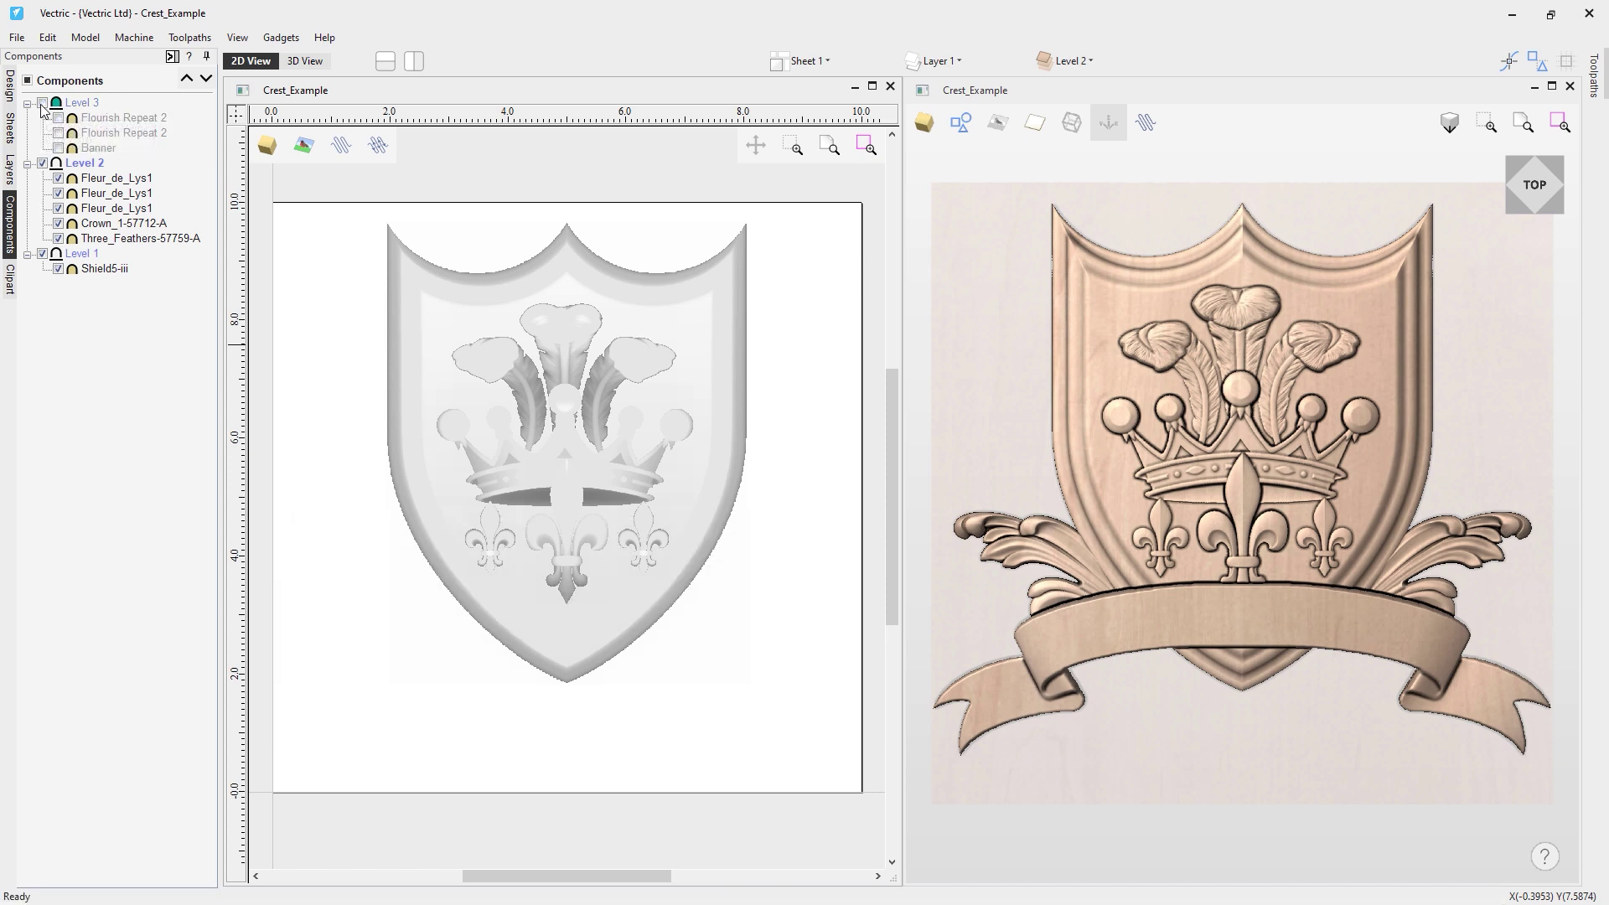
click(43, 104)
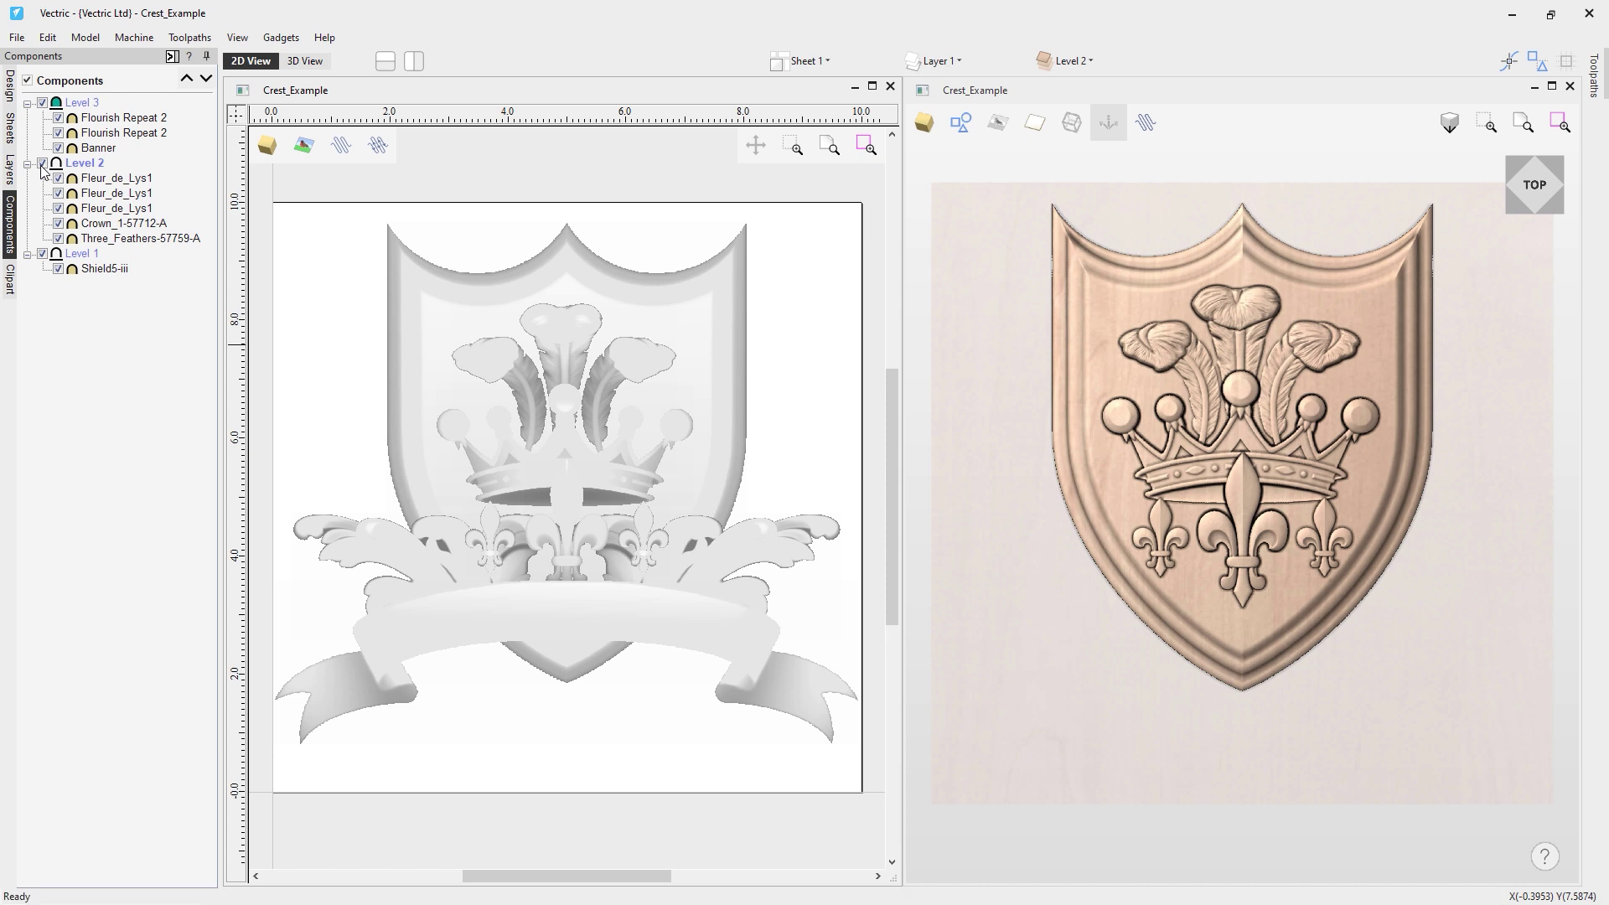
click(43, 165)
click(43, 164)
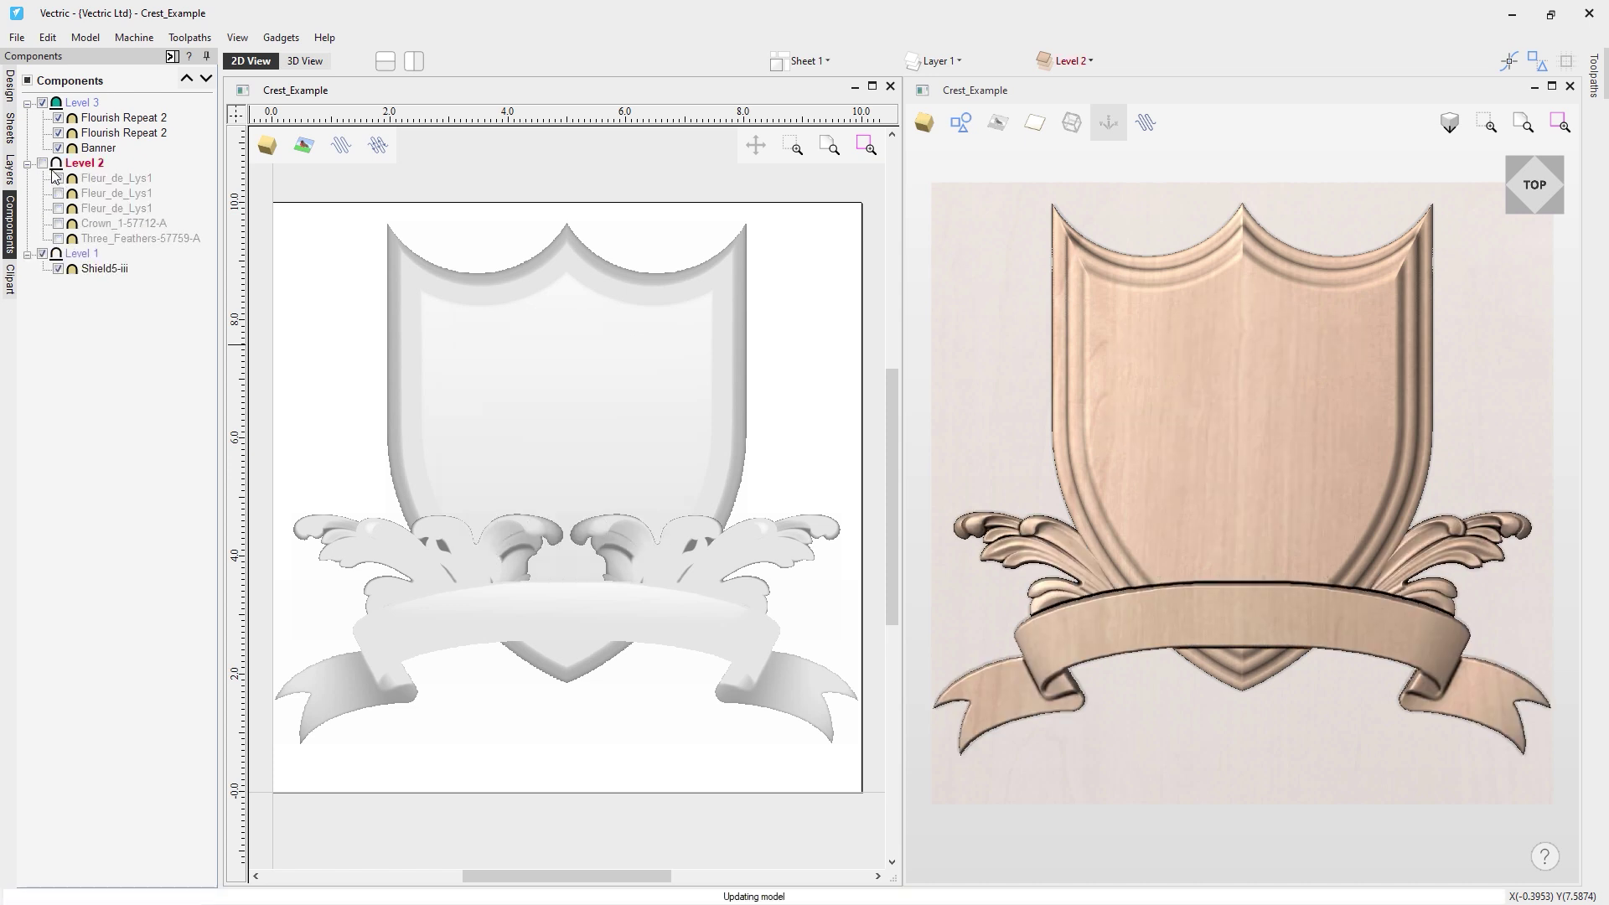
Hide all the components, preview Level 1 on its own, and show only Level 2
click(29, 81)
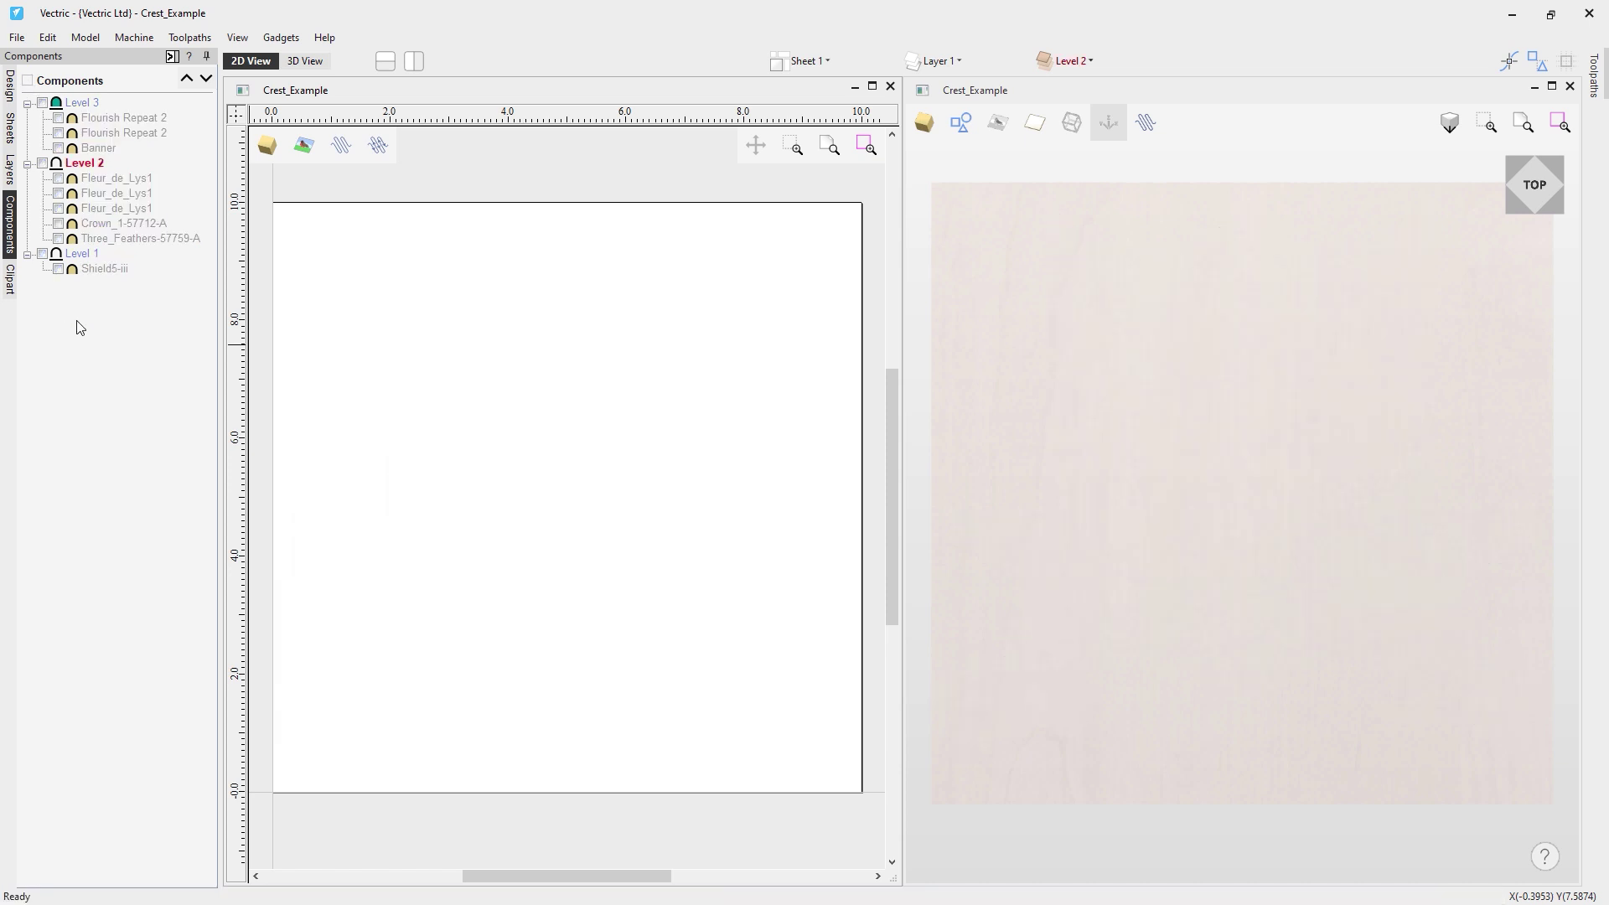
click(43, 254)
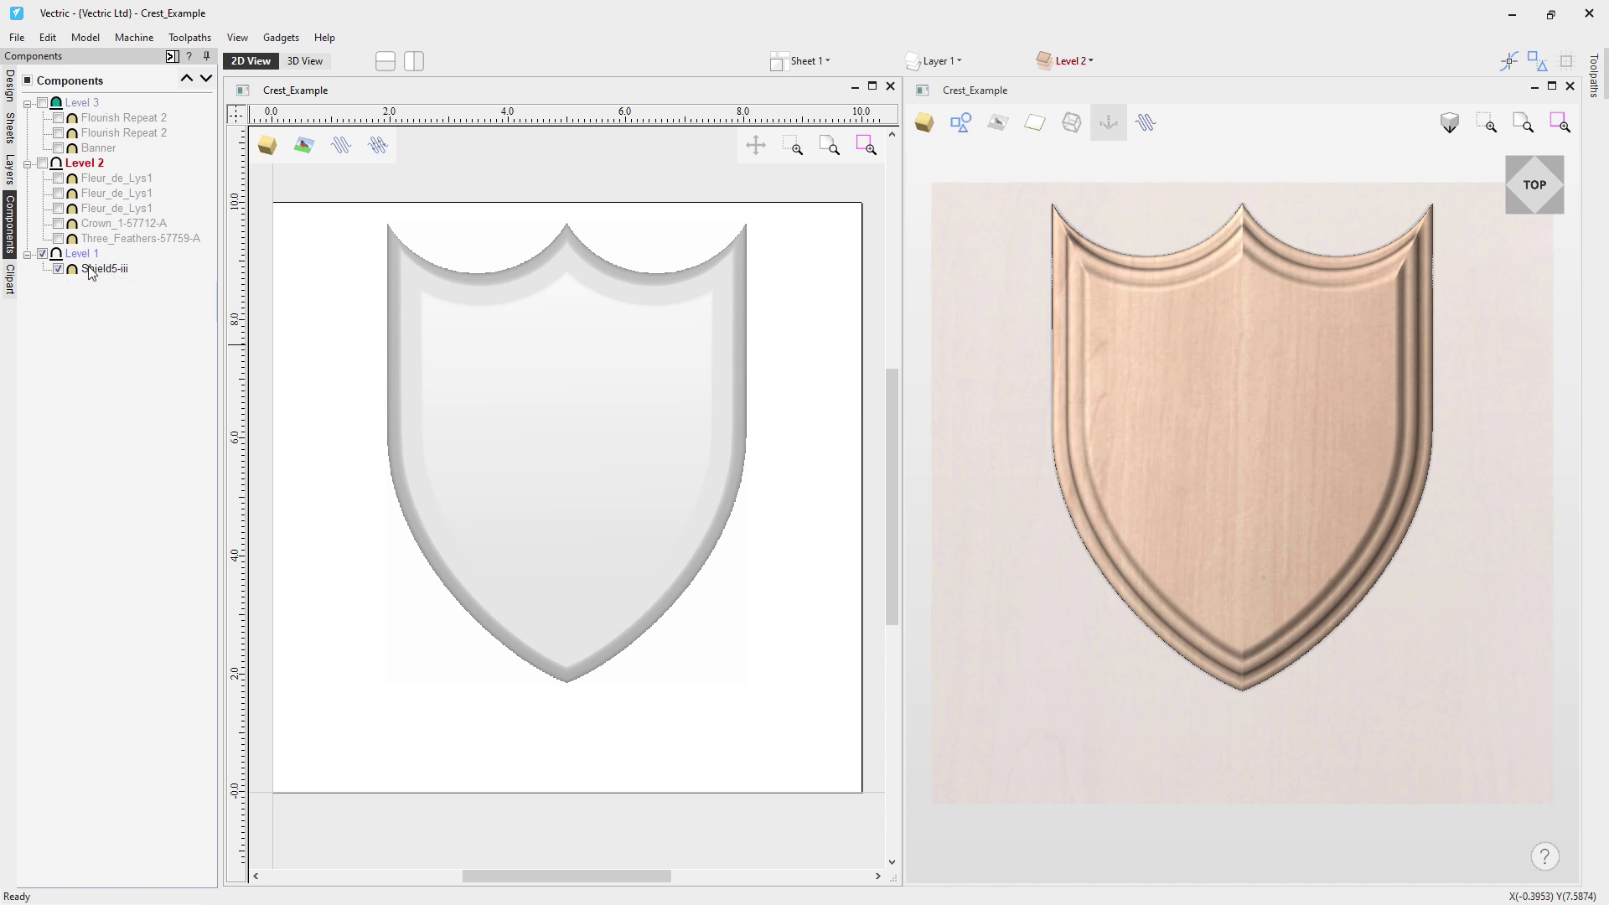
click(42, 255)
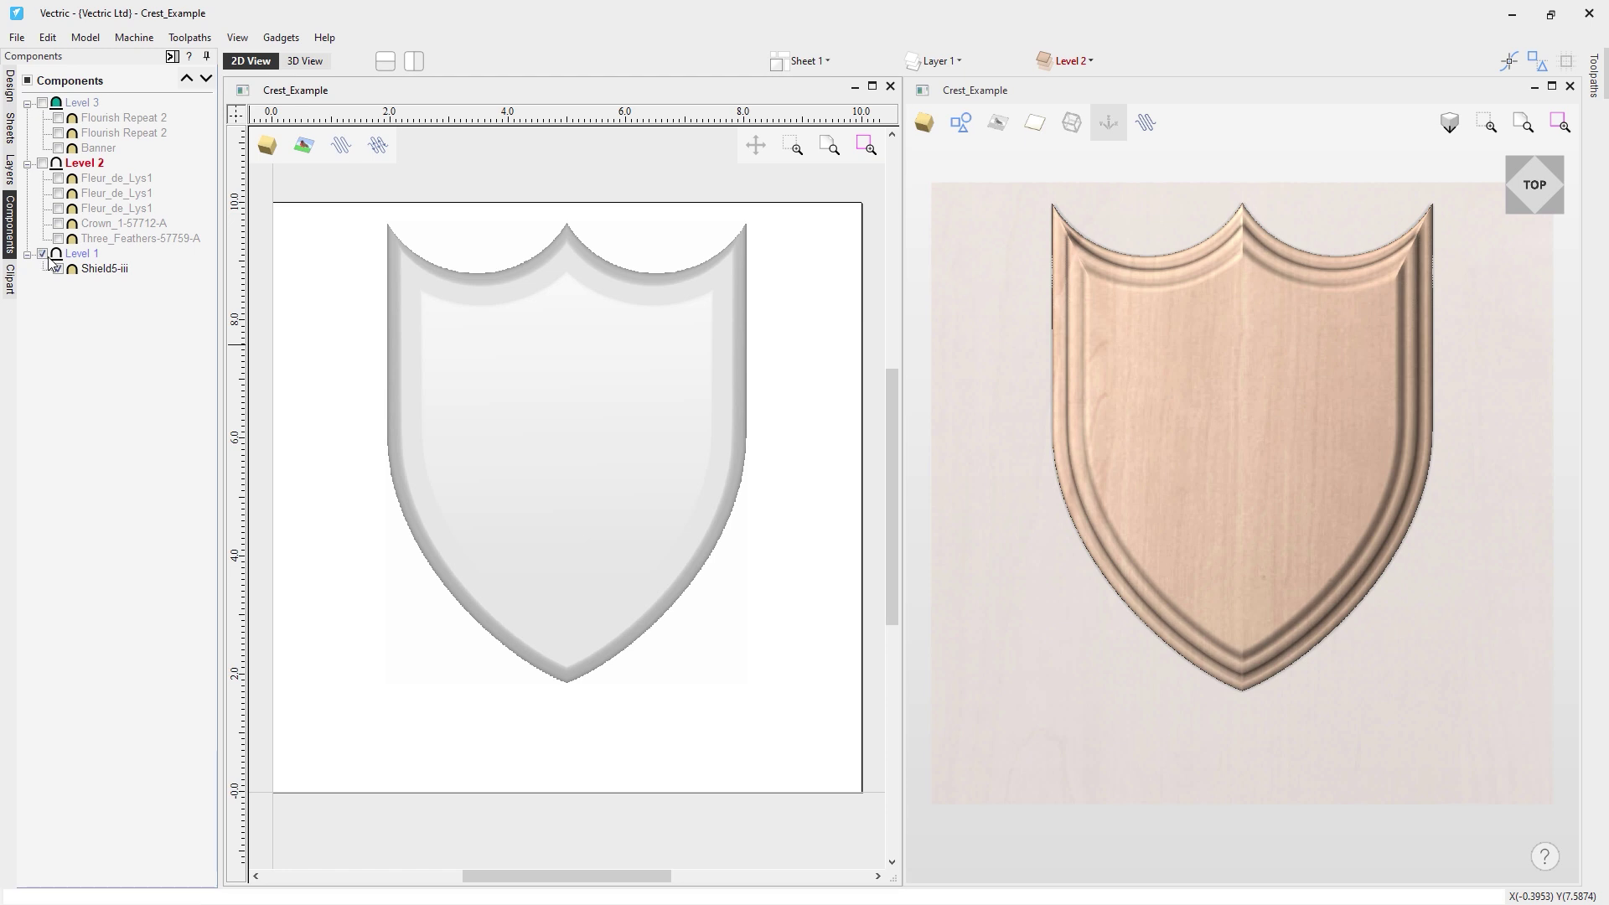
click(42, 164)
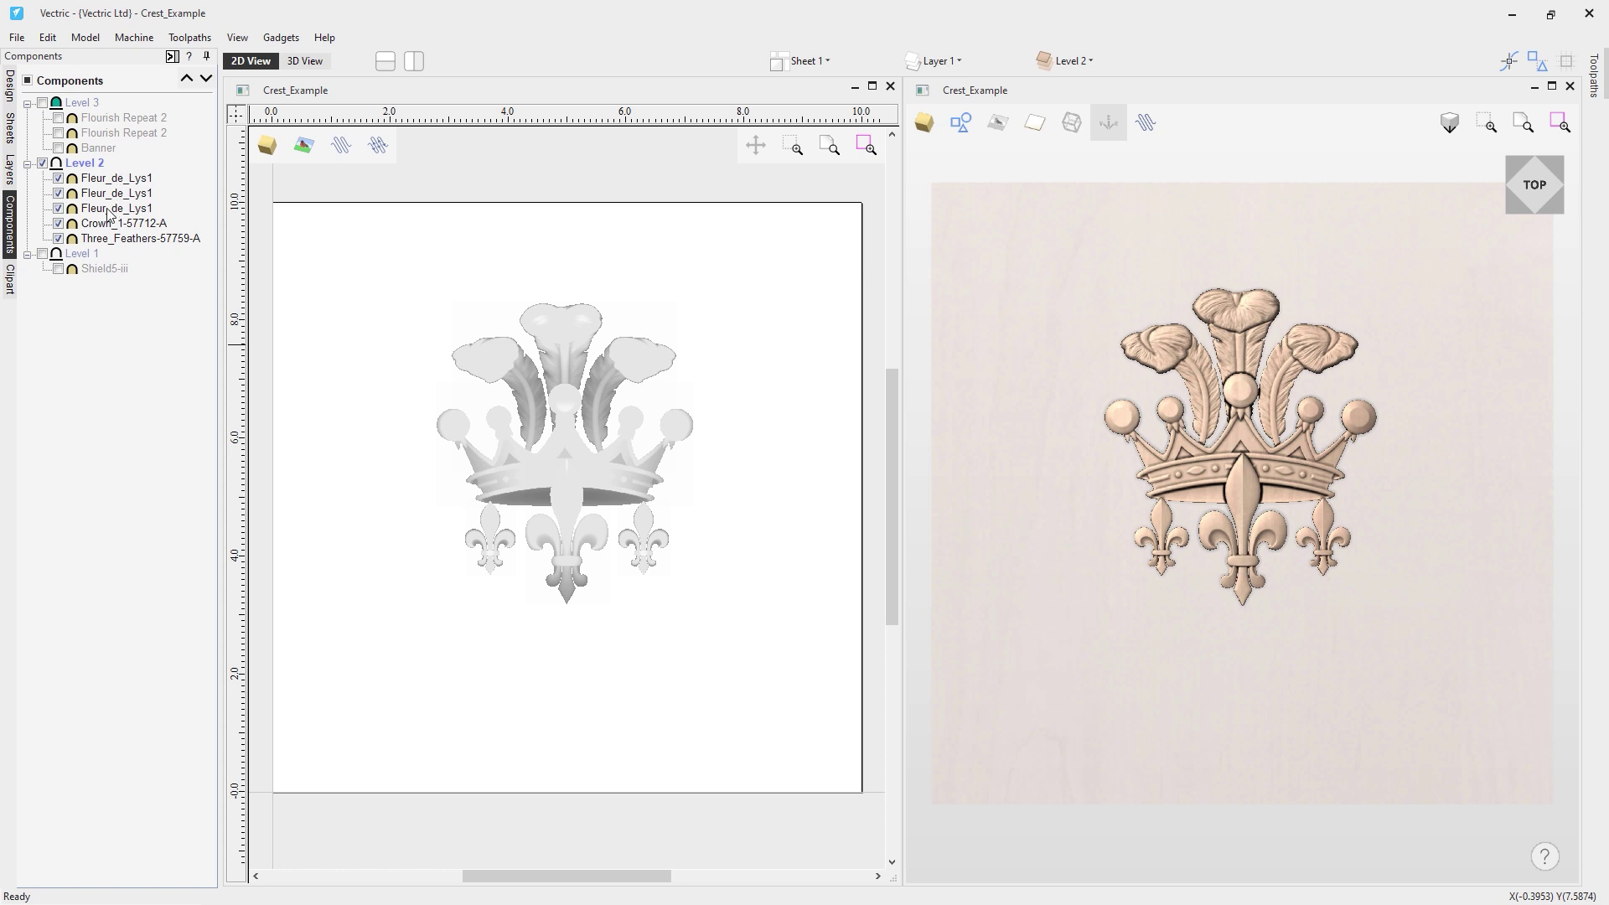
Show only the Three_Feathers-57759-A component, and turn the Crown_1-57712-A component's visibility back on
click(143, 239)
right_click(142, 239)
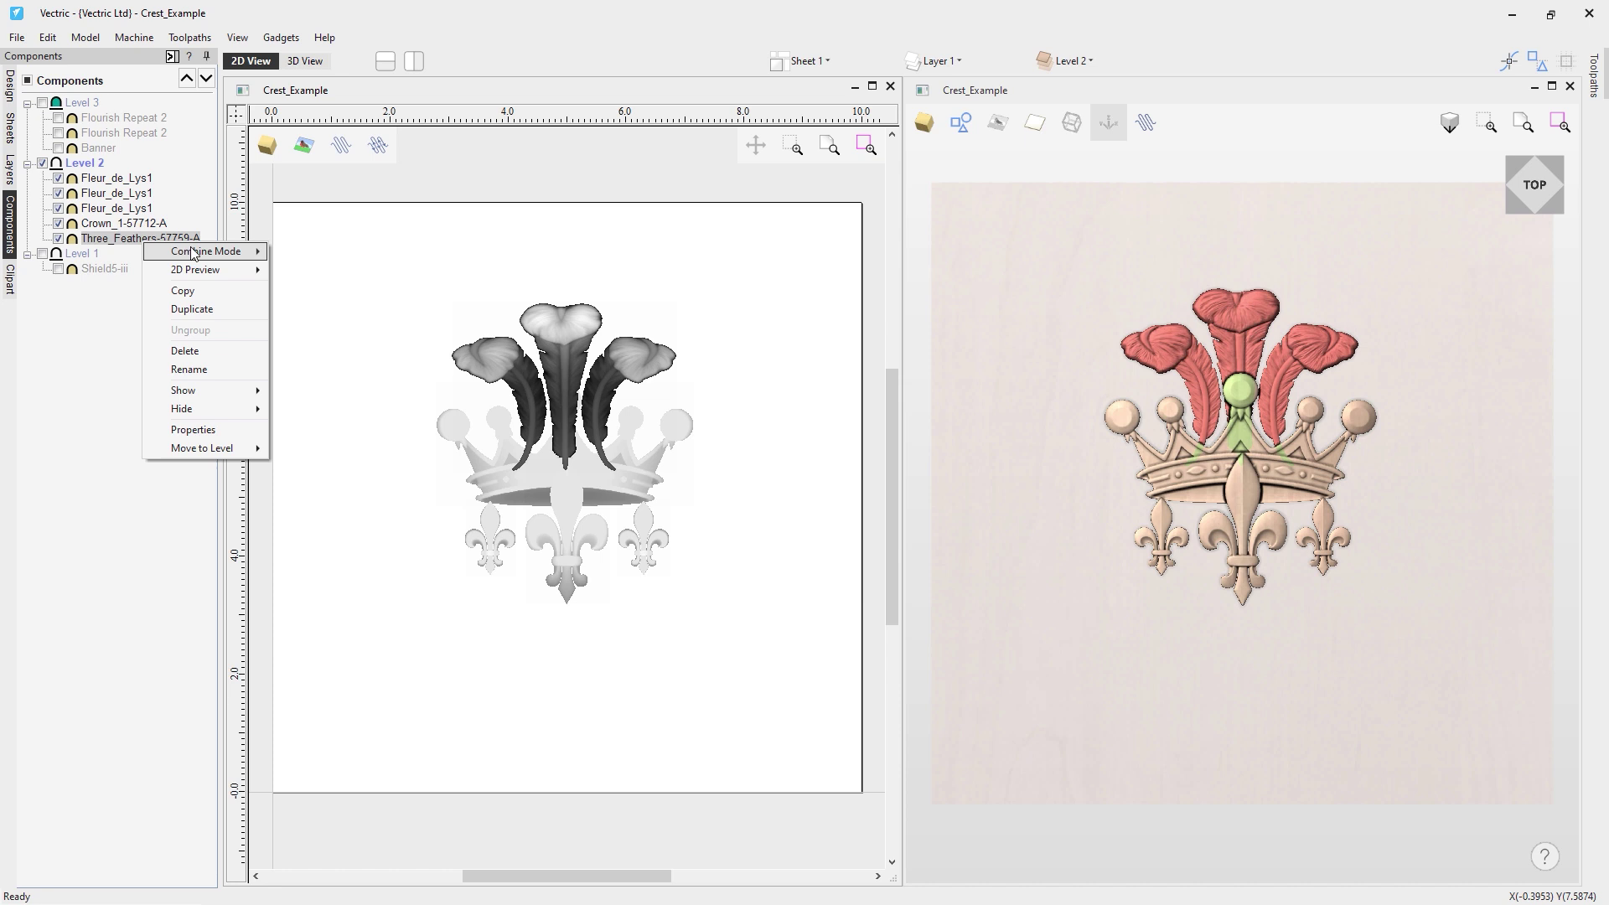
mouse_move(251, 391)
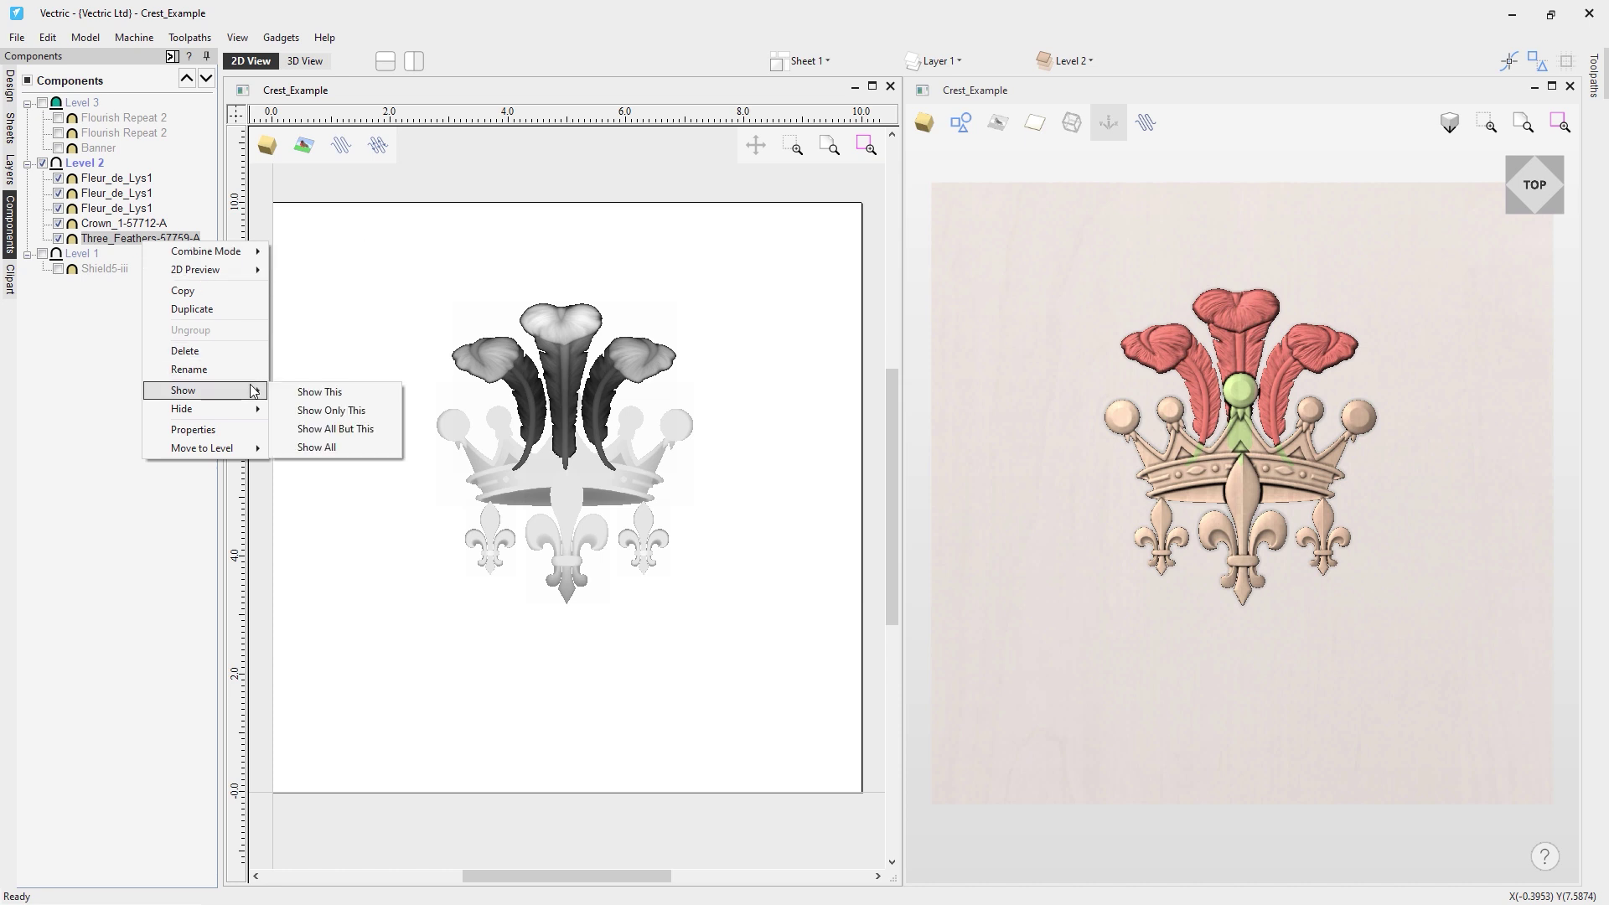
click(333, 410)
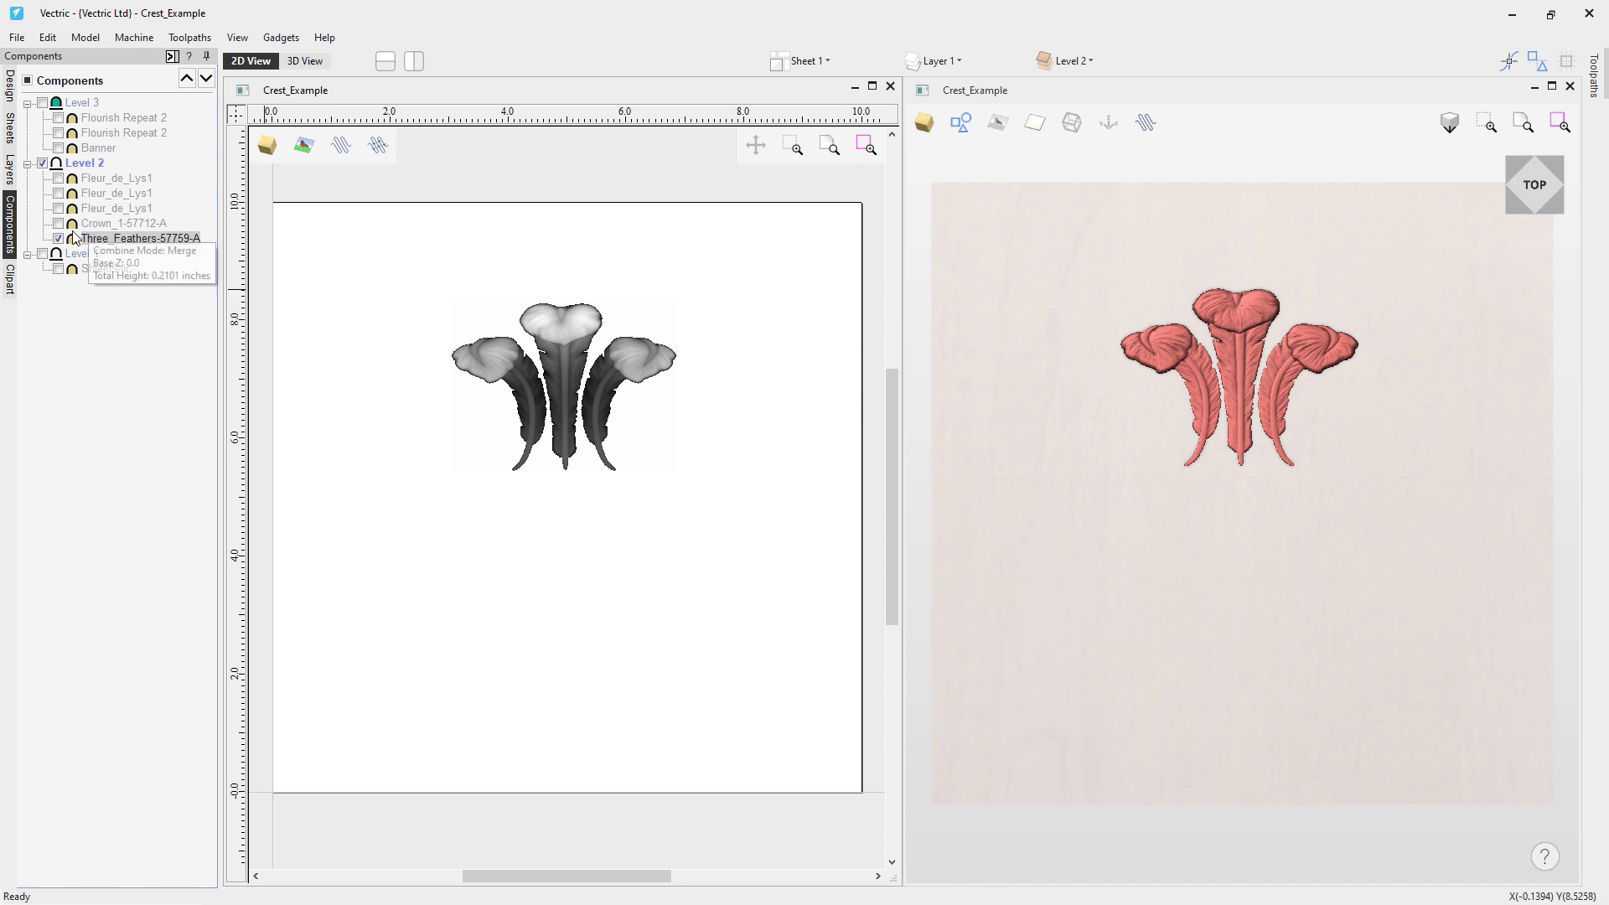
click(58, 223)
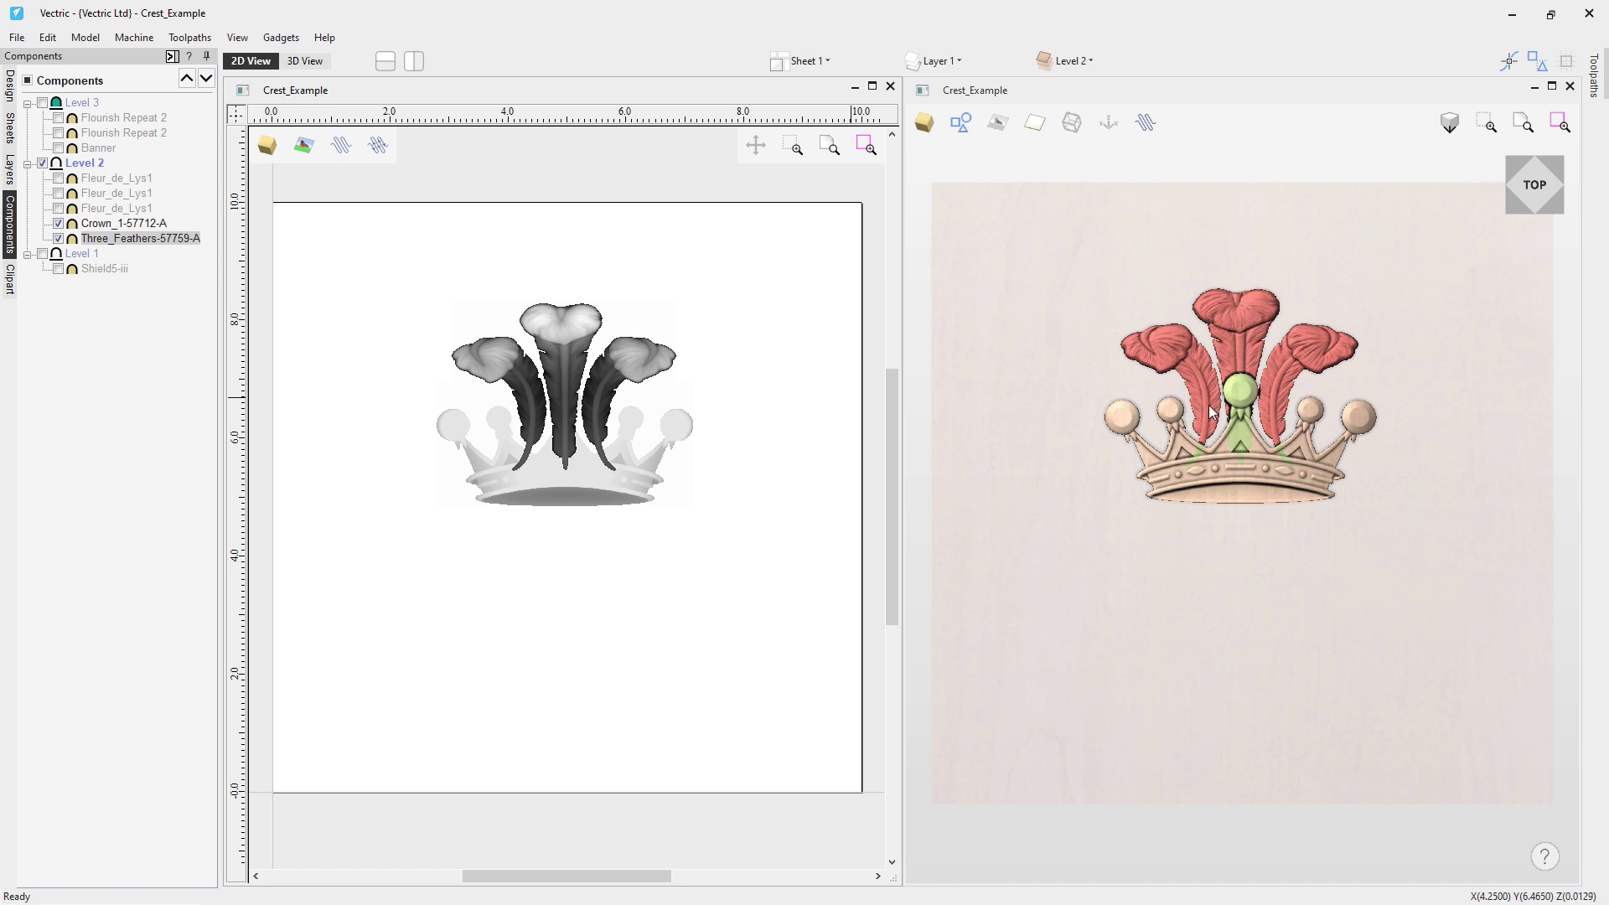
Turn on the central Fleur_de_Lys1 component beneath the crown and inspect in 3D how it combines with the crown and feathers
drag(1235, 494, 1205, 543)
scroll(1246, 414, up, 5)
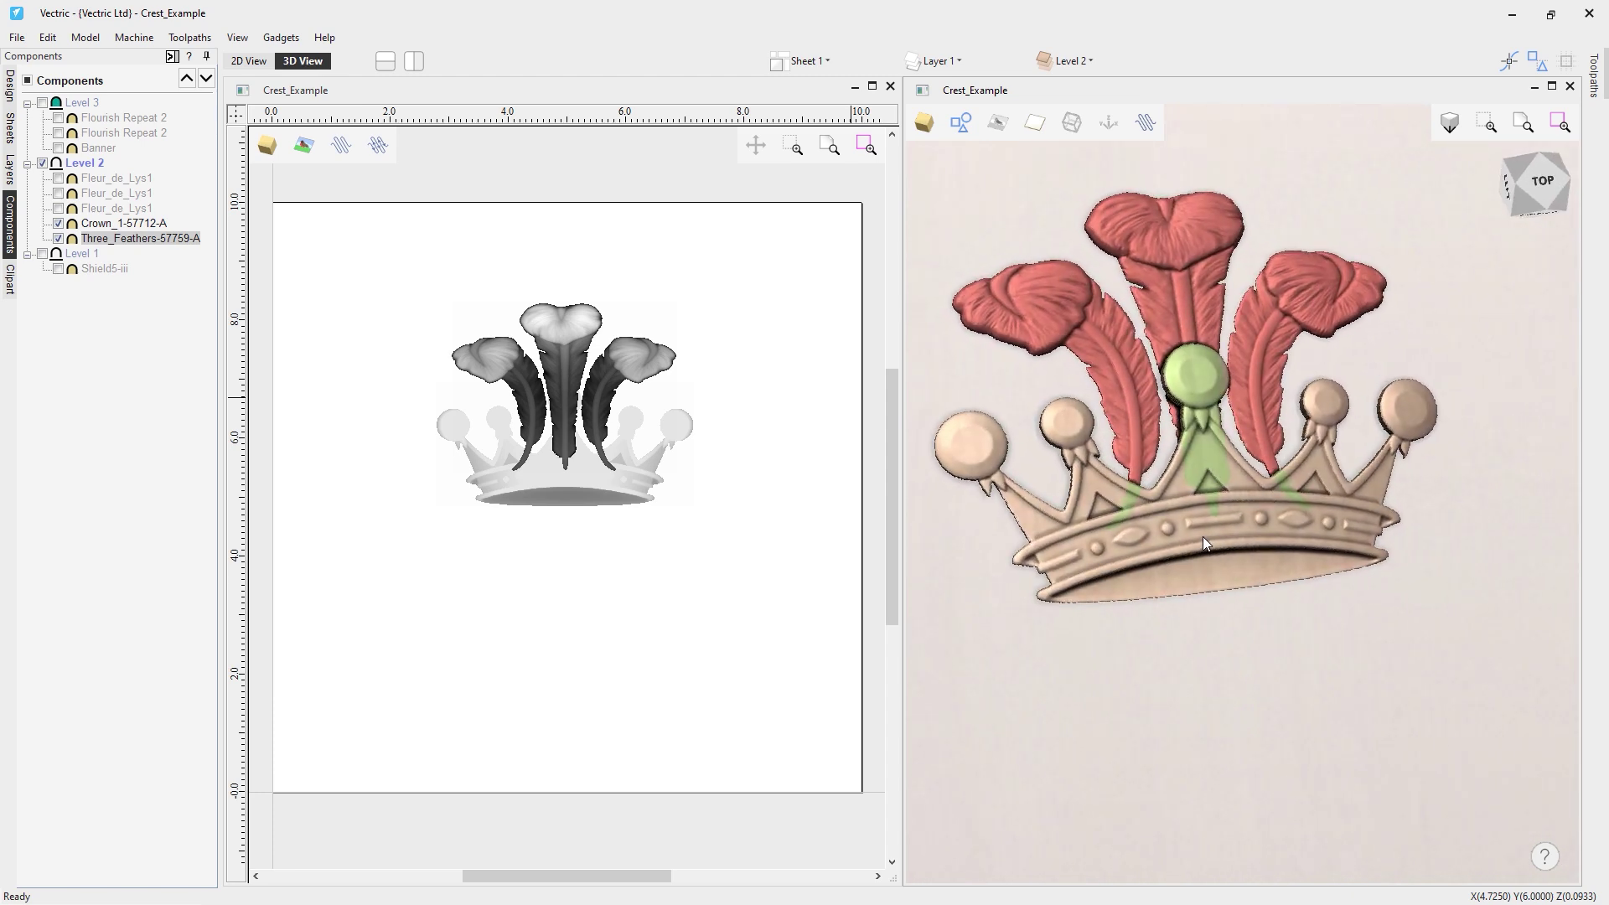
scroll(1176, 422, down, 1)
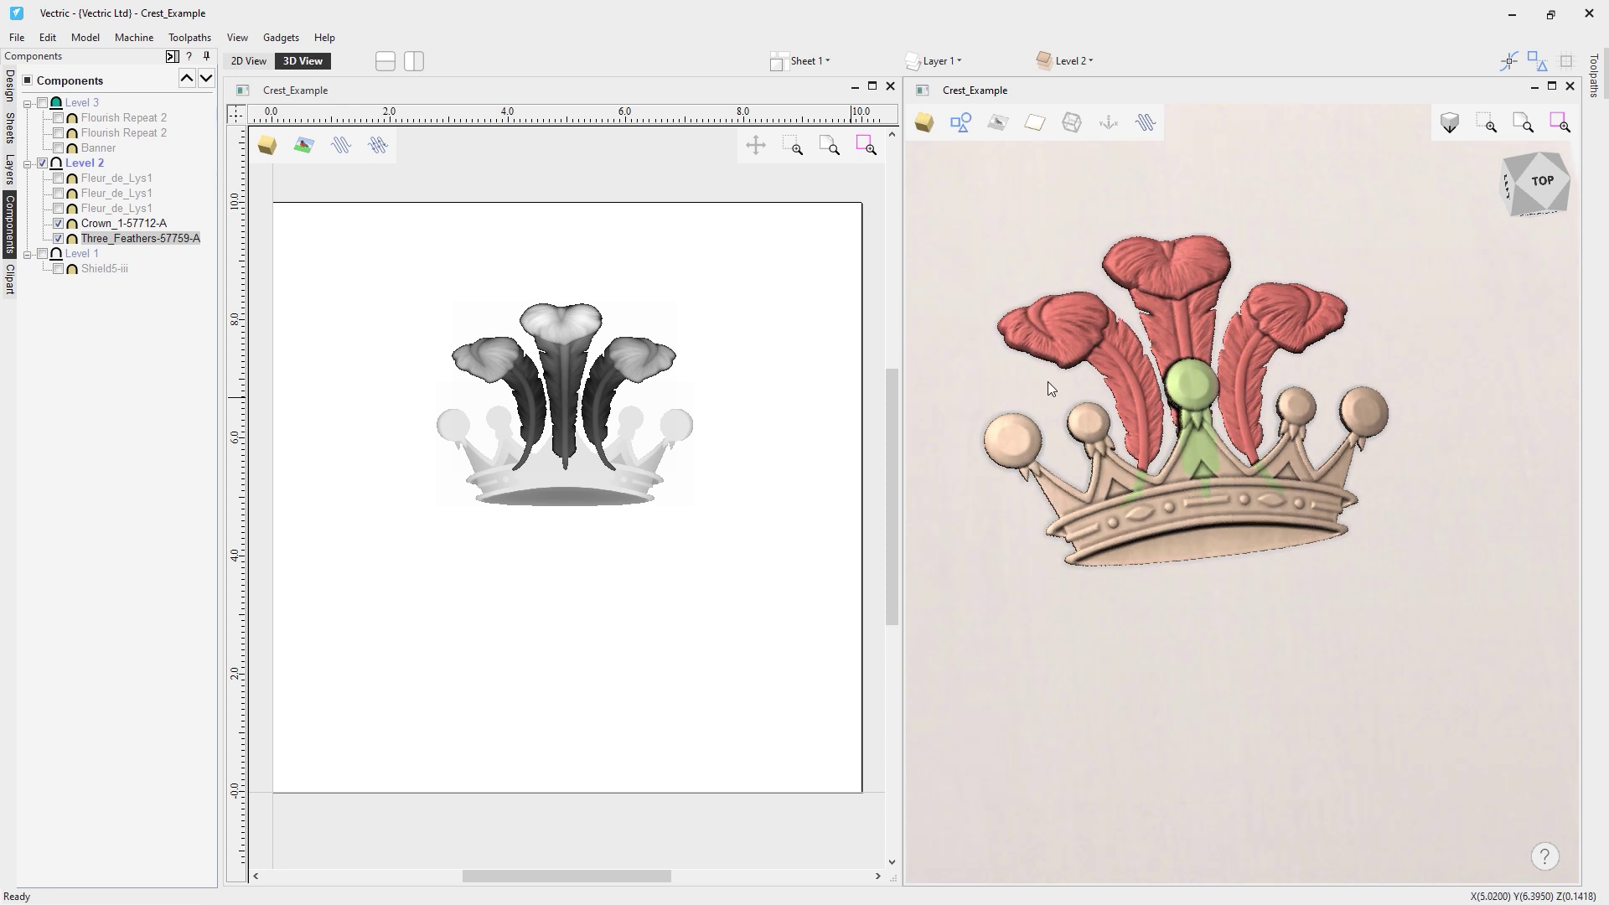
click(1541, 183)
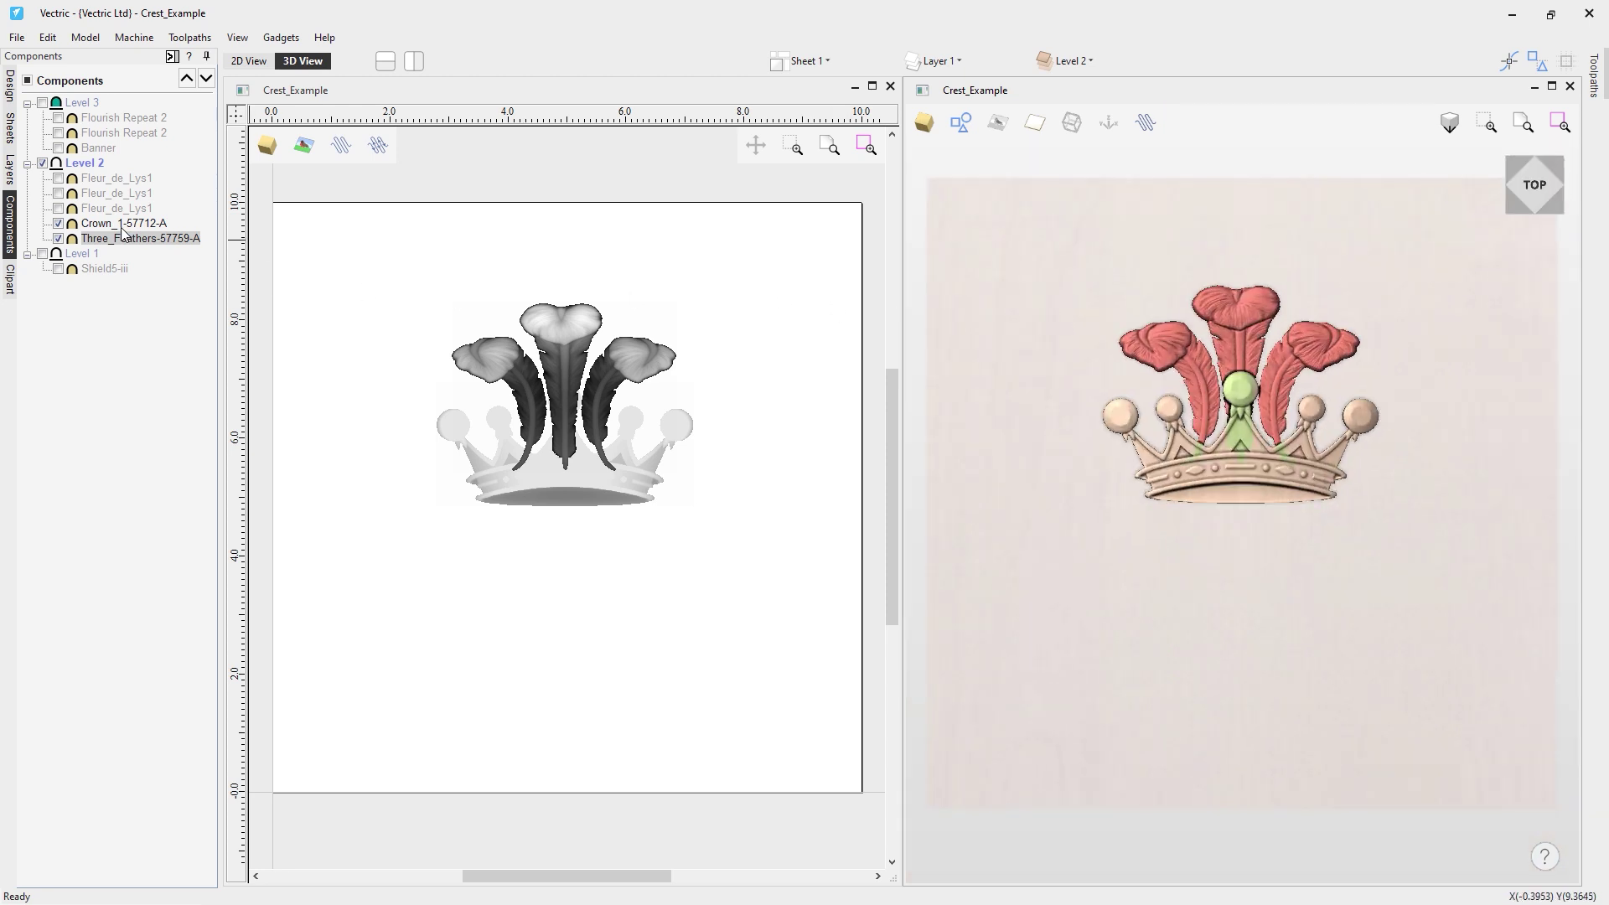
click(59, 210)
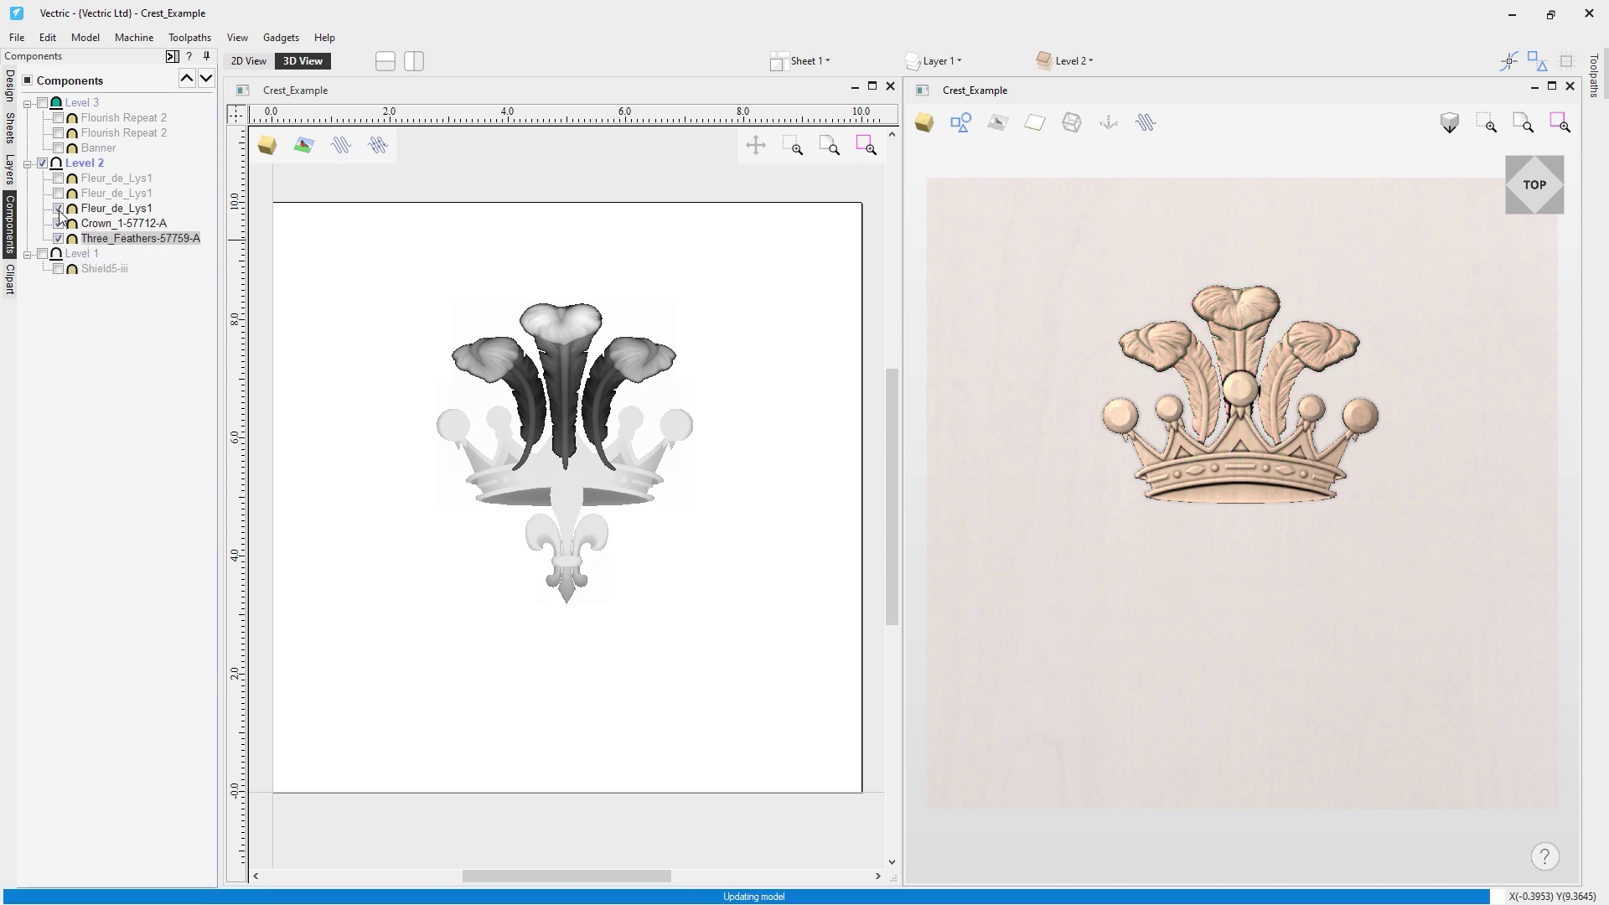
drag(1238, 534, 1369, 545)
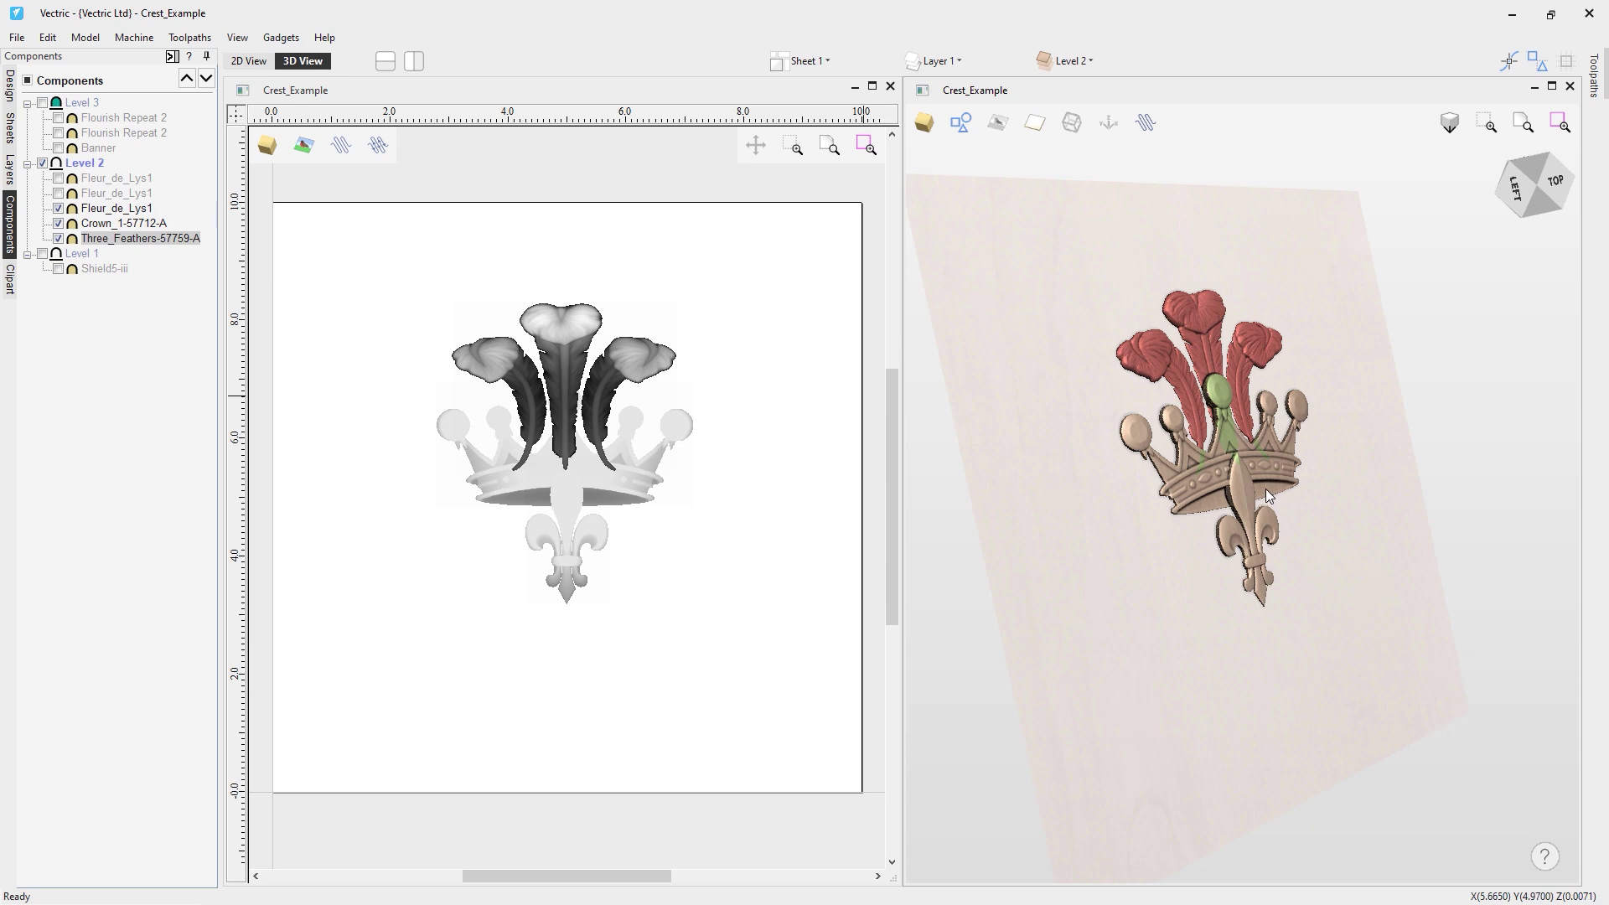
scroll(1266, 486, up, 2)
drag(1129, 568, 1203, 553)
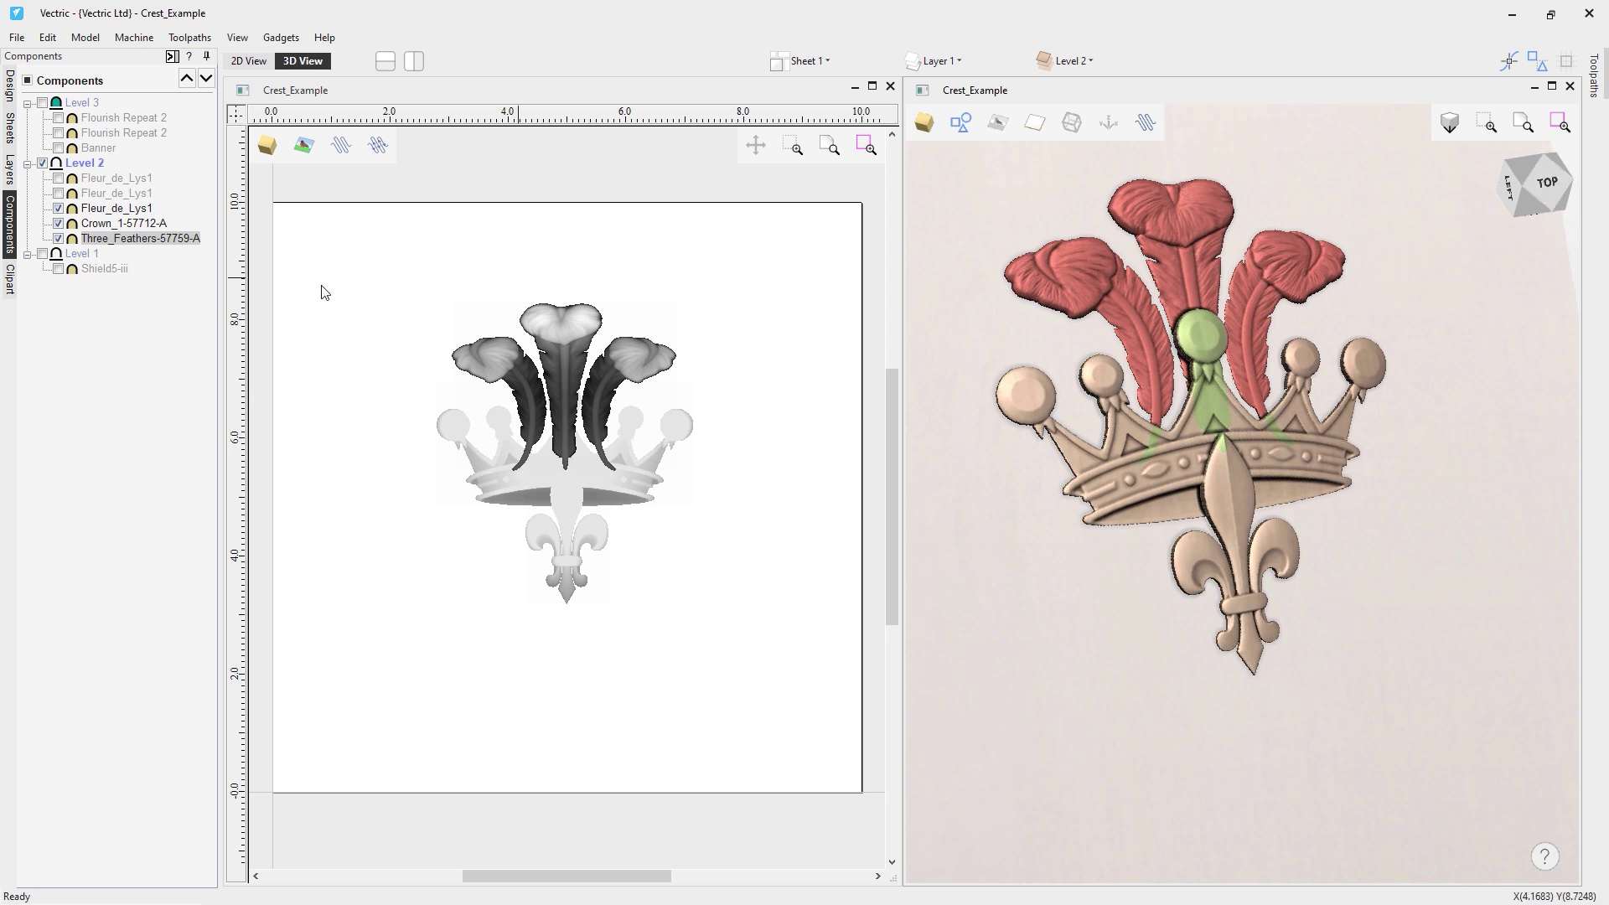
Show the two small outer Fleur_de_Lys1 components of Level 2 and return the 3D view to the top orientation
click(58, 192)
click(58, 178)
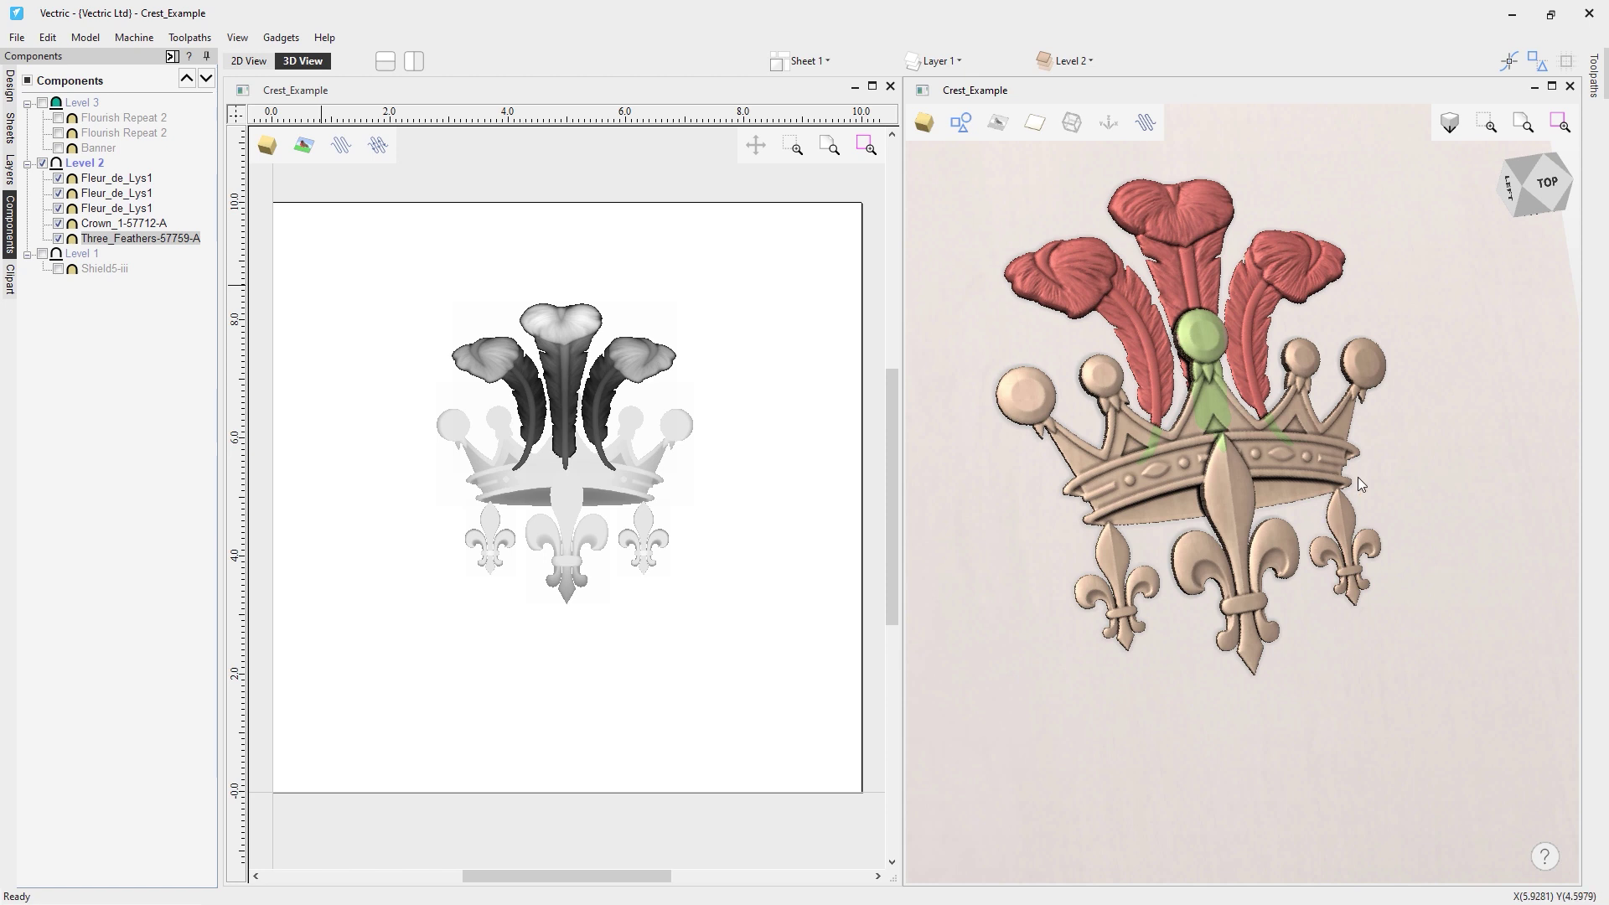
click(1546, 183)
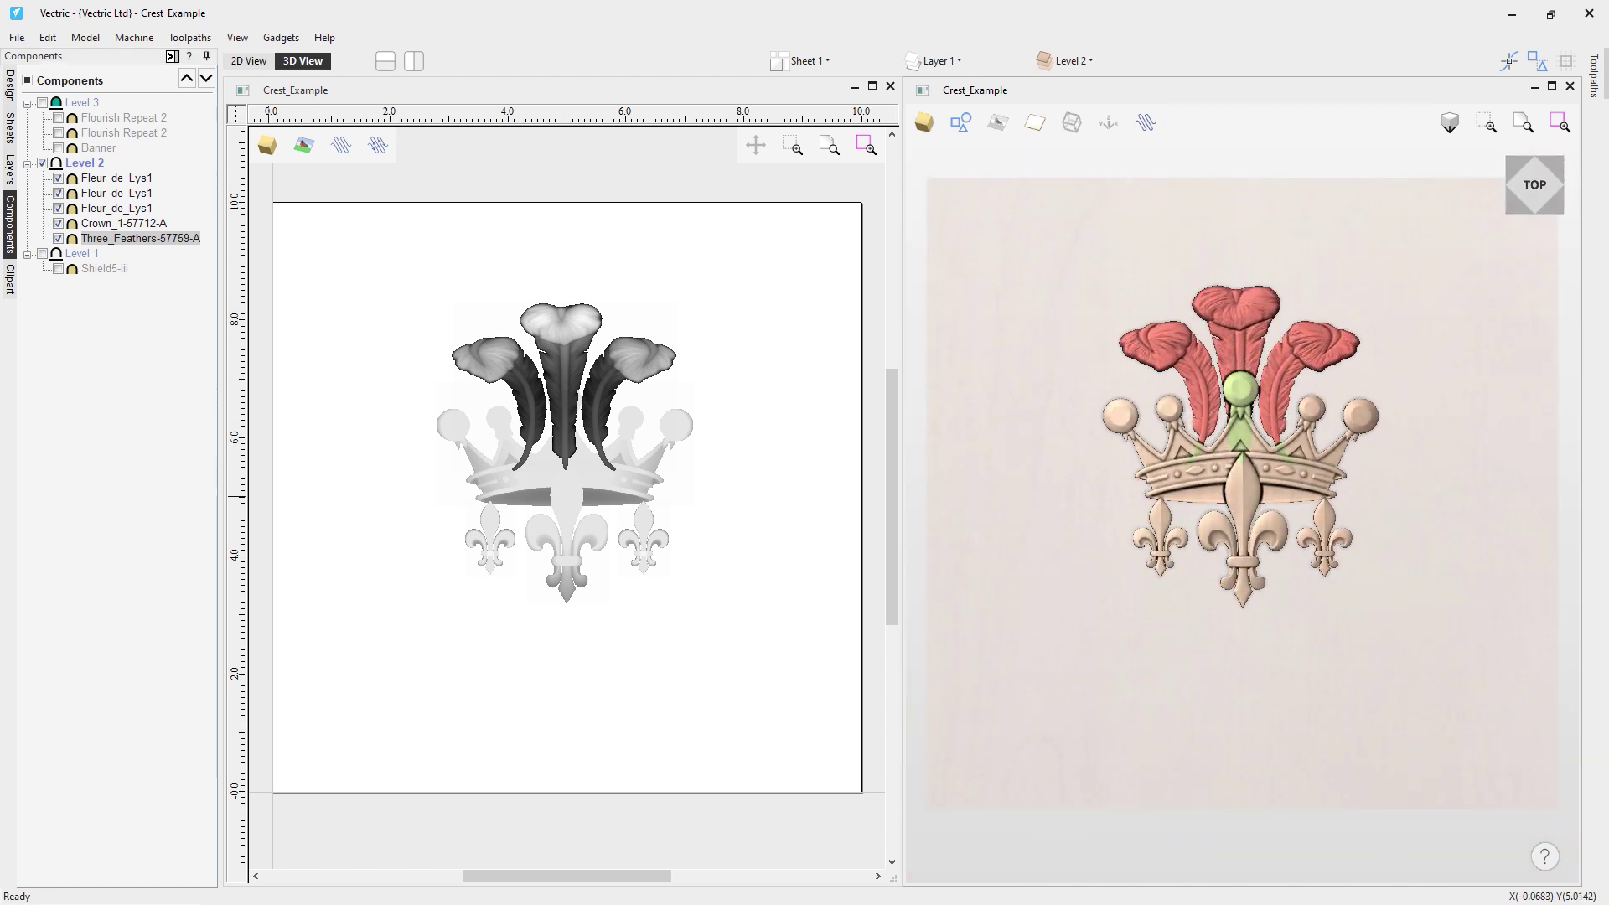
Hide Level 2, turn on Level 3, and show only its Banner component to inspect it in 3D
click(43, 163)
click(42, 102)
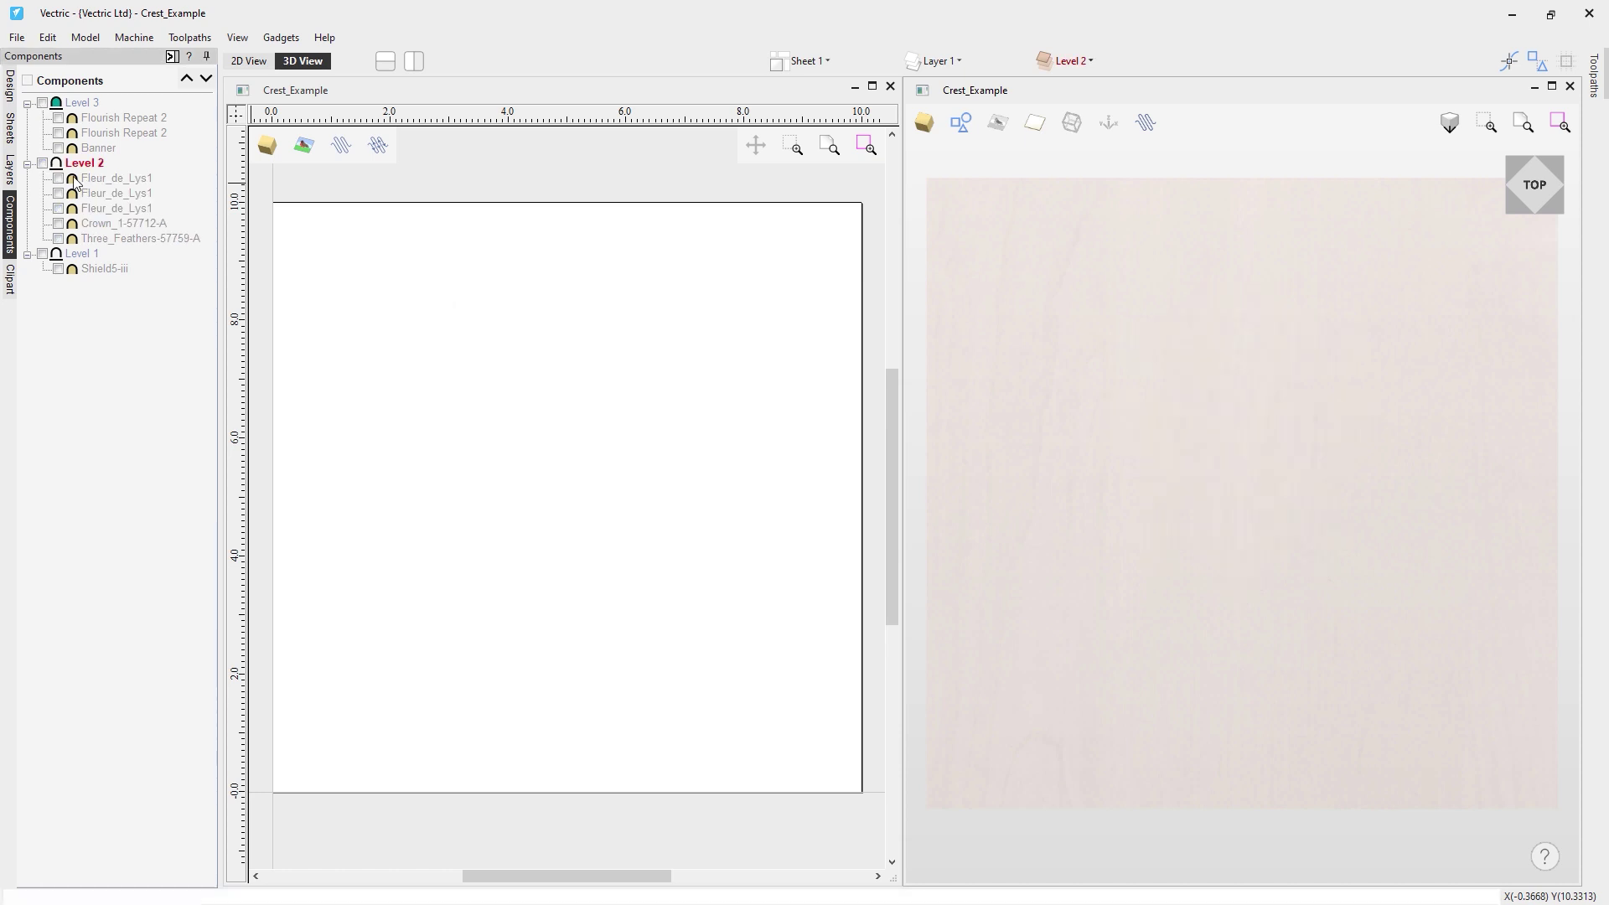
click(96, 149)
right_click(97, 150)
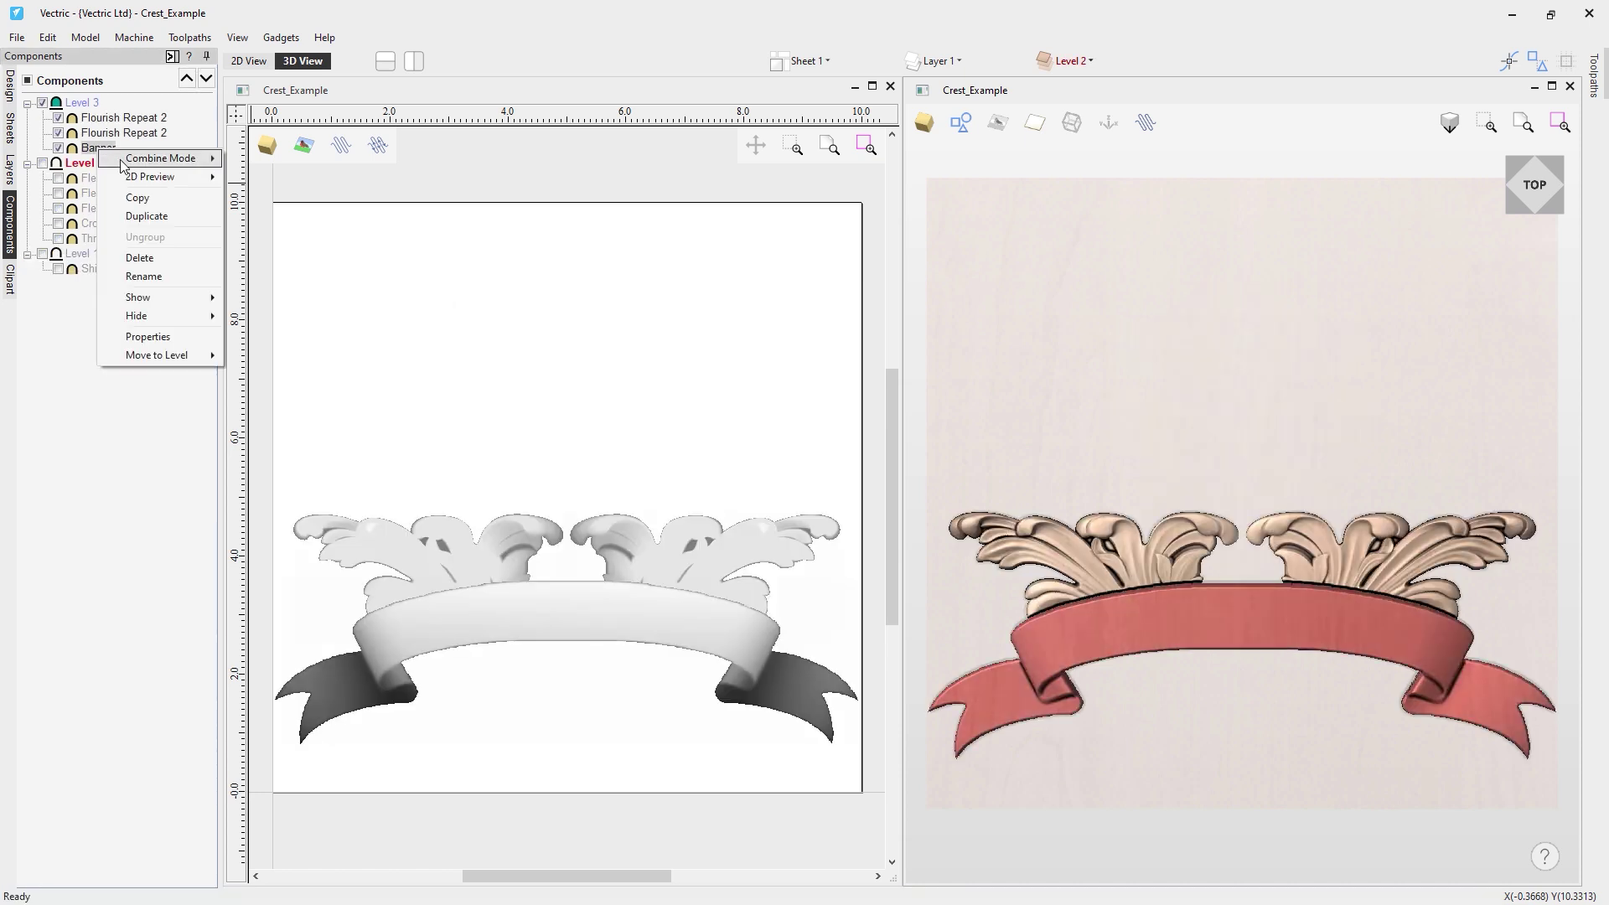
mouse_move(180, 297)
click(295, 316)
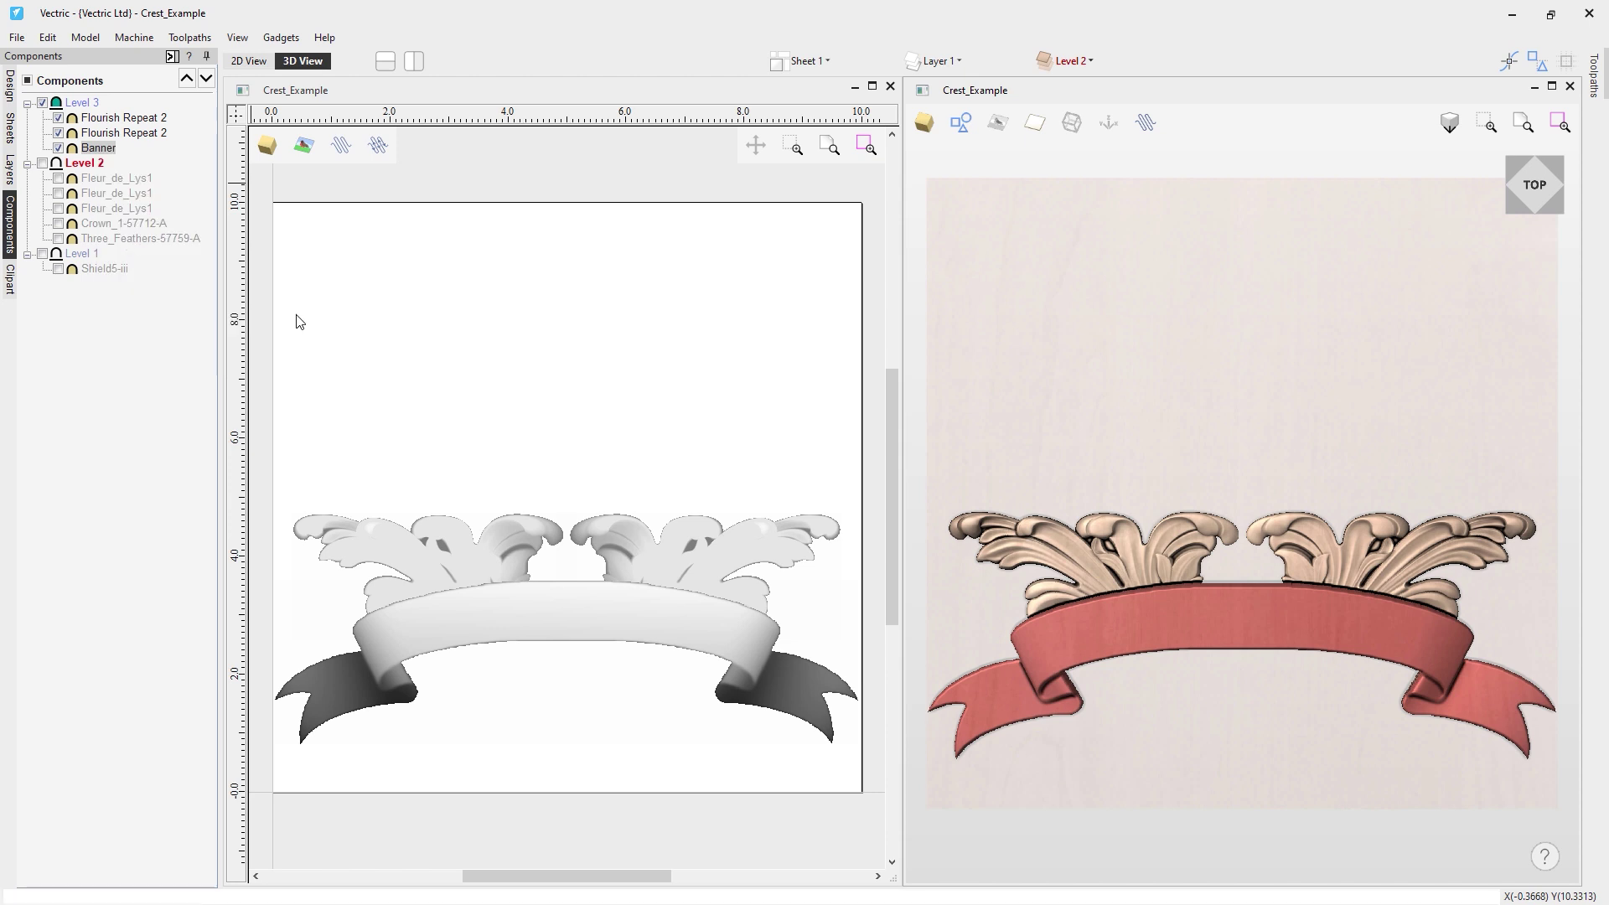
drag(1120, 701, 1328, 719)
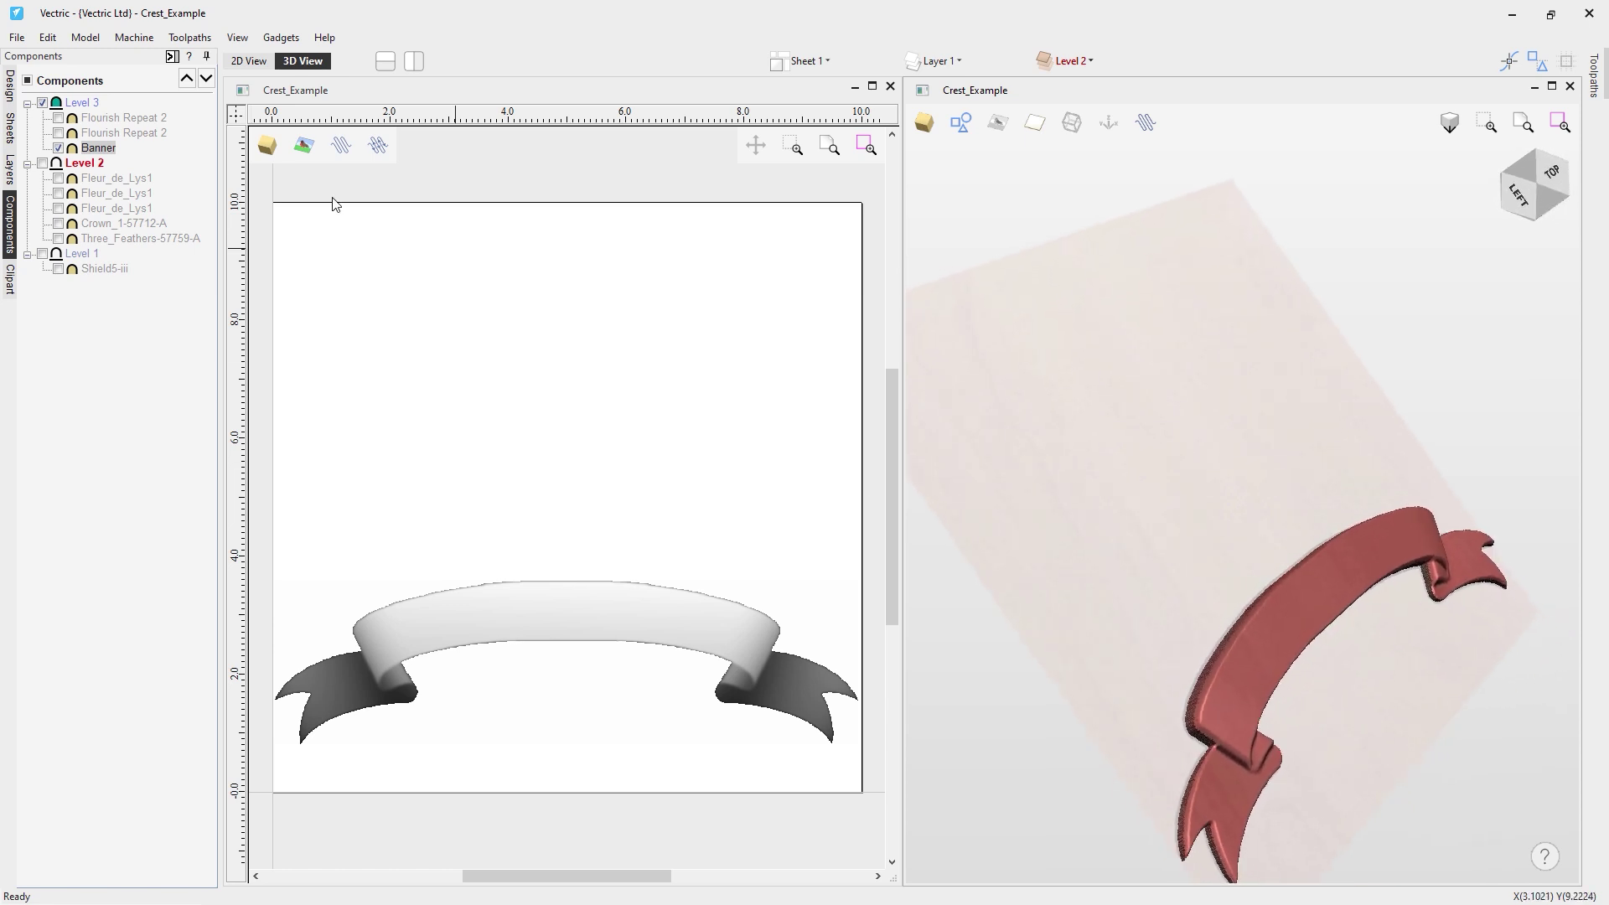
Turn both Flourish Repeat 2 components back on and examine from several angles how they combine with the Banner
click(58, 133)
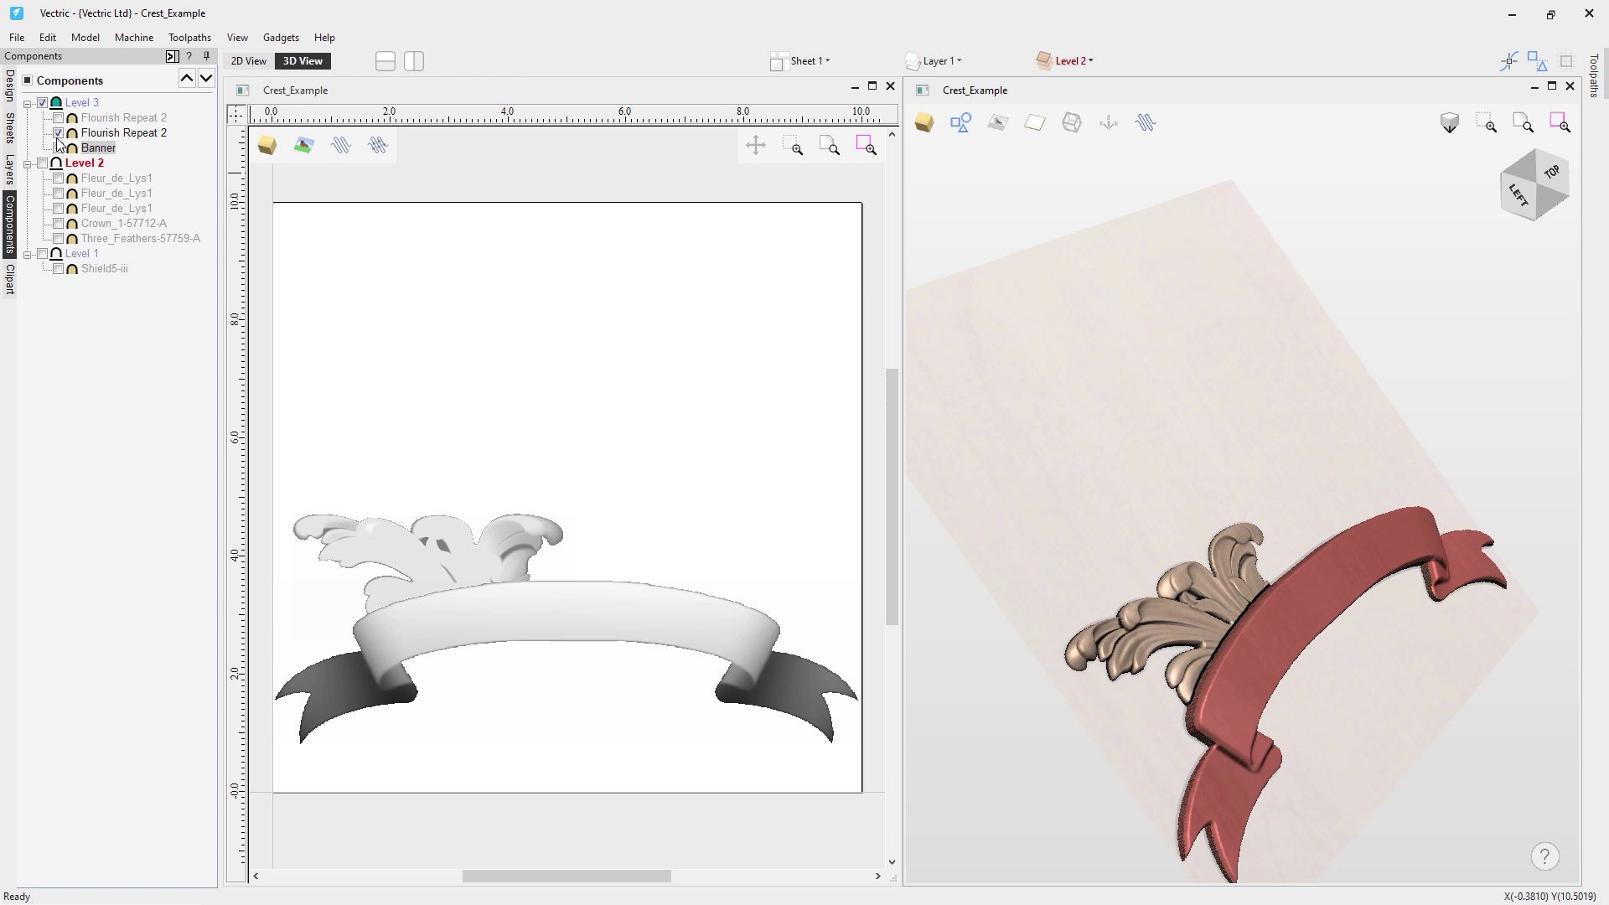
drag(1315, 607, 1269, 582)
drag(1342, 618, 939, 553)
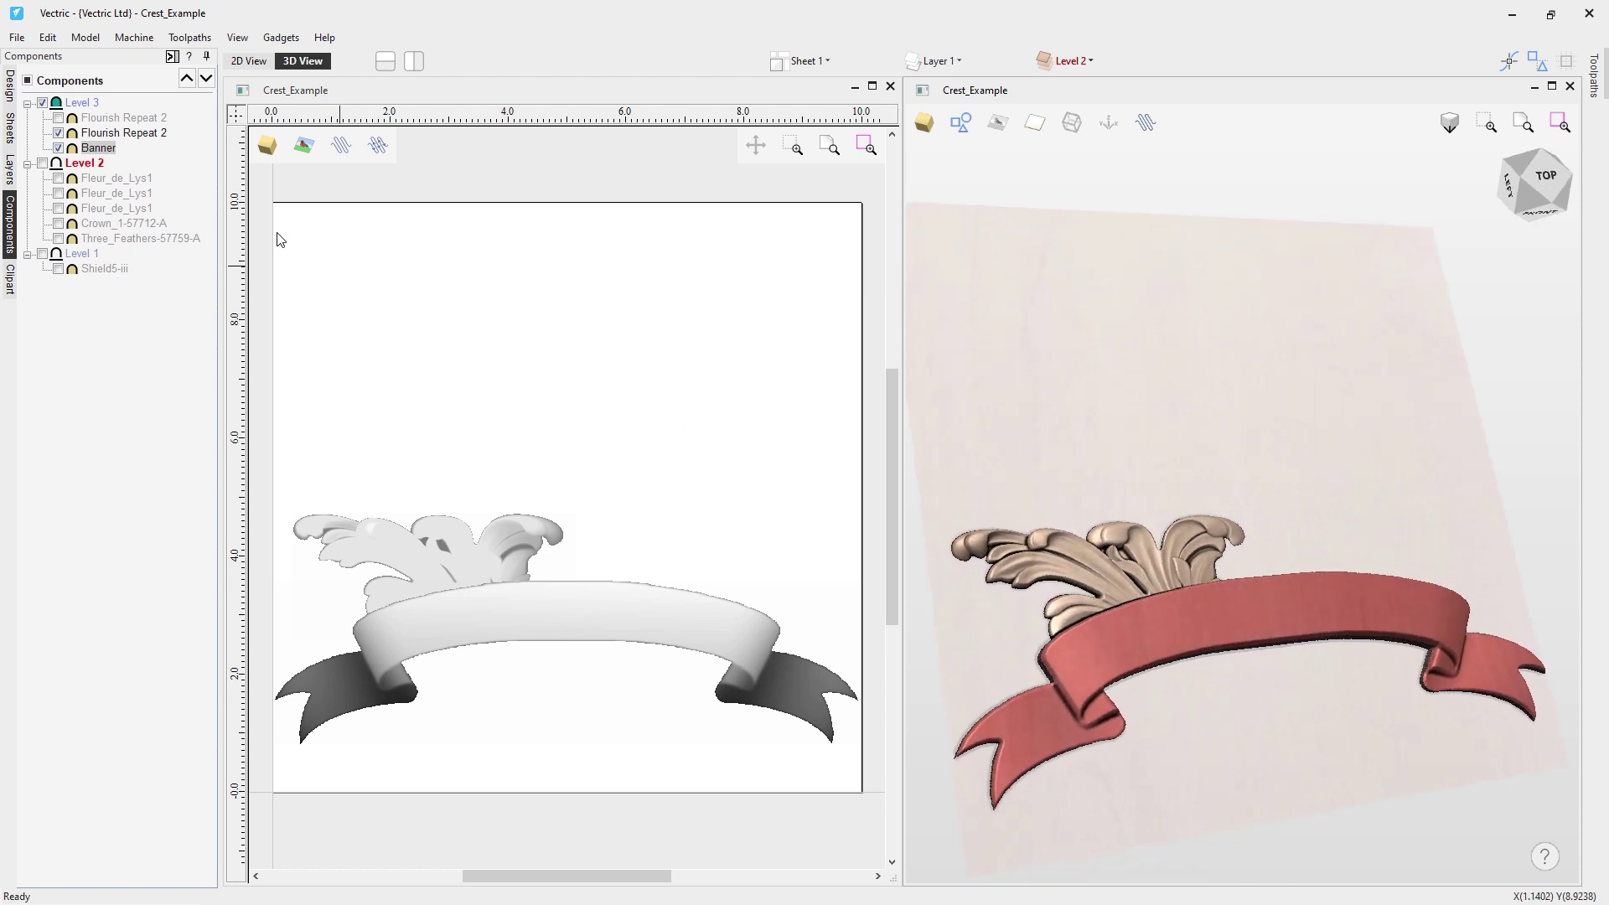
click(59, 118)
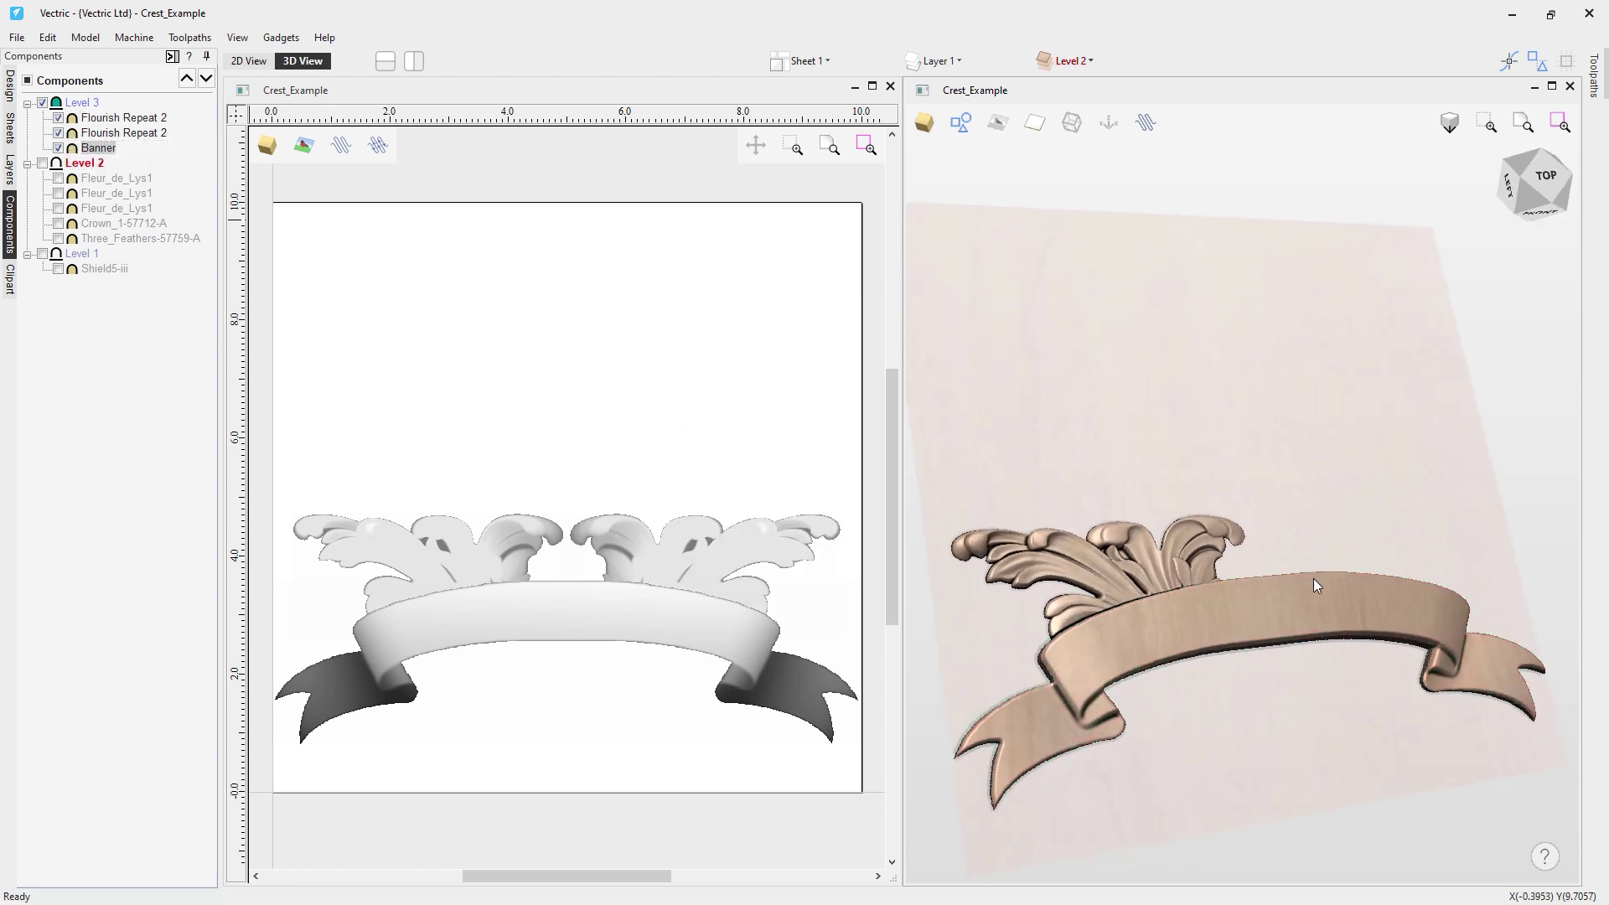
drag(1370, 685, 1199, 612)
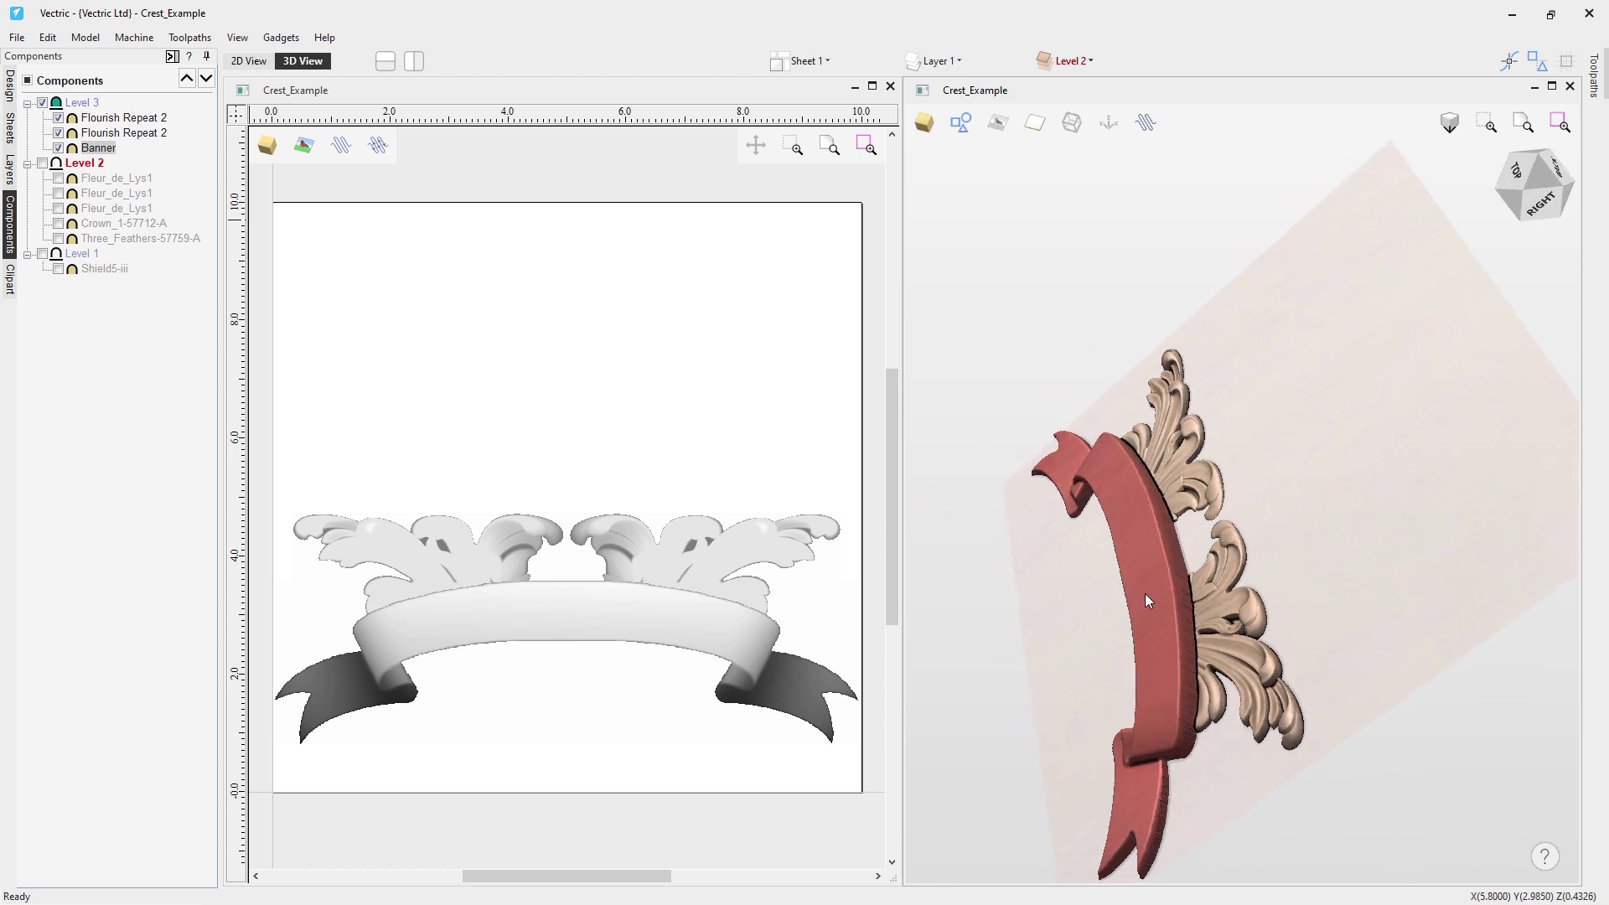
drag(1056, 633, 1301, 553)
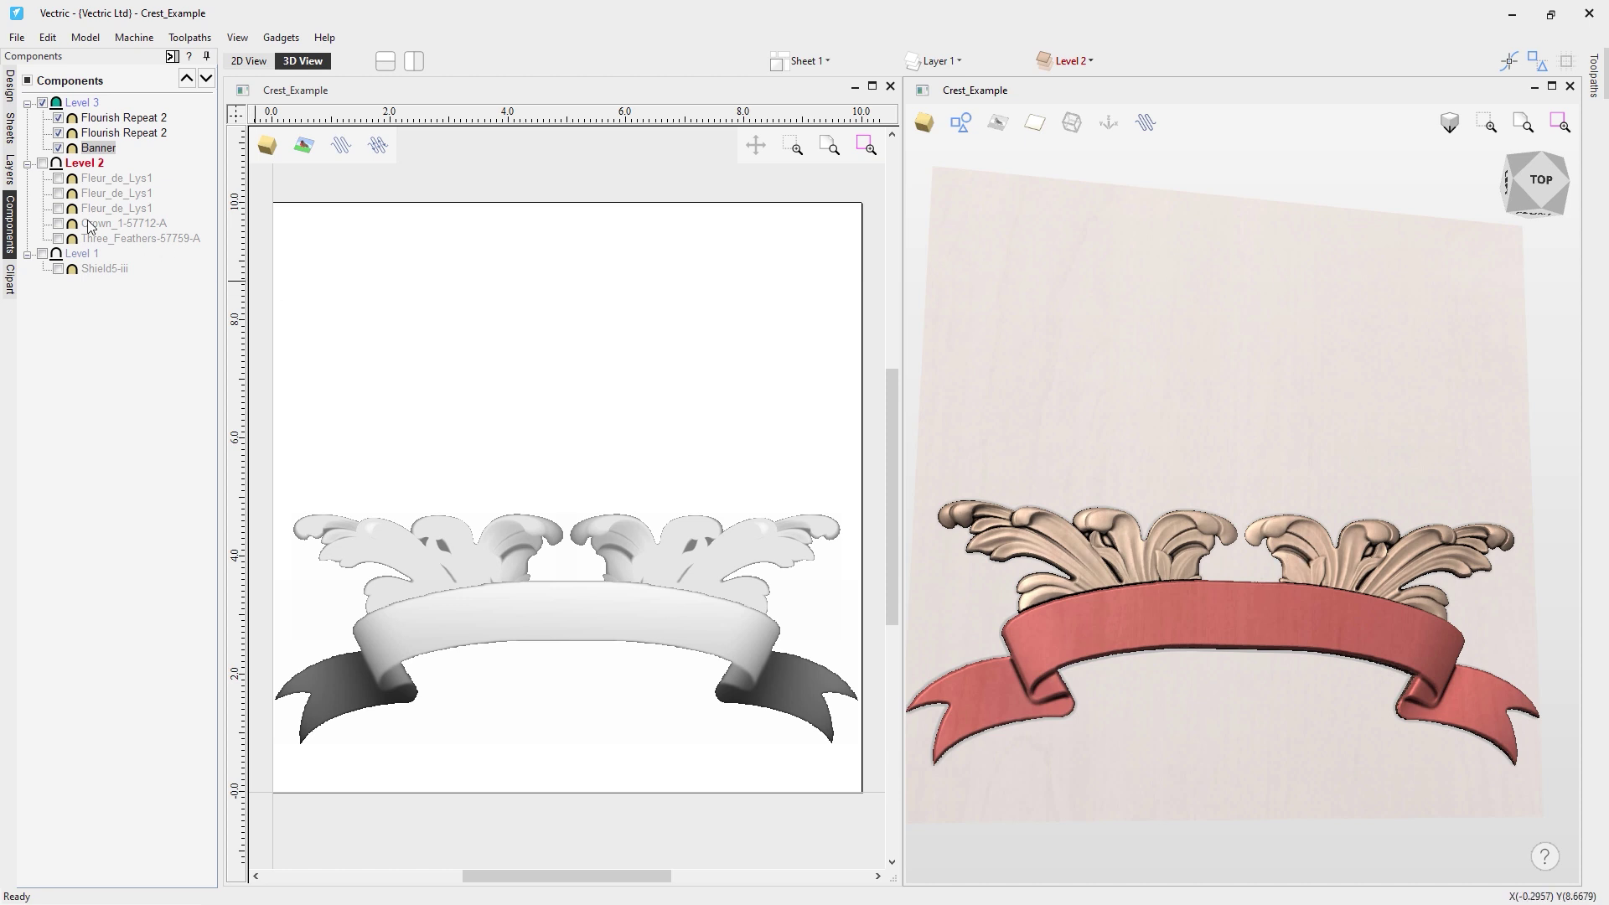
mouse_move(95, 155)
drag(1218, 672, 1383, 733)
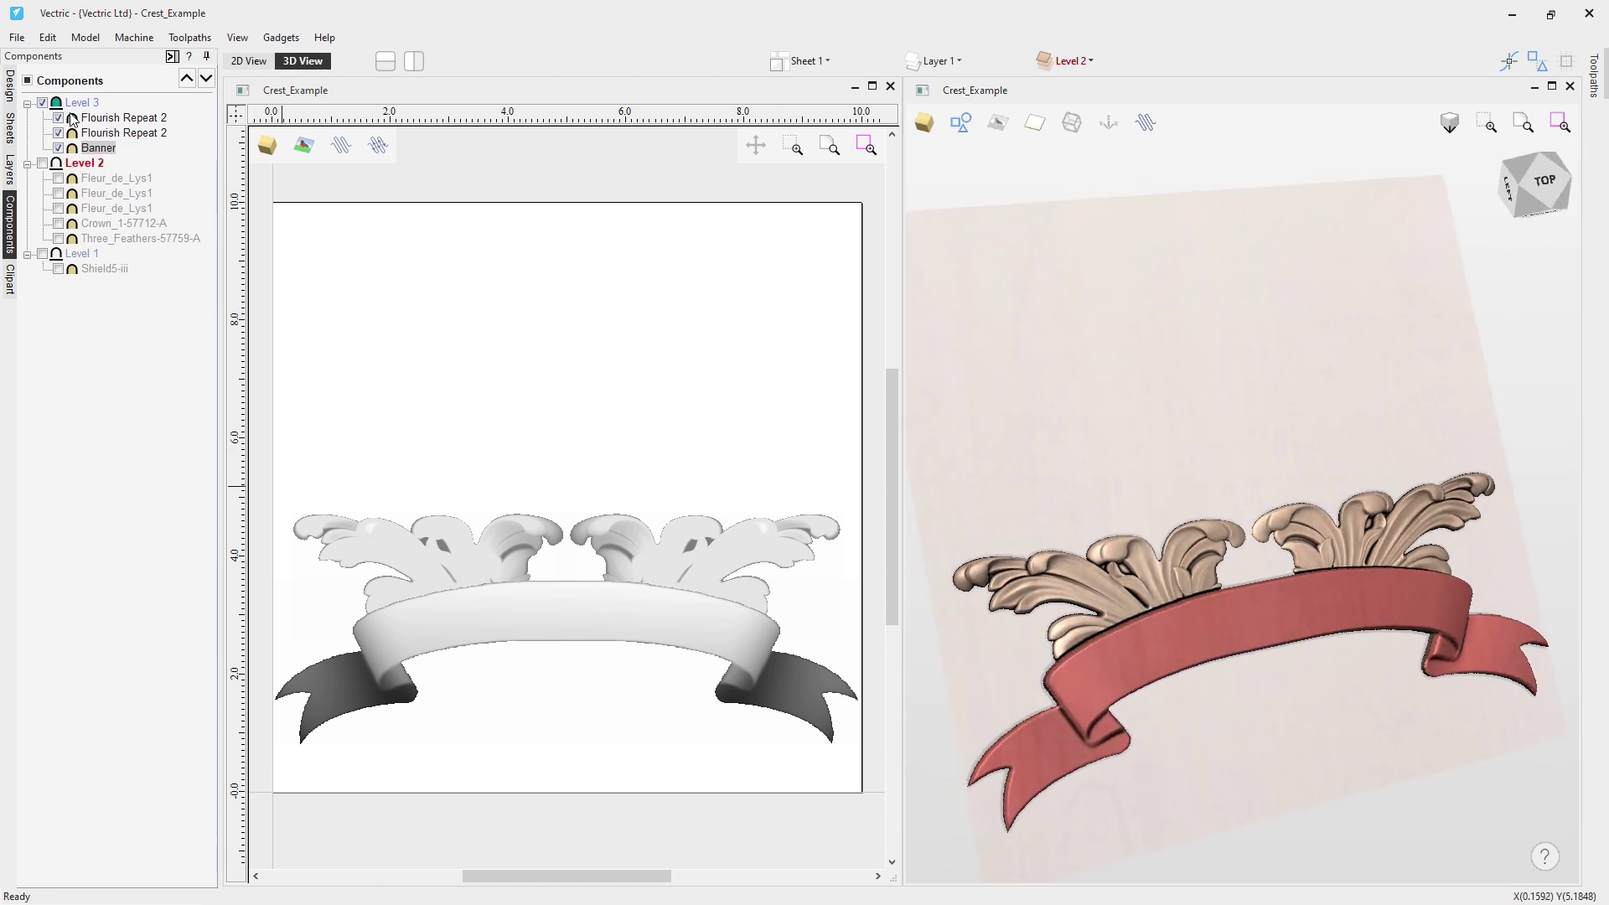
Hide Level 3 and rebuild the crest by showing Shield5-iii, Level 2 and Level 3 in that order, viewed from the top
click(41, 103)
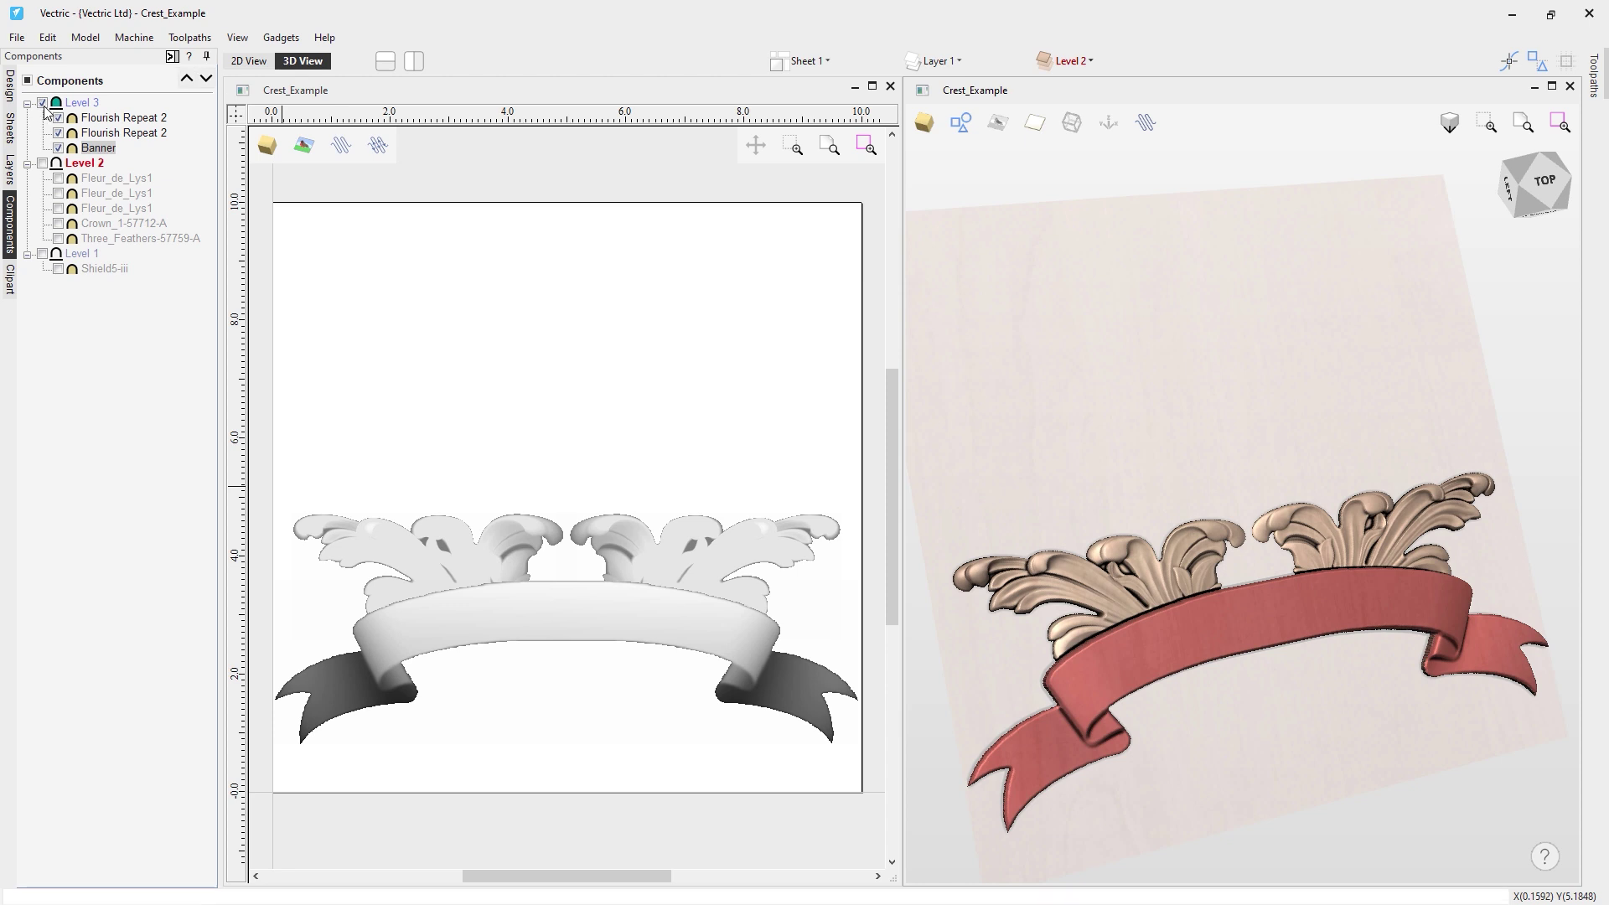
click(57, 268)
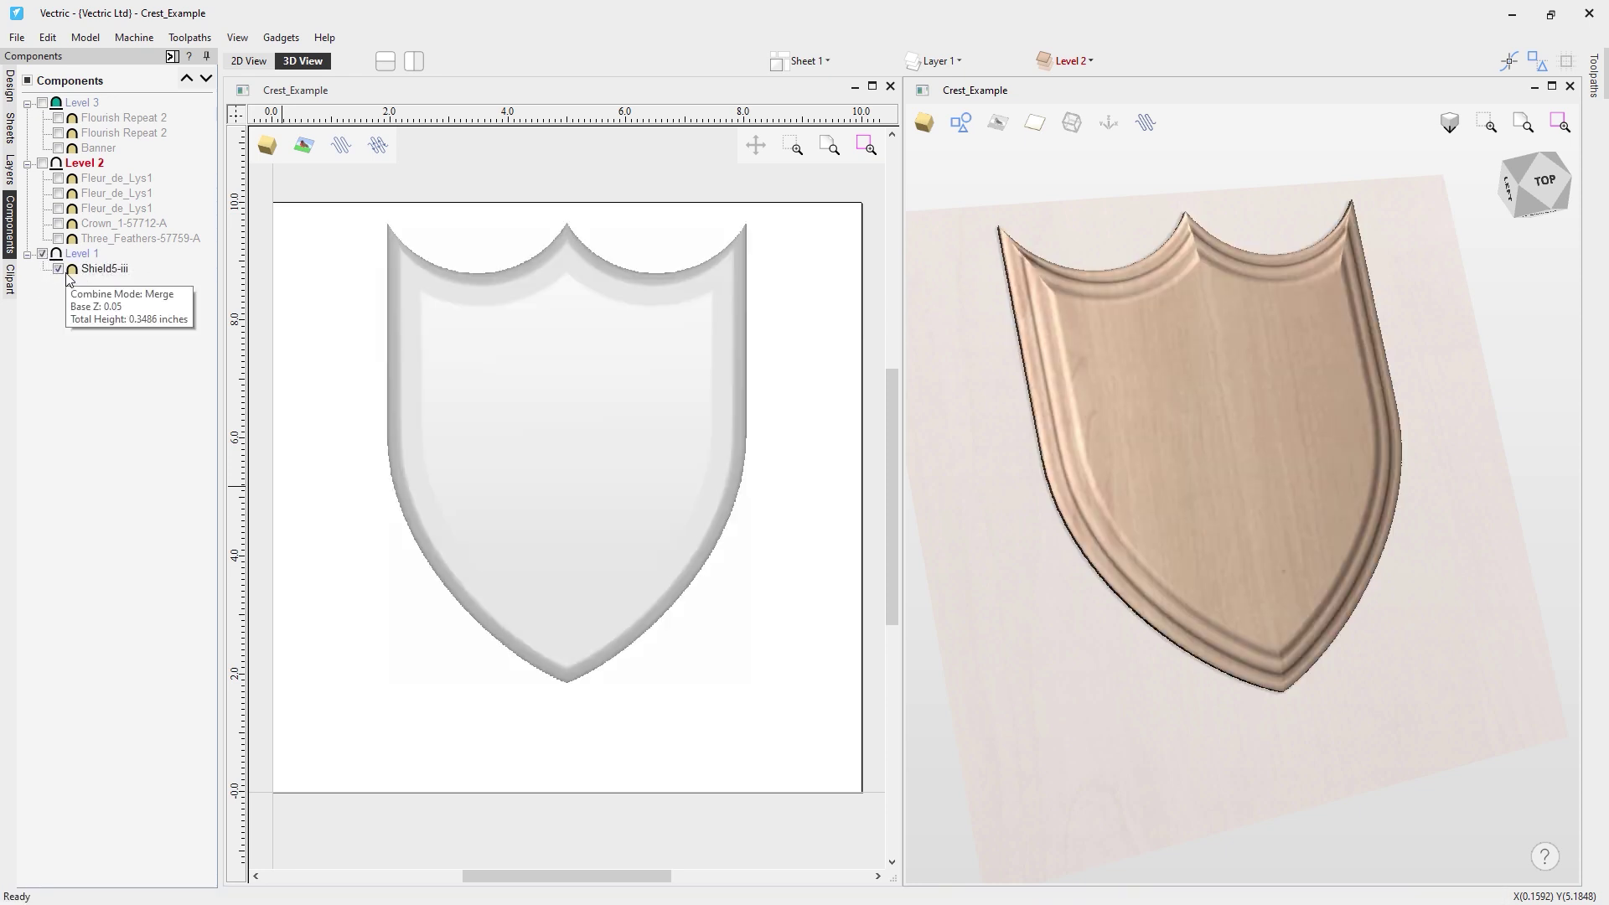
click(42, 162)
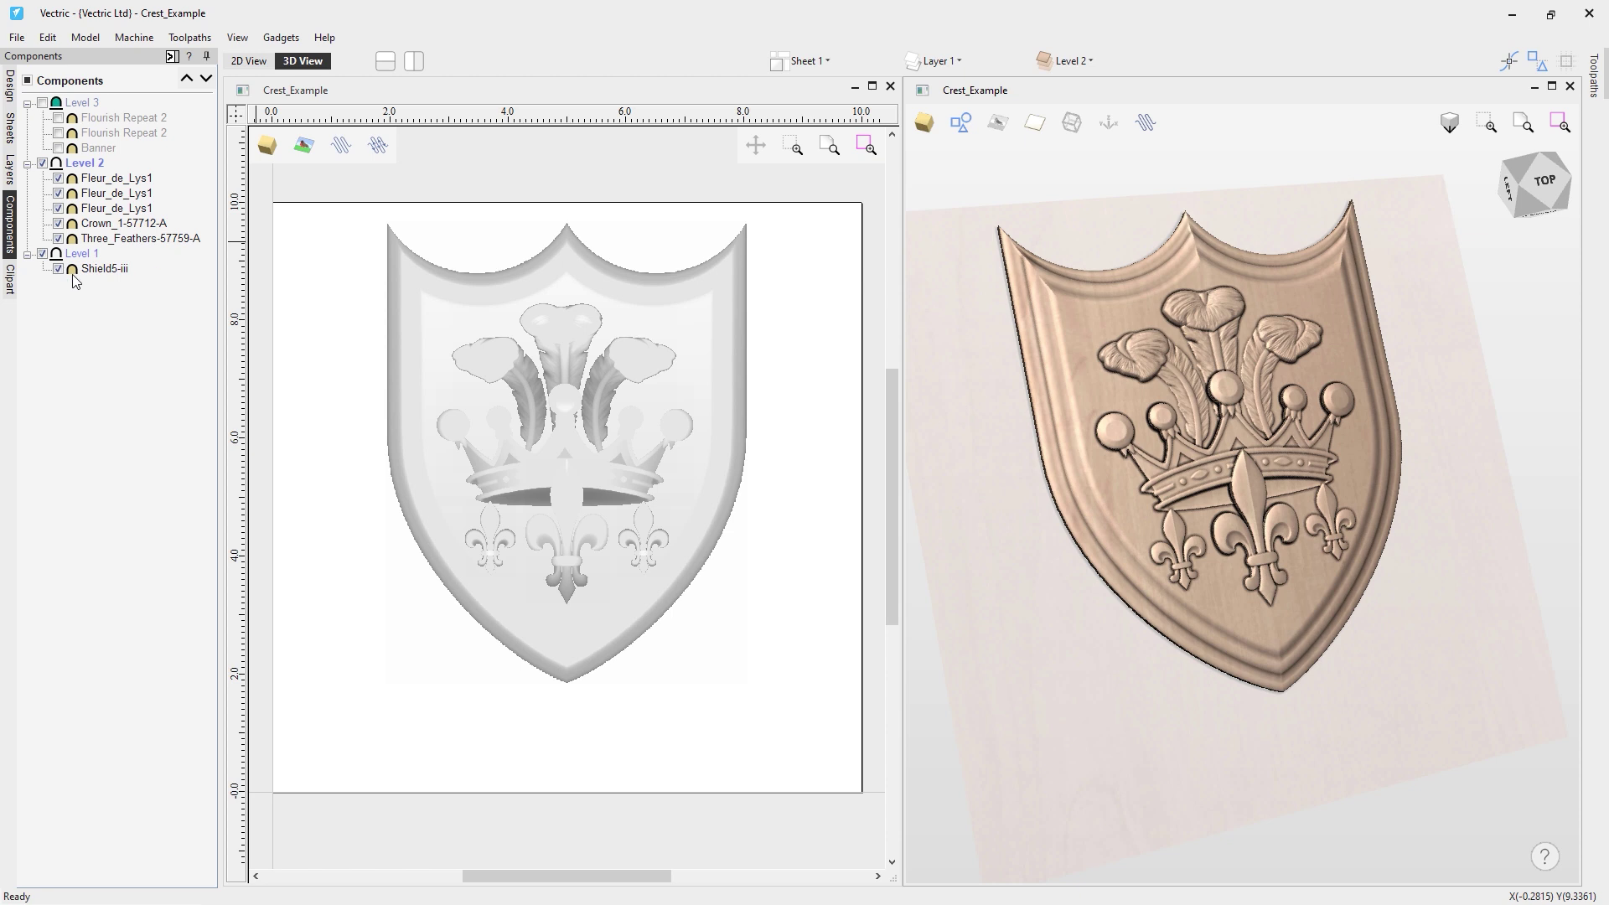
click(43, 102)
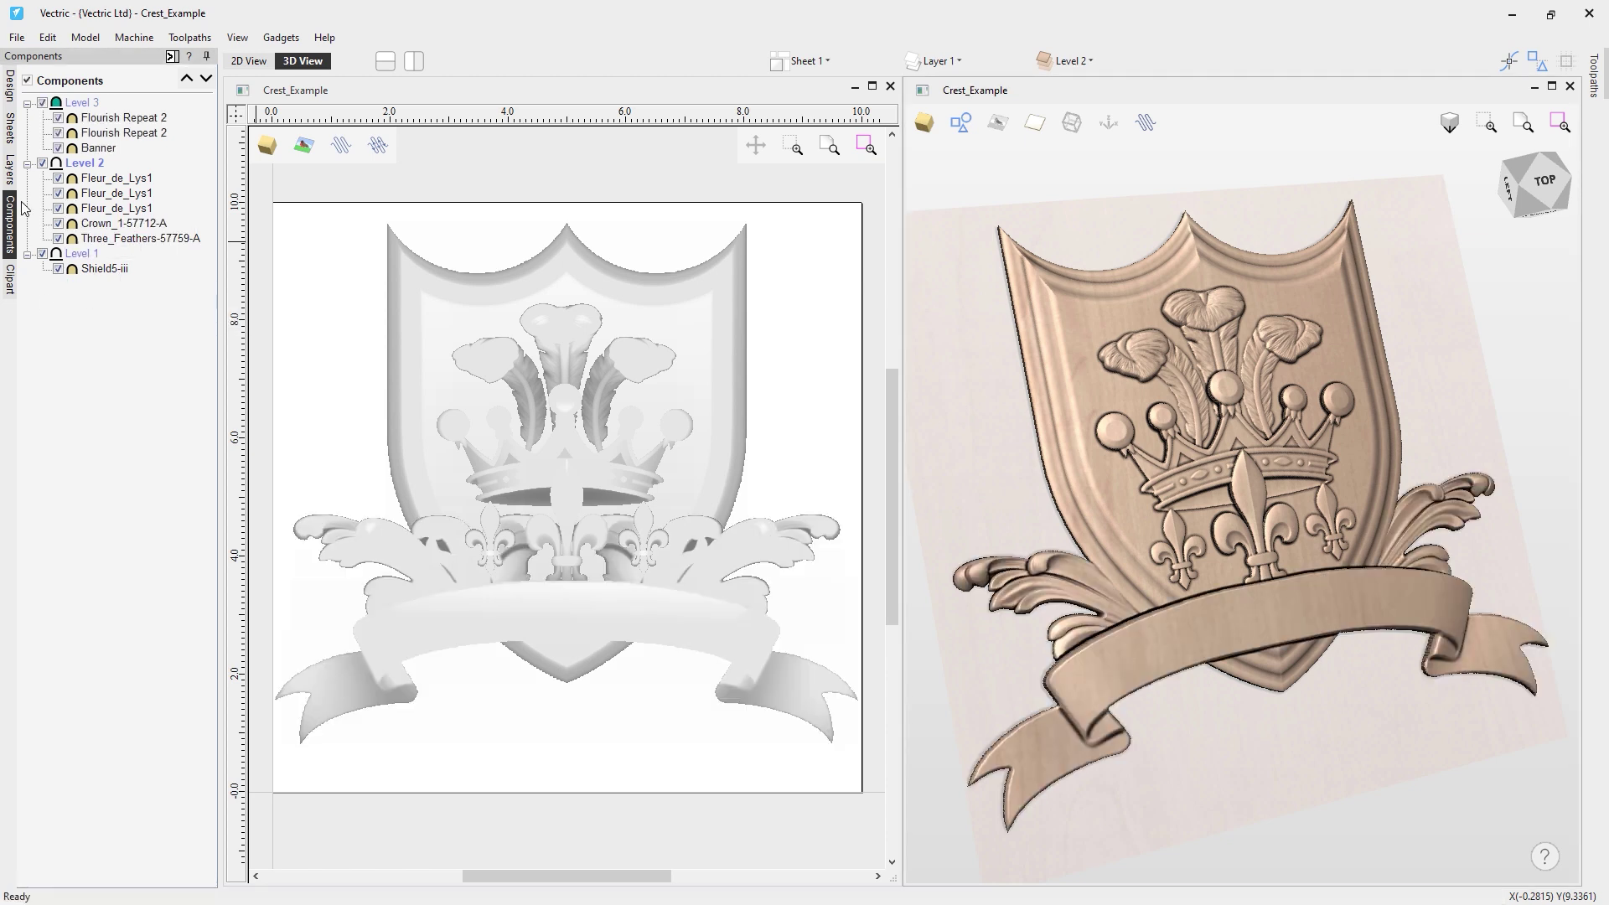
mouse_move(87, 132)
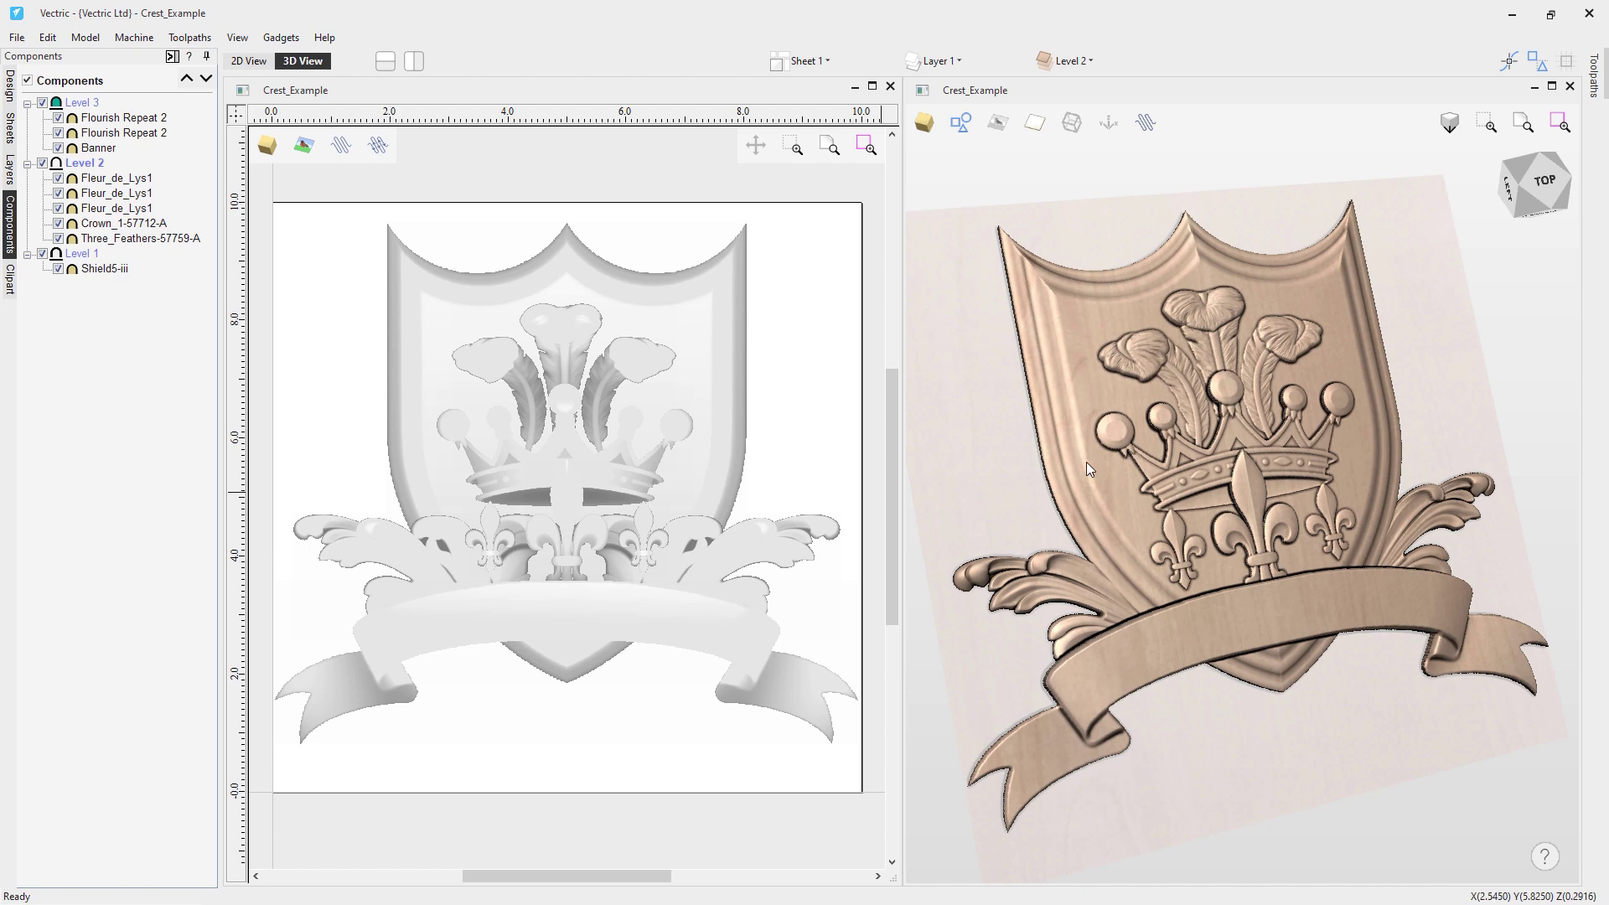
click(1542, 182)
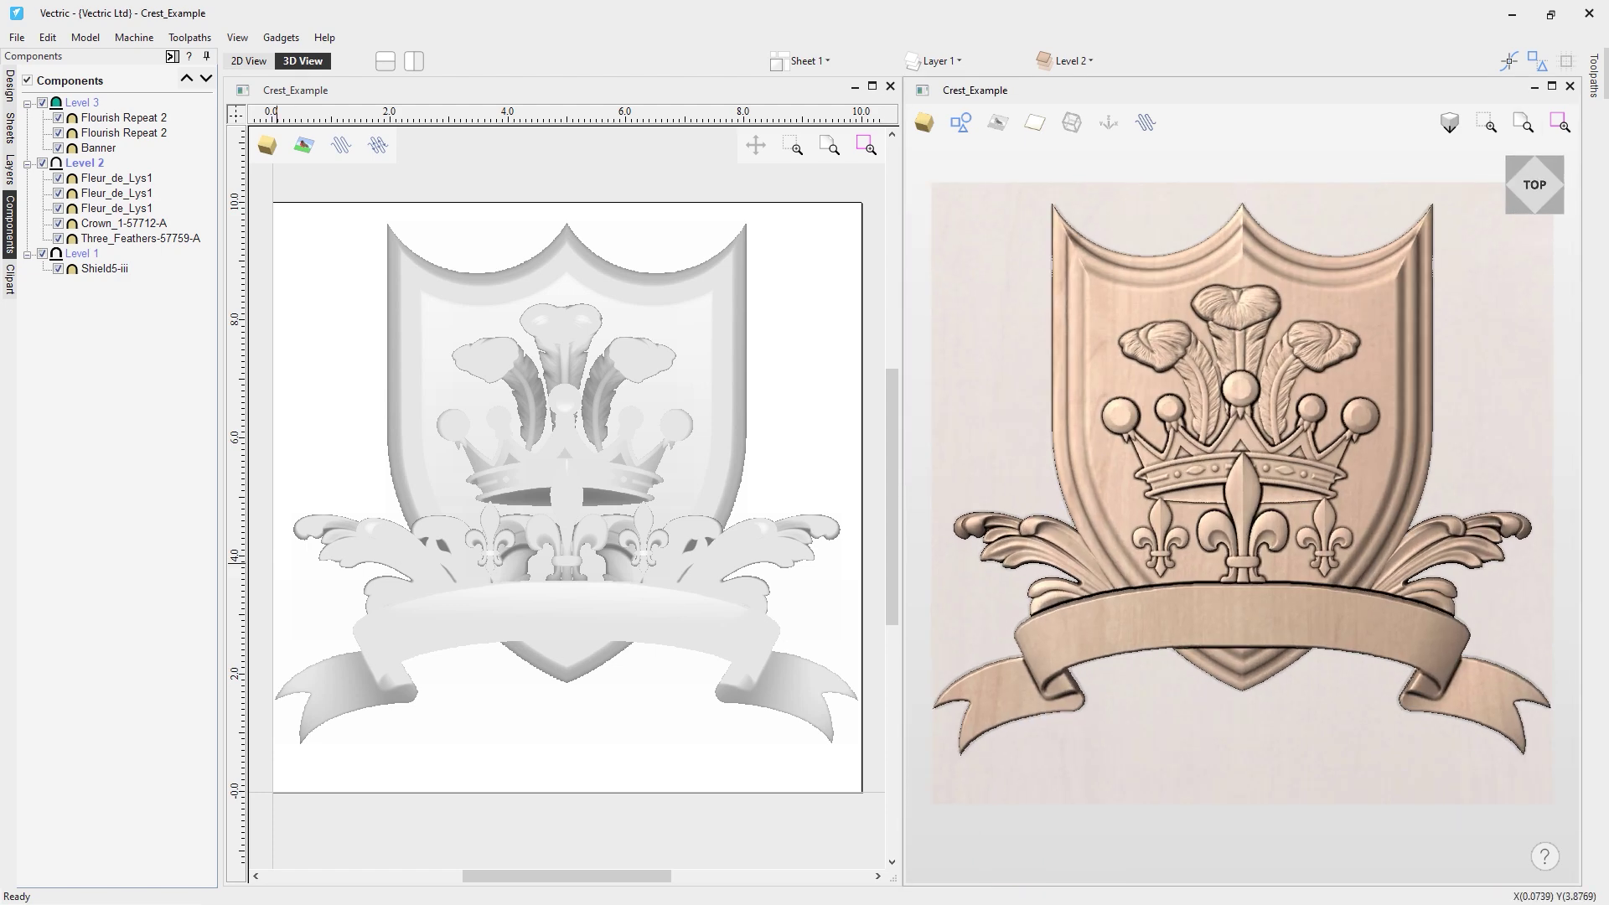
Move Level 2 above Level 3 in the component tree, and return Level 3 to the top of the order
click(117, 179)
drag(124, 186, 99, 164)
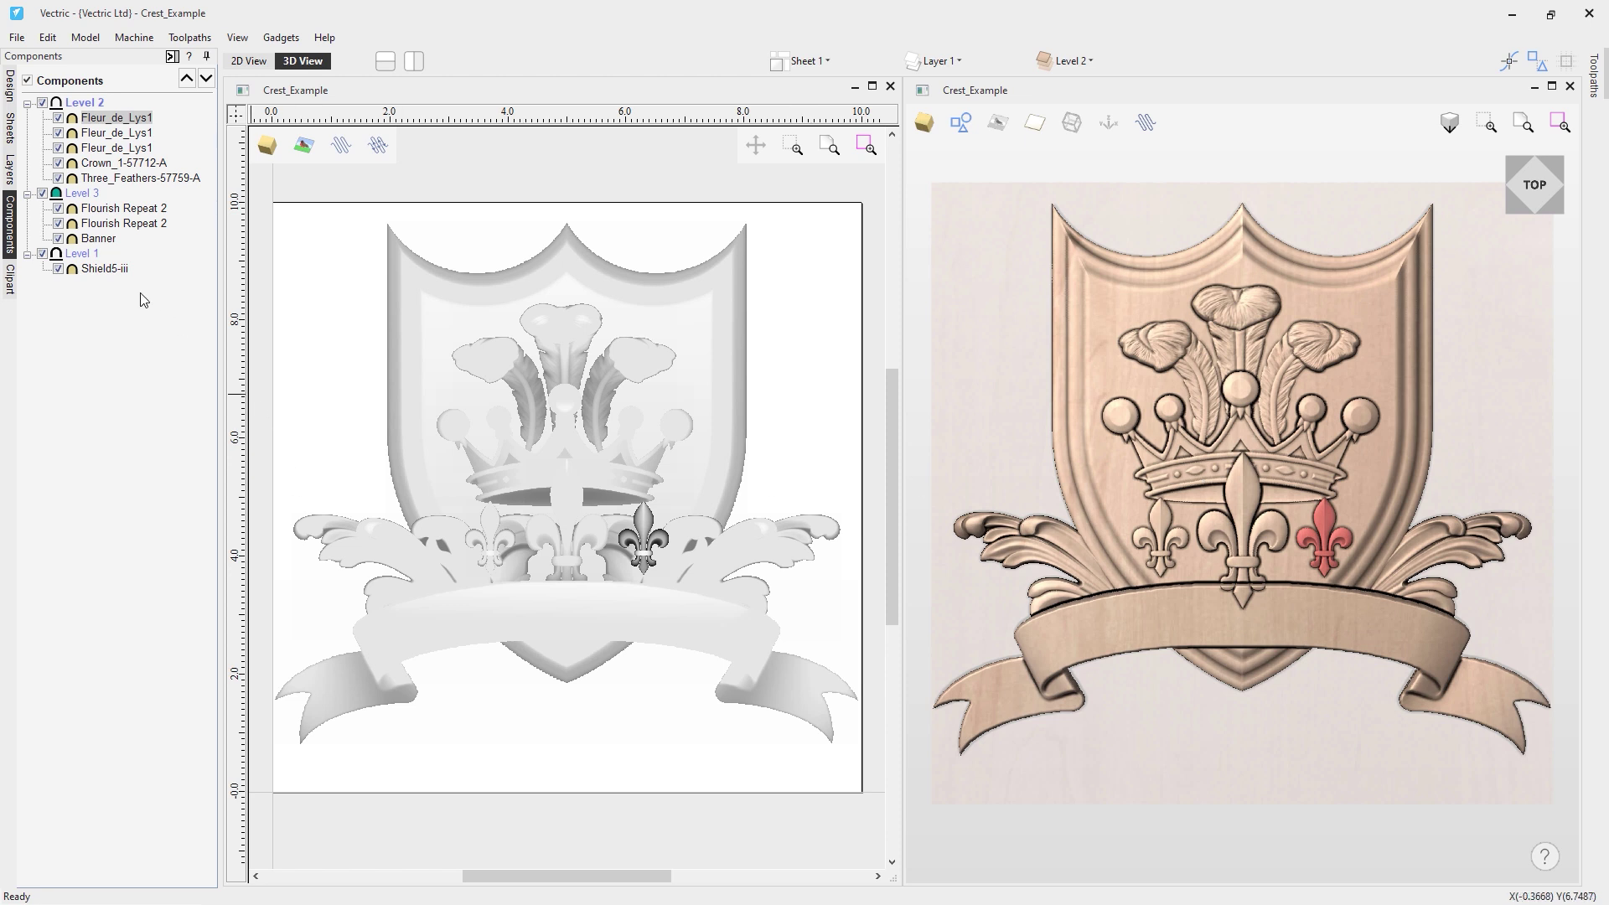
click(83, 194)
drag(83, 195, 88, 102)
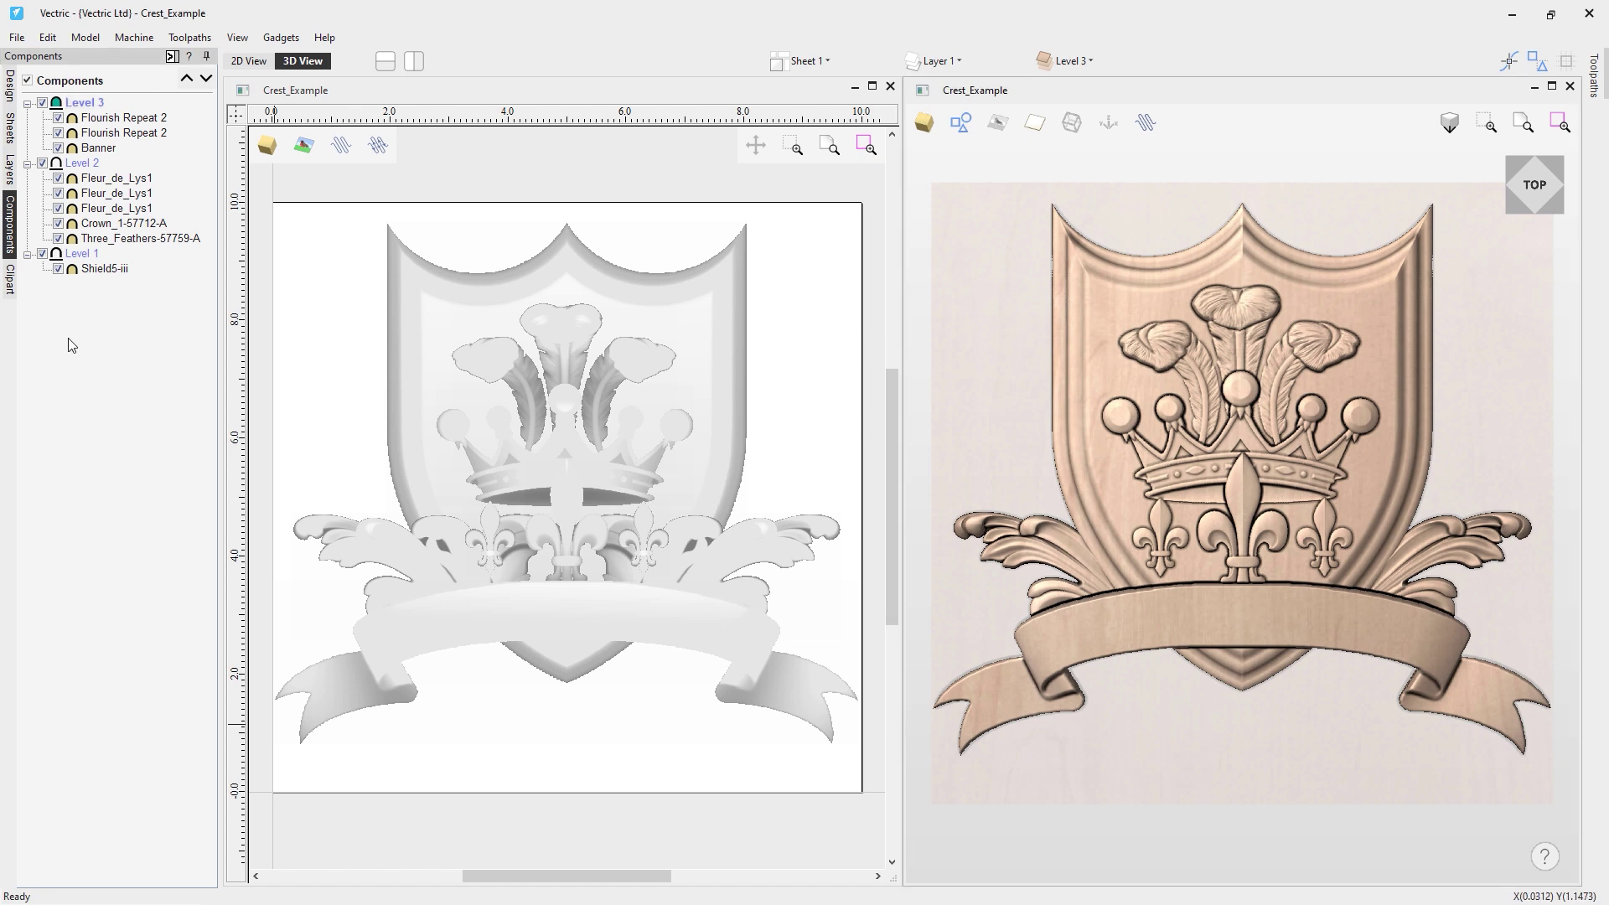
Collapse the component lists of Level 1, Level 2 and Level 3 and expand all three again
click(28, 254)
click(28, 163)
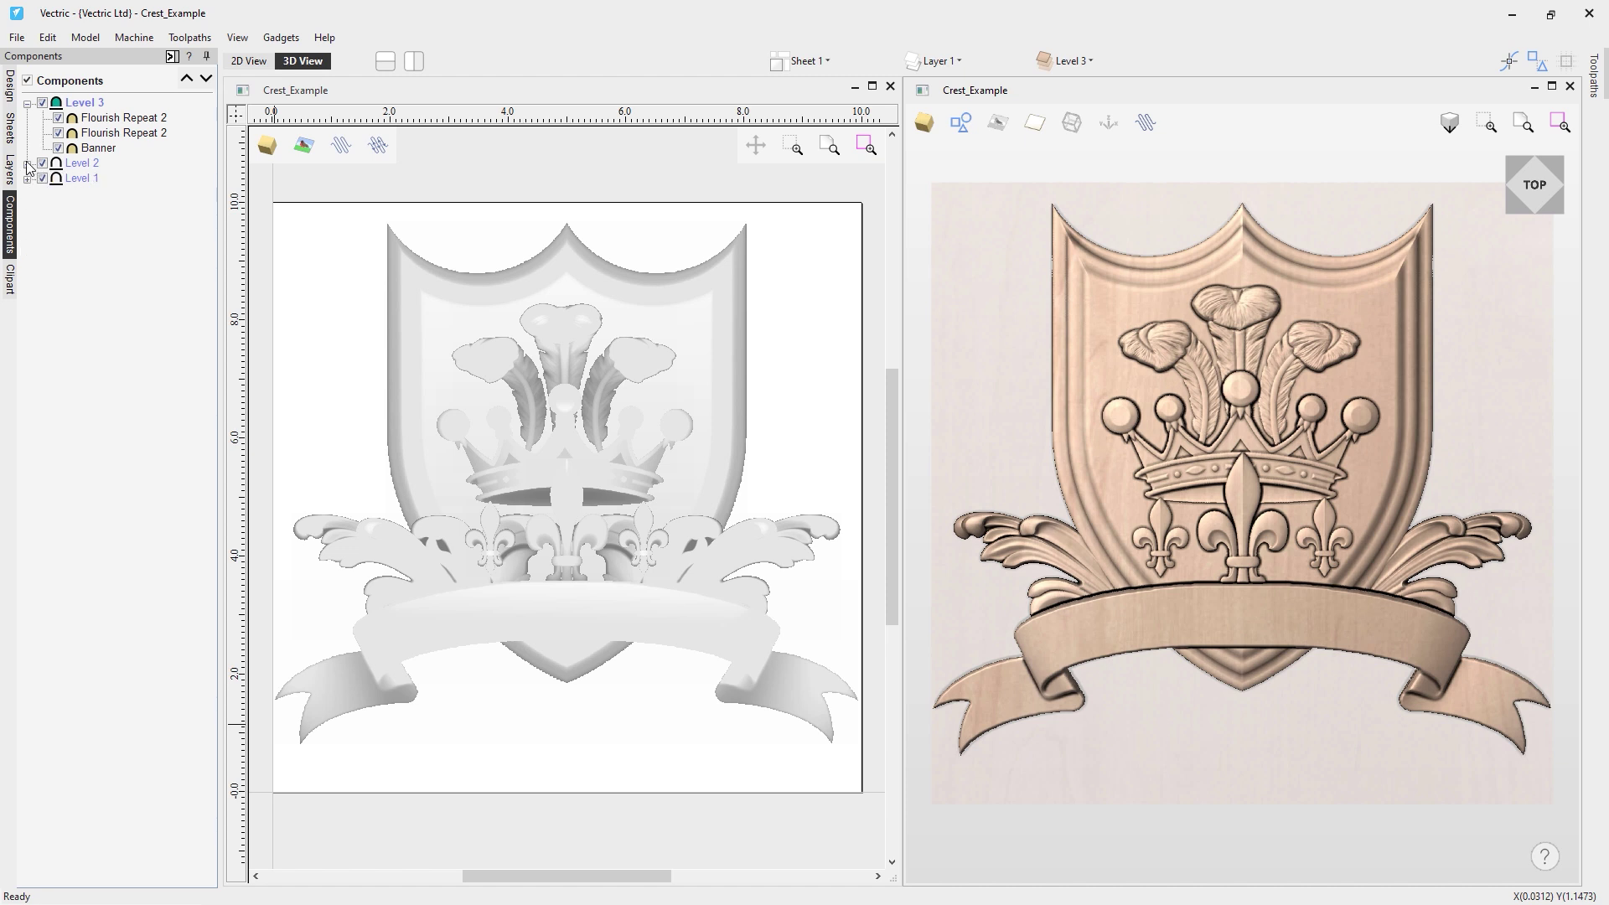
click(27, 103)
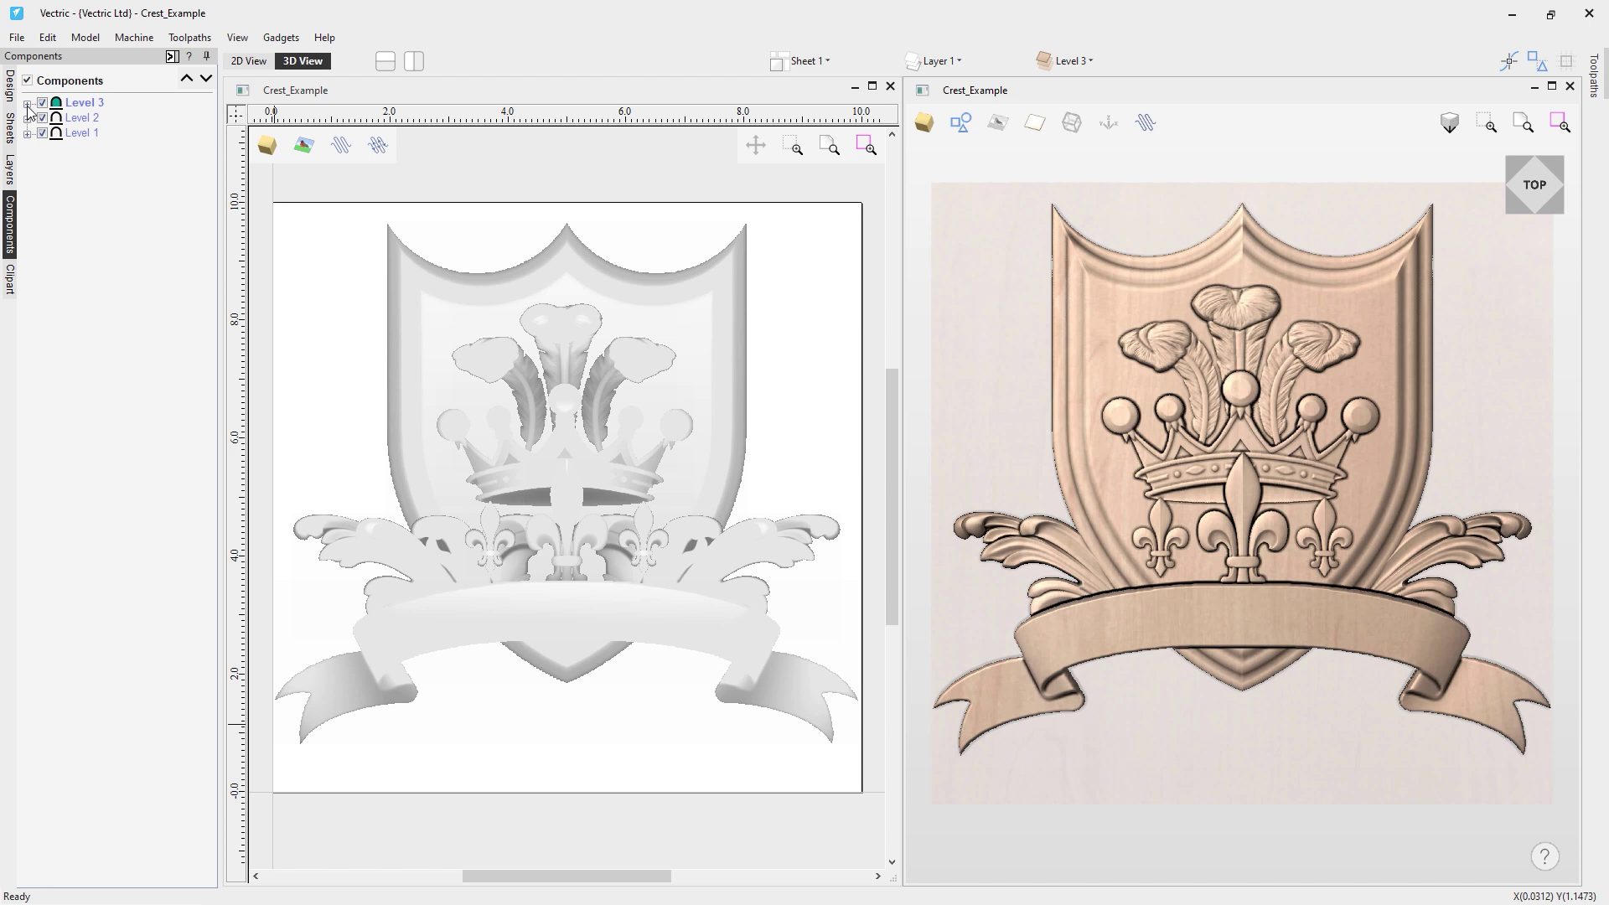
click(28, 103)
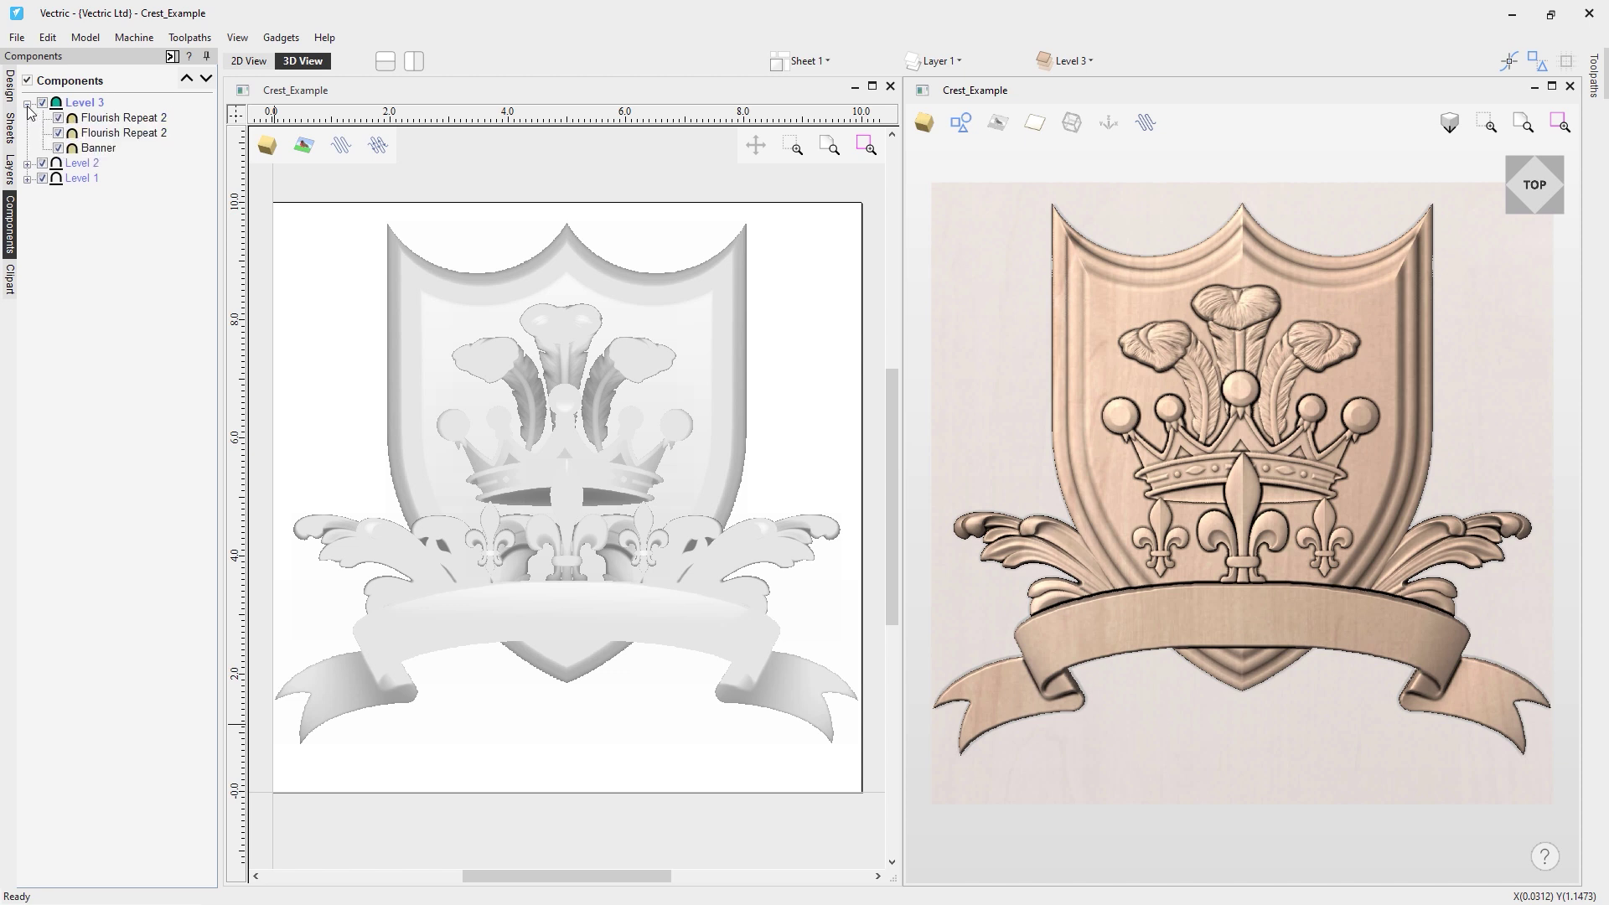
click(28, 165)
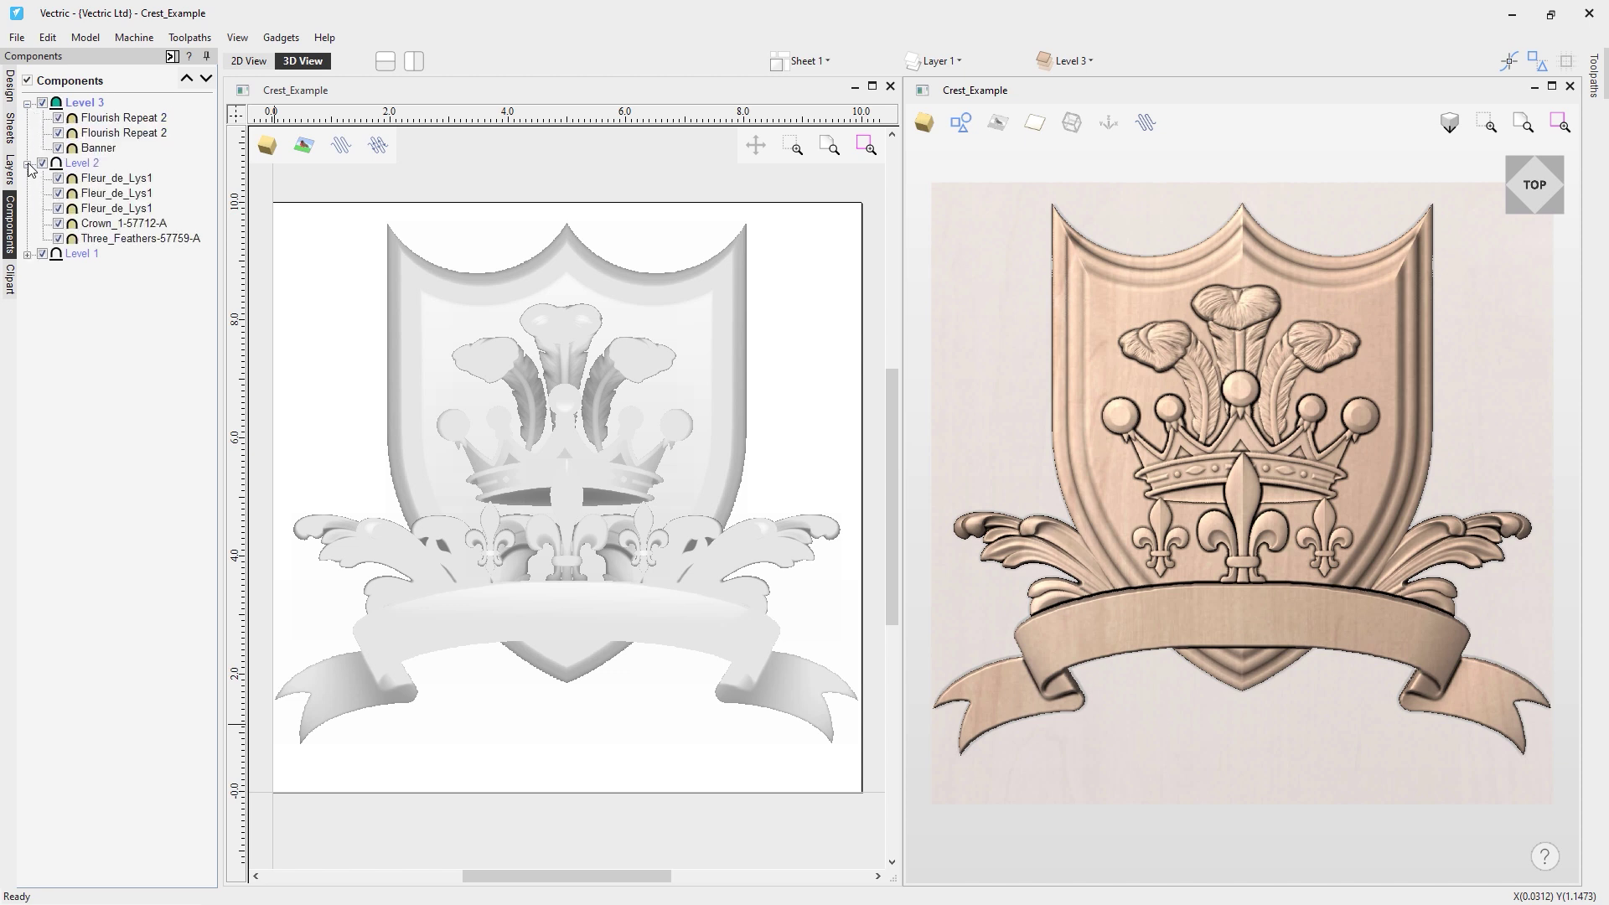
click(28, 257)
click(28, 256)
click(28, 256)
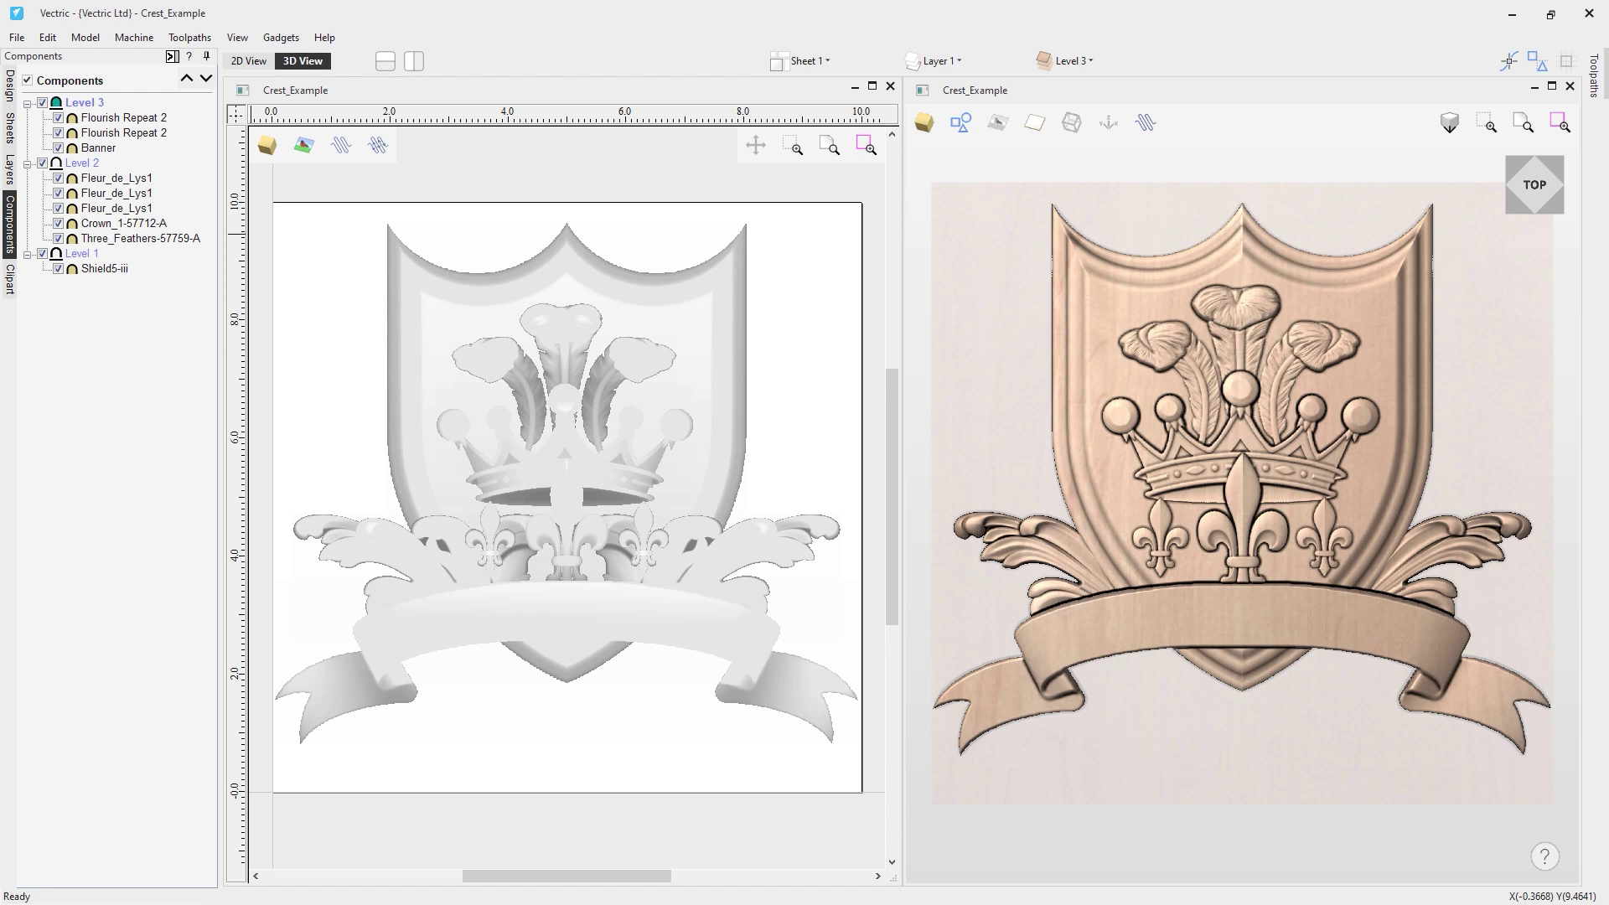
Group all five Level 2 components, from Three_Feathers-57759-A up to the first Fleur_de_Lys1
click(143, 238)
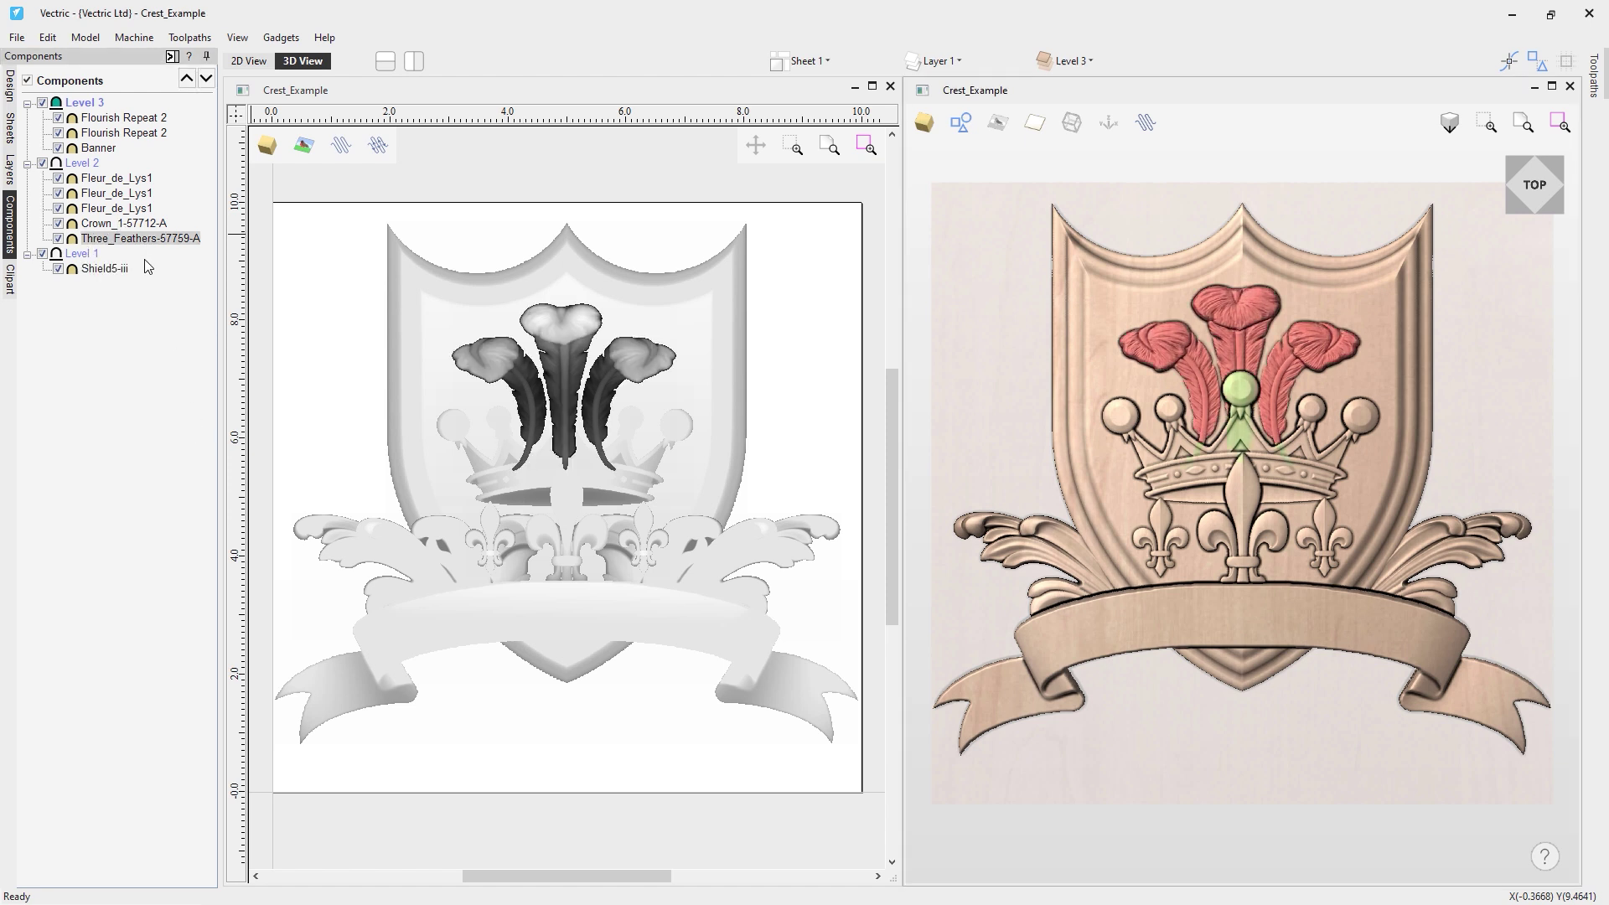
shift+click(122, 179)
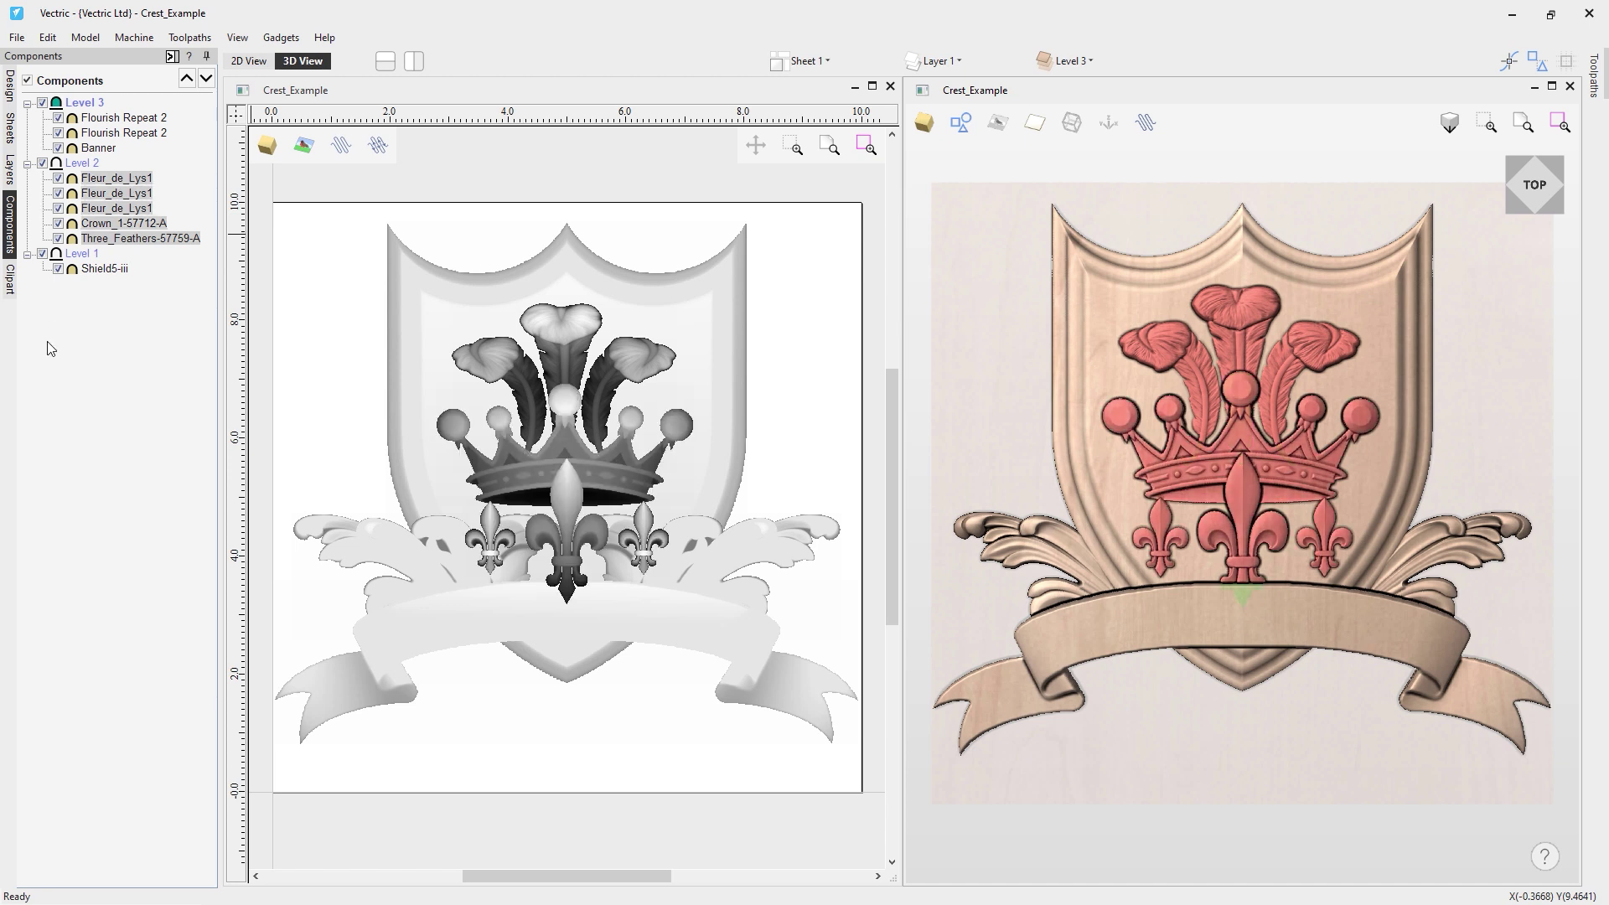
right_click(124, 182)
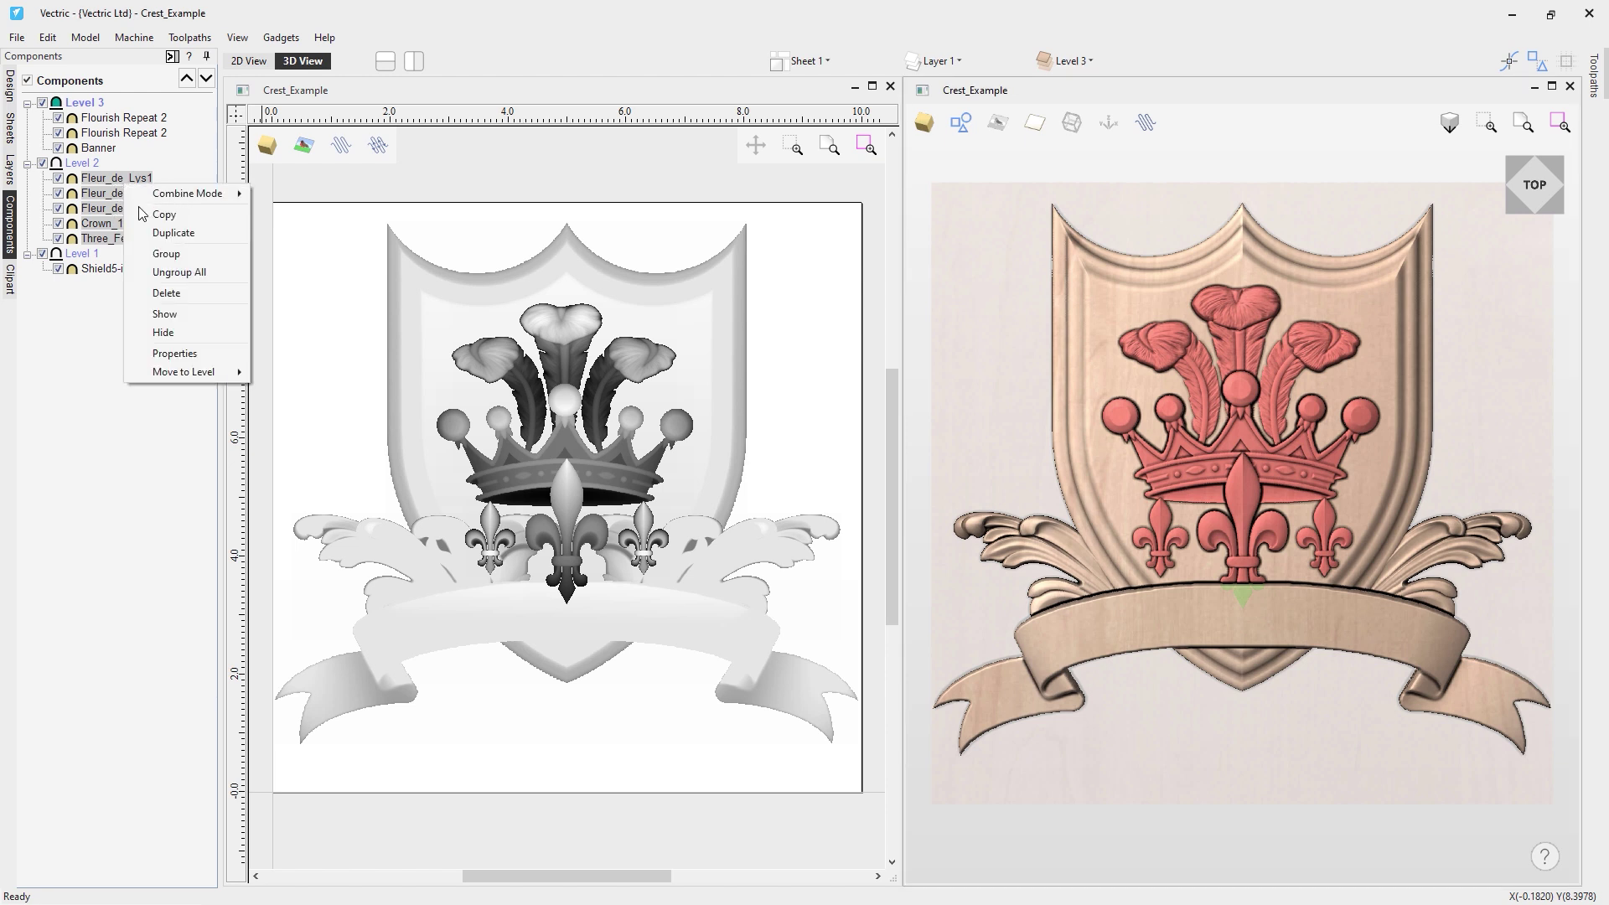
click(192, 254)
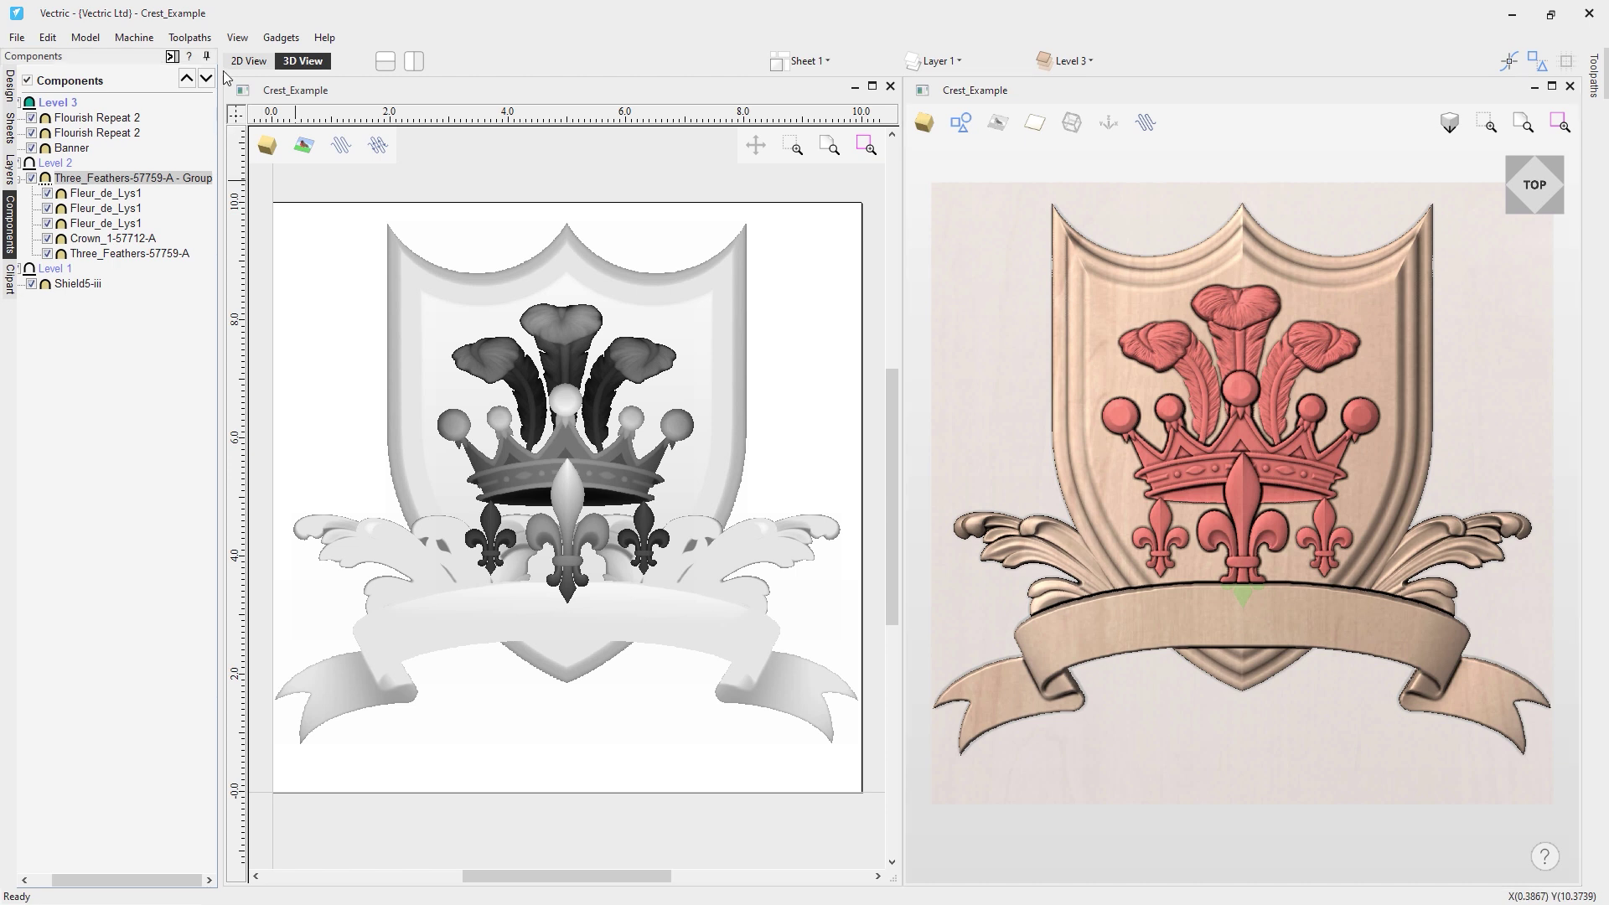
Widen the component tree and collapse and re-expand the Three_Feathers-57759-A group to view its members
drag(219, 67, 228, 61)
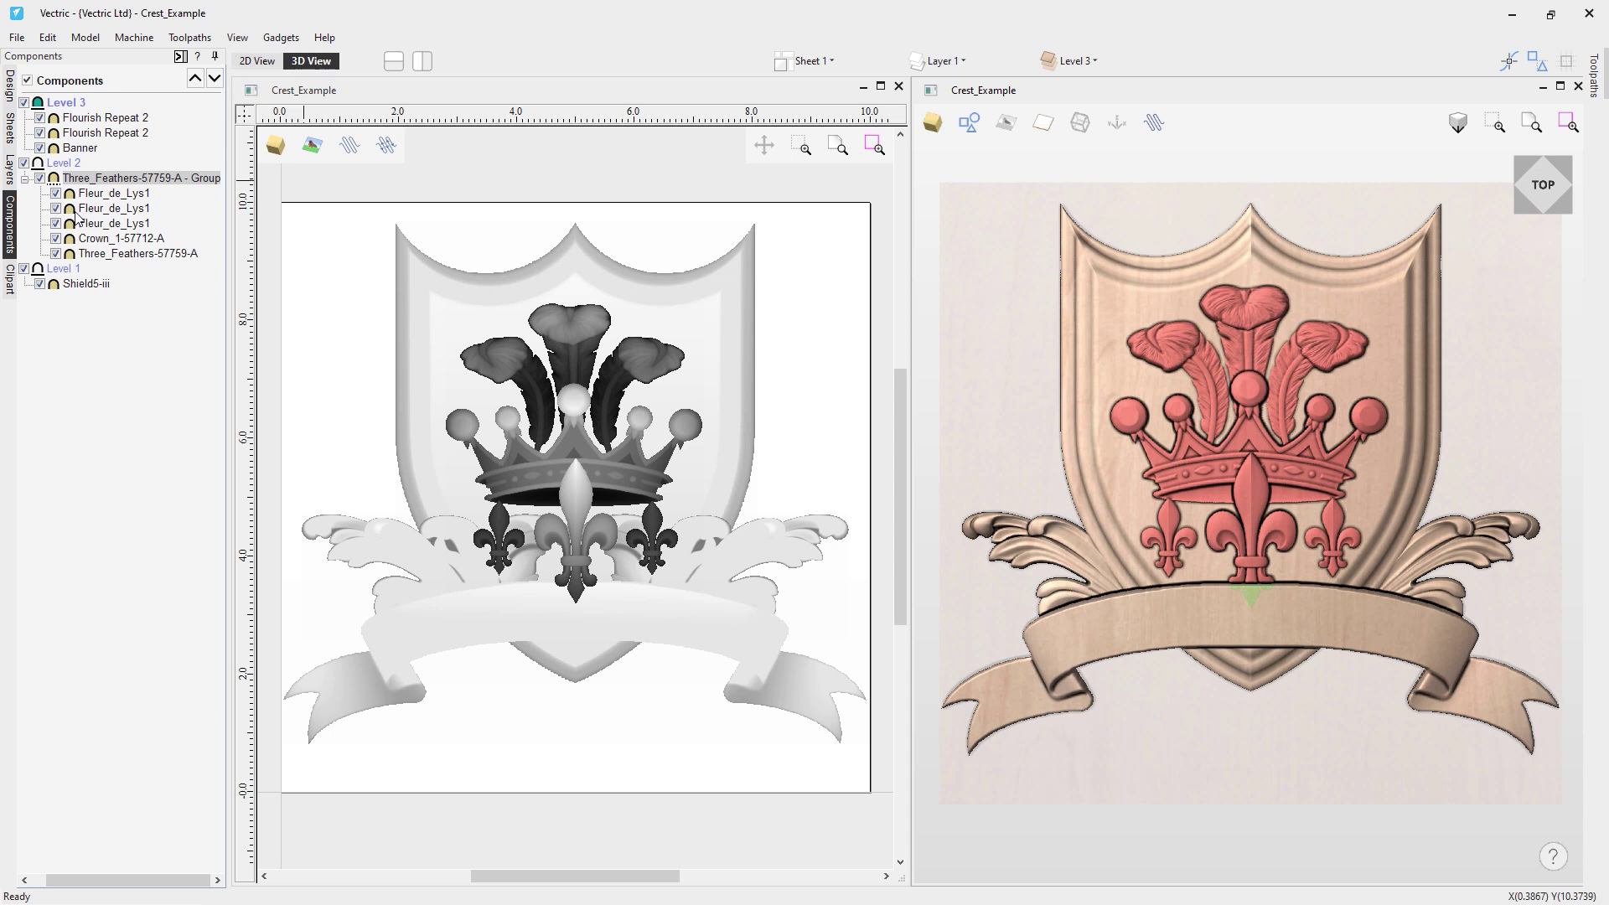
click(26, 178)
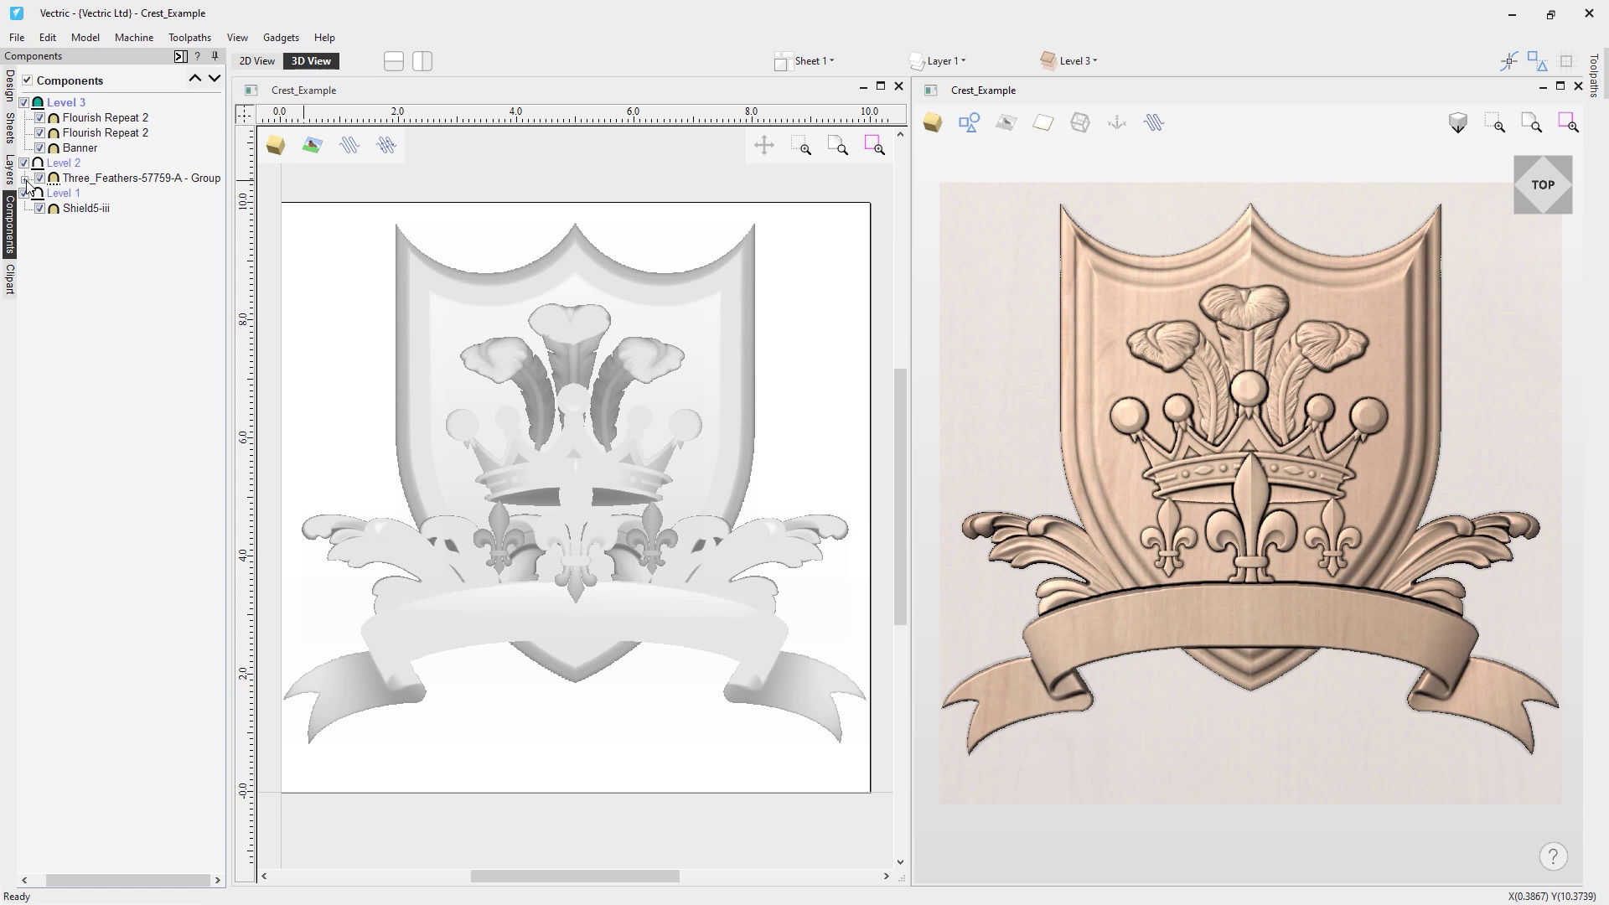
click(25, 178)
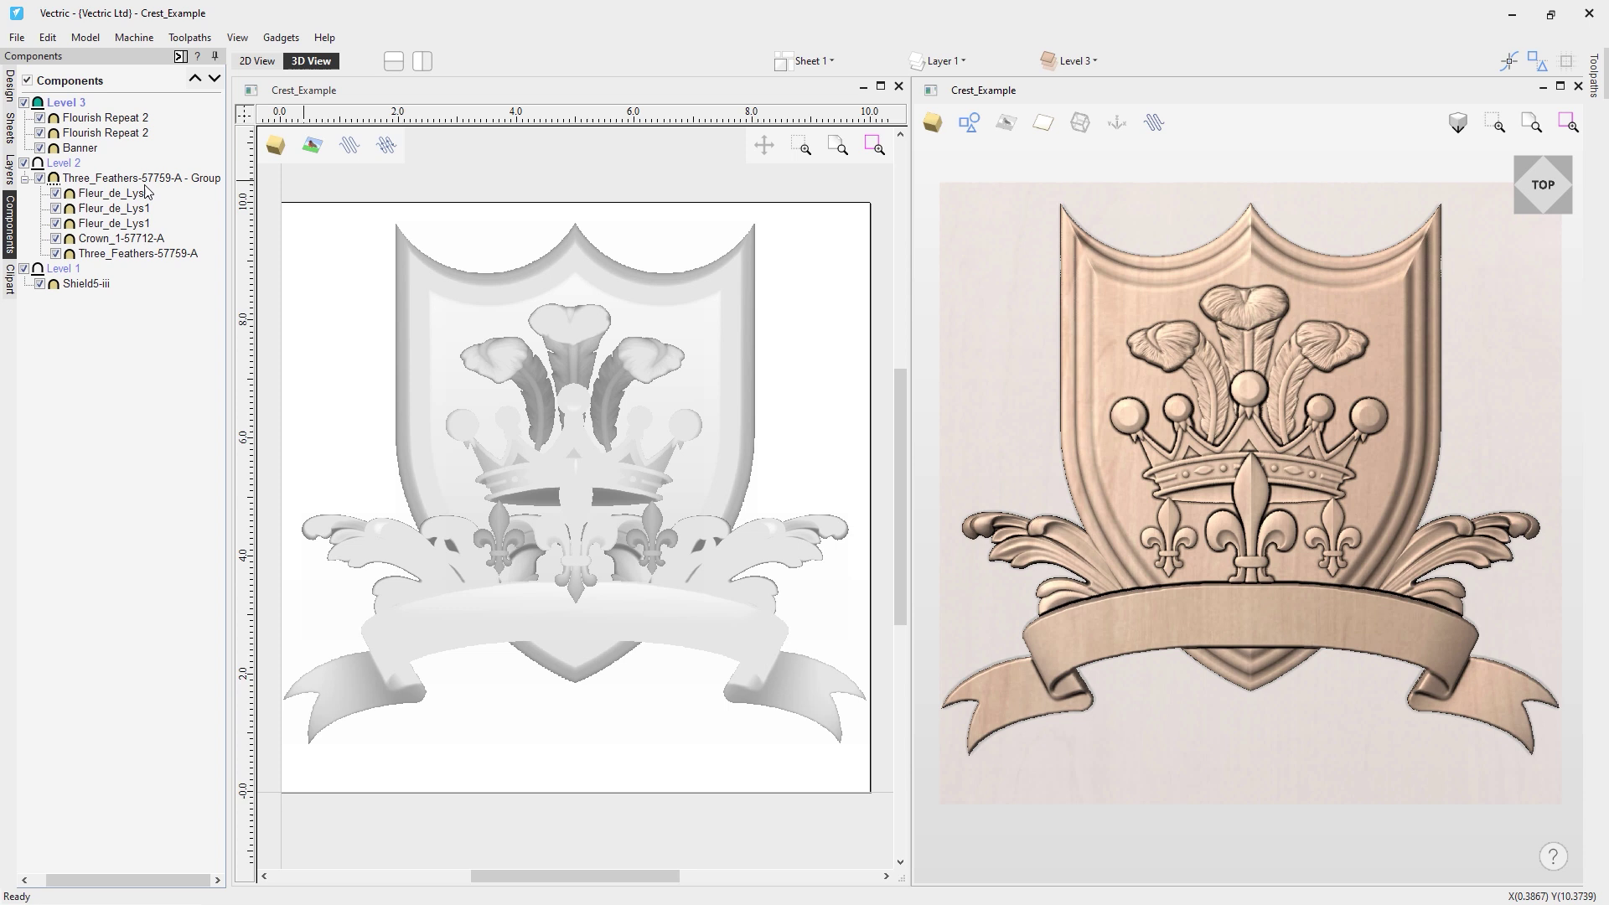
Ungroup the Three_Feathers-57759-A group so its five components sit directly under Level 2, and clear the selection
mouse_move(136, 202)
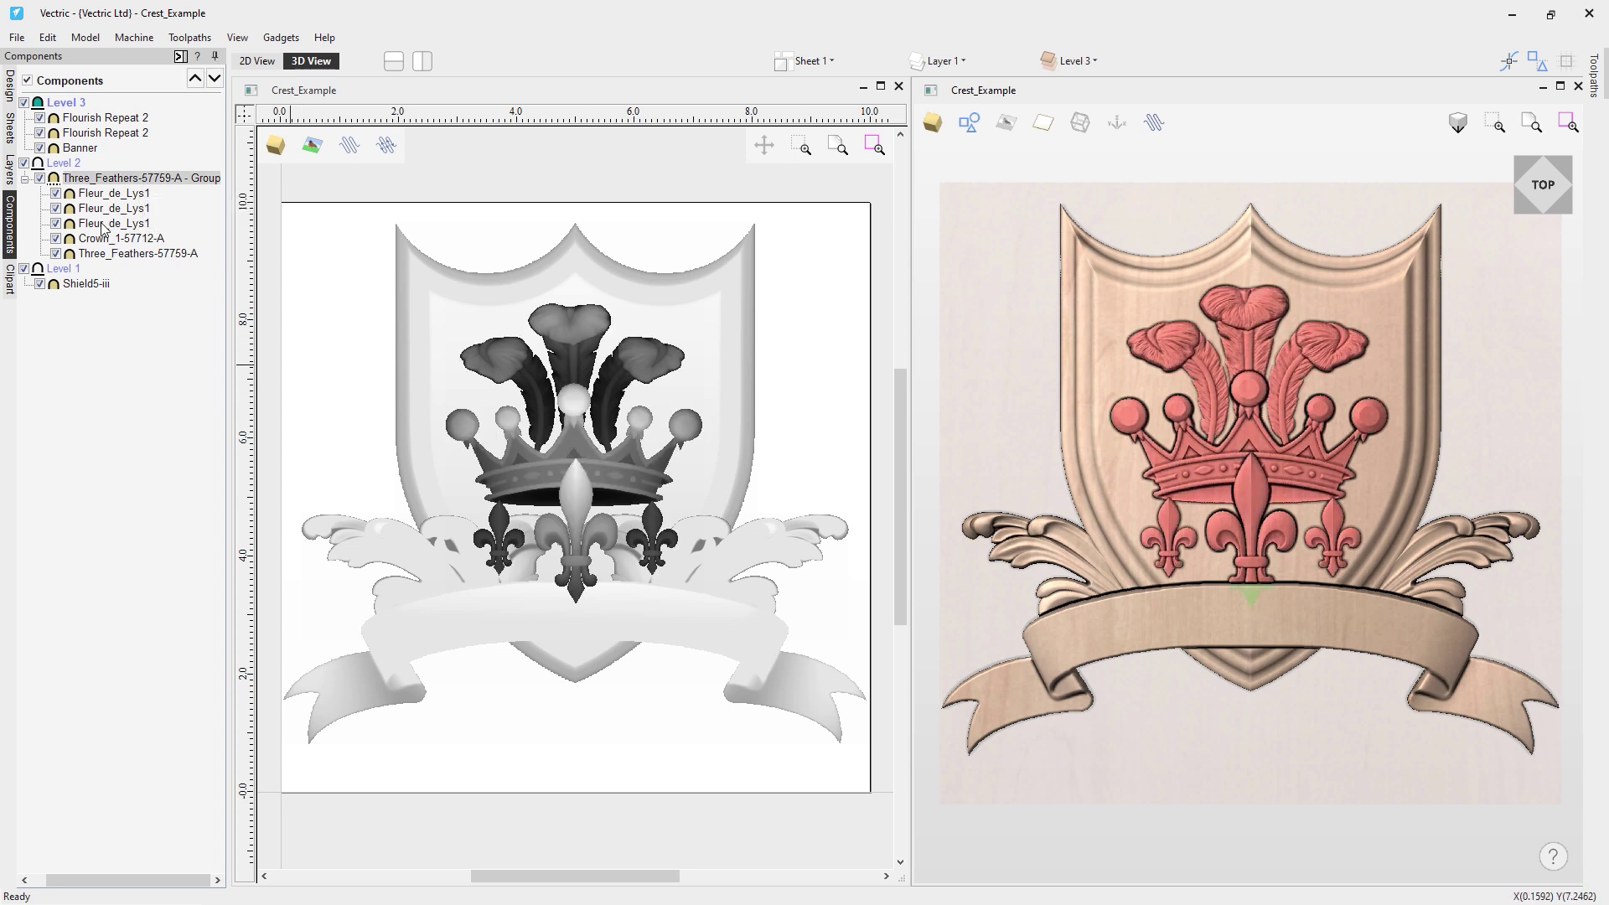
right_click(85, 185)
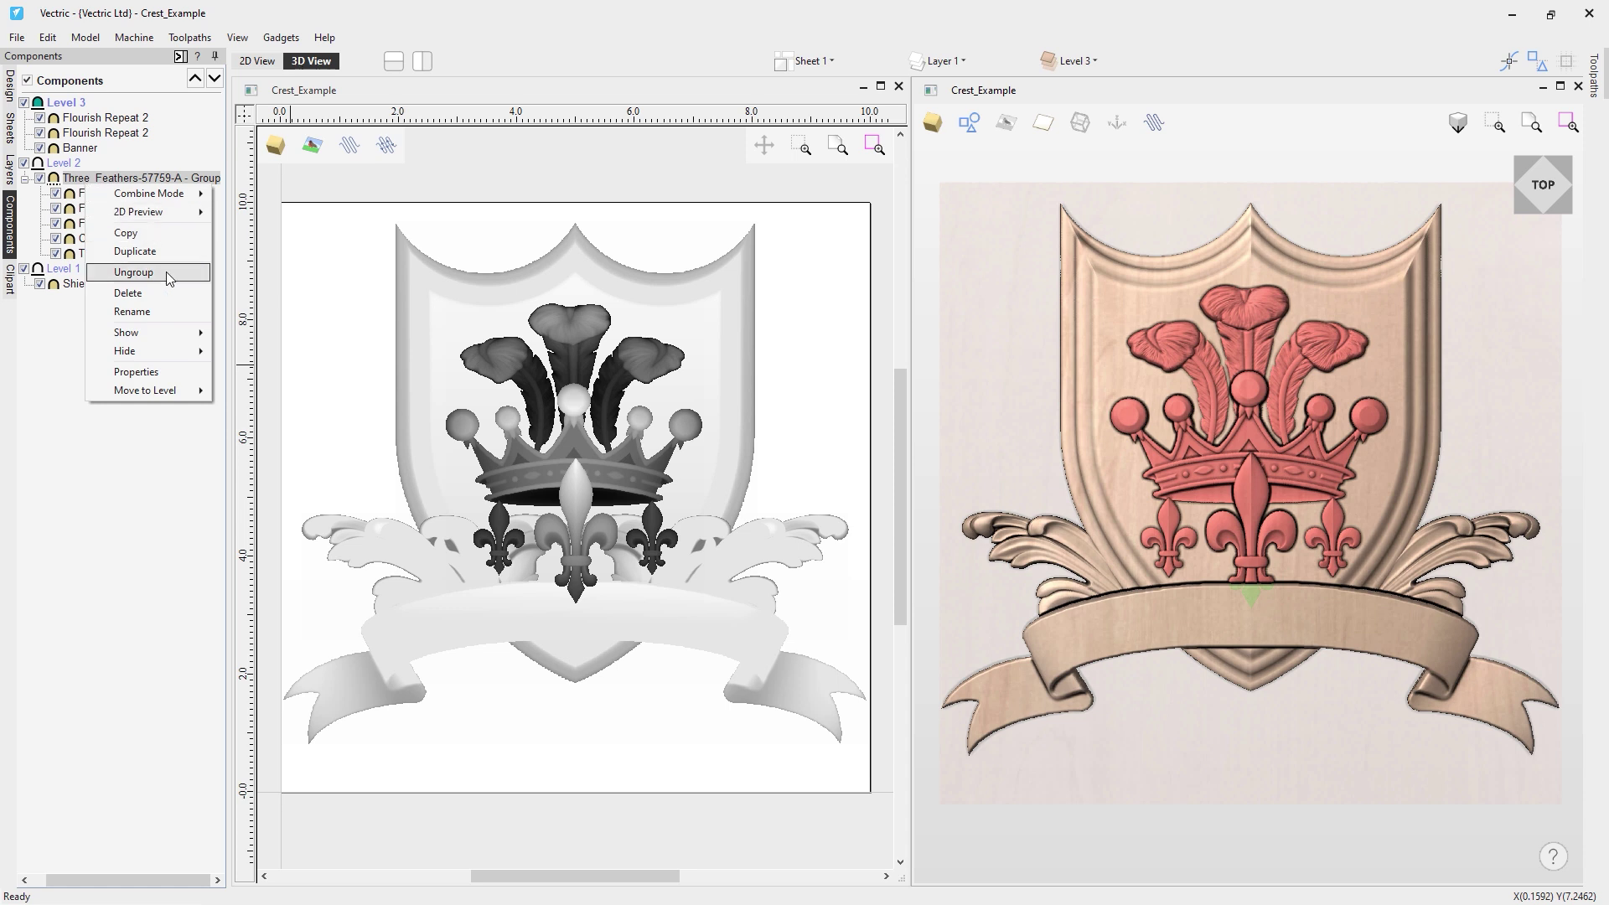
click(134, 273)
click(125, 311)
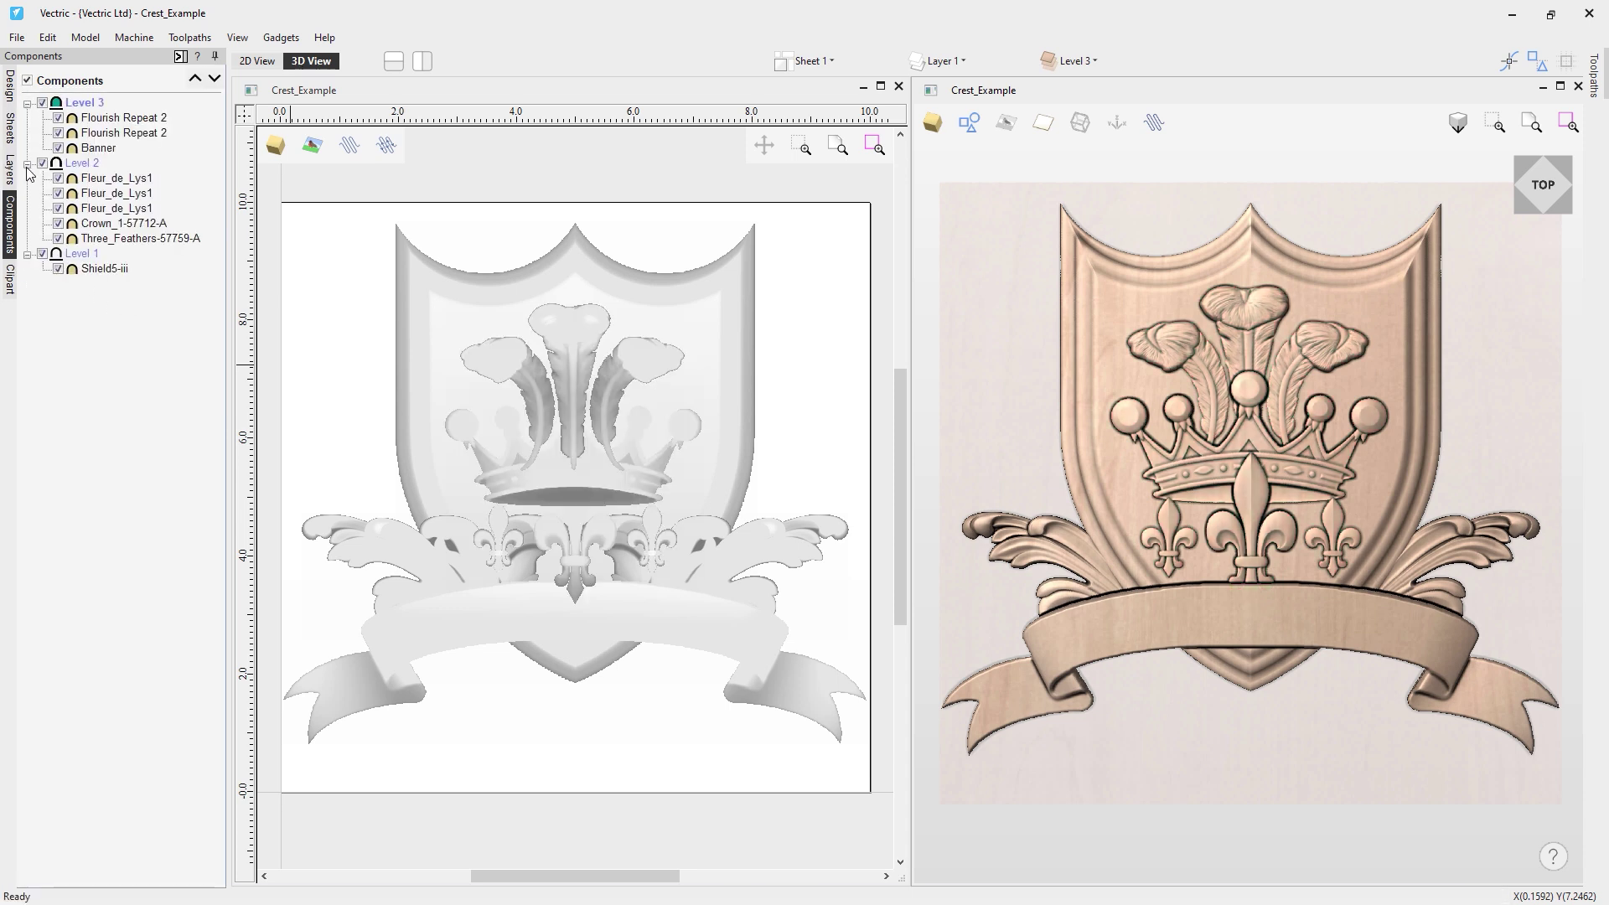
Collapse Level 2, Level 3 and Level 1 in the component tree, and expand all three levels again
click(28, 162)
click(28, 102)
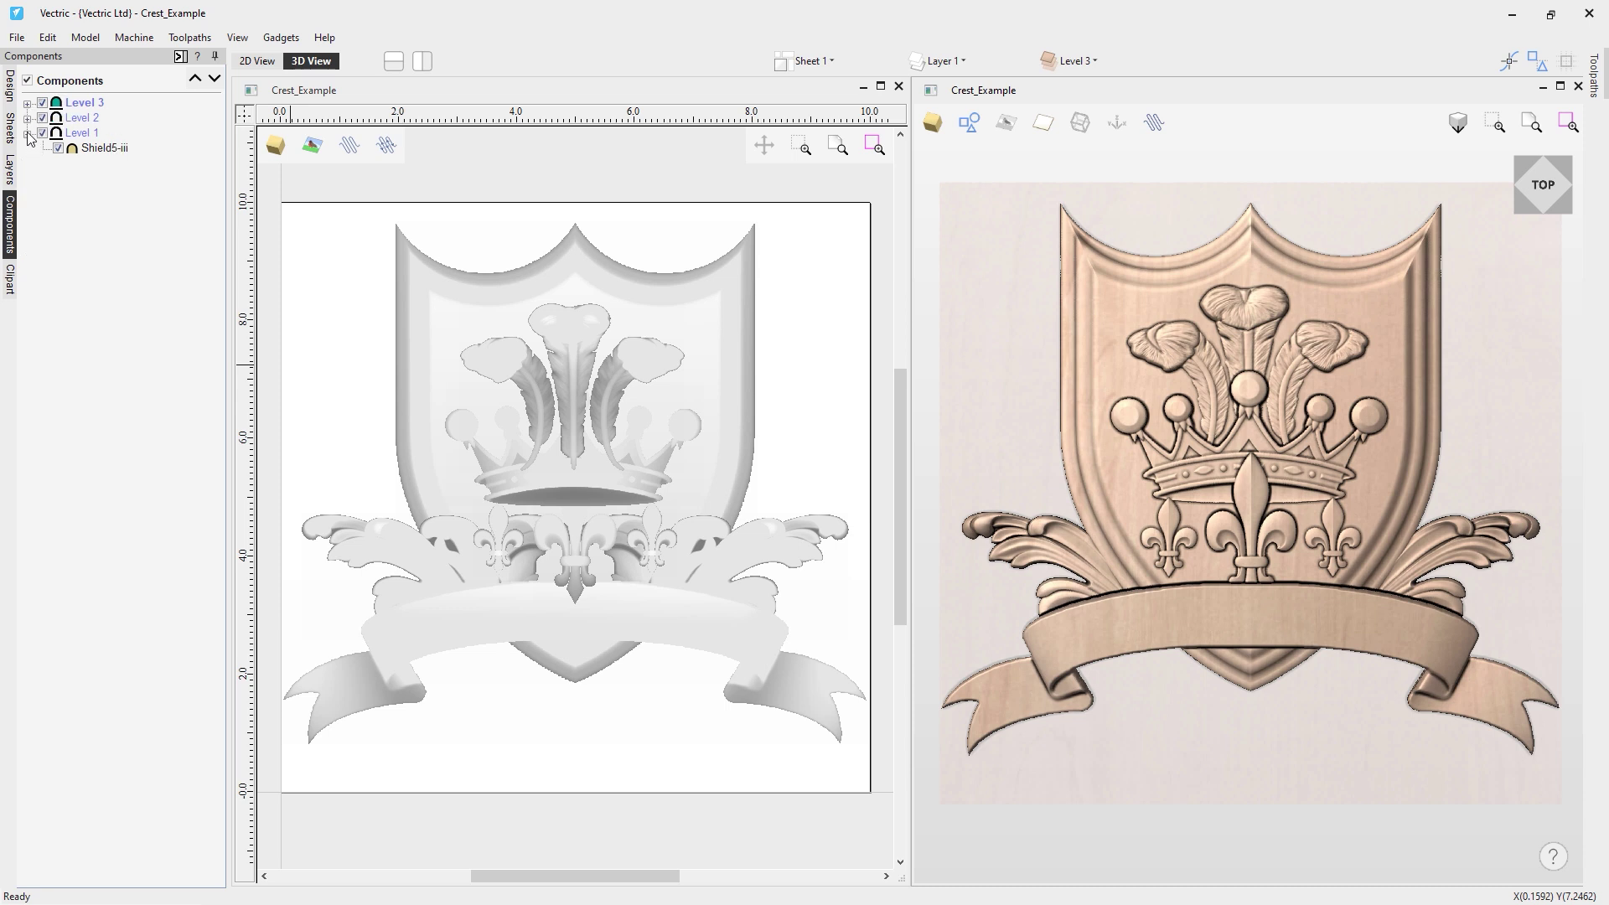
click(28, 133)
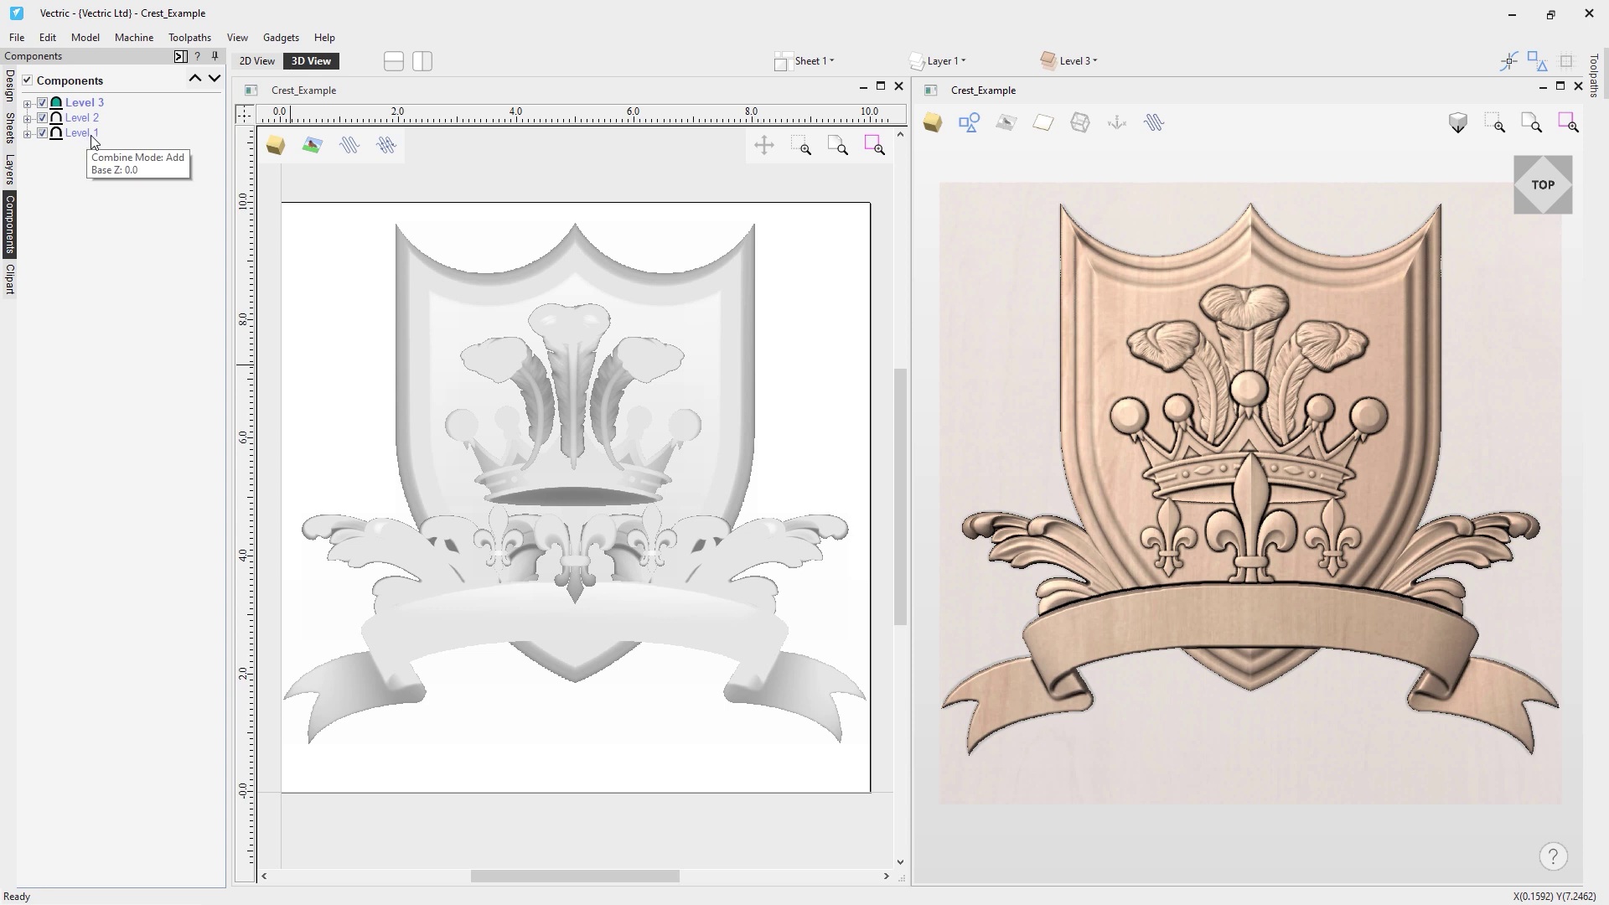
click(27, 134)
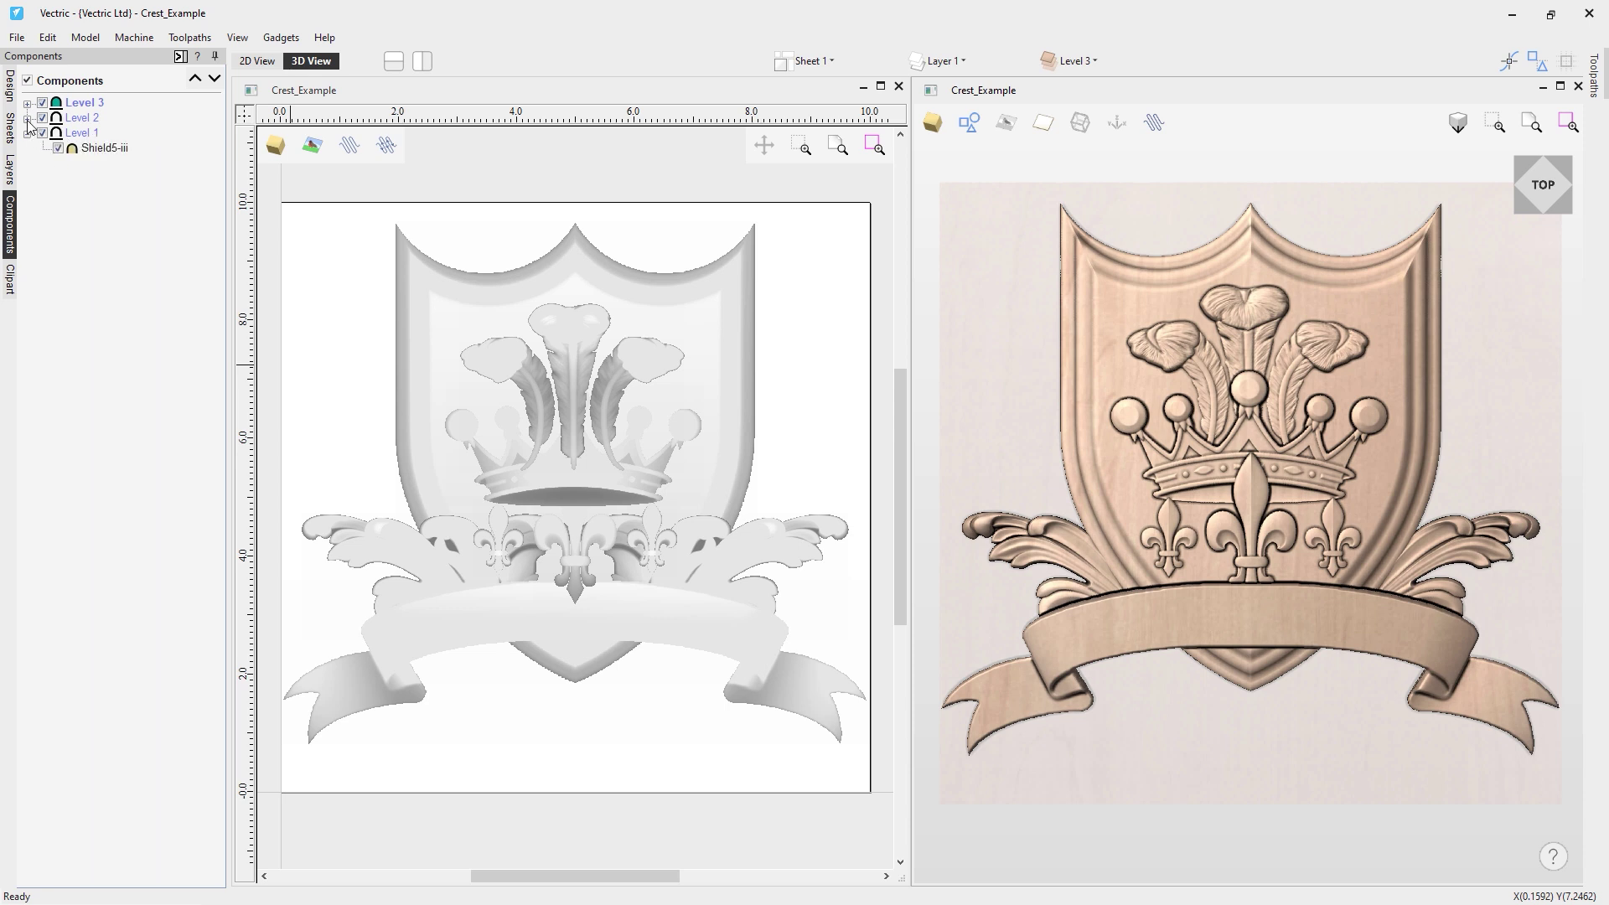
click(27, 118)
click(28, 104)
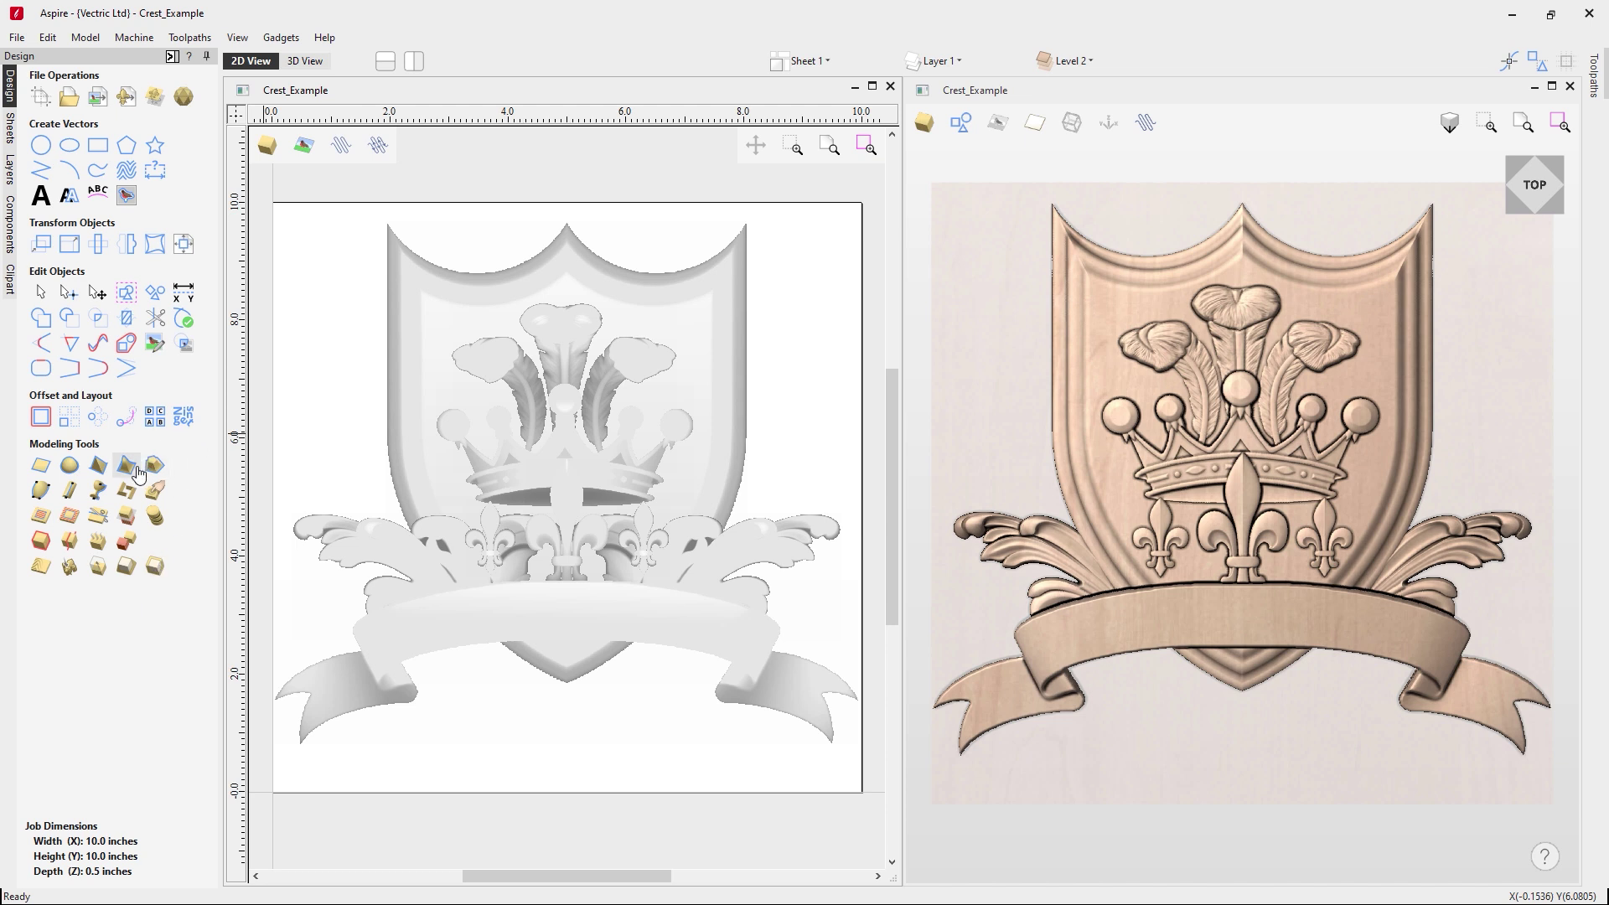
In Aspire, show the component tree and examine the 3D clipart export option for the first Flourish Repeat 2 component
click(11, 216)
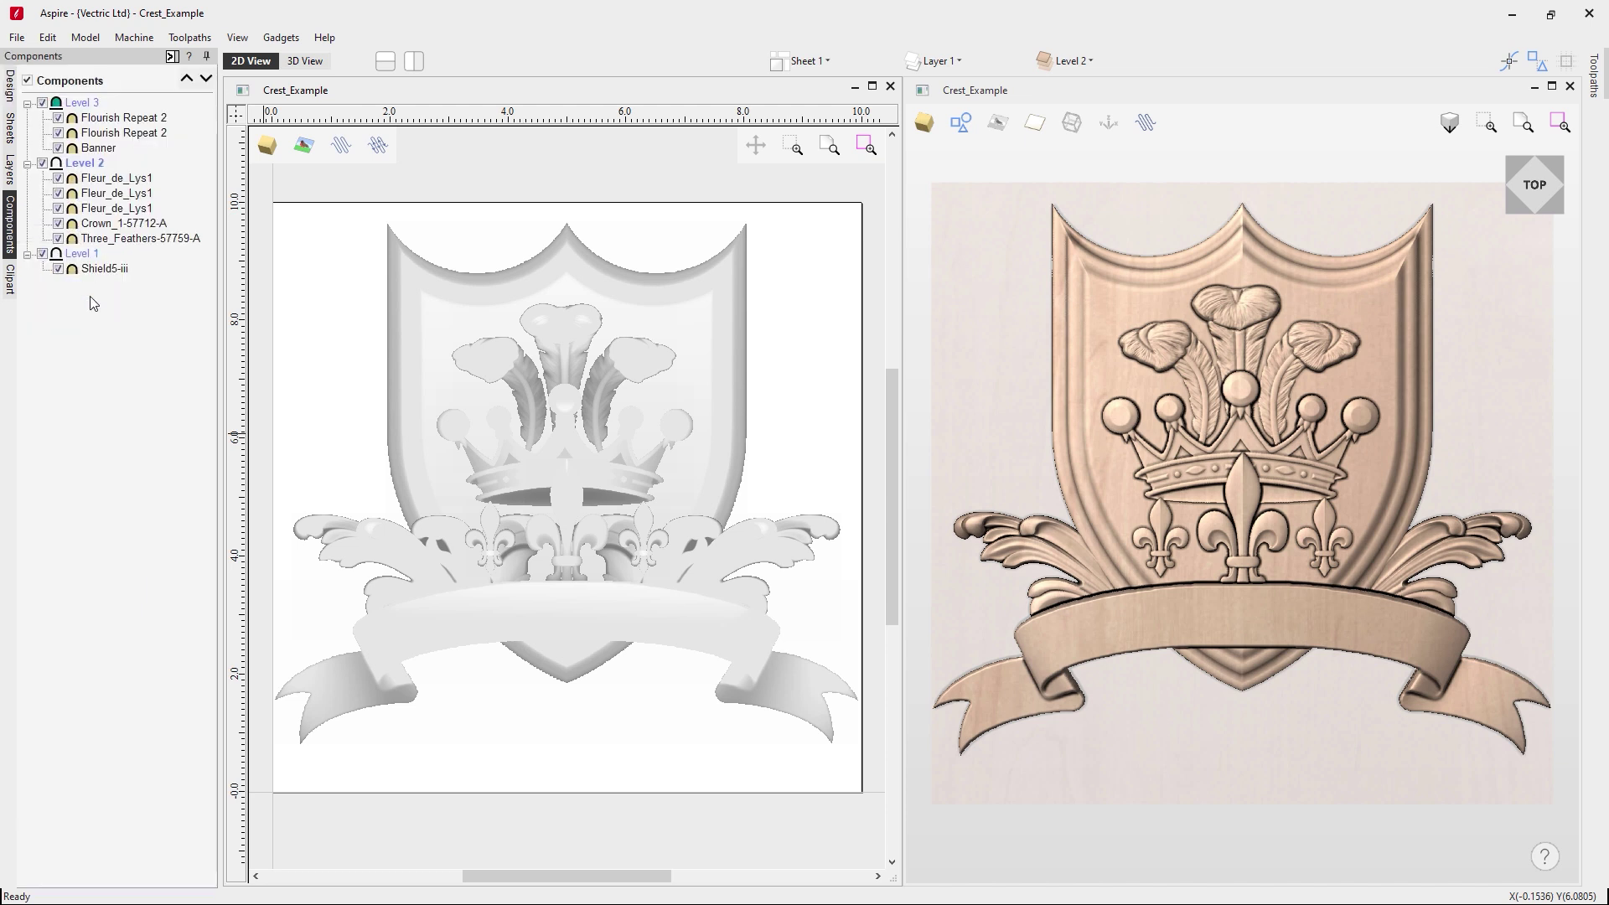
mouse_move(126, 124)
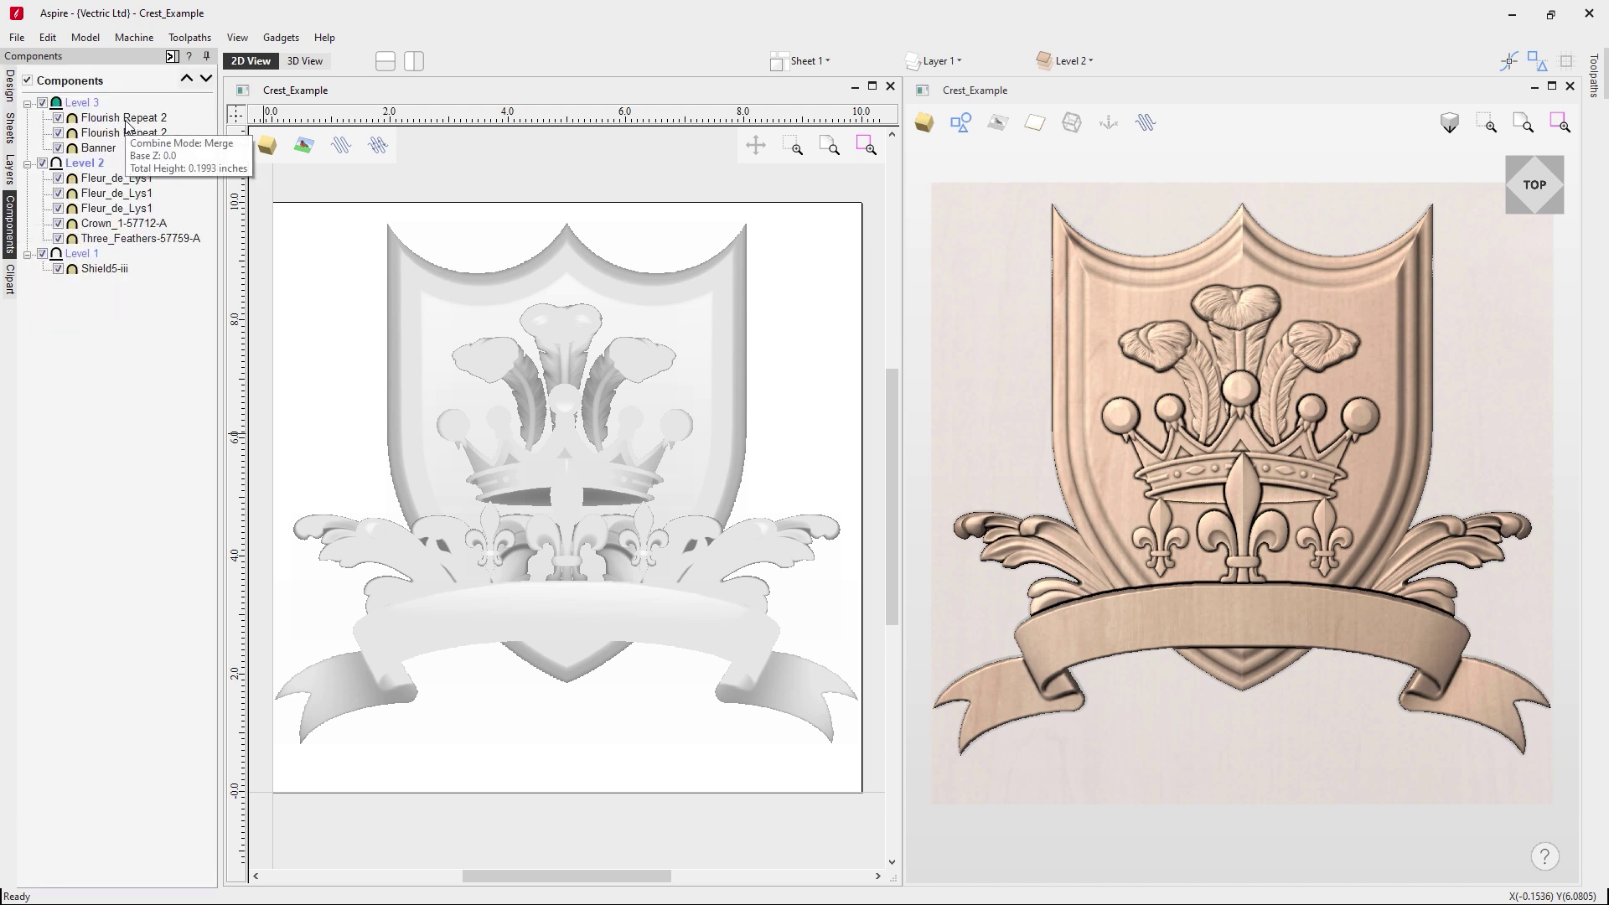
right_click(127, 124)
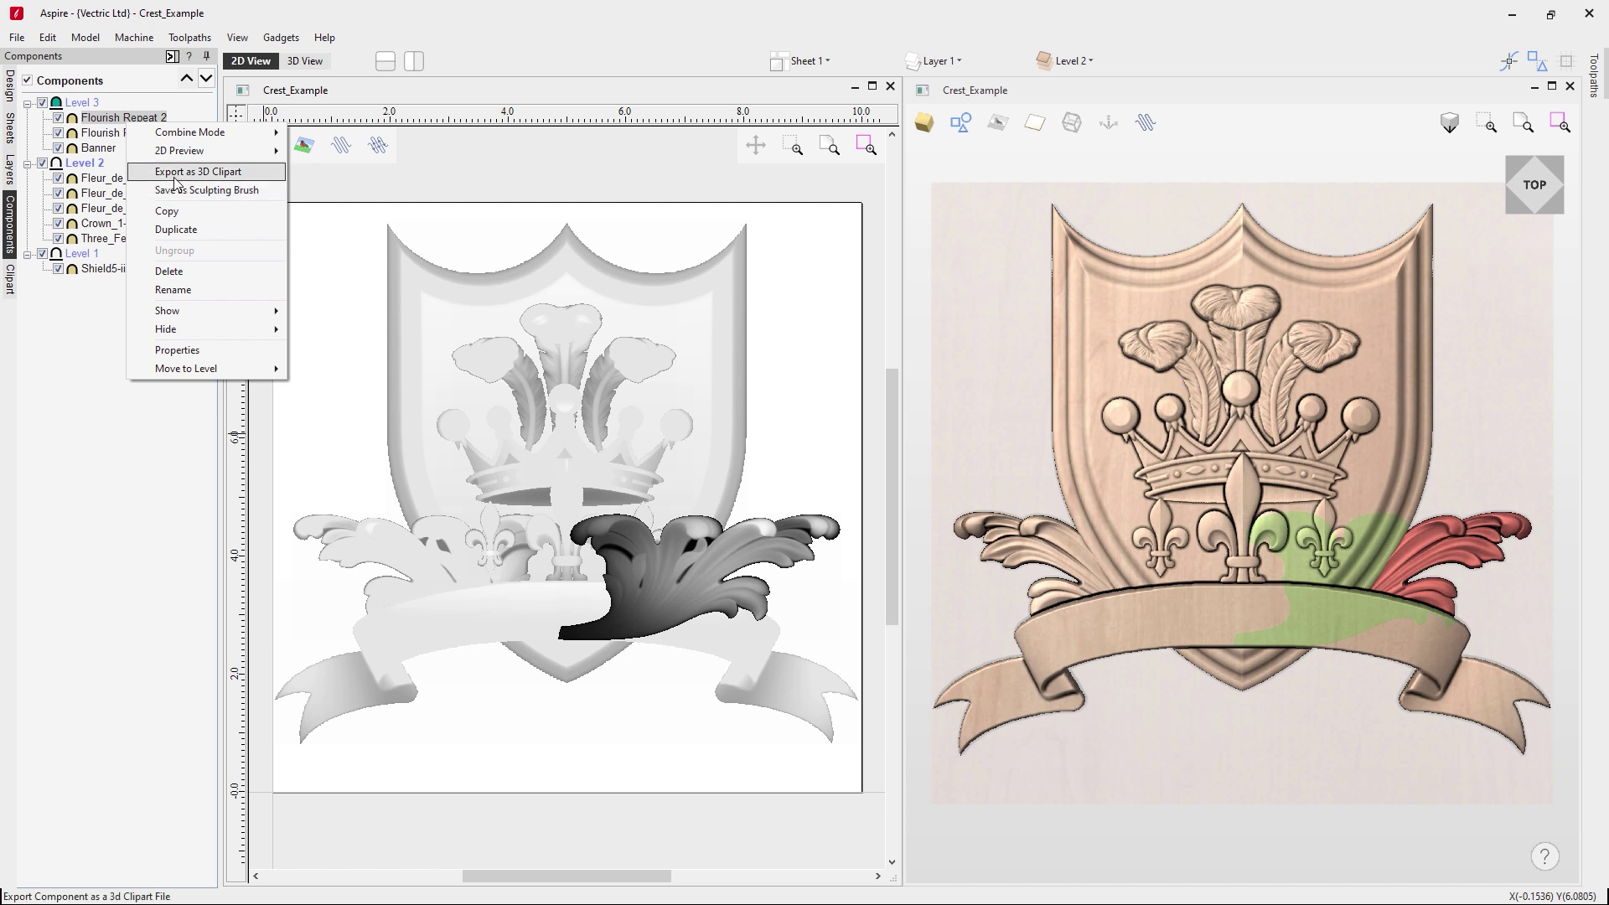
right_click(145, 118)
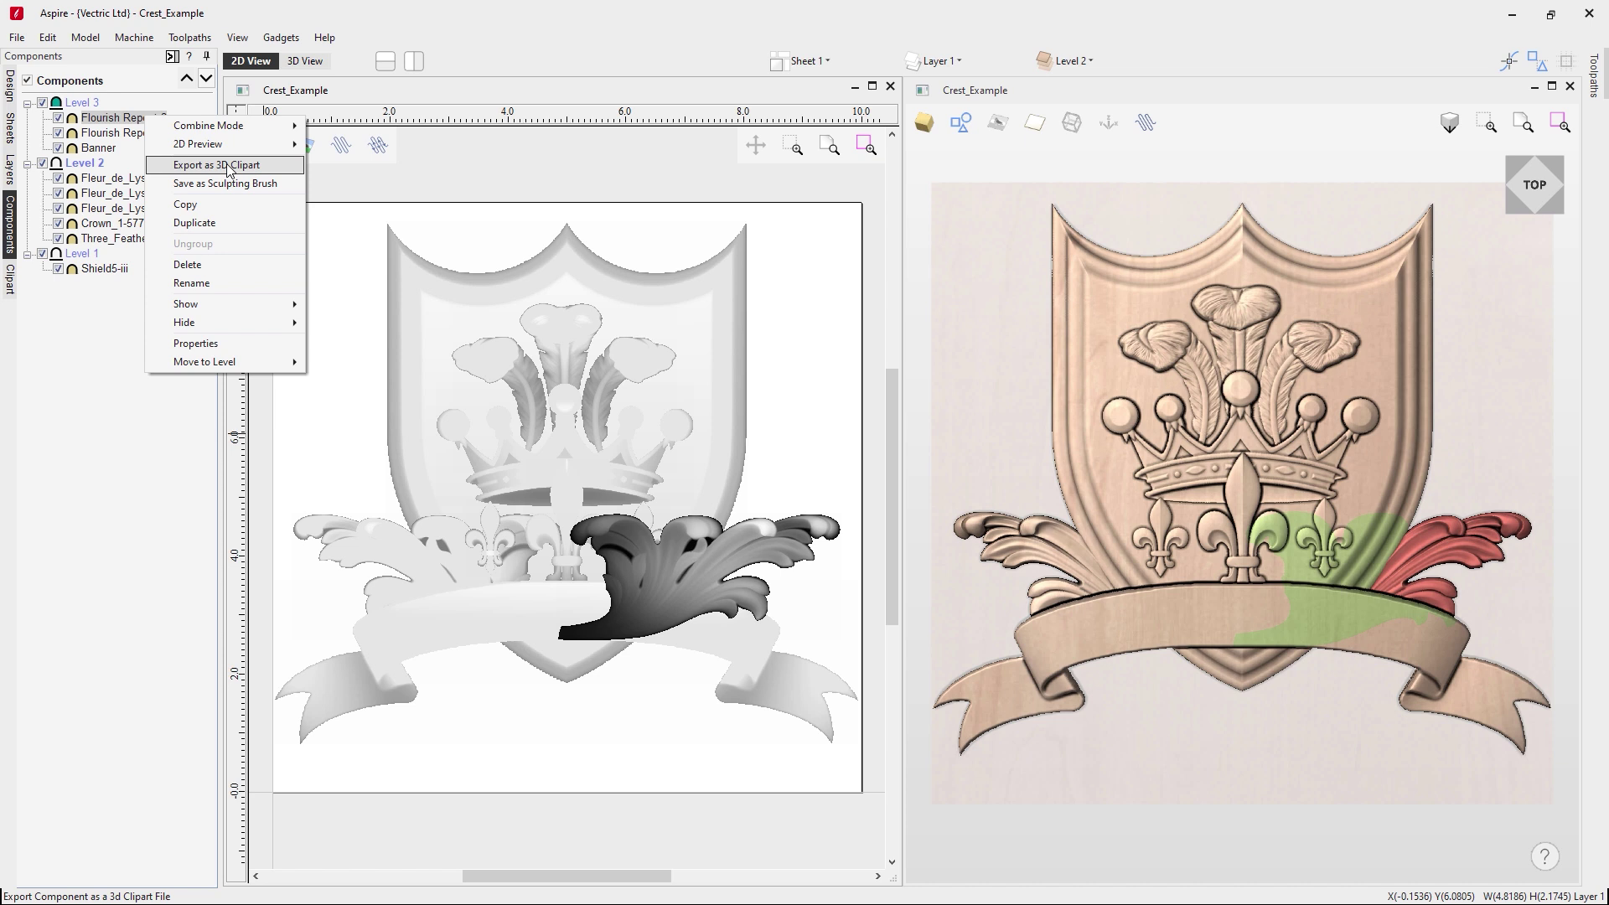
click(76, 380)
Examine the commands available for the whole of Level 3, including its export as 3D clipart
right_click(87, 111)
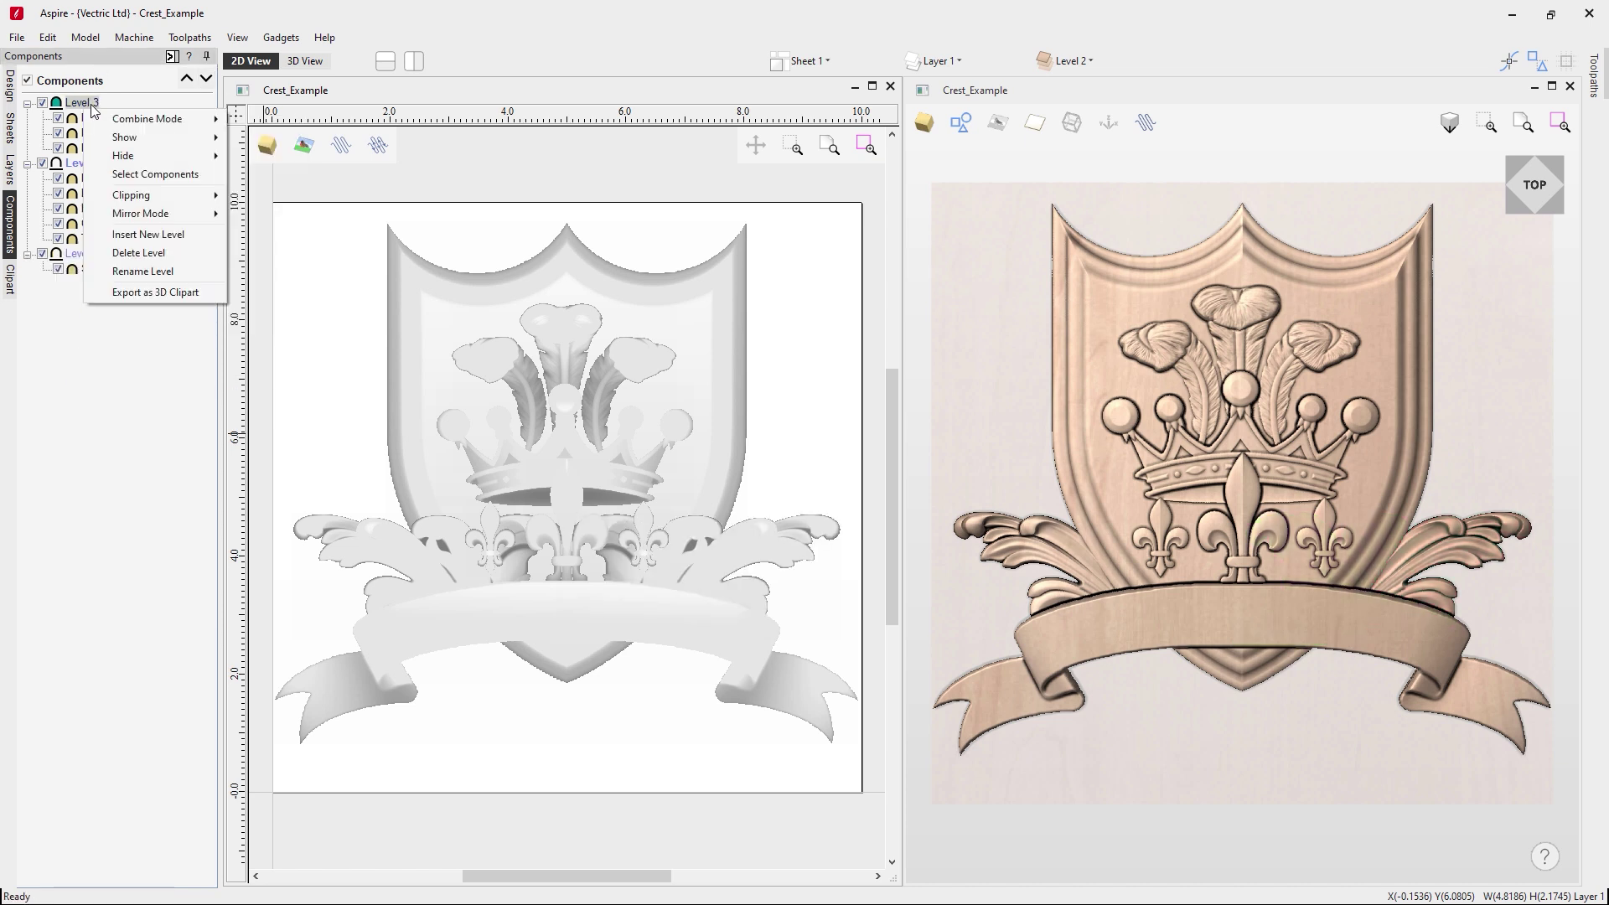
click(105, 376)
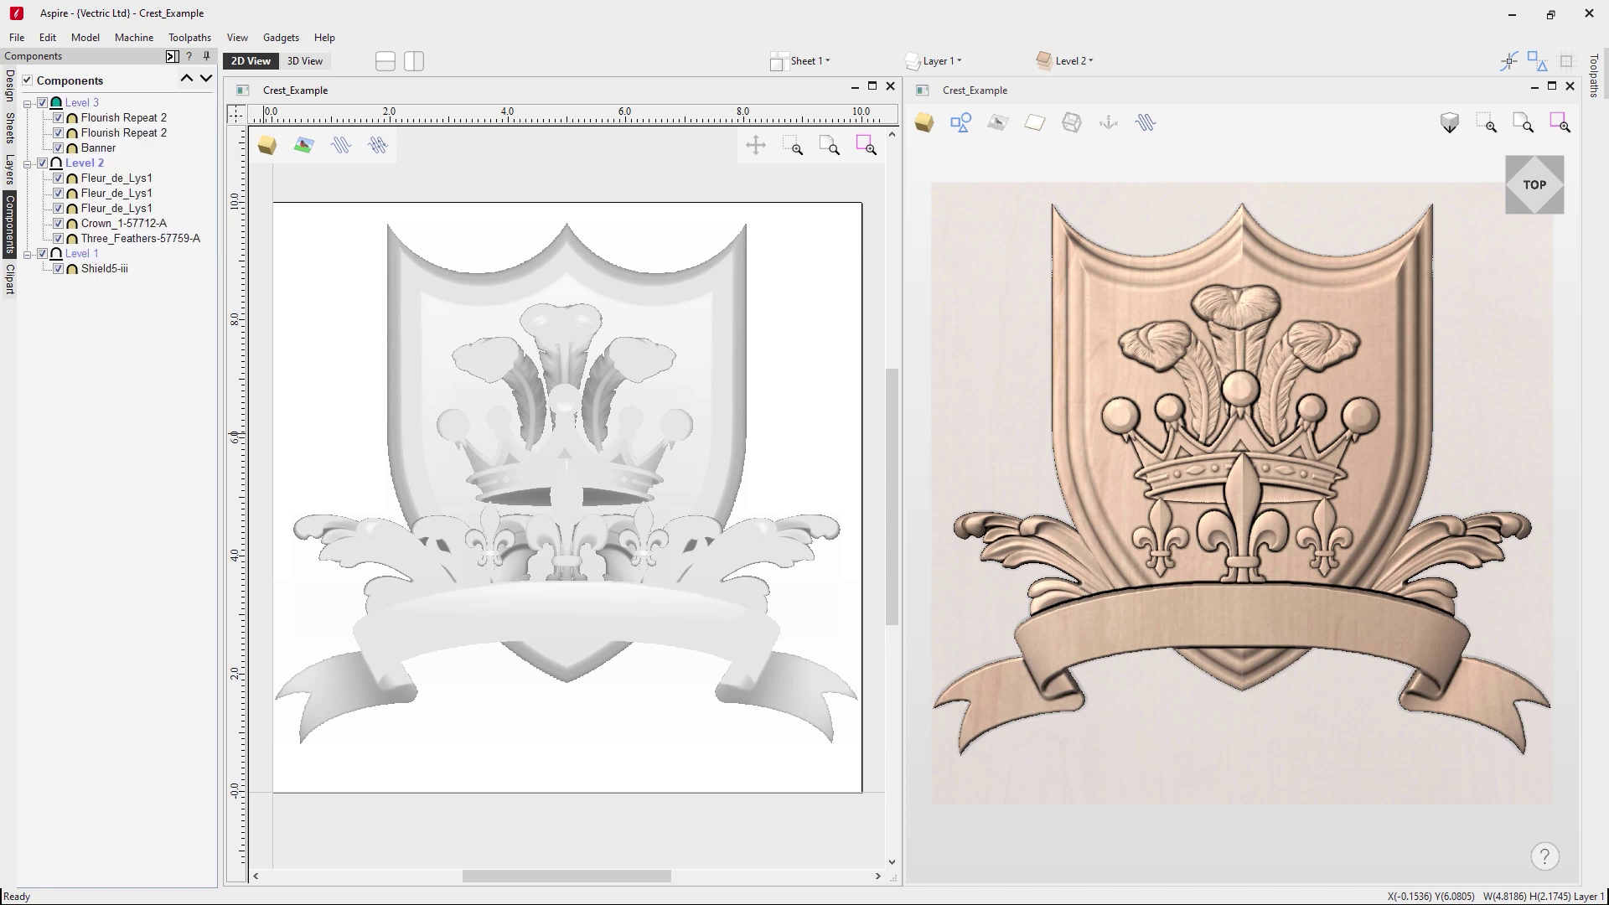
right_click(96, 107)
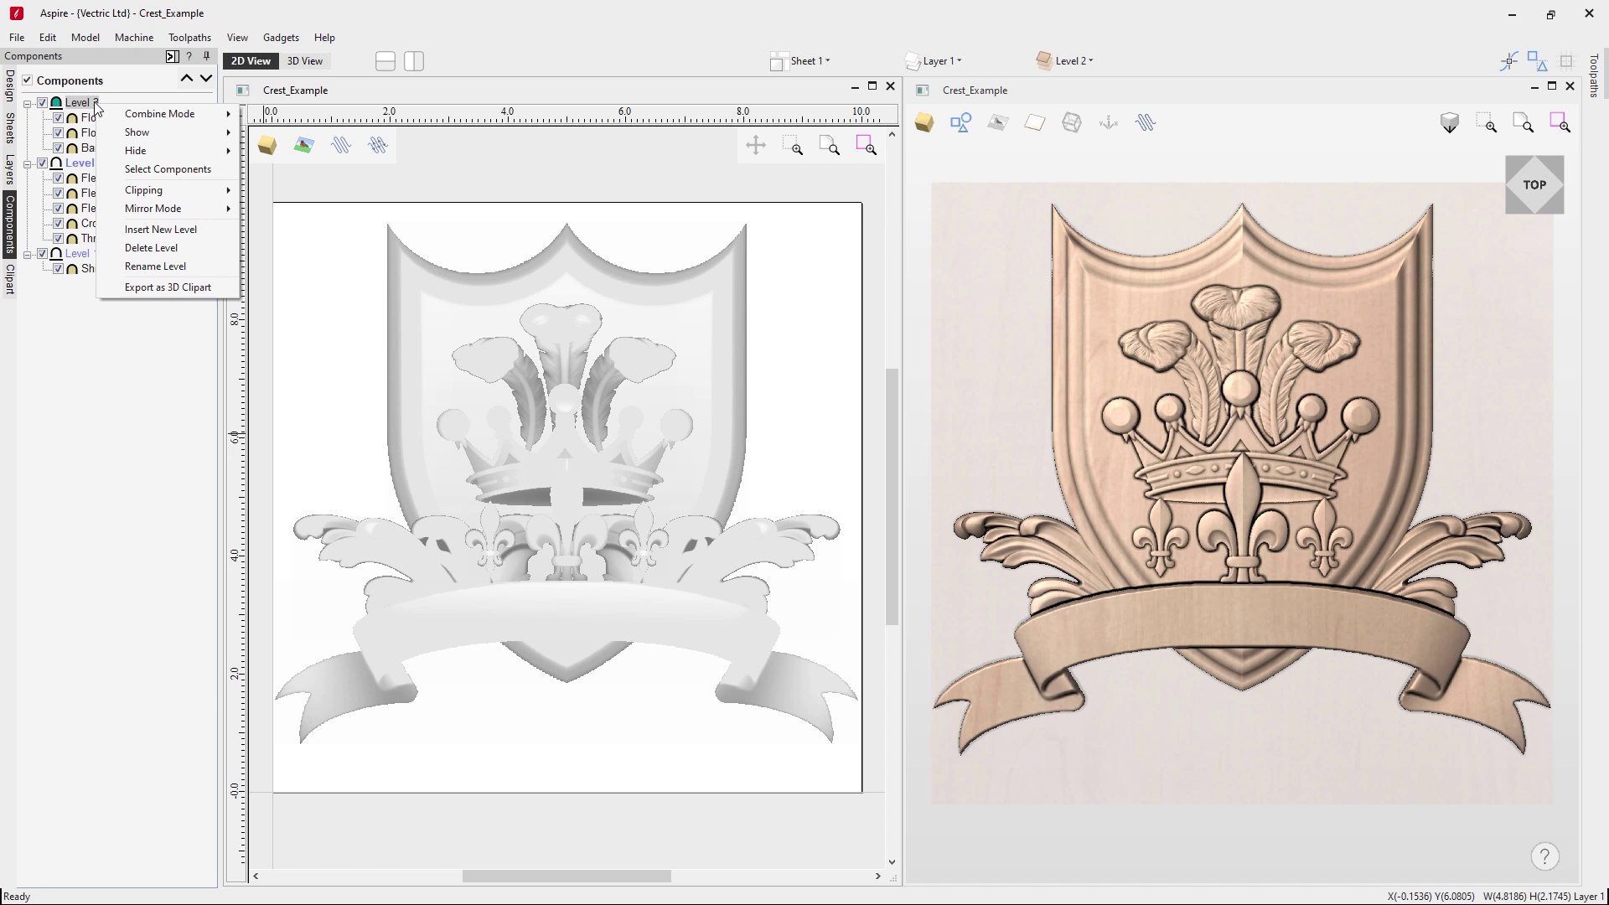
click(186, 286)
right_click(90, 102)
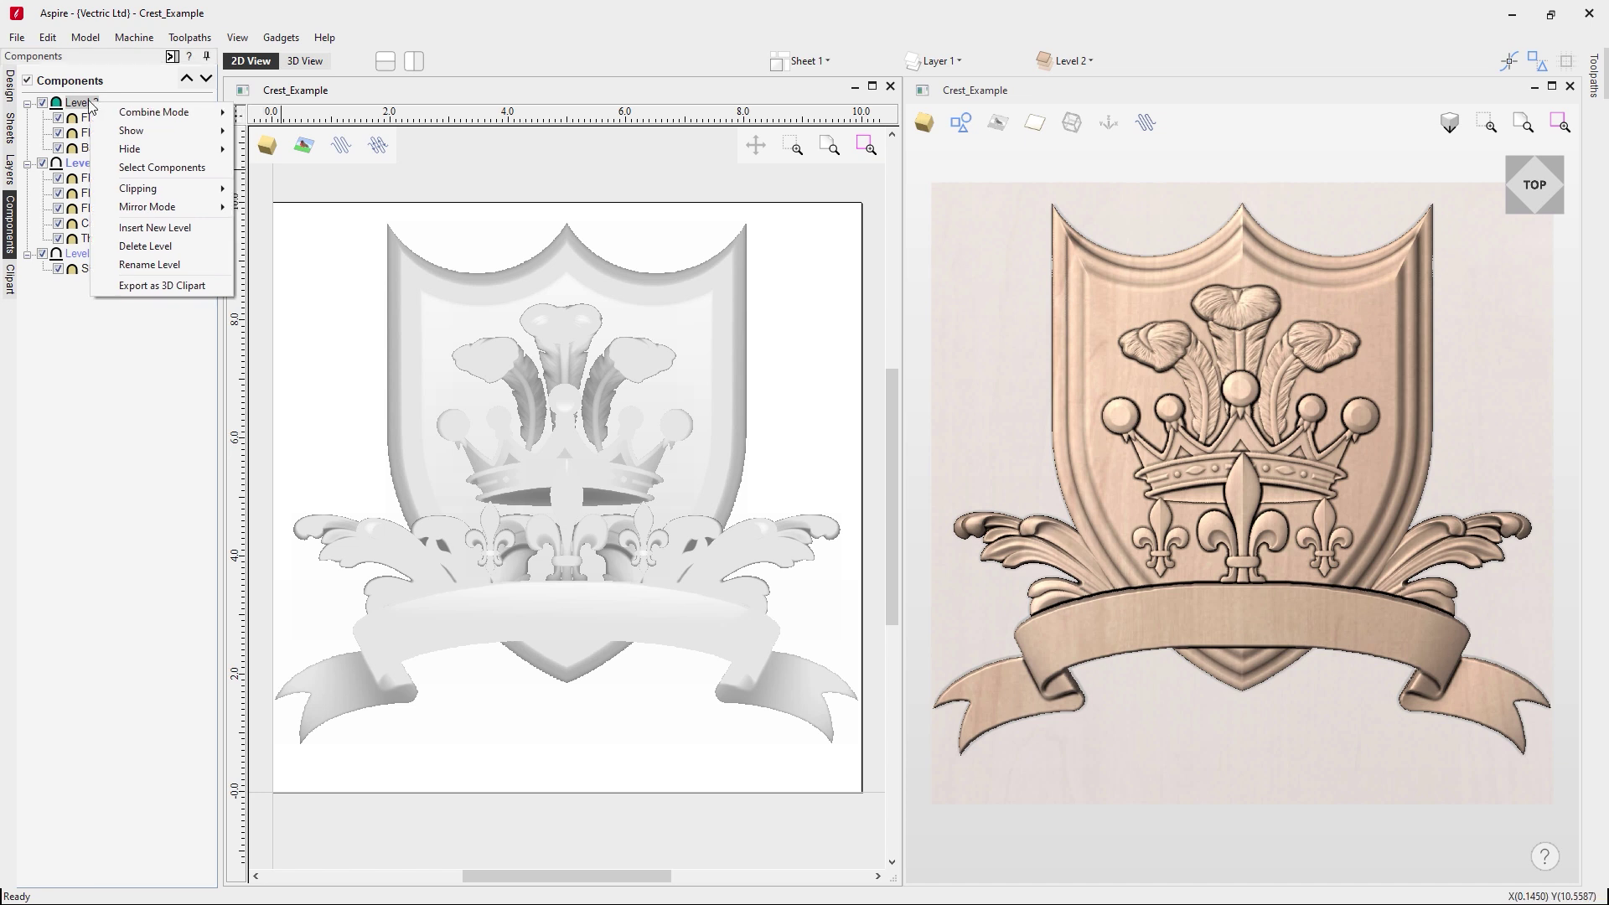